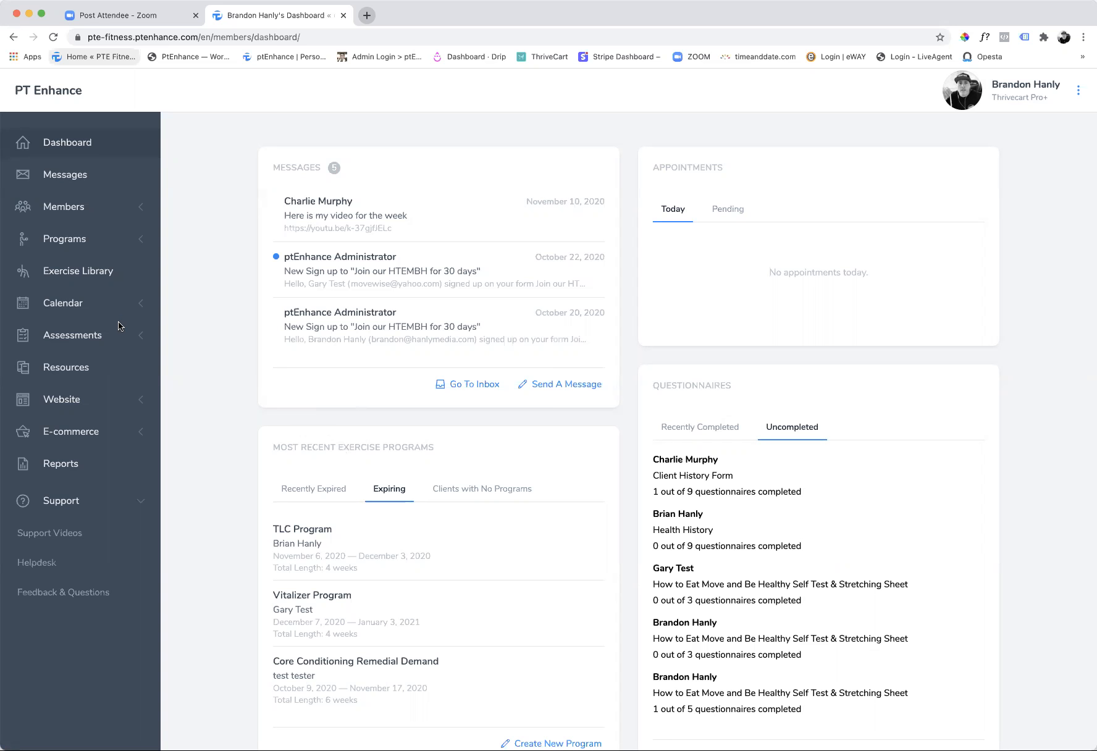
- Create a new exercise program and title it "Core Program"
click(65, 245)
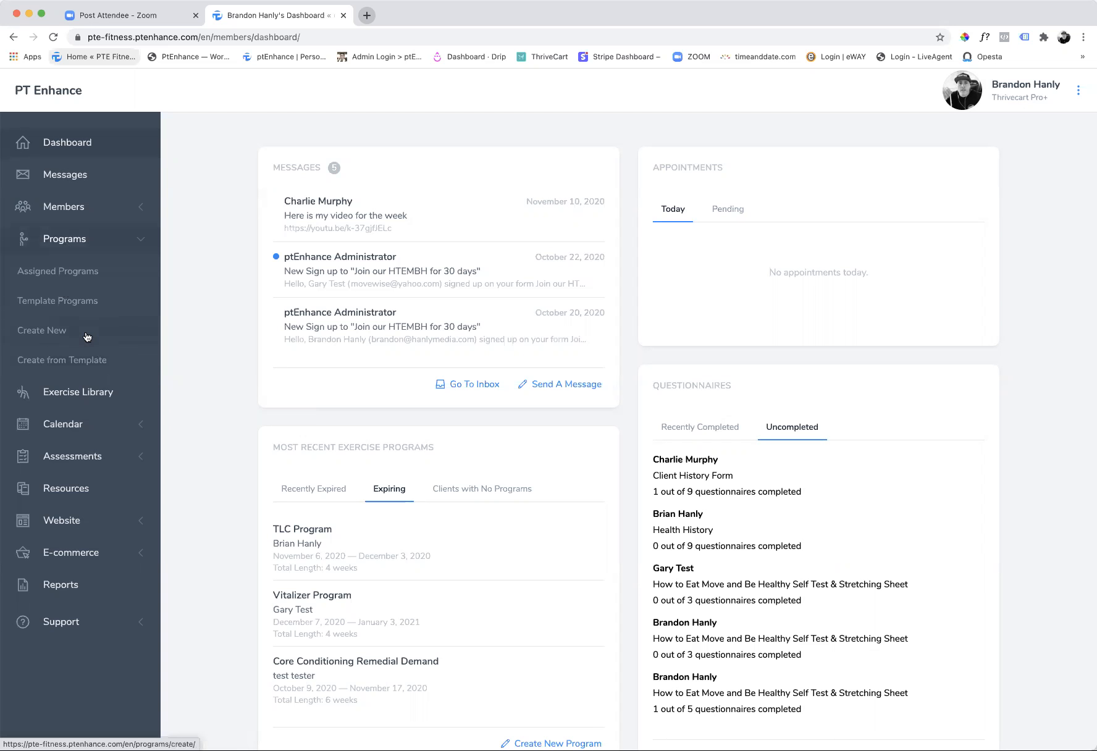
click(41, 336)
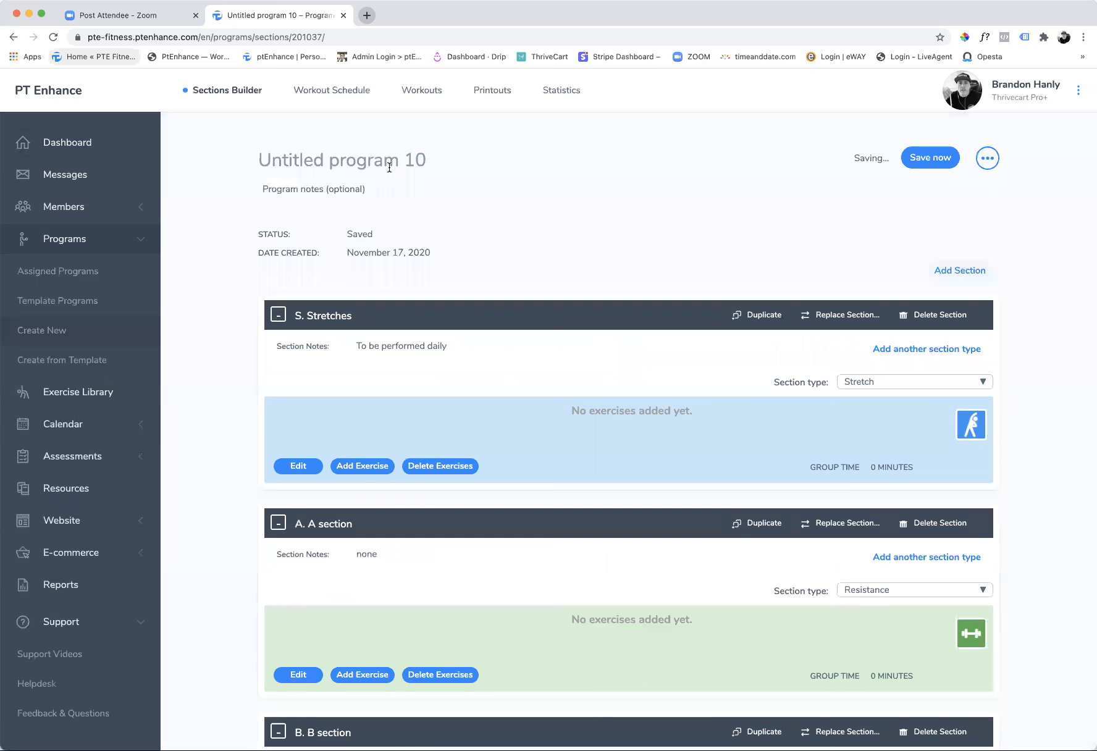
click(406, 162)
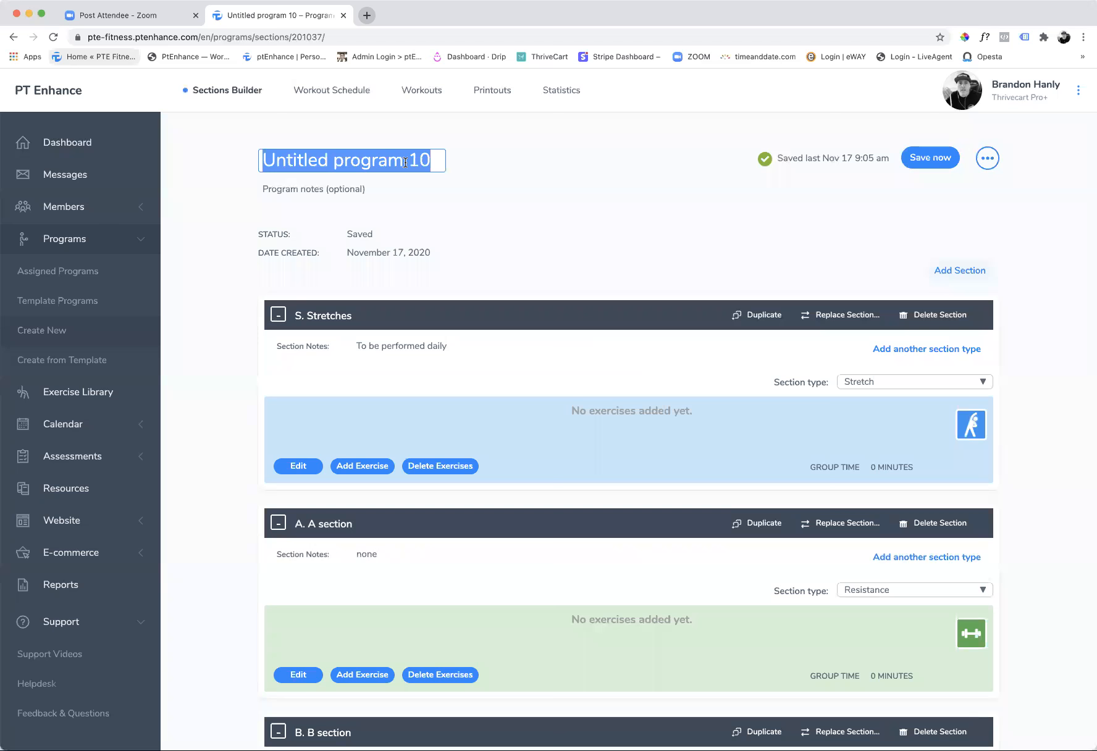
scroll(448, 281, down, 3)
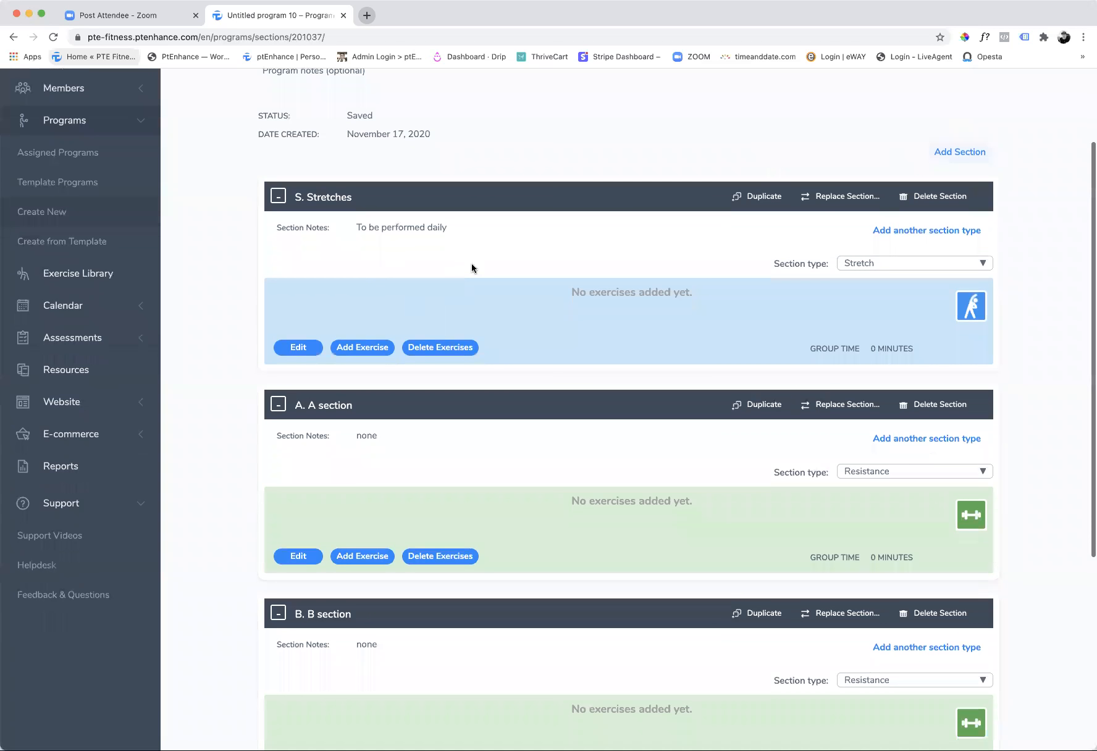
scroll(431, 293, up, 3)
triple_click(370, 159)
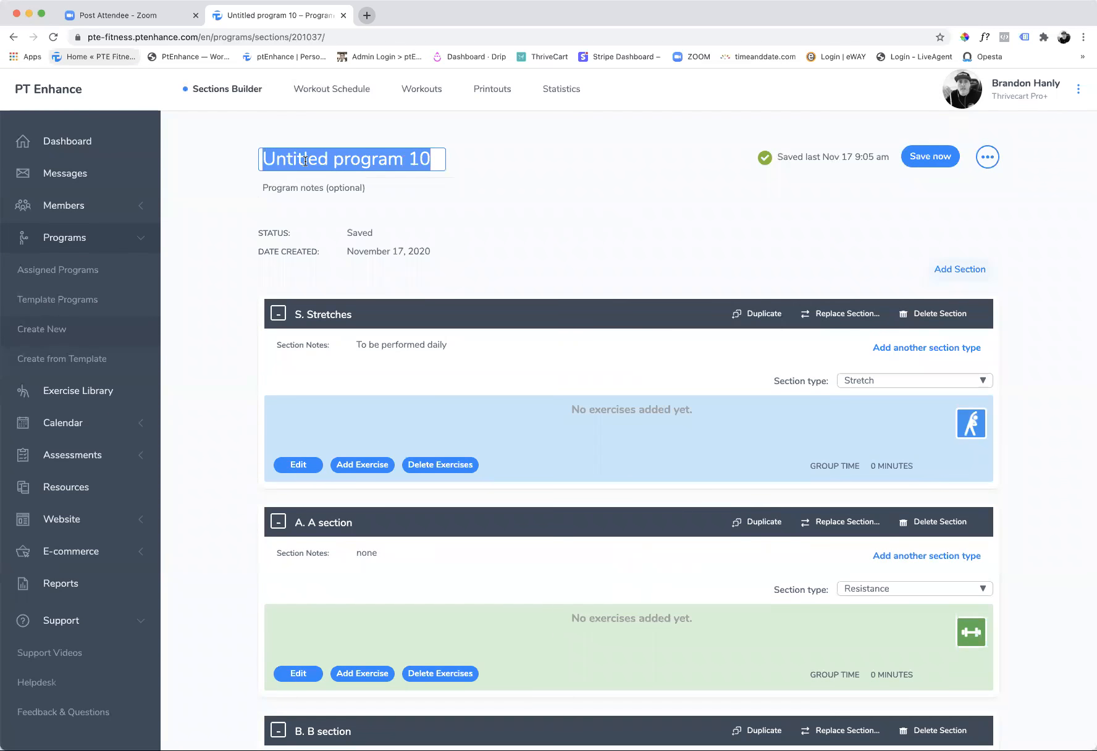
text(Corfe)
key(BackSpace)
key(BackSpace)
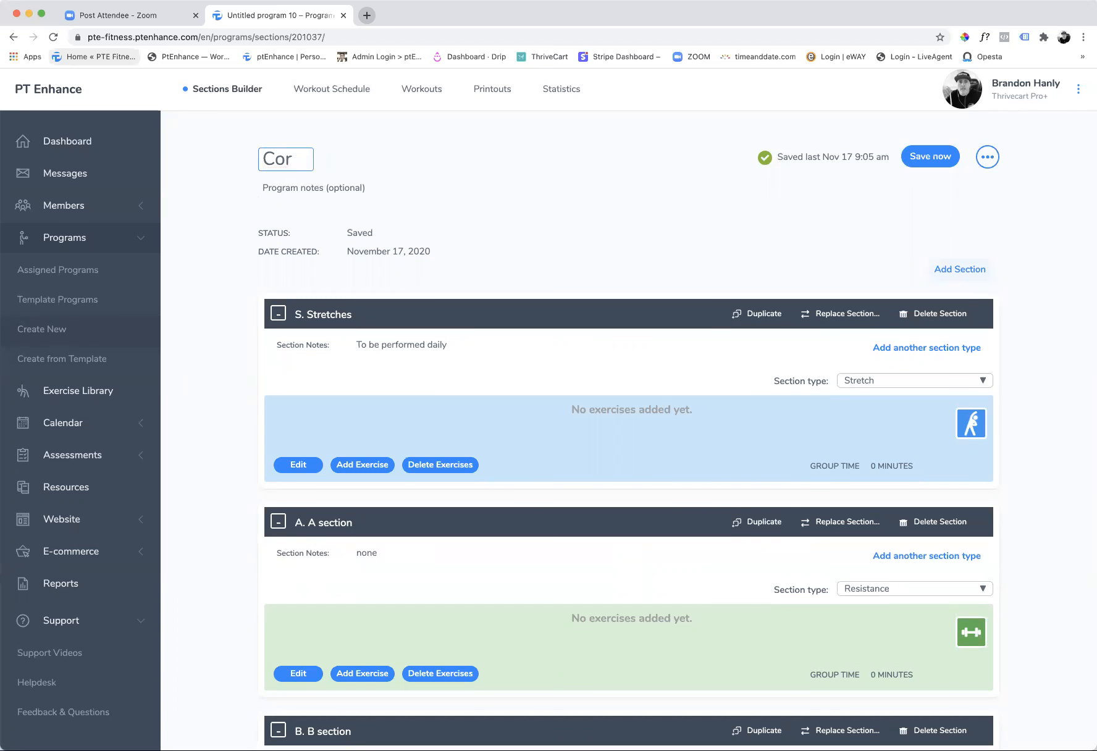
text(e Program)
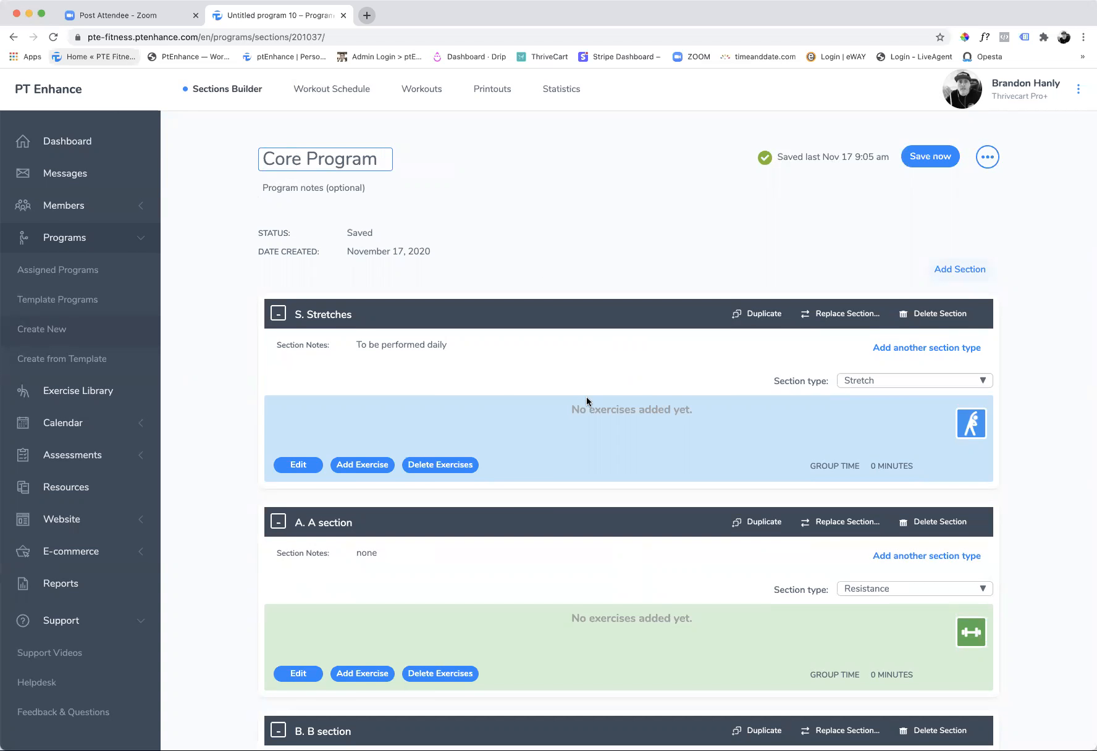
- Add the program length to the title so it reads "Core Program 6 week"
scroll(587, 402, down, 3)
scroll(580, 401, up, 2)
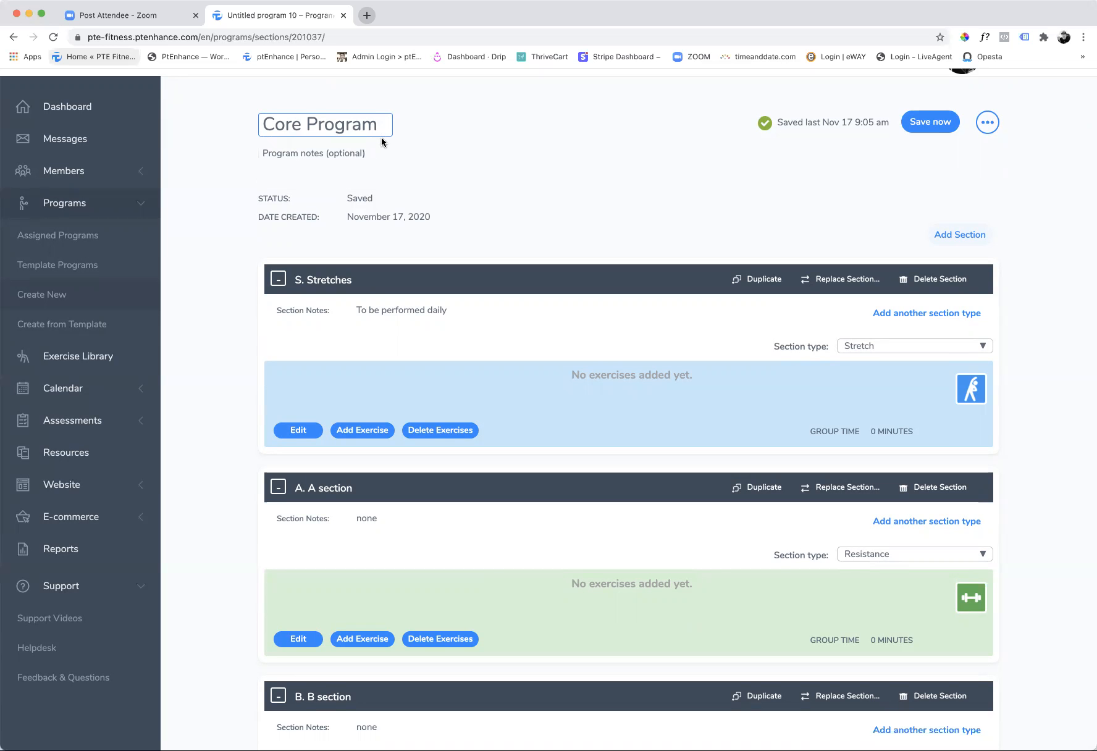
text(6 week)
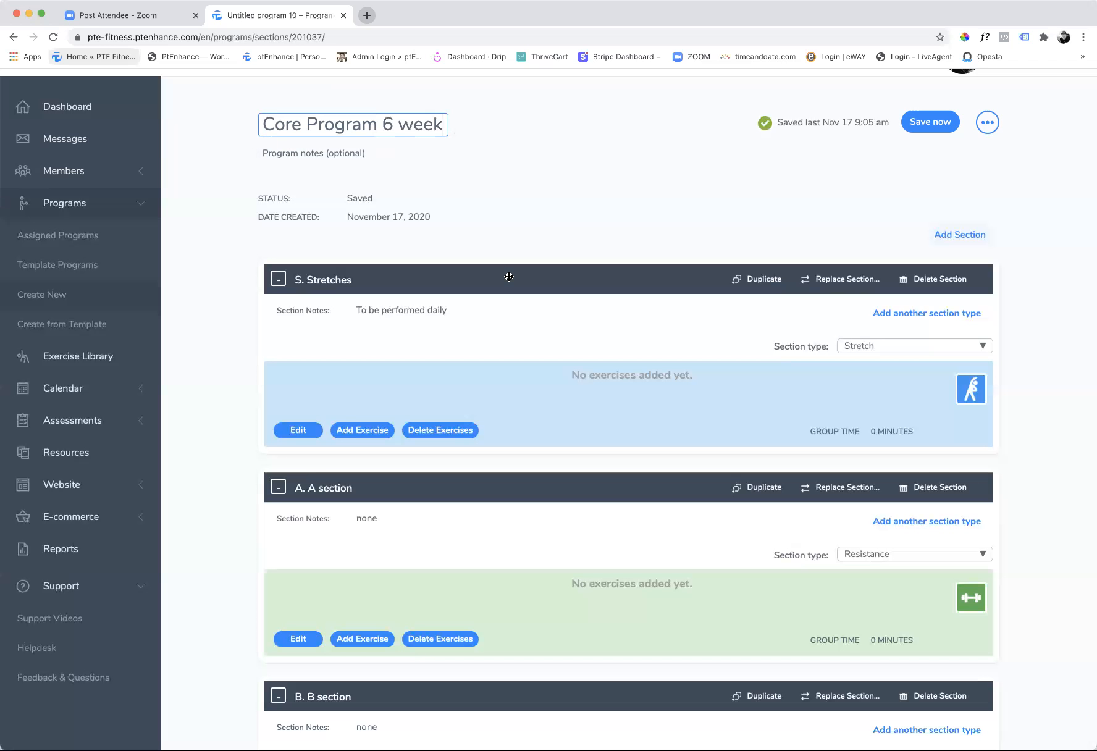
- Rename section A of the program as "Leg Day"
scroll(510, 276, down, 1)
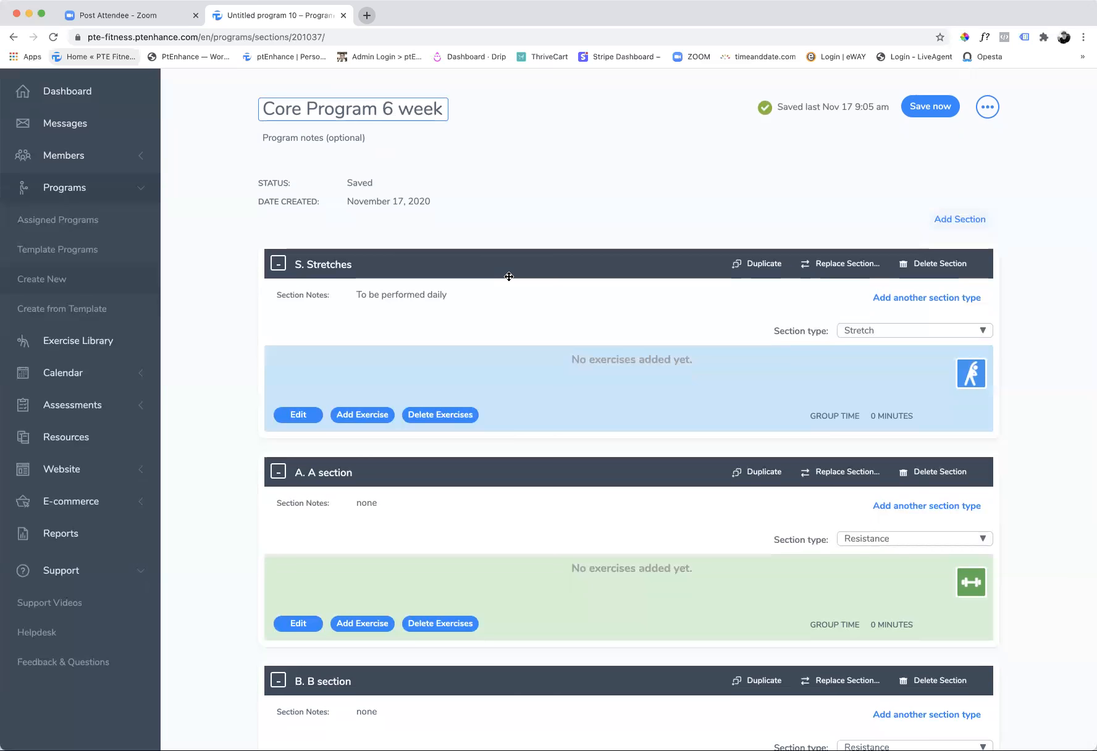
scroll(471, 375, down, 3)
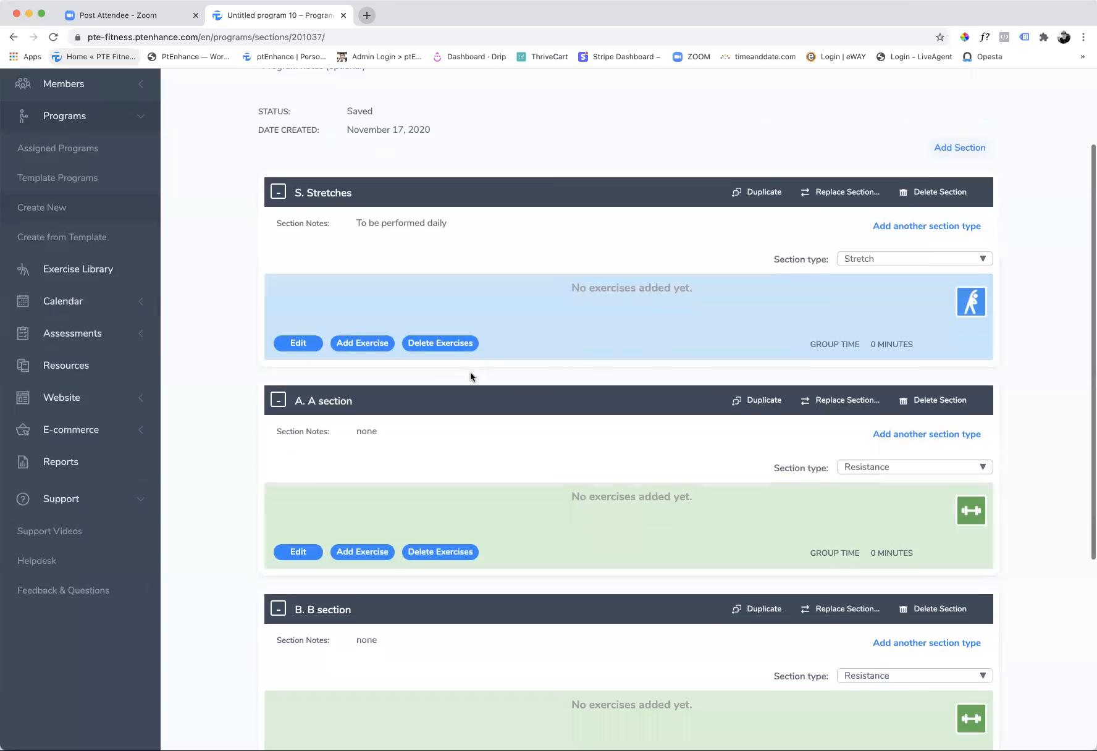
click(343, 401)
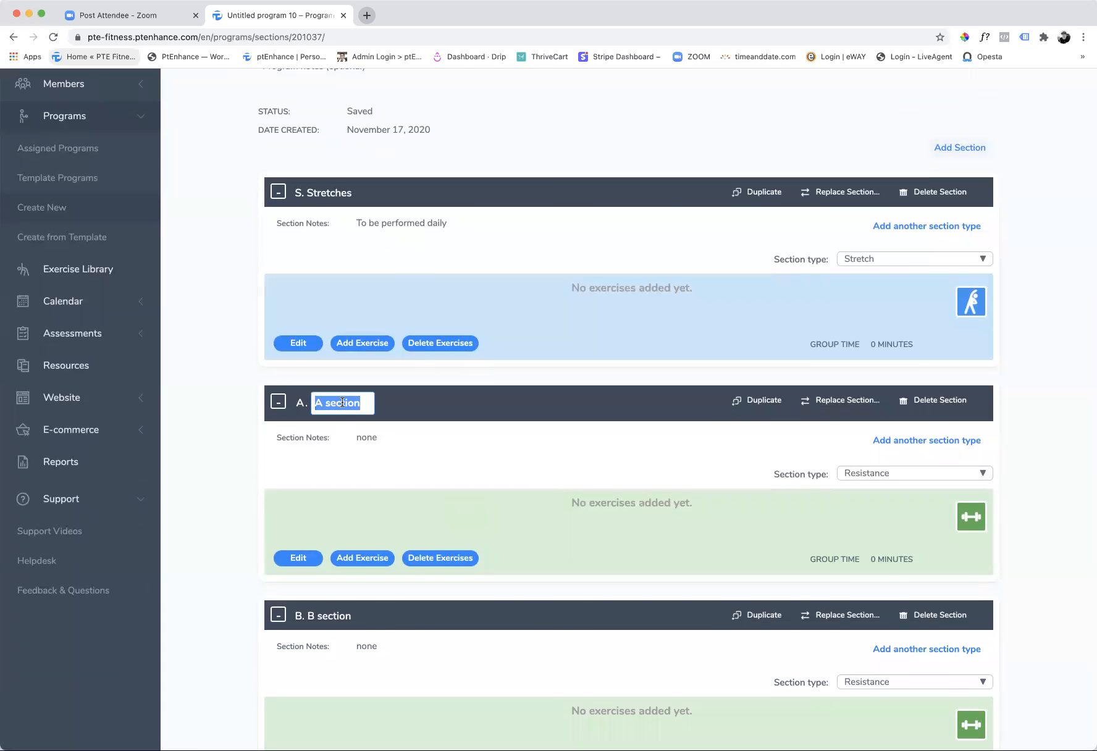
text(Leg )
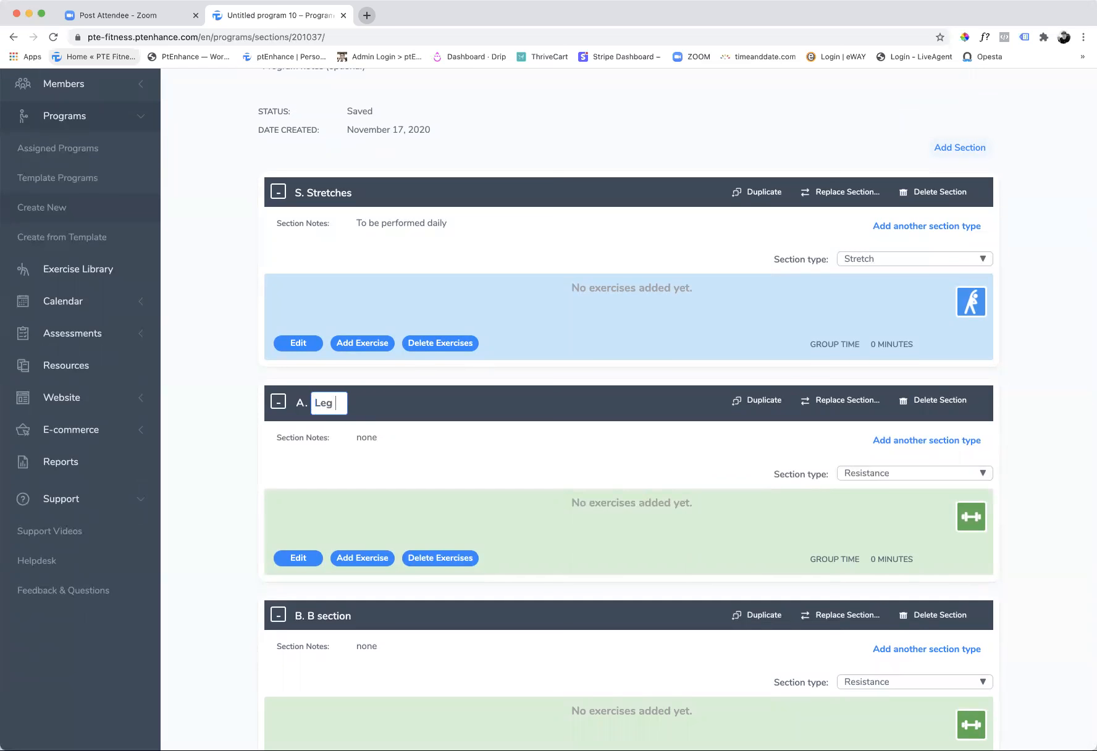
text(Day)
- Rename section B of the program as "Core"
scroll(440, 448, down, 5)
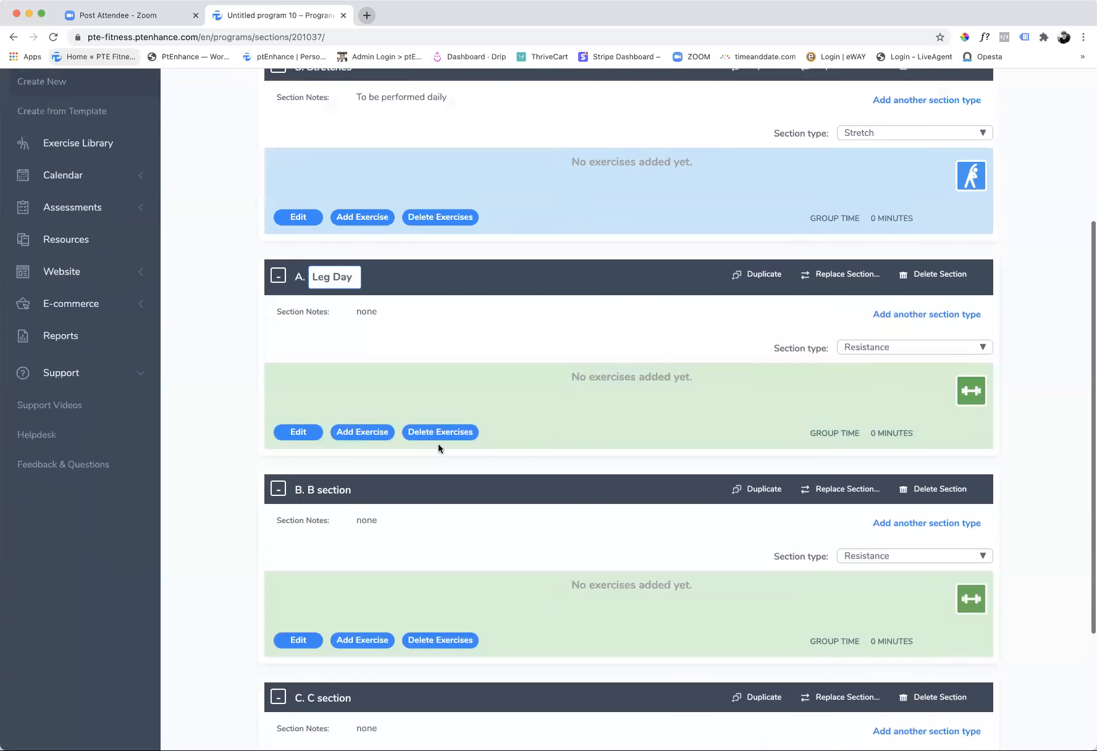
click(337, 425)
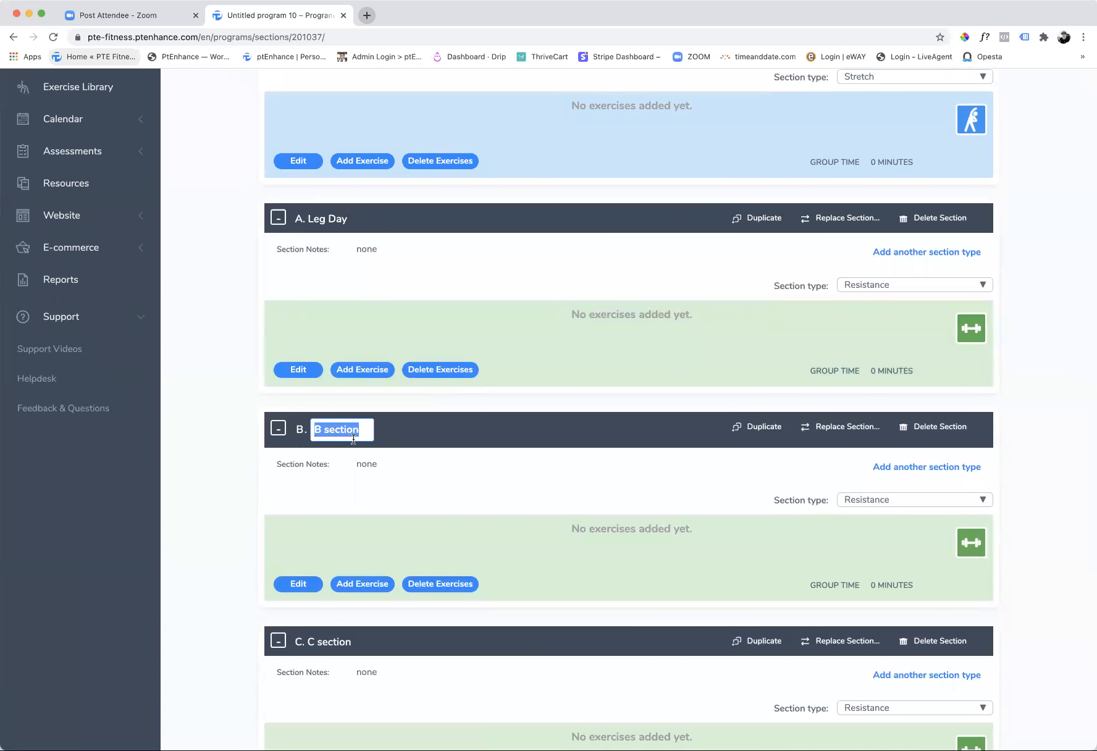
text(Core)
- Rename section C as "Cardio" and set its section type to Cardio
scroll(392, 509, down, 1)
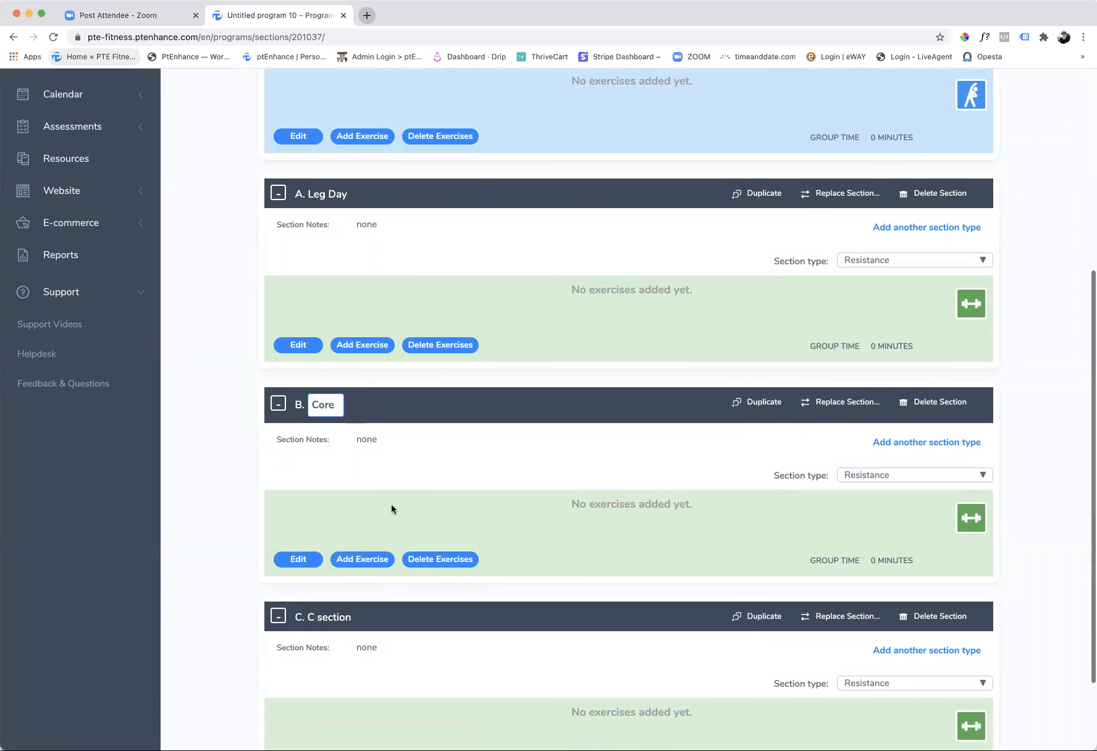
scroll(391, 509, down, 3)
scroll(346, 587, up, 2)
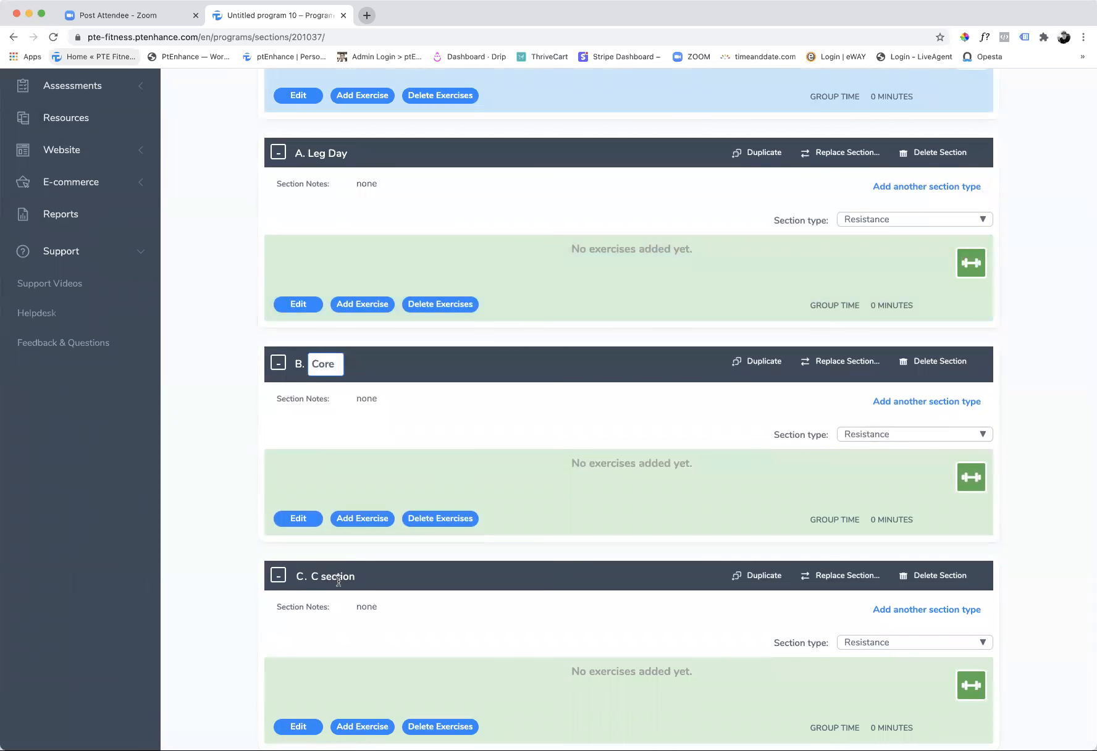
click(340, 579)
text(Cardio)
click(902, 649)
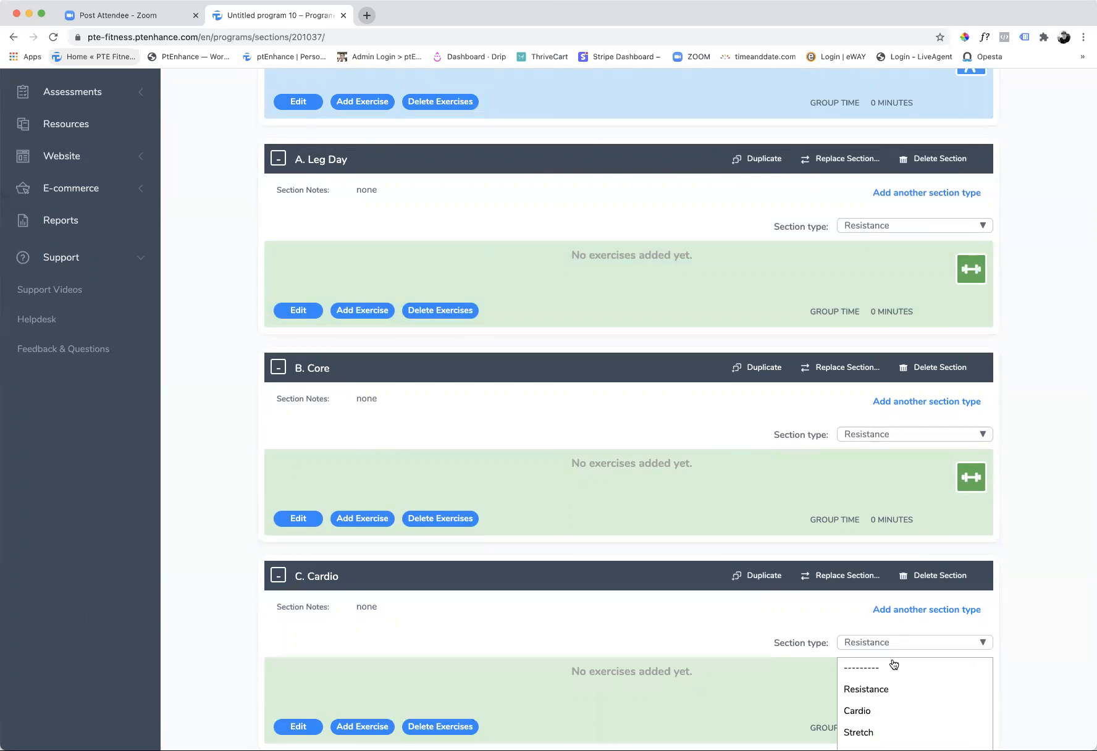
click(864, 710)
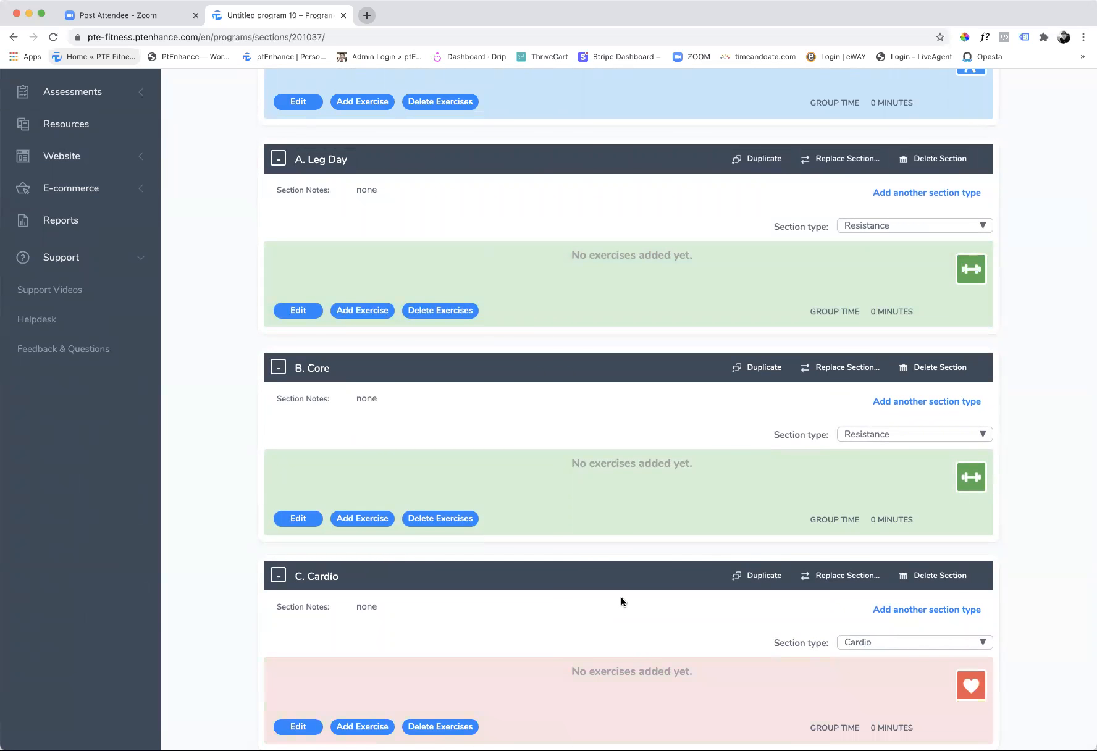
- Review the layout of the Stretches, Leg Day, Core and Cardio sections and their section types
scroll(630, 597, up, 3)
scroll(540, 525, up, 1)
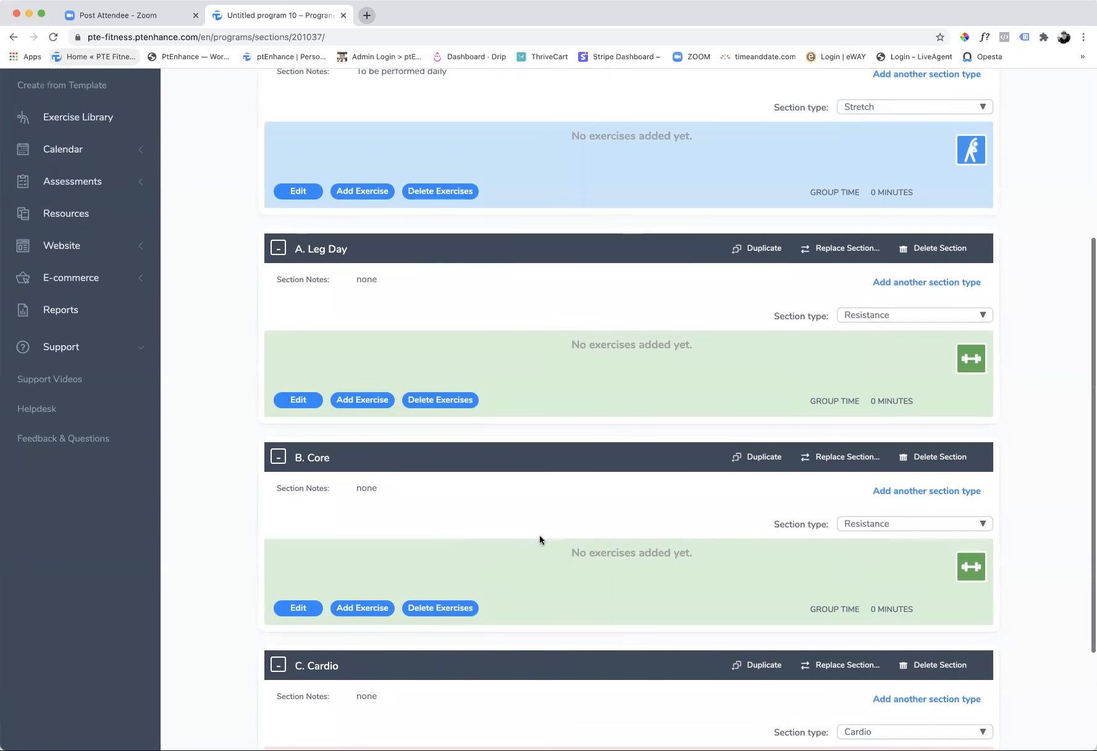
scroll(540, 538, up, 6)
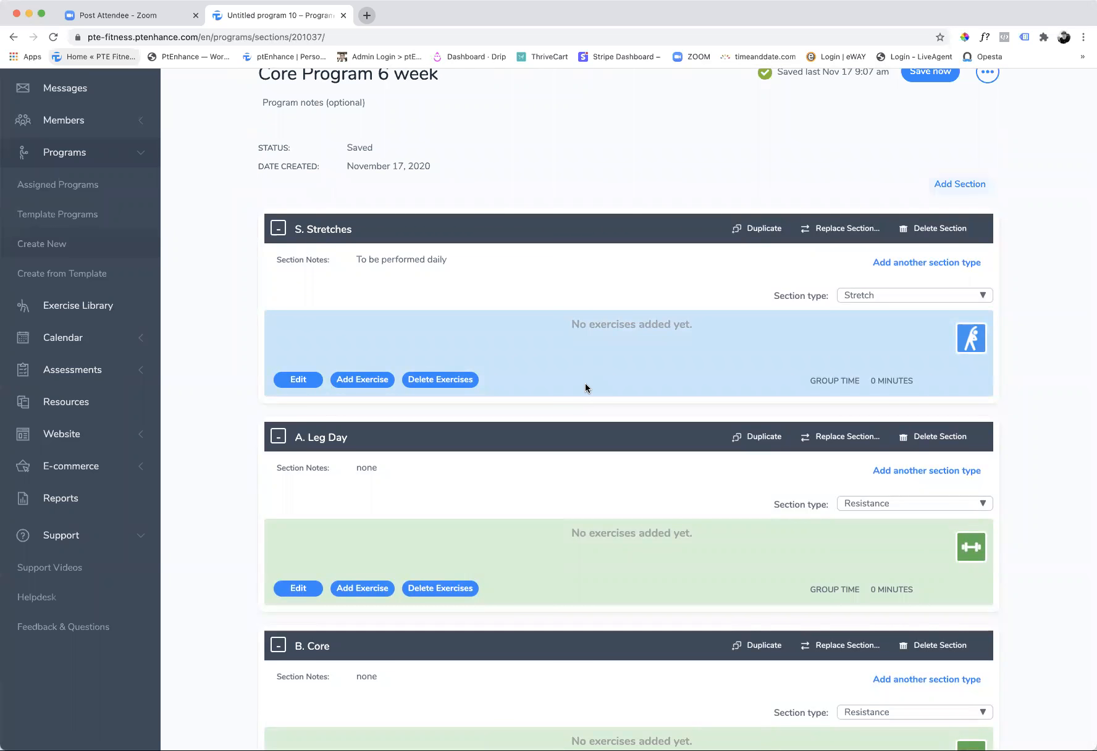
scroll(587, 388, up, 3)
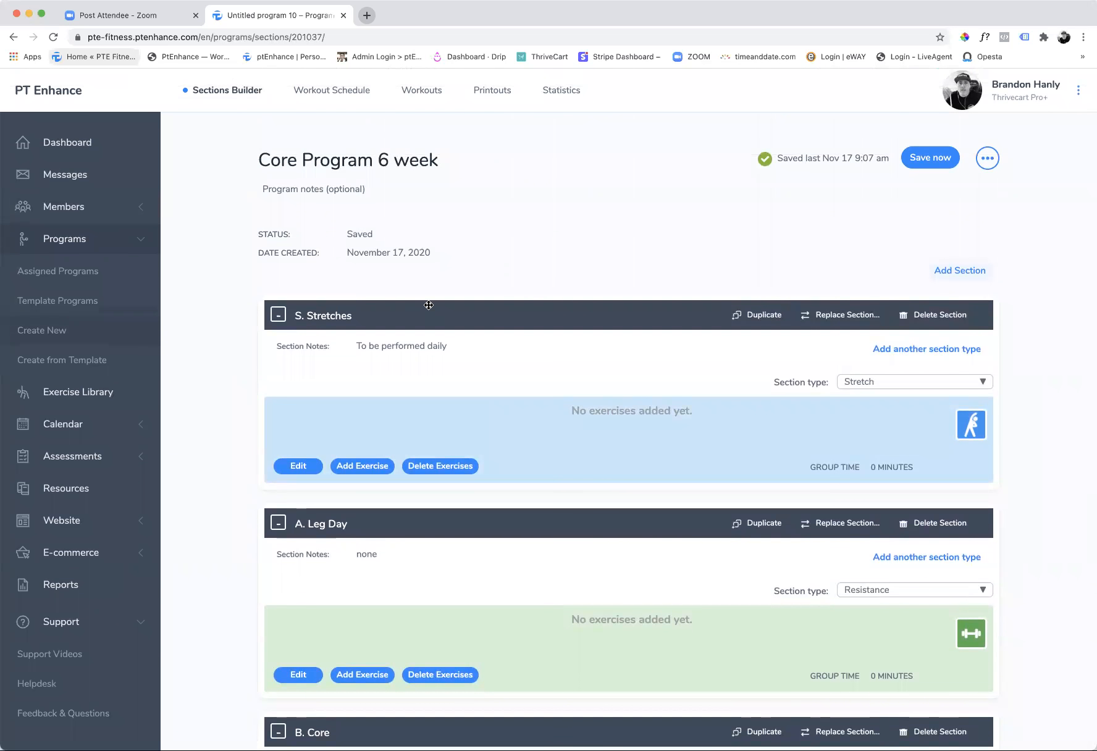
scroll(428, 305, down, 1)
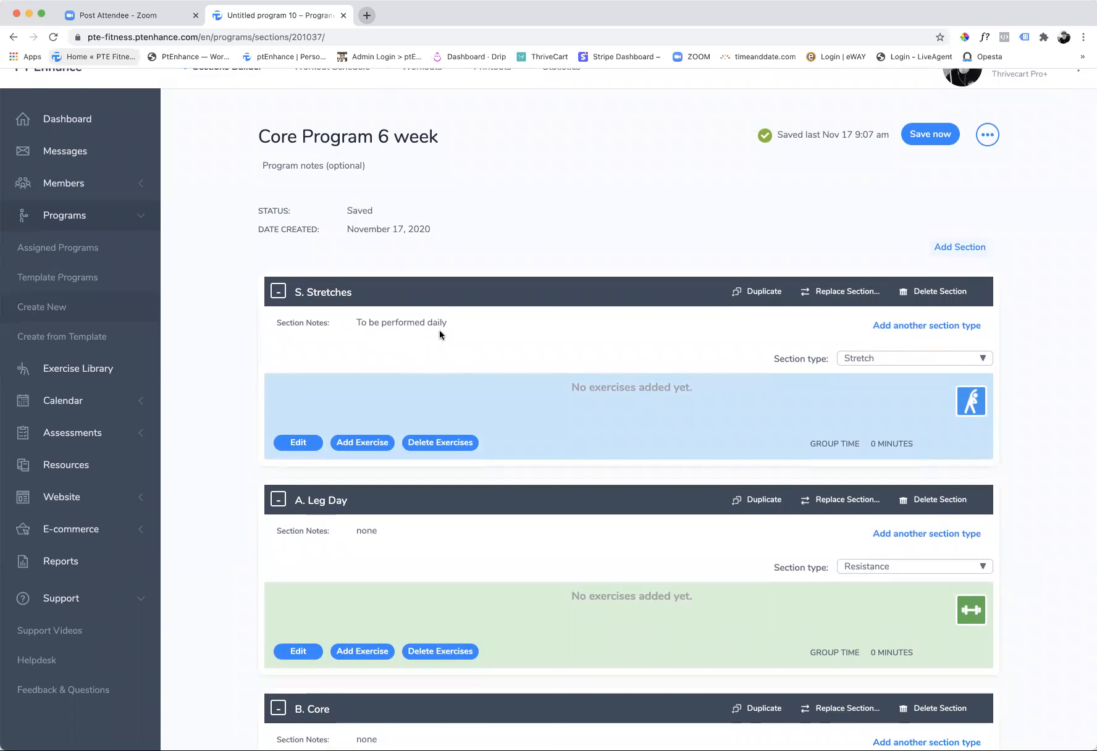
scroll(441, 334, down, 5)
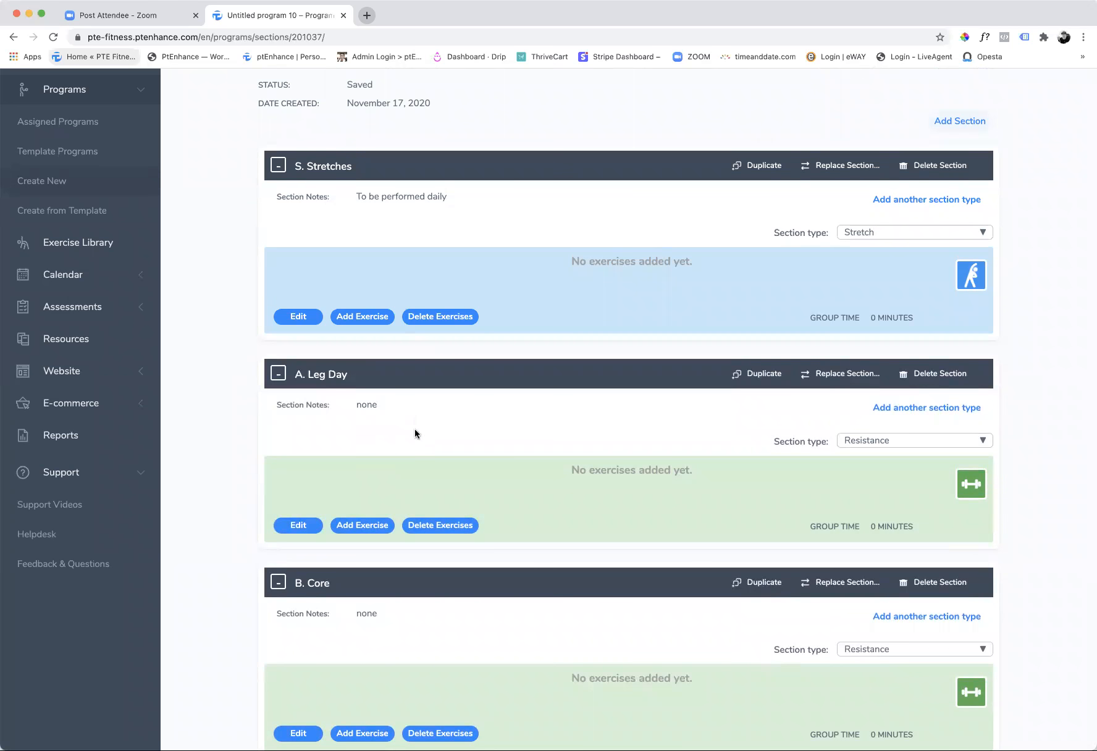
scroll(413, 444, down, 5)
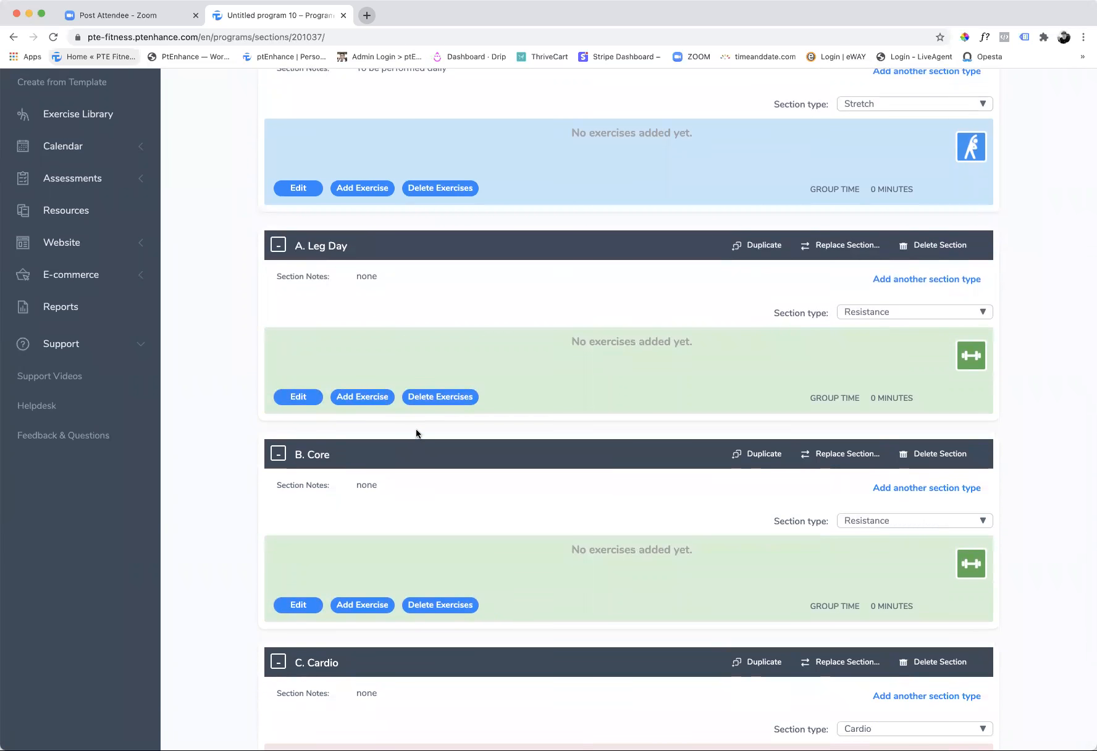
scroll(517, 693, down, 4)
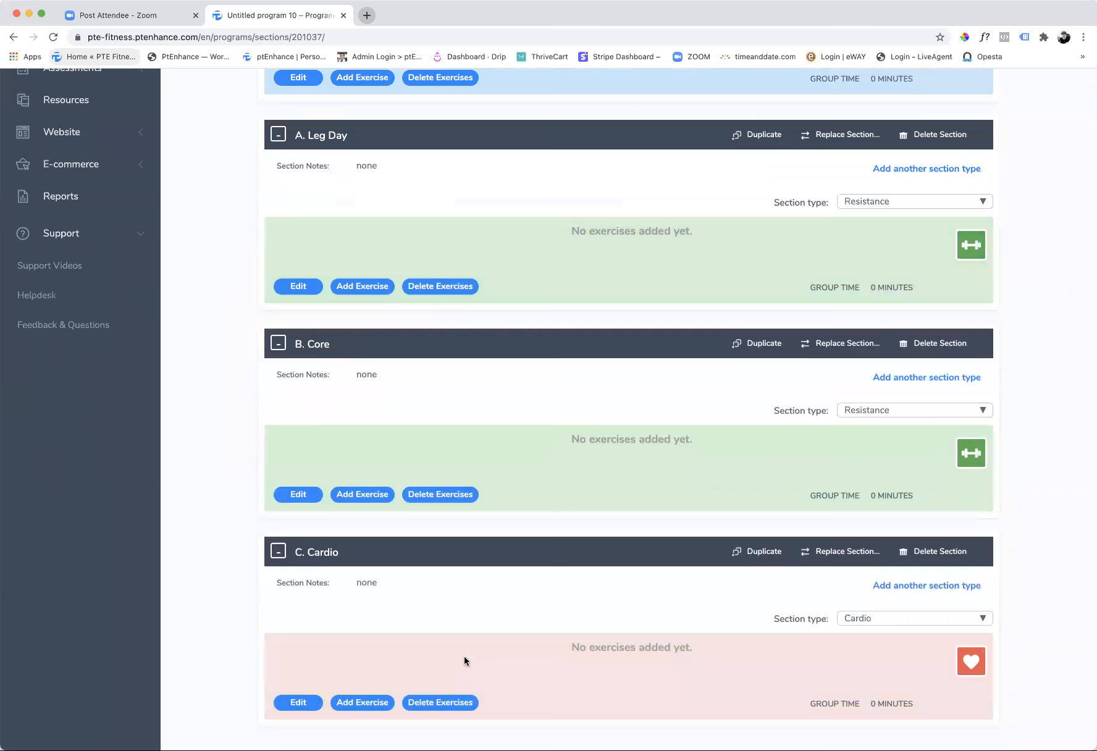
scroll(512, 578, up, 4)
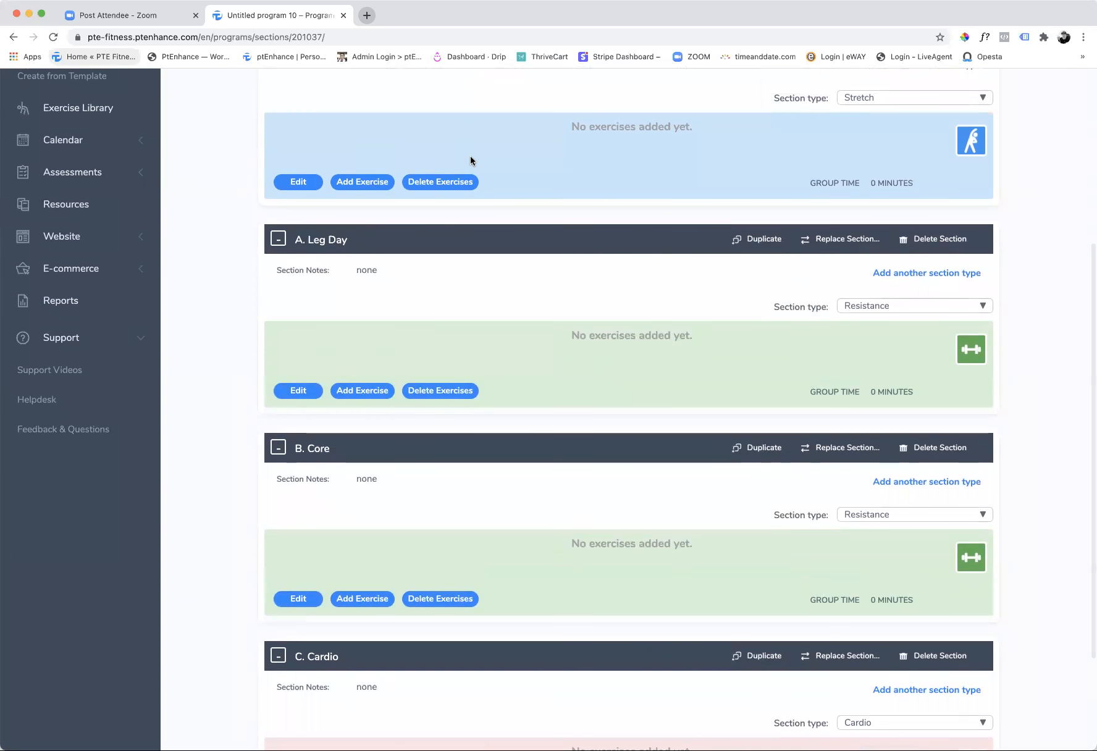
scroll(471, 161, up, 6)
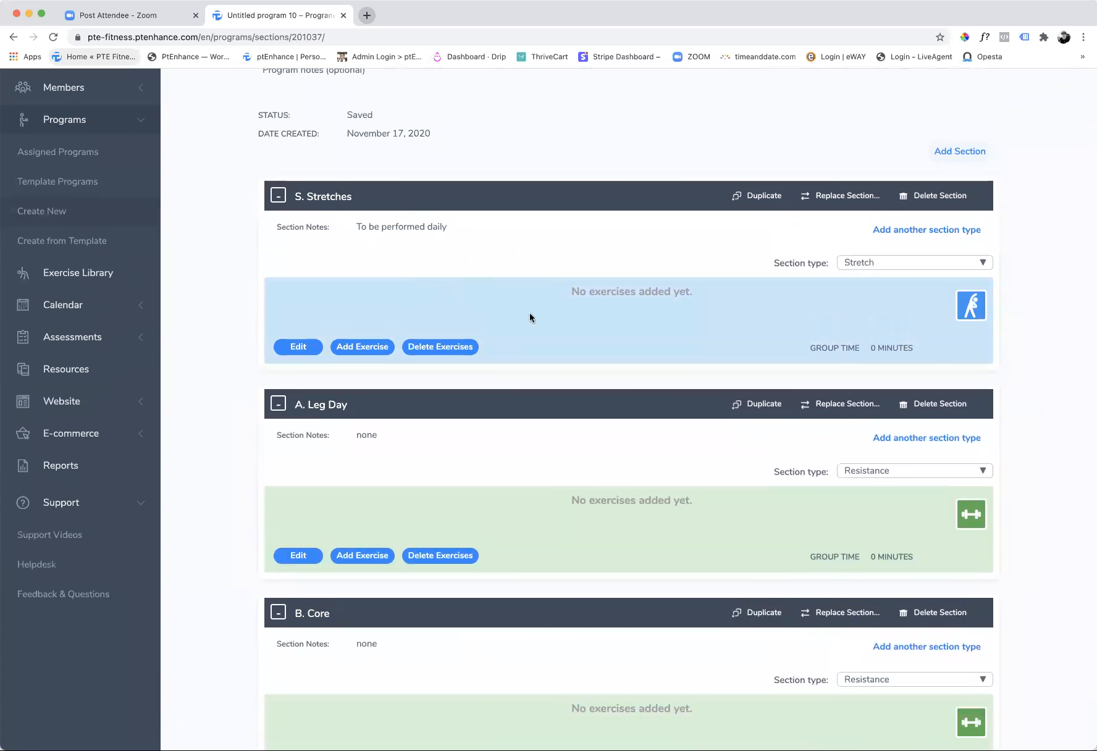
scroll(483, 556, down, 3)
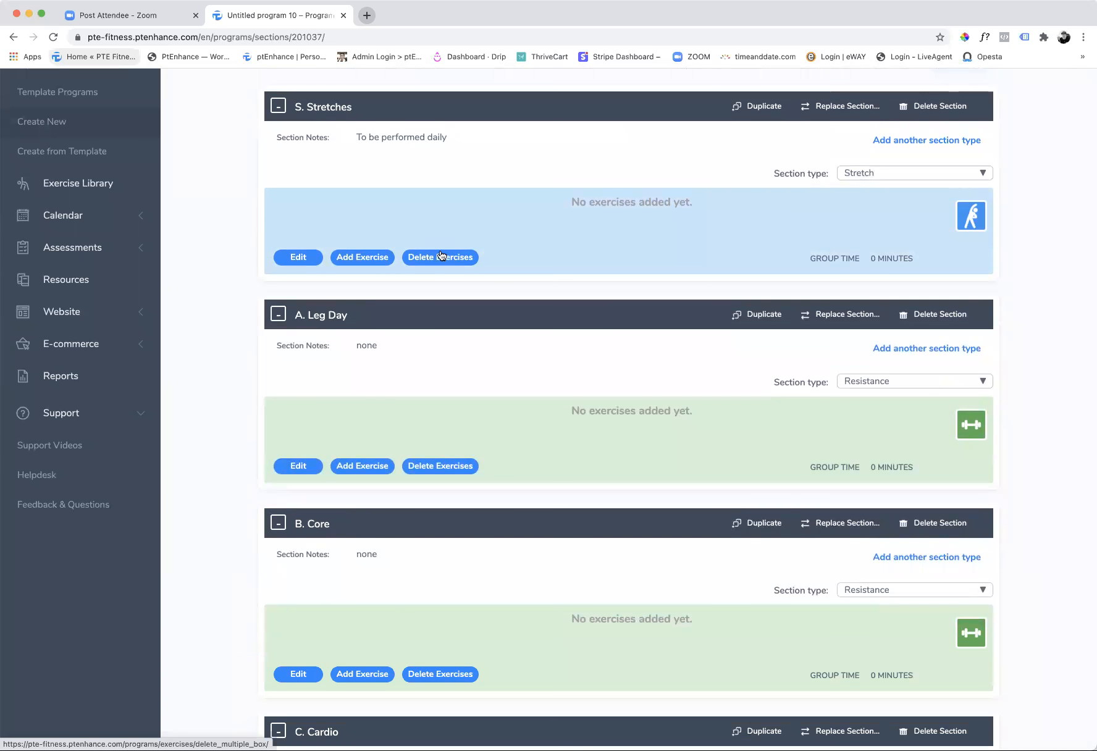
scroll(443, 272, up, 7)
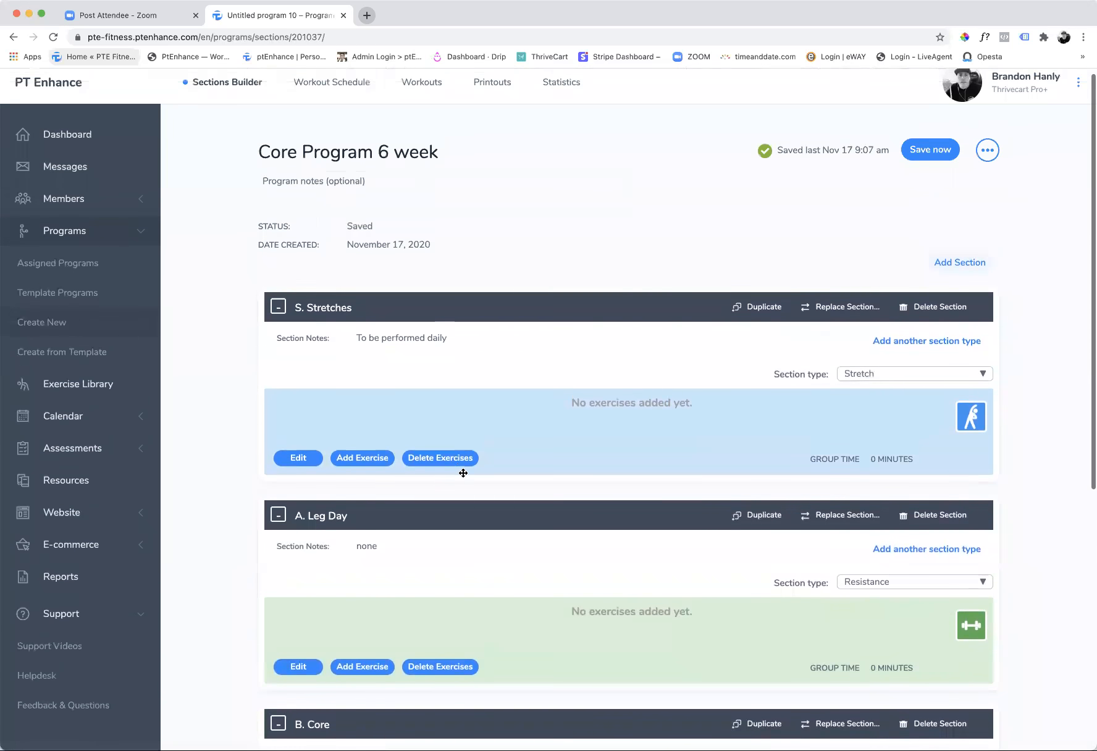
scroll(463, 474, down, 4)
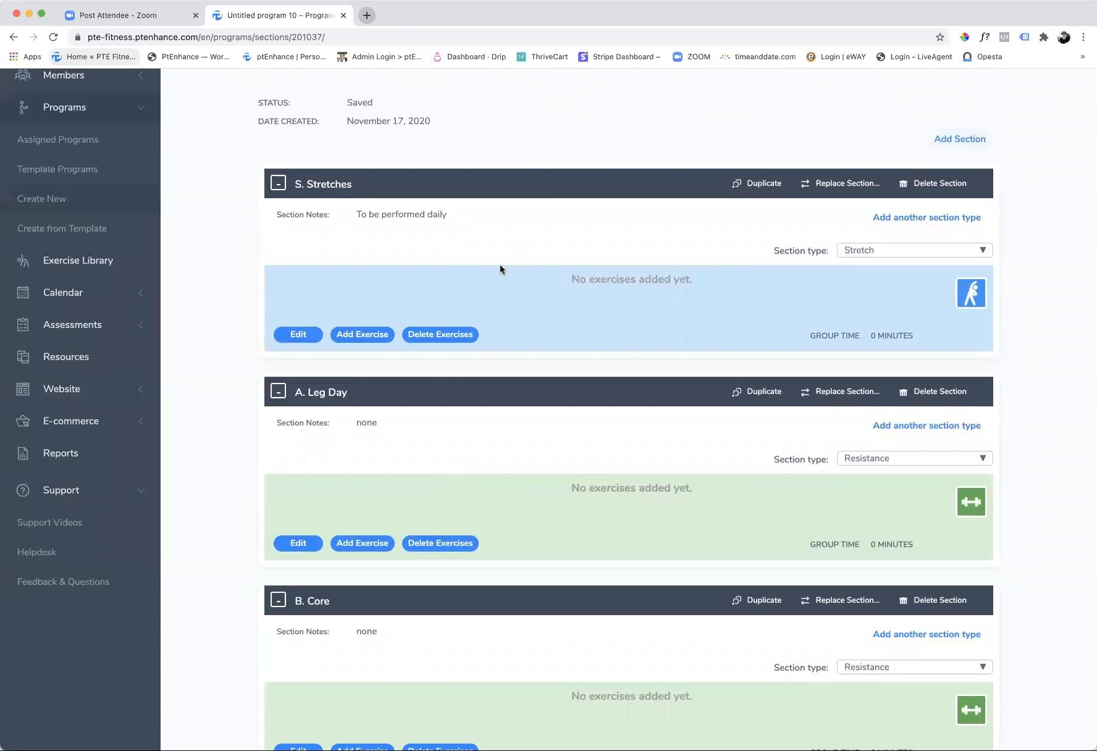
scroll(500, 275, up, 5)
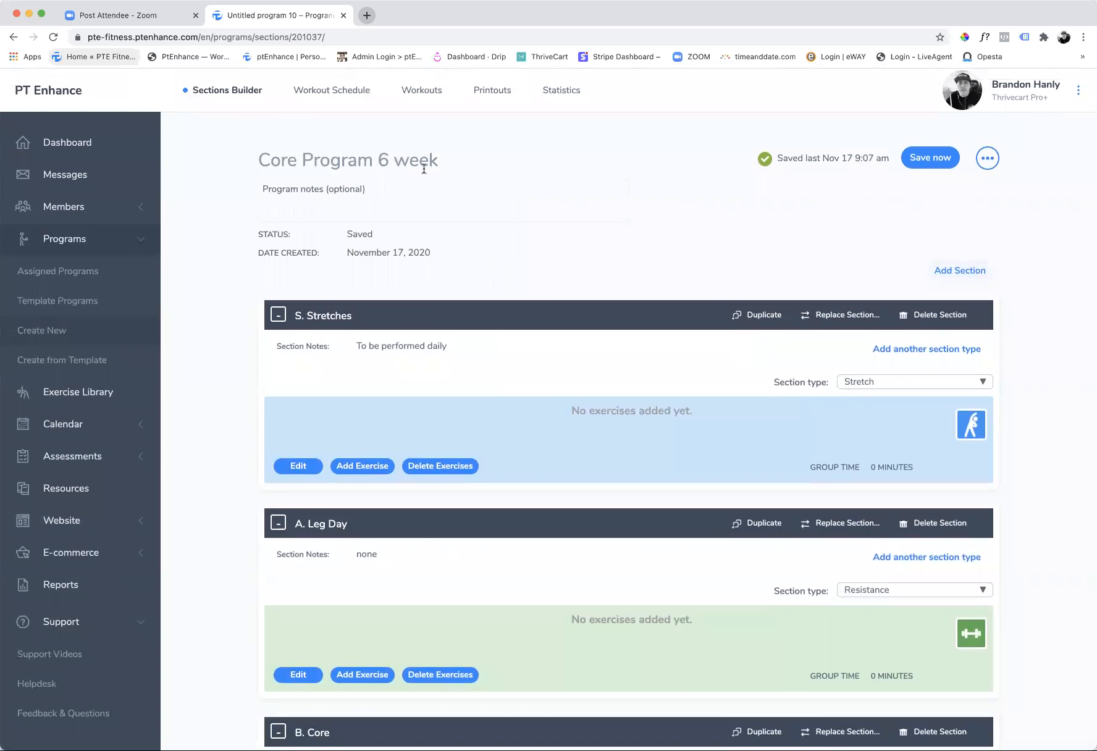
- Enter the program notes "All your notes go here:" followed by "6 Week Program- Functional Strength" on a separate line
click(325, 194)
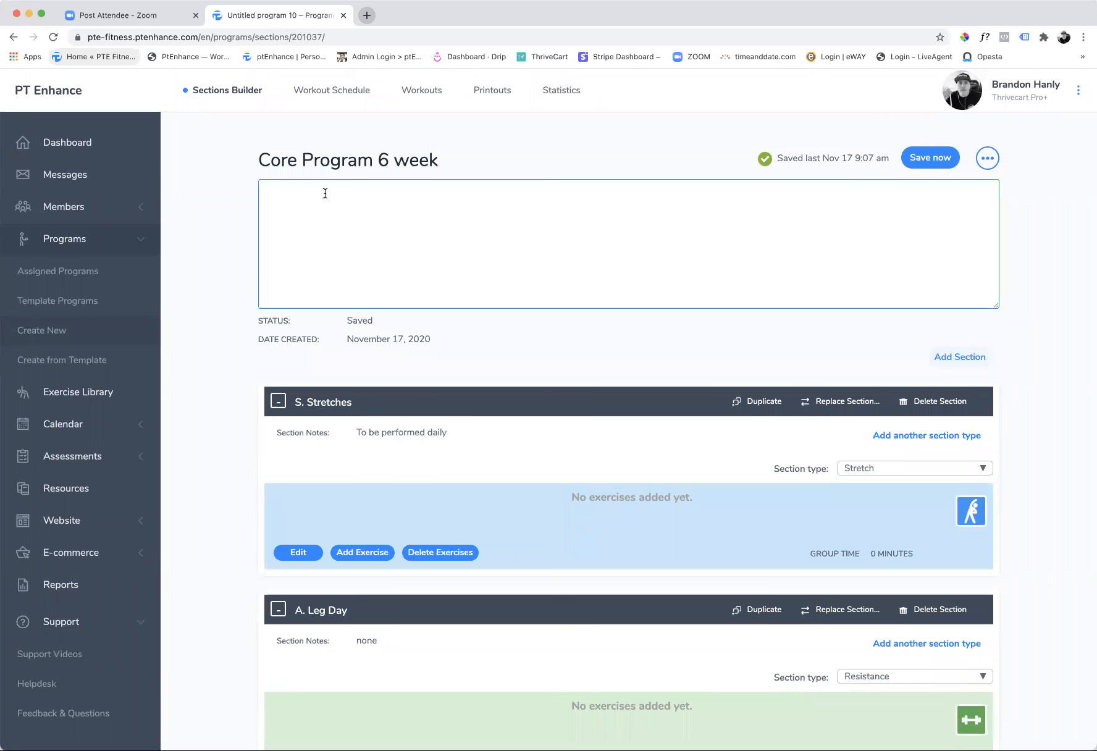
text(All your notes go here:)
key(Return)
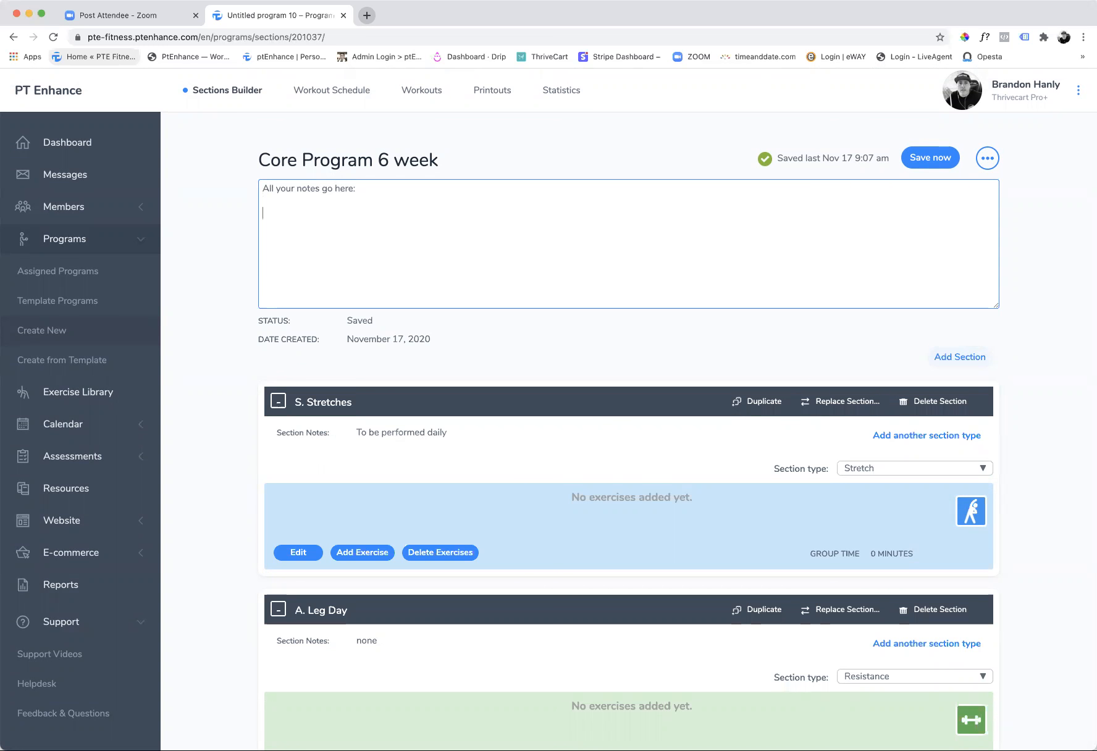
text(6 Week Program- Functional Strenggth)
key(BackSpace)
key(BackSpace)
key(BackSpace)
key(BackSpace)
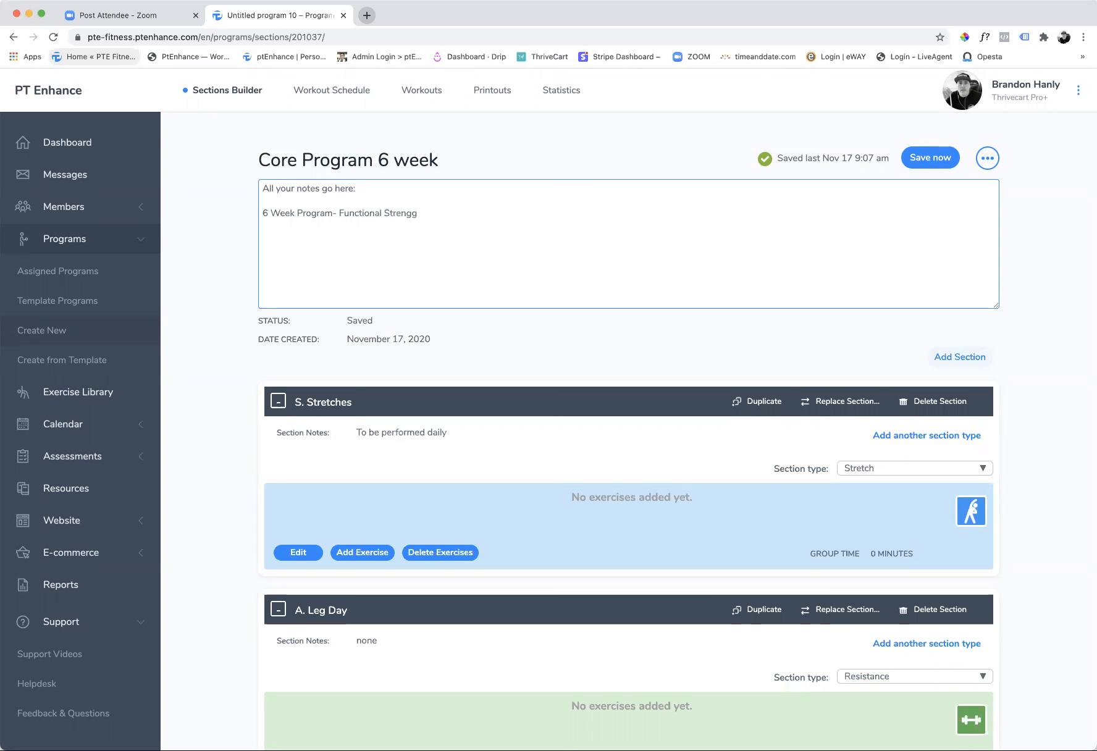
text(th)
- Look over the Stretches, Leg Day, Core and Cardio sections together with their notes and section types
scroll(396, 227, down, 3)
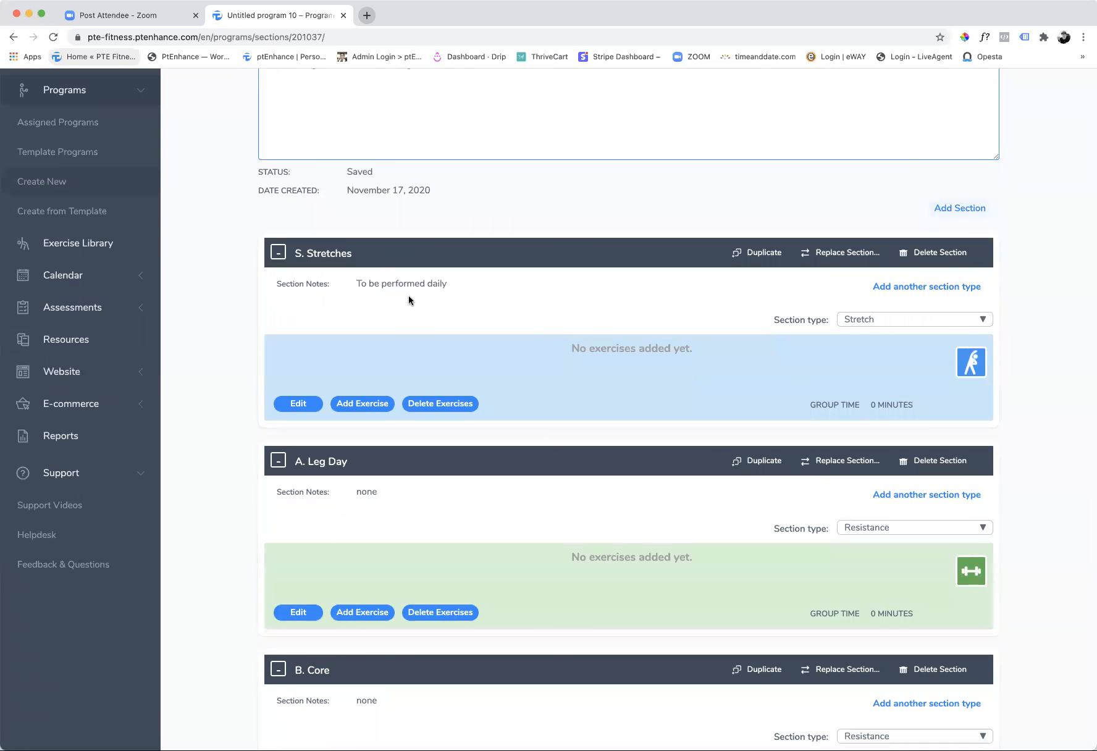
scroll(409, 300, down, 1)
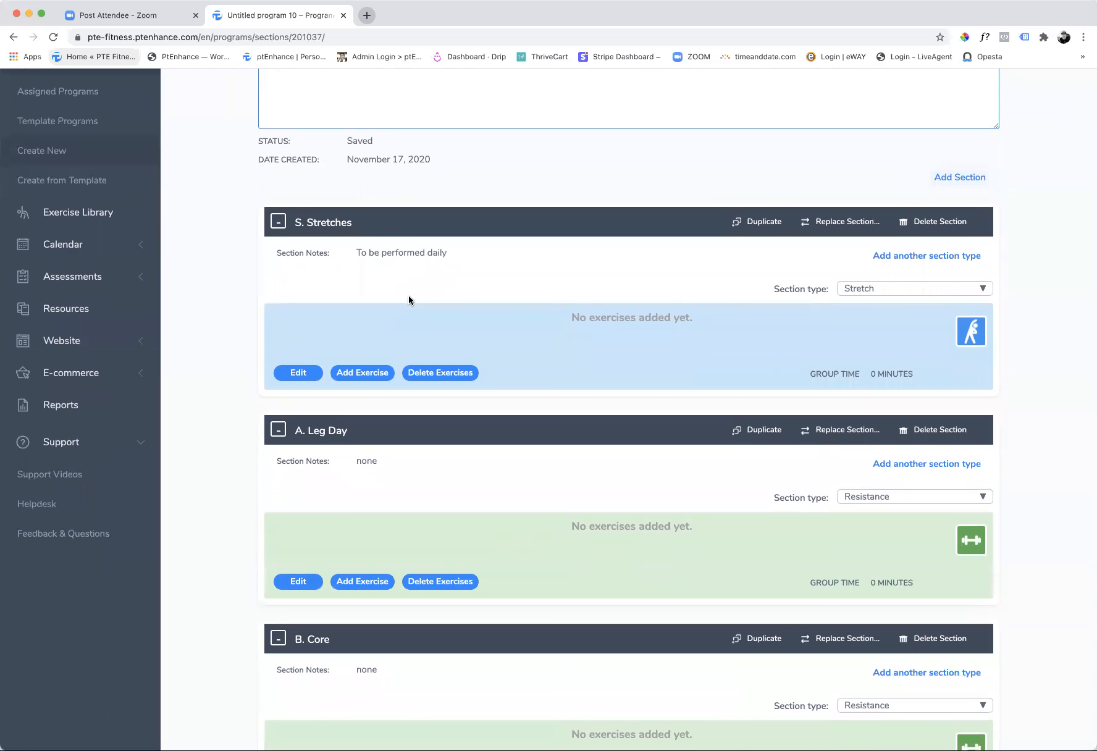
scroll(408, 300, up, 2)
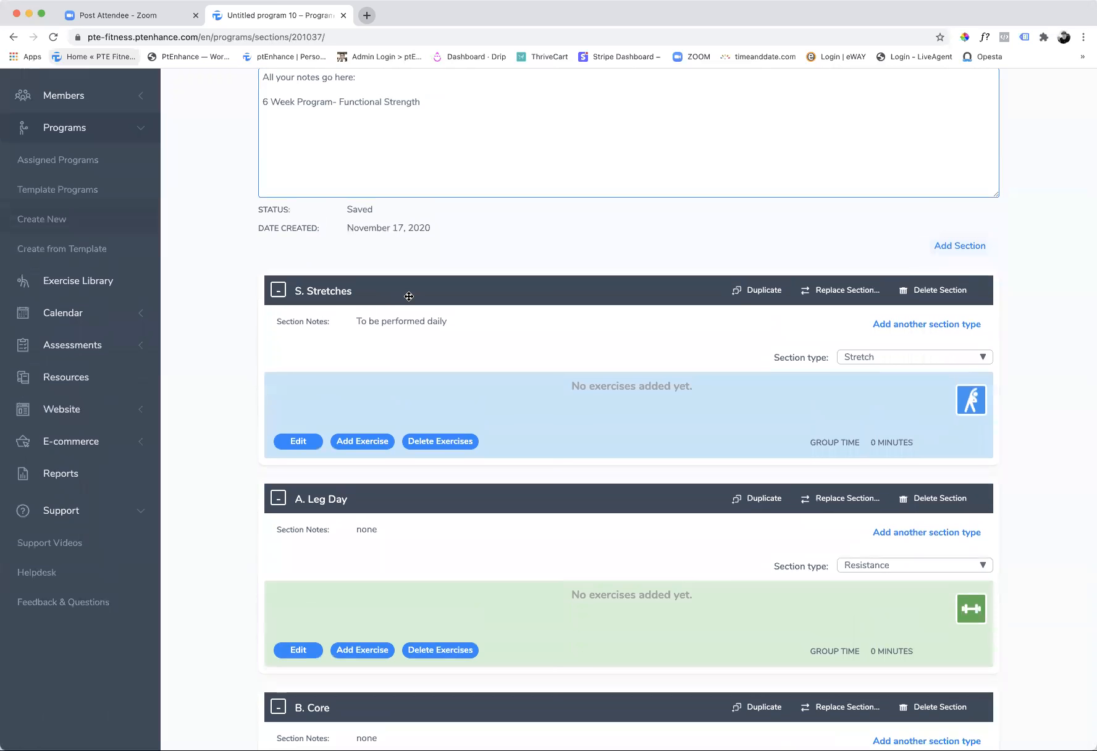
scroll(404, 463, down, 2)
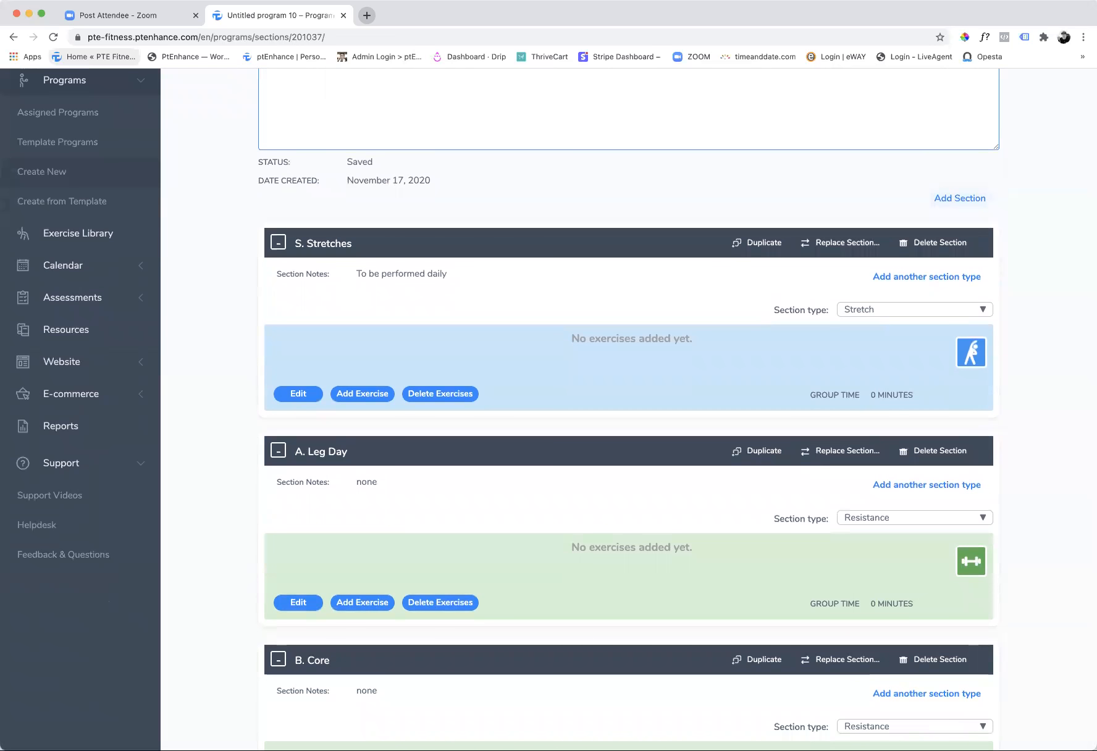
scroll(453, 483, up, 1)
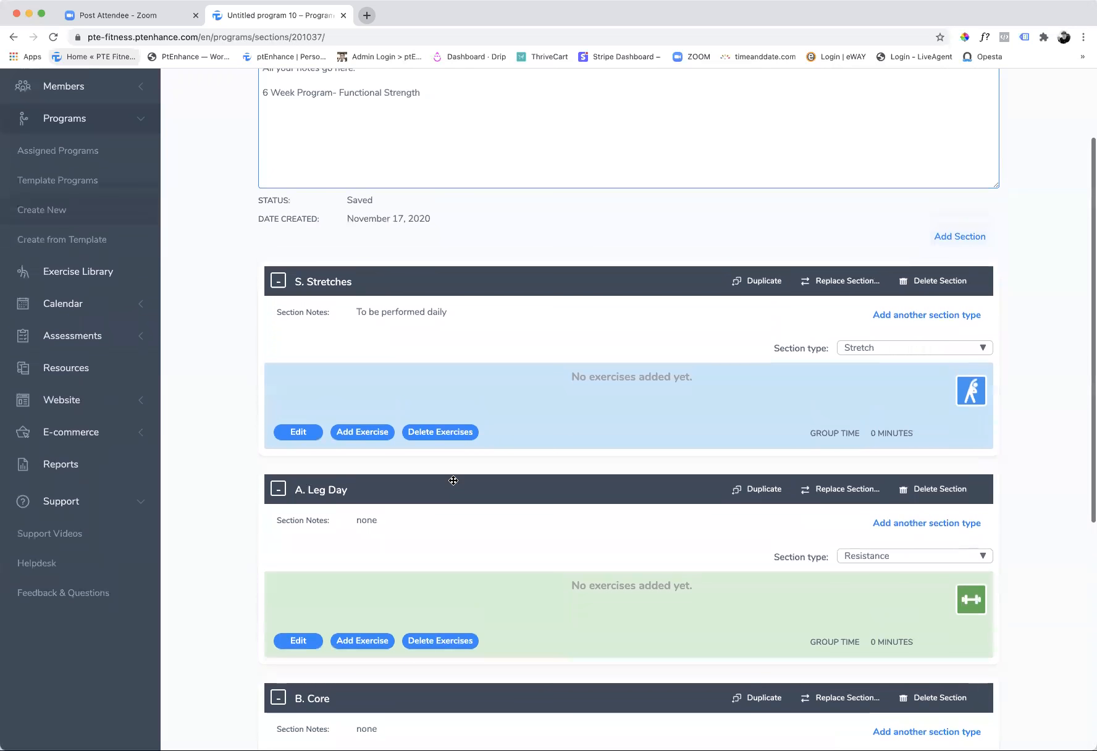
scroll(529, 485, down, 2)
scroll(504, 493, down, 5)
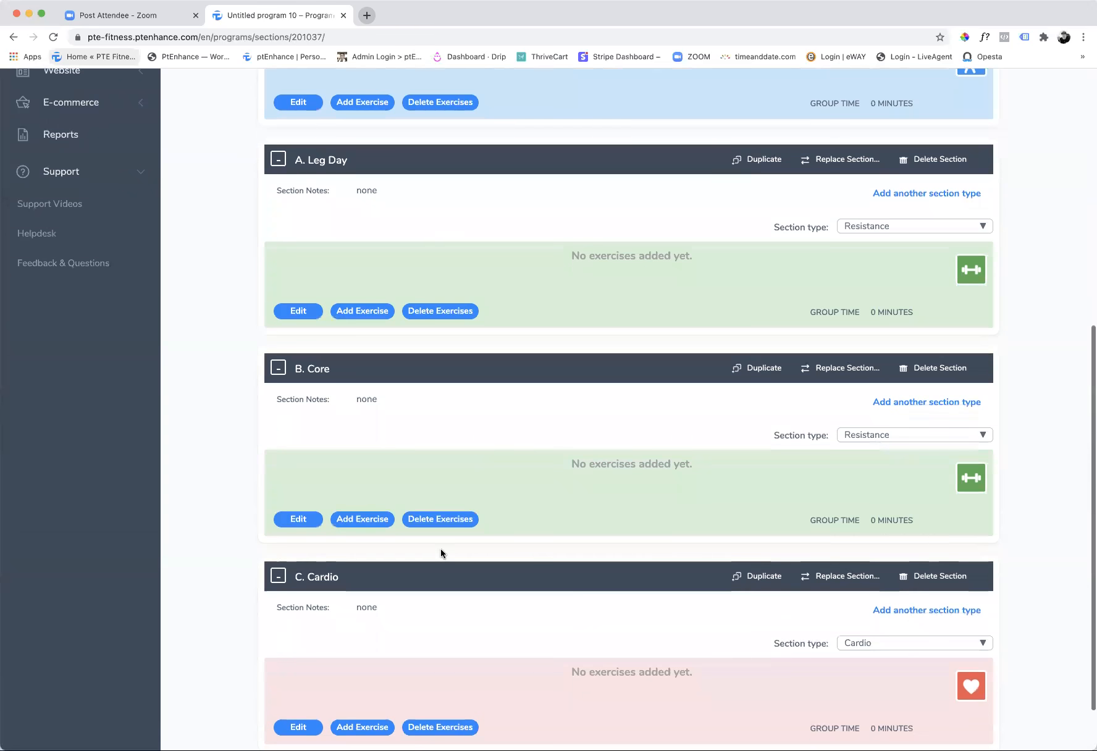
scroll(405, 536, down, 1)
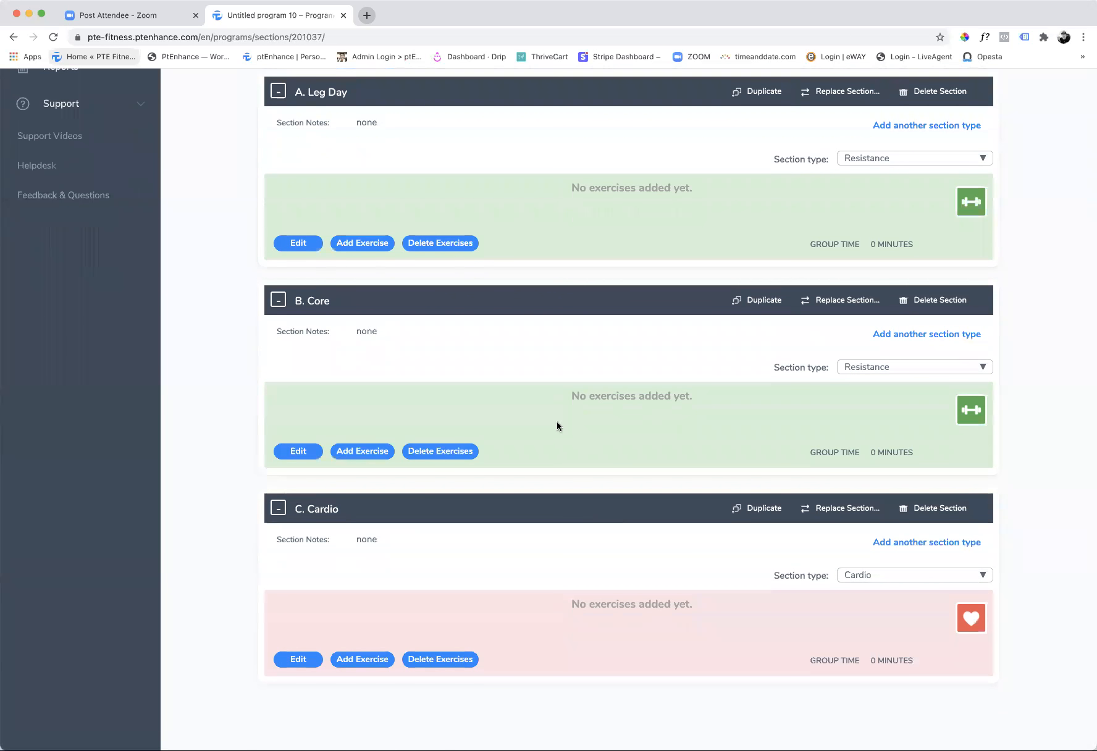
scroll(557, 425, up, 1)
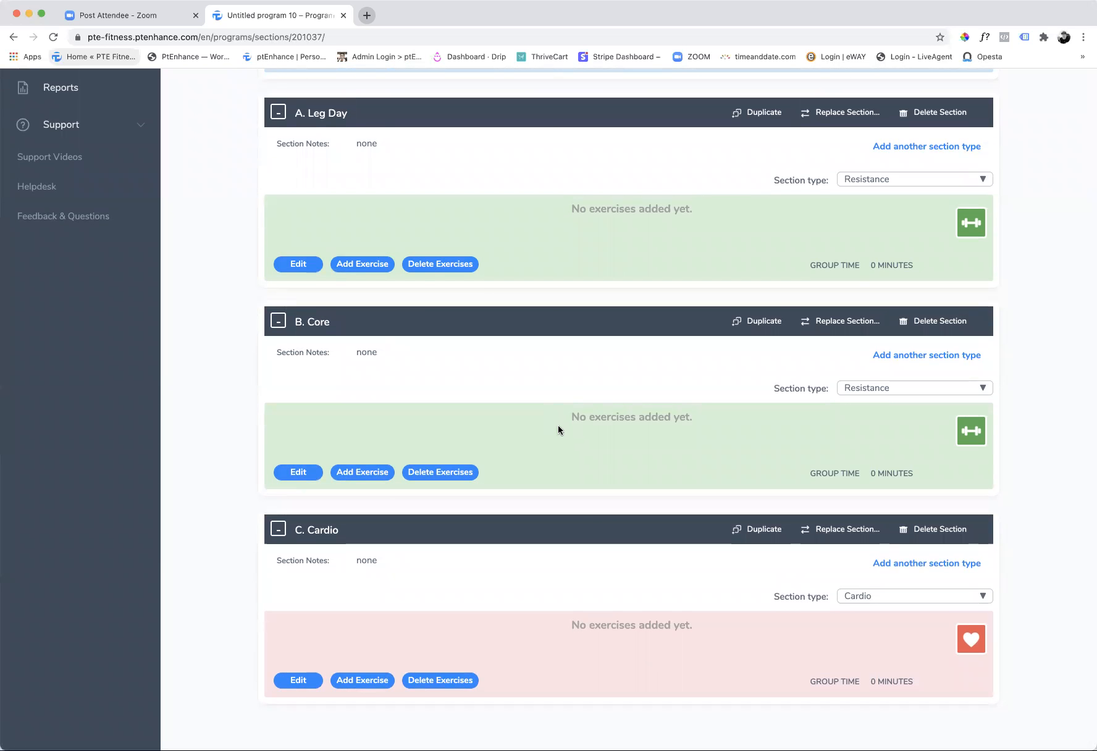
scroll(558, 428, up, 8)
scroll(559, 426, up, 7)
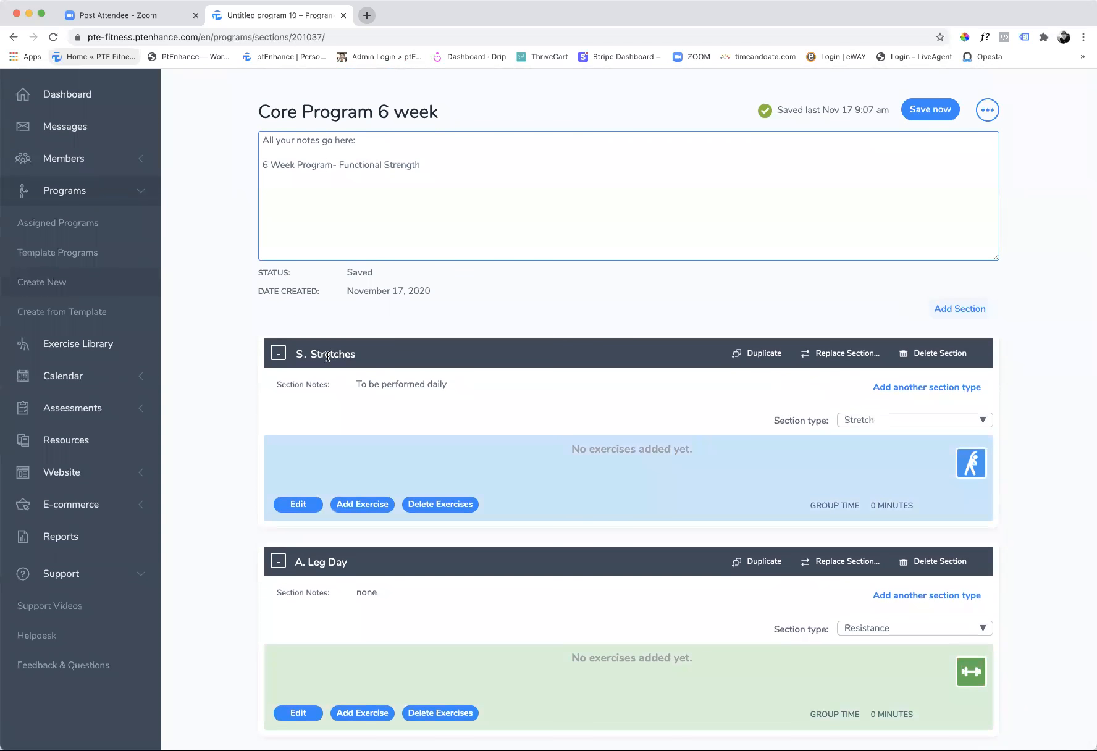
- Rename section A from "Leg Day" to "Legs"
scroll(447, 432, down, 5)
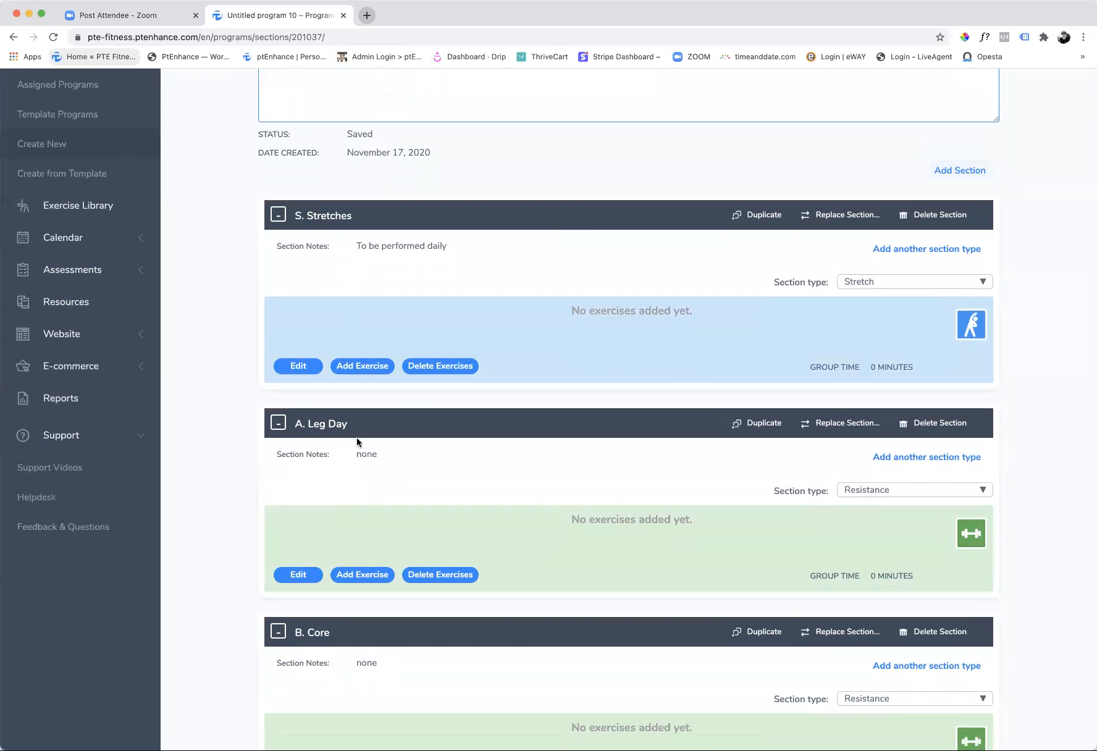
click(334, 423)
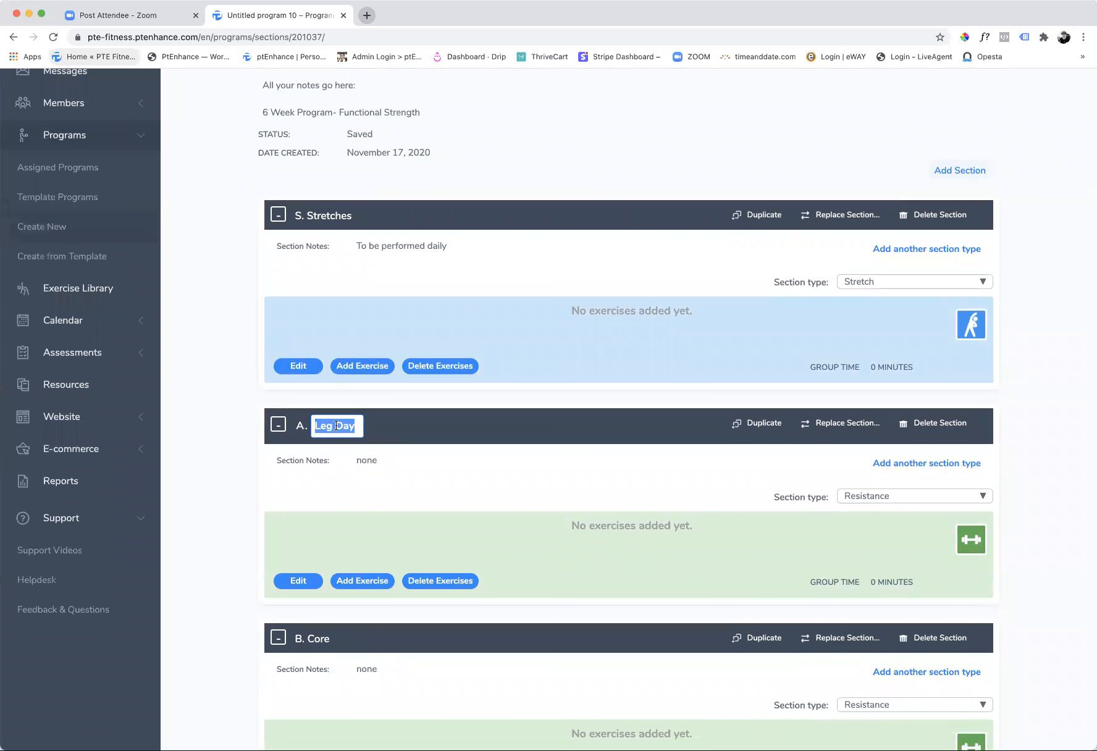
drag(336, 426, 359, 427)
key(BackSpace)
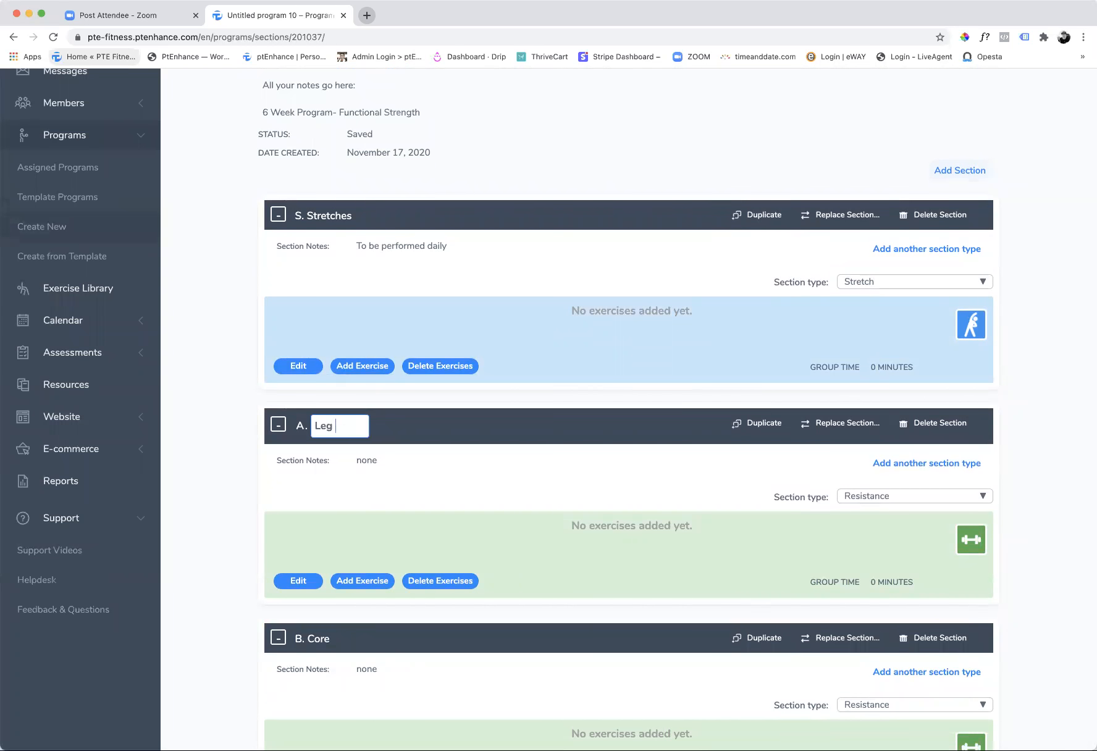
key(BackSpace)
text(s)
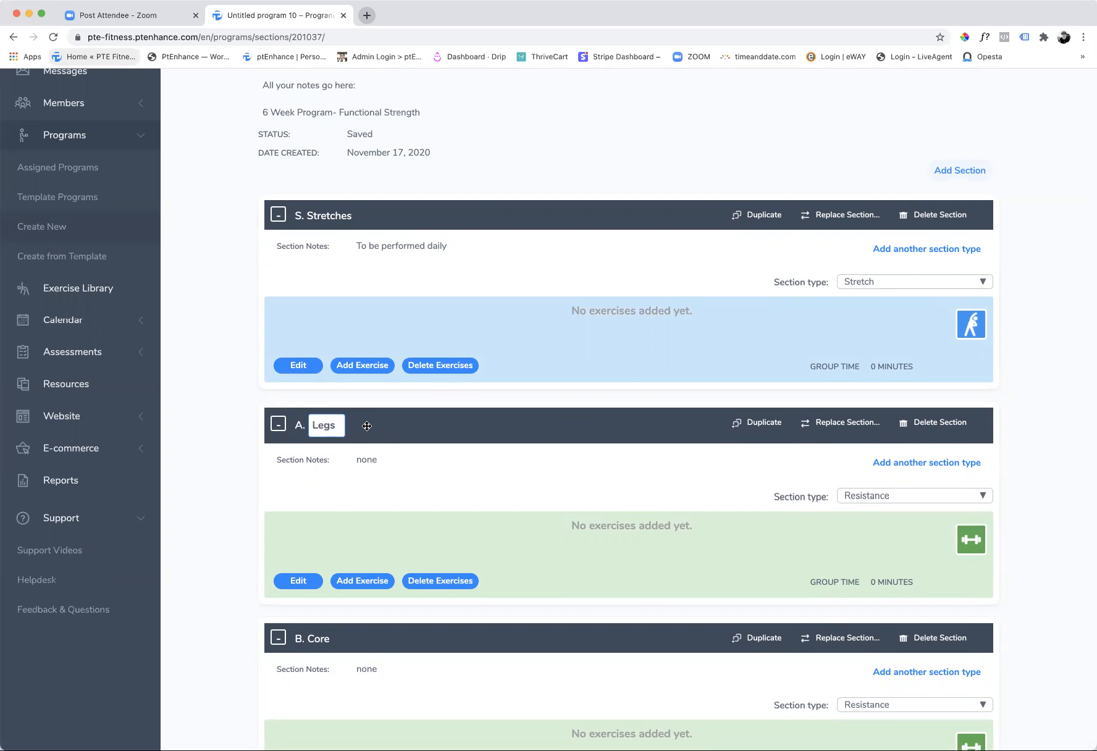
- Add a new section to the program with identifier D and the name "Mixed"
scroll(383, 496, down, 5)
scroll(406, 512, down, 3)
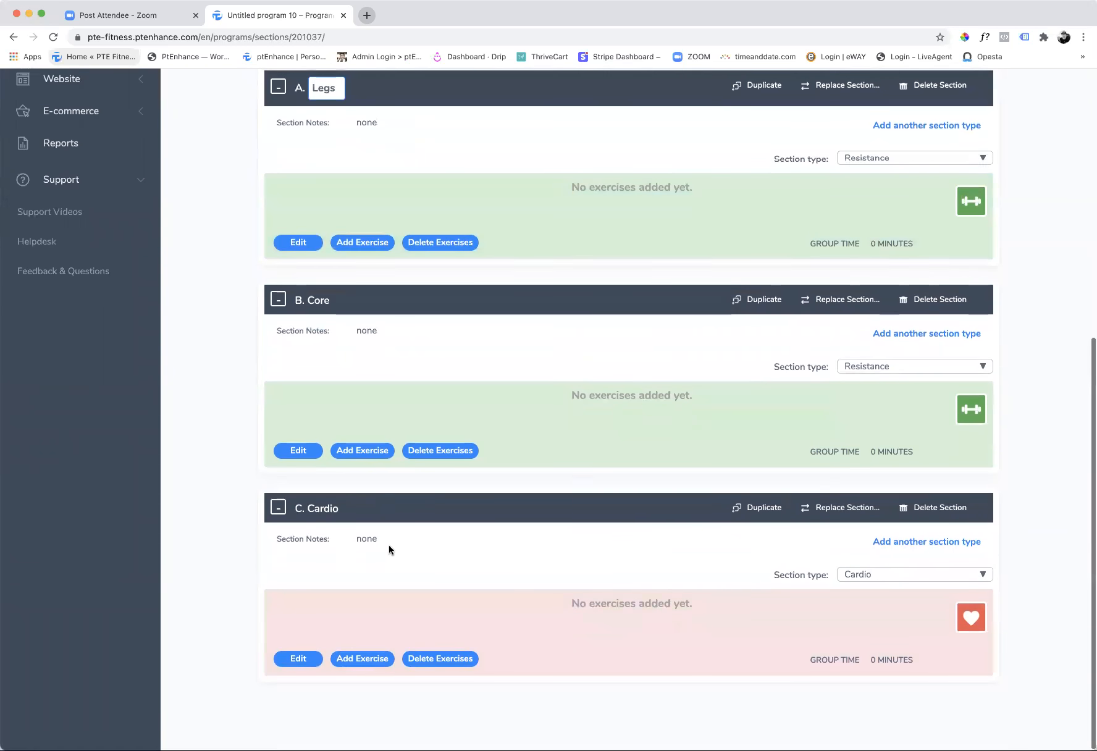
scroll(388, 551, up, 7)
scroll(390, 550, up, 2)
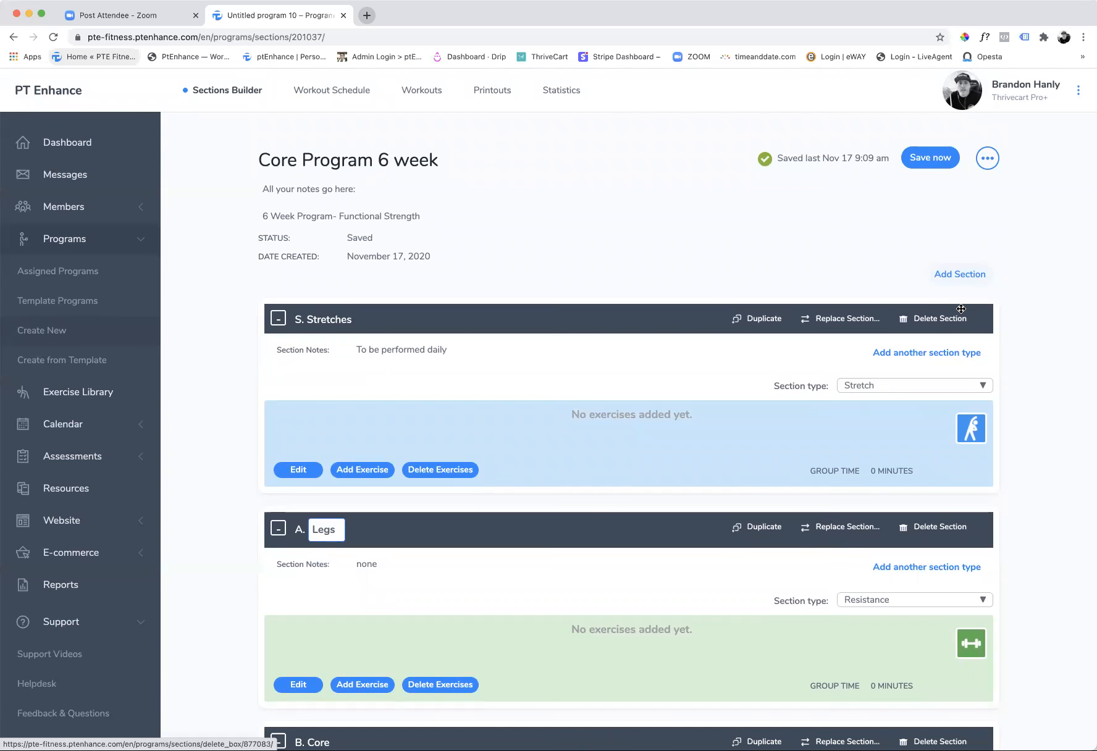
click(954, 278)
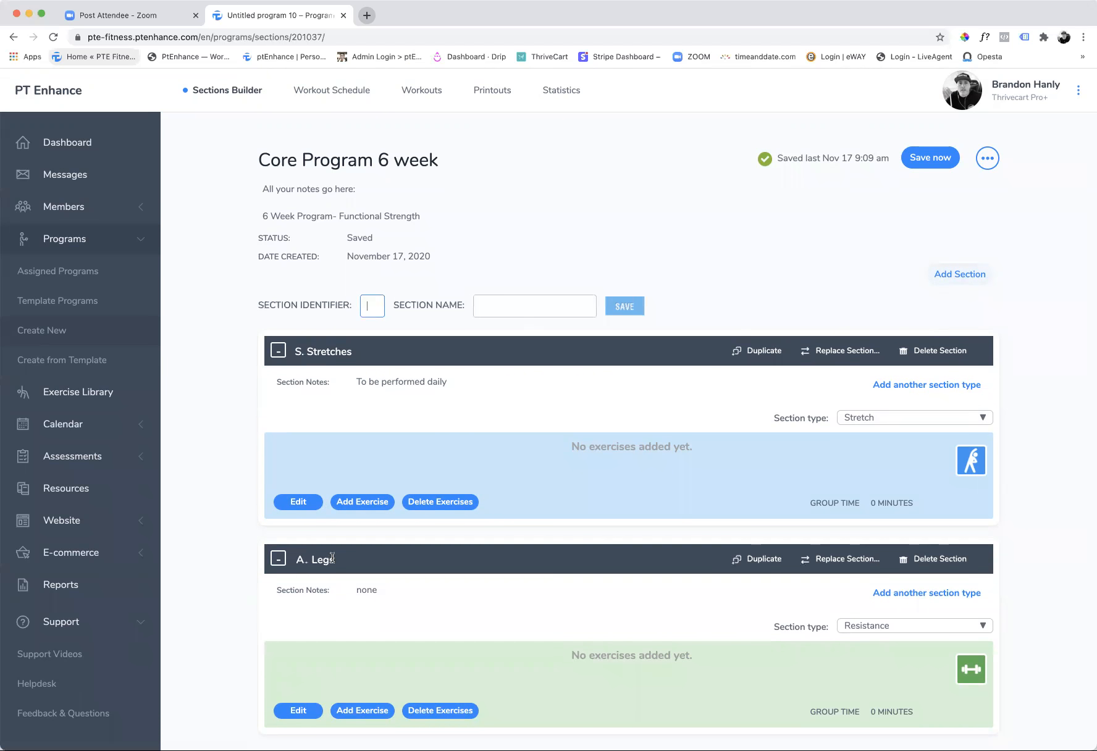
scroll(331, 559, down, 3)
scroll(332, 556, down, 5)
scroll(331, 556, up, 8)
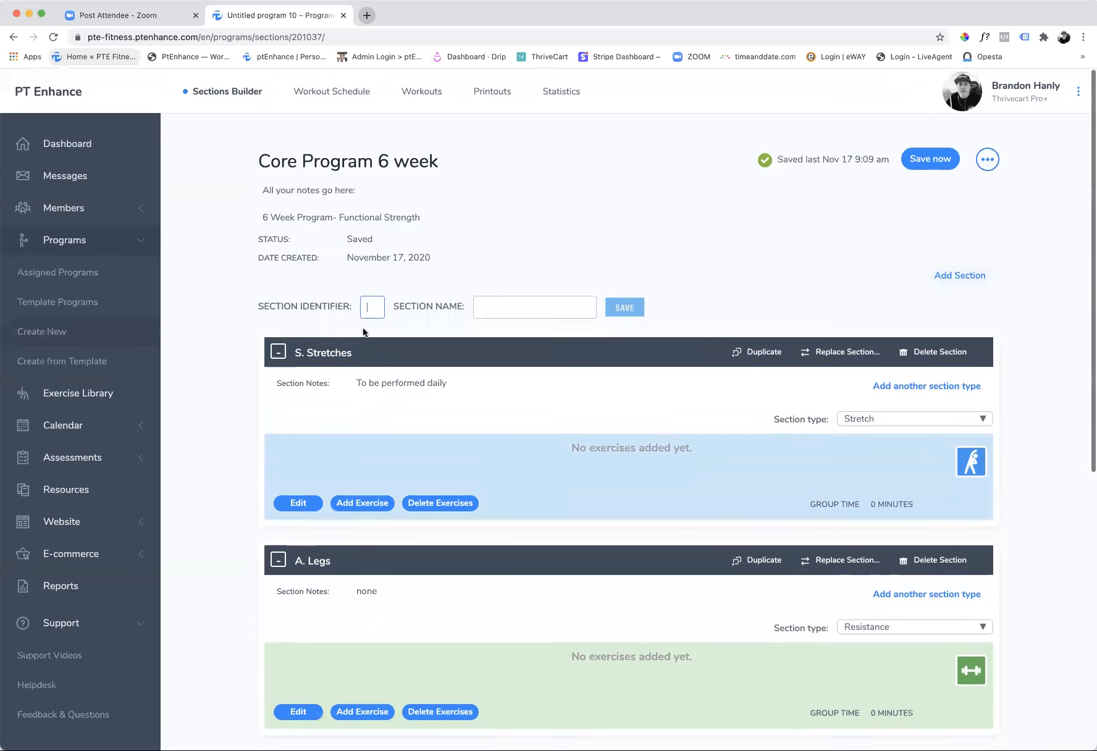
click(491, 308)
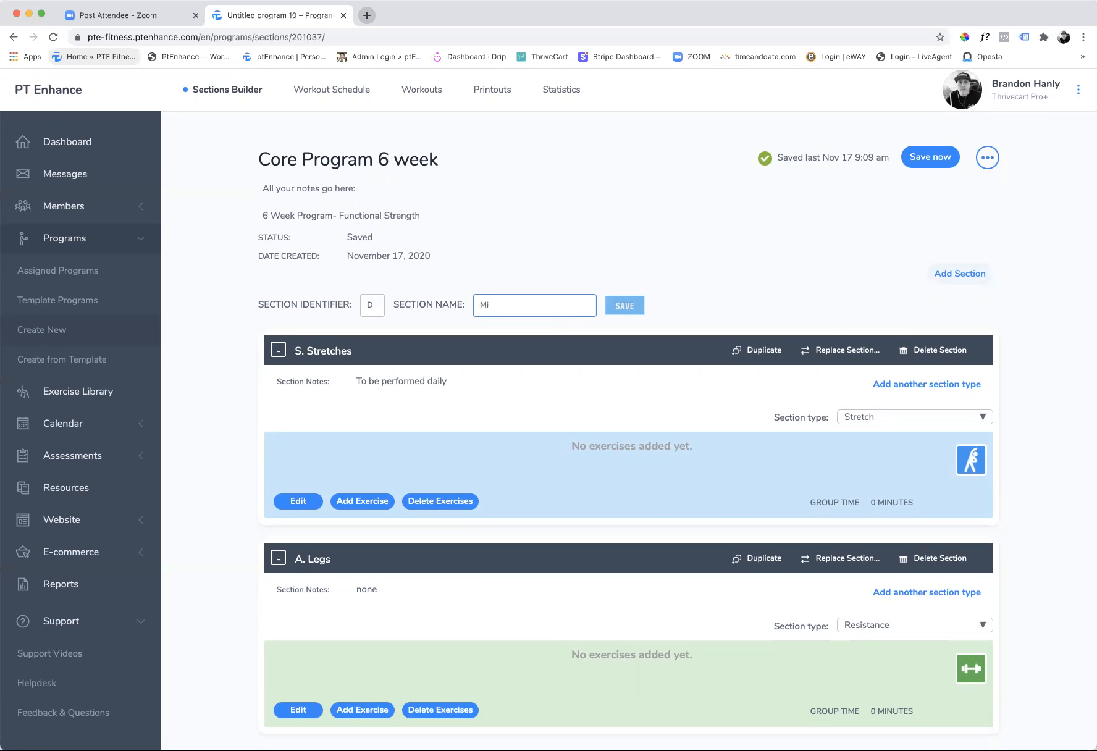
click(635, 308)
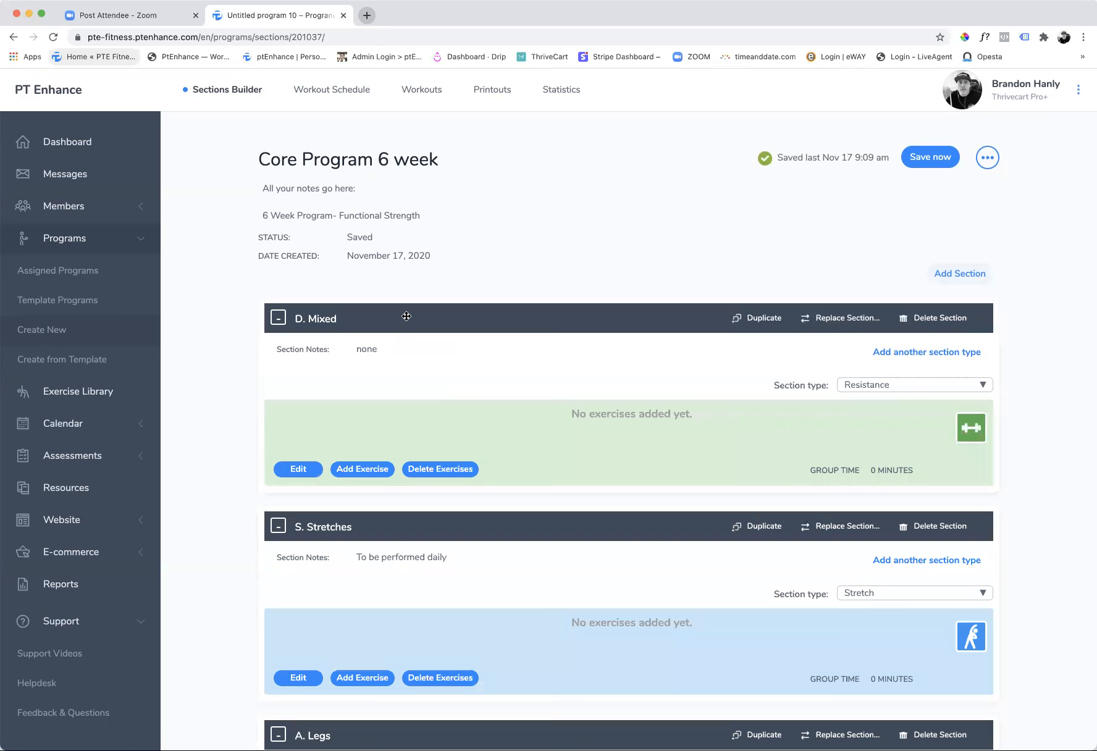
- Move section D below the Cardio section and set its section type to Mixed
drag(411, 318, 394, 504)
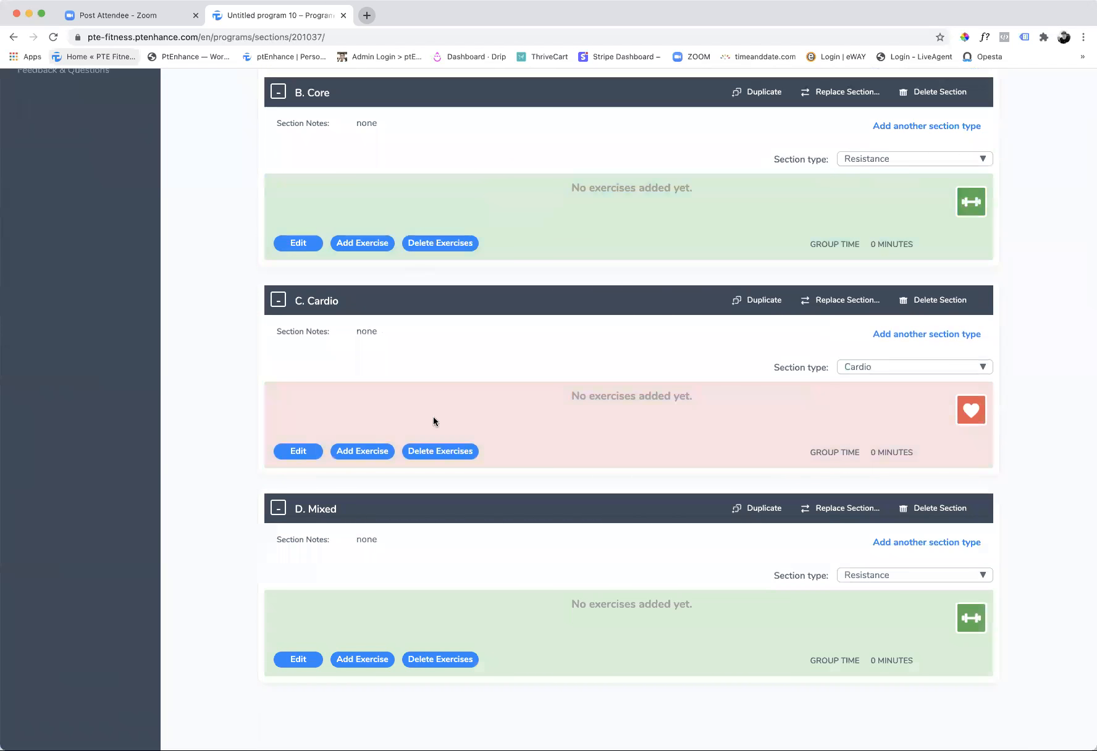
click(874, 577)
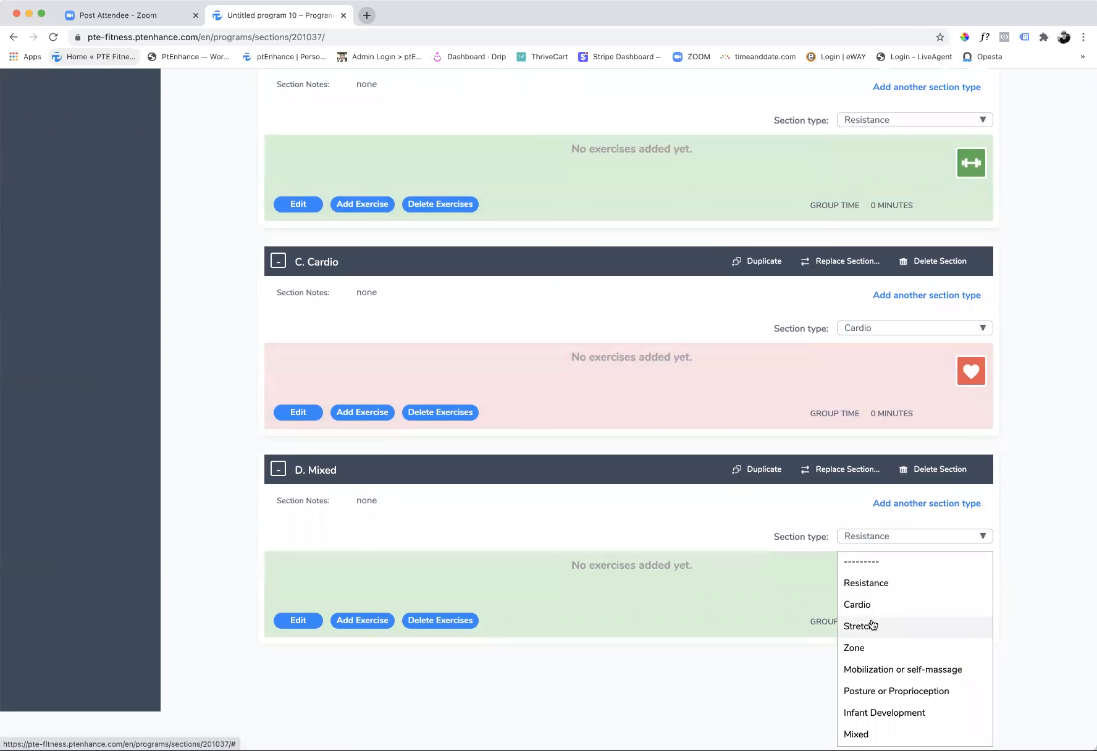
click(859, 738)
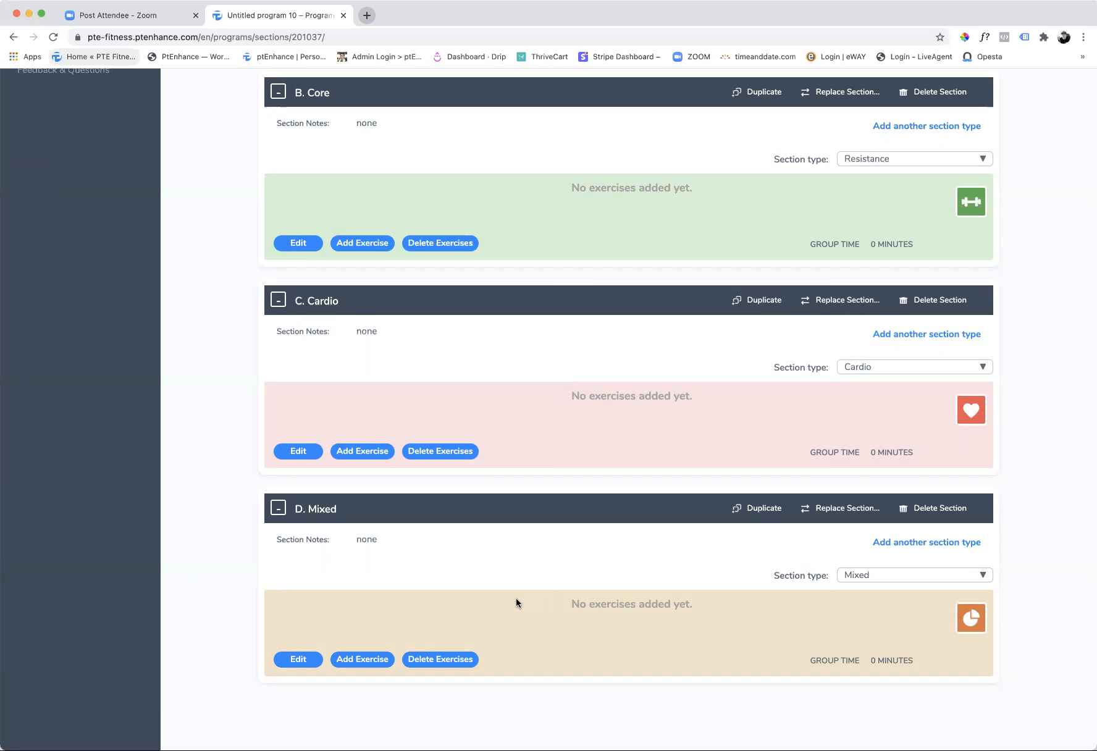
- Start adding exercises to the Stretches section and filter the exercise library by type Stretch and muscle group Core
scroll(520, 598, up, 10)
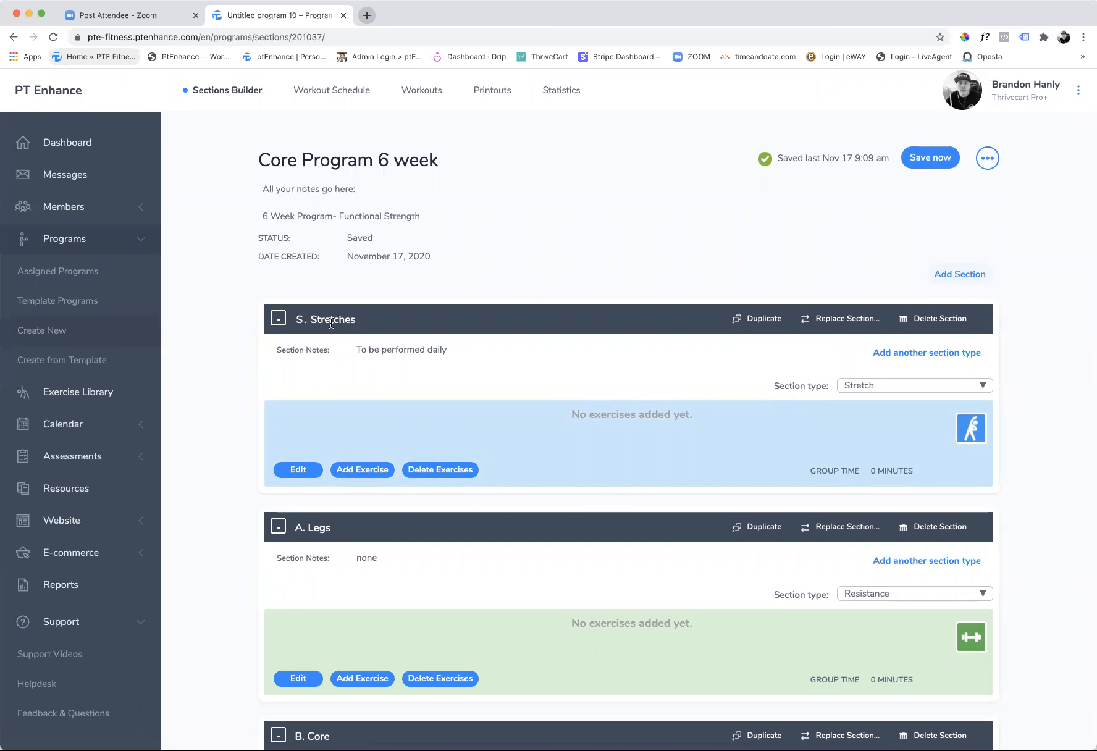
click(372, 471)
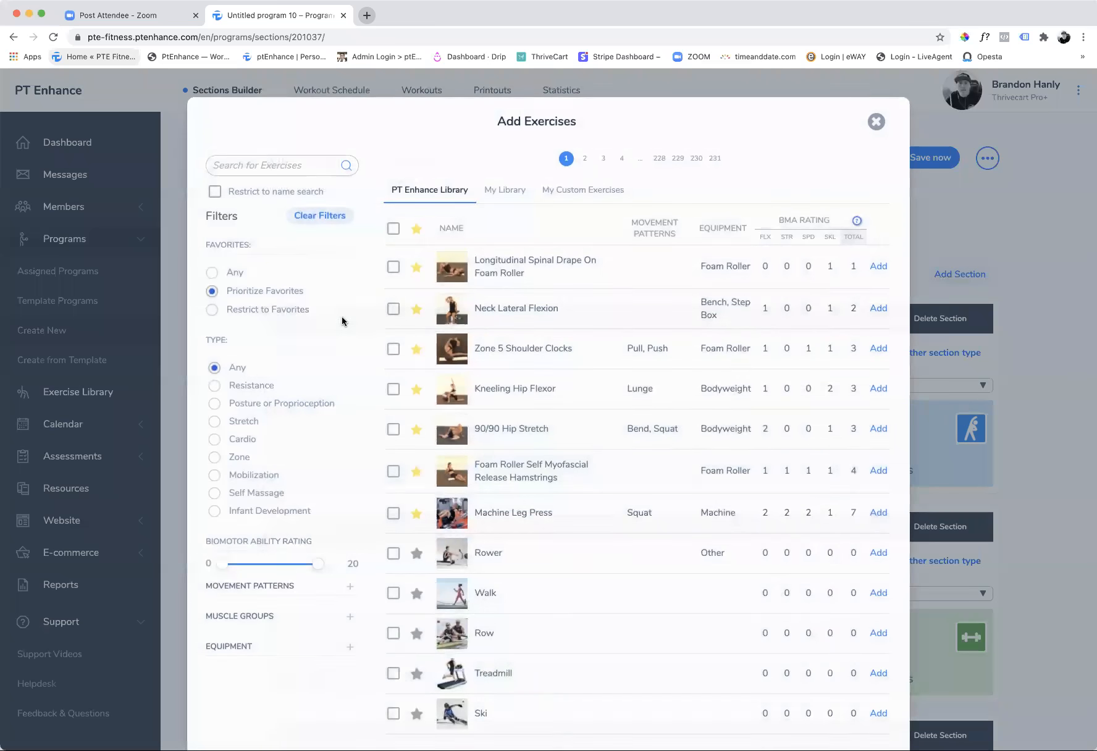
click(215, 423)
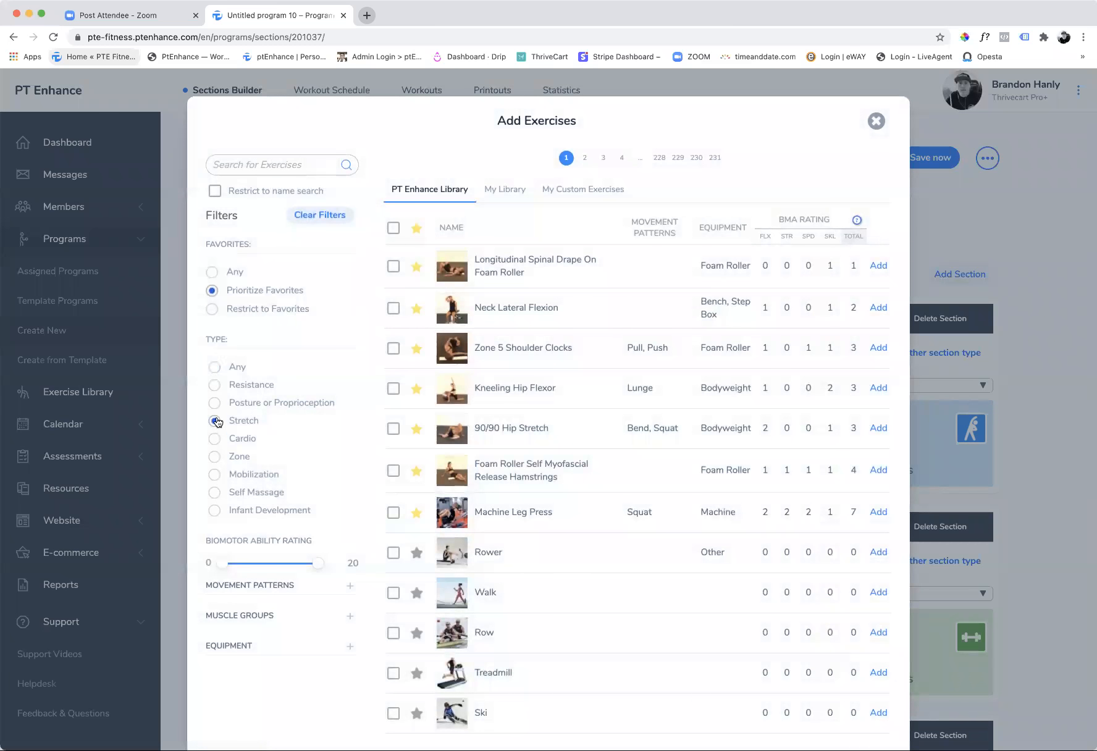
click(215, 420)
scroll(272, 438, down, 2)
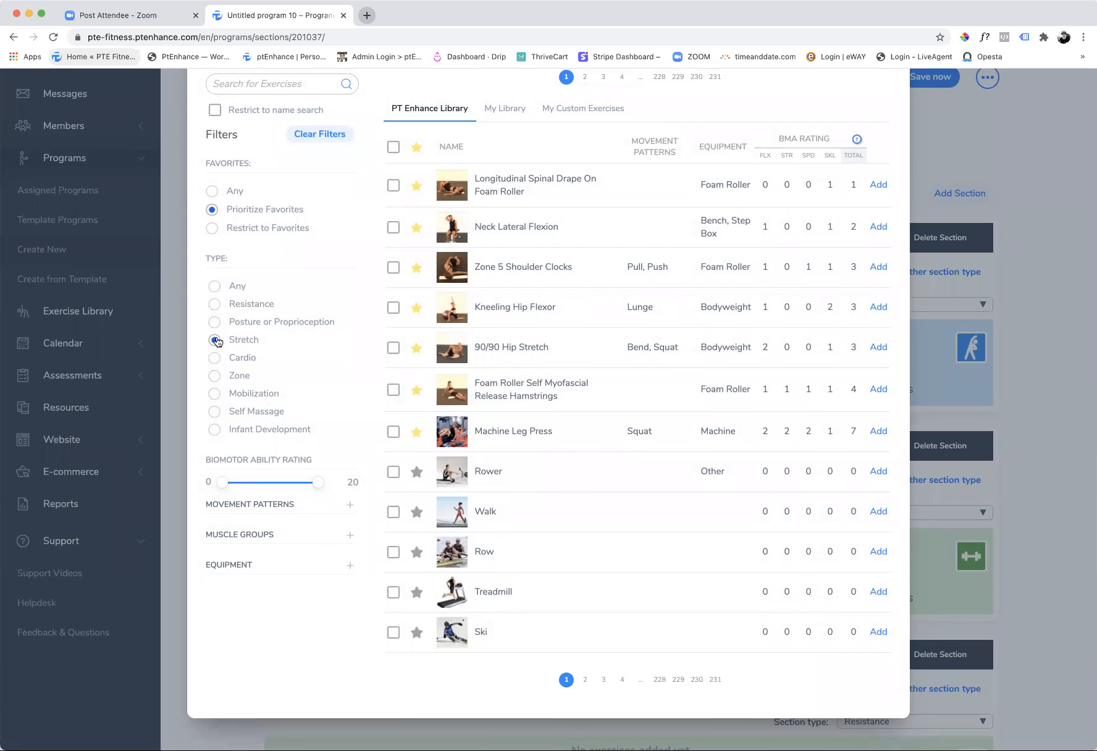
click(350, 538)
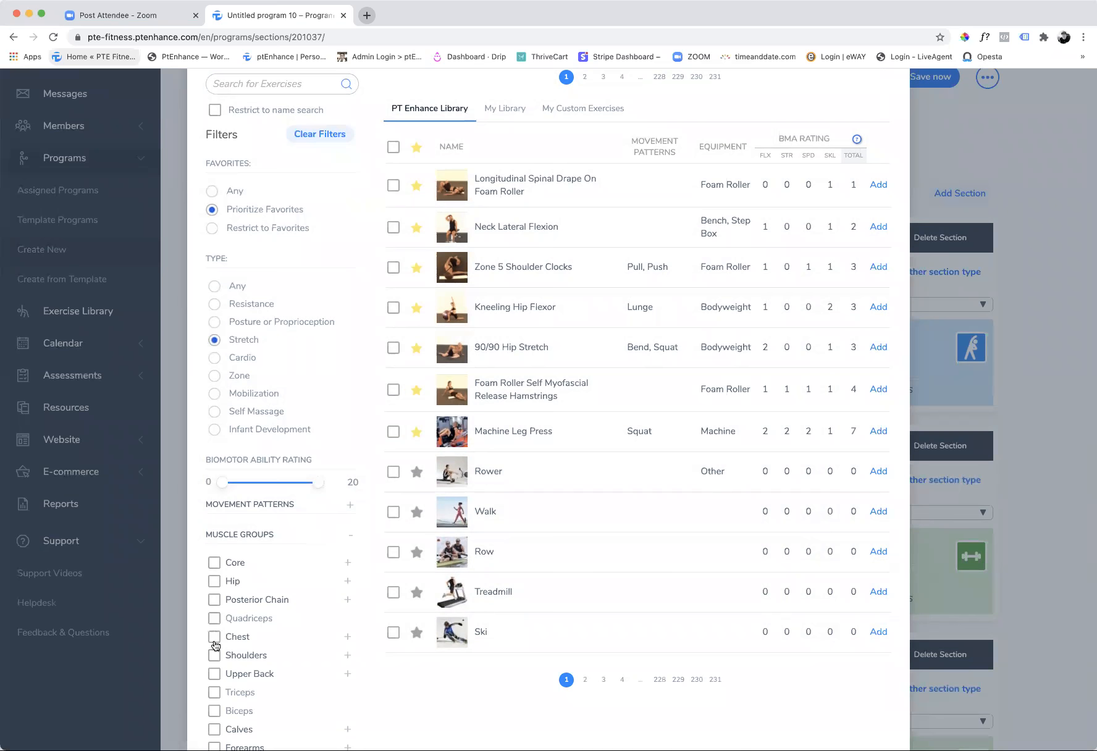
click(214, 563)
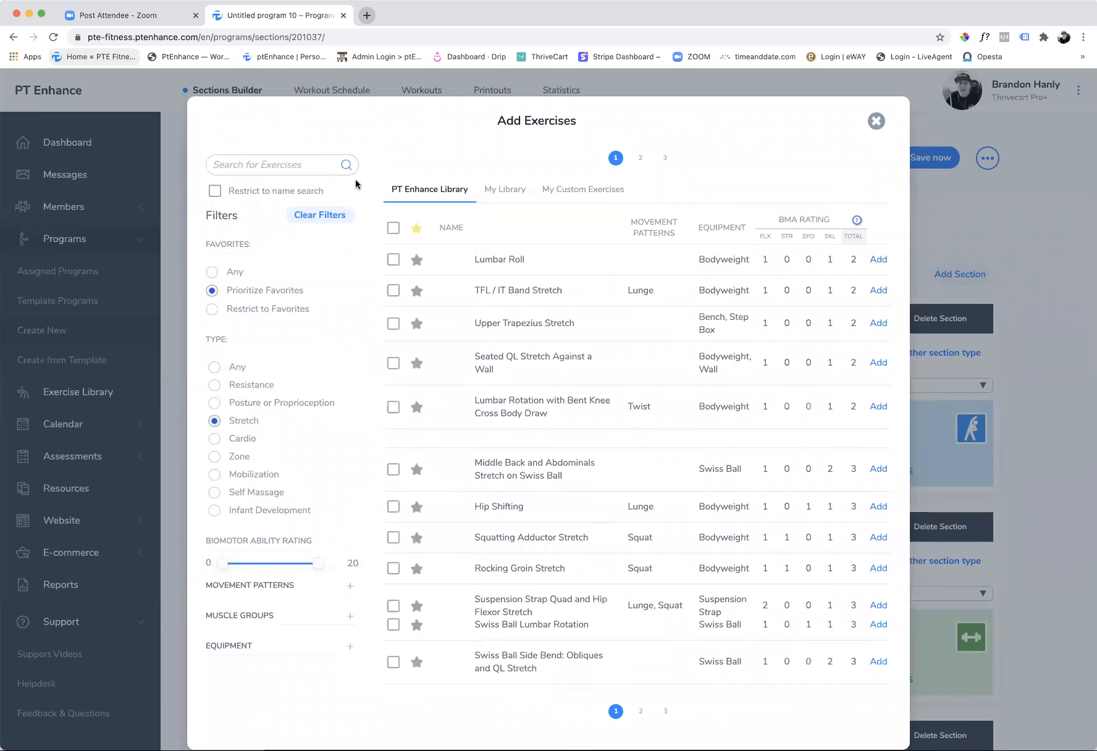
- Browse the filtered core stretches and mark the Hip Shifting exercise as a favorite
scroll(502, 408, down, 1)
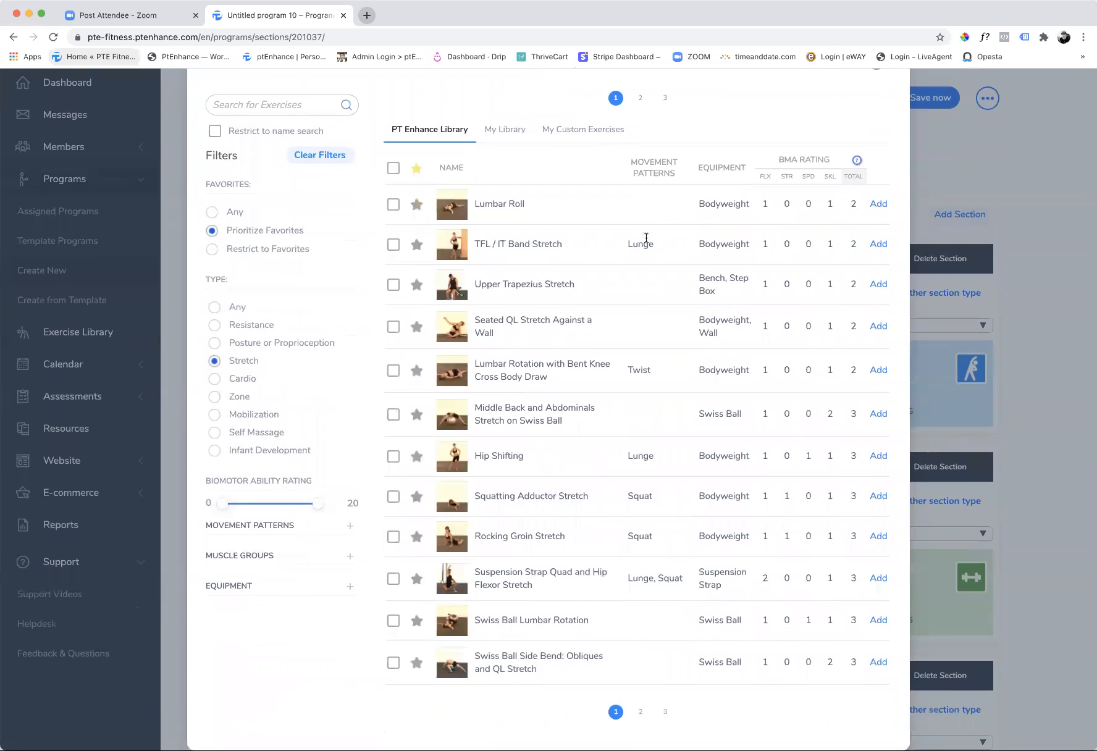
scroll(630, 429, down, 1)
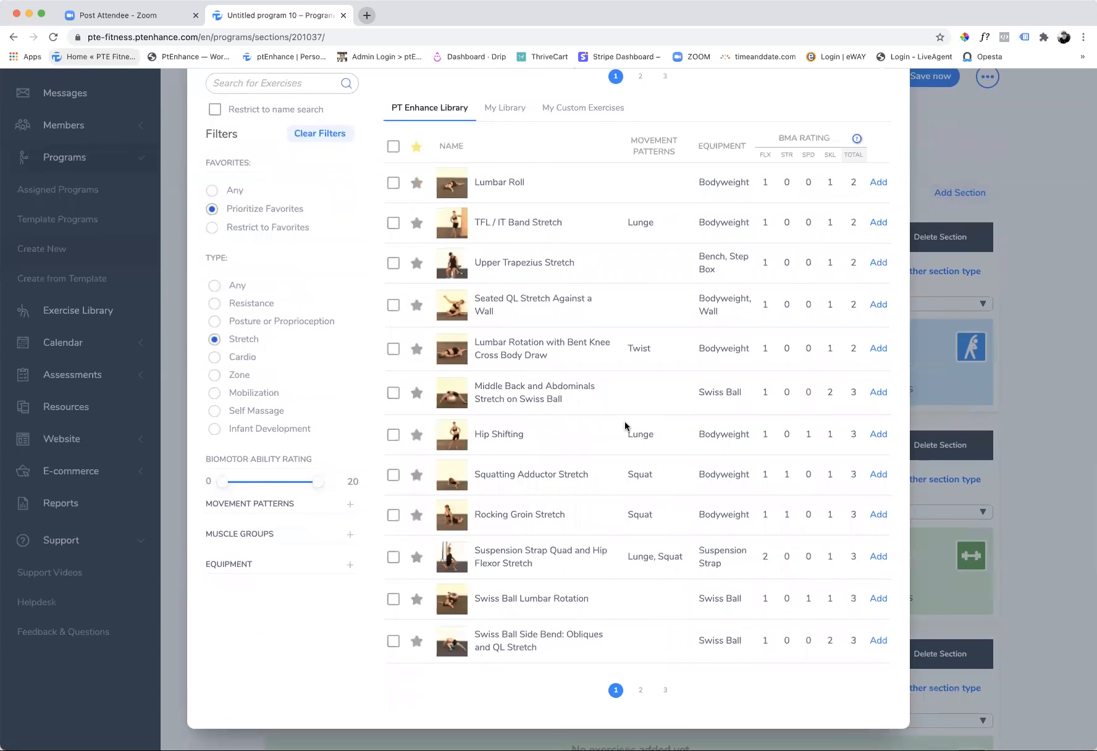
scroll(626, 425, up, 2)
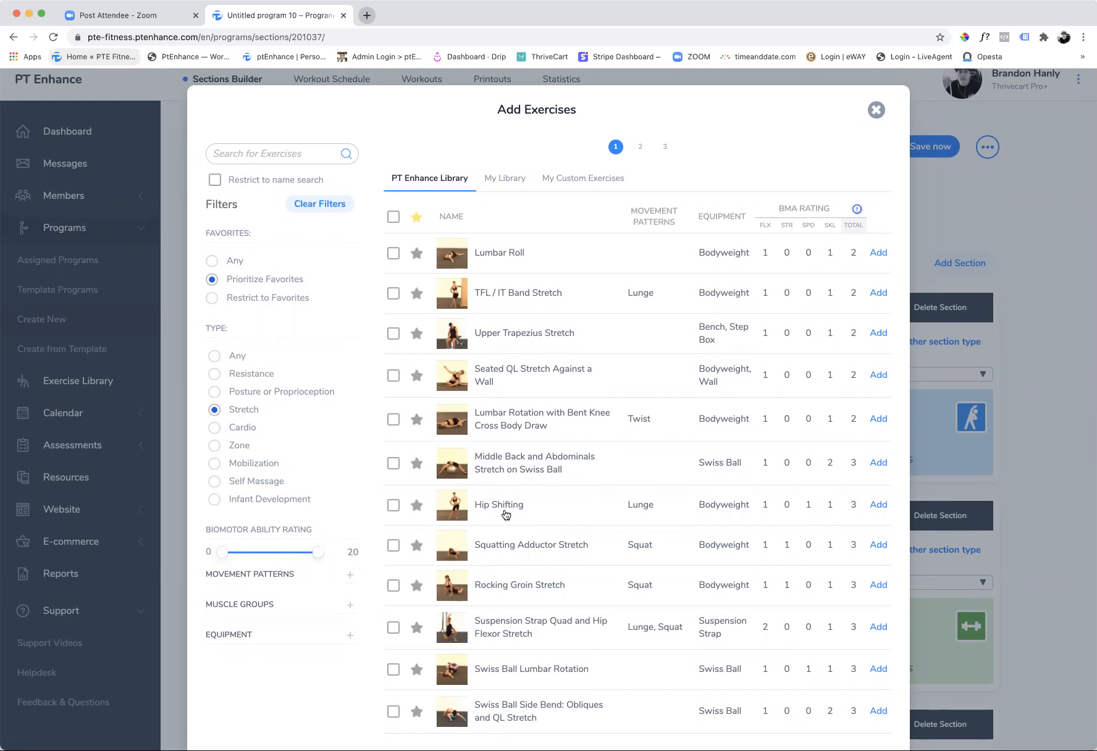
click(415, 508)
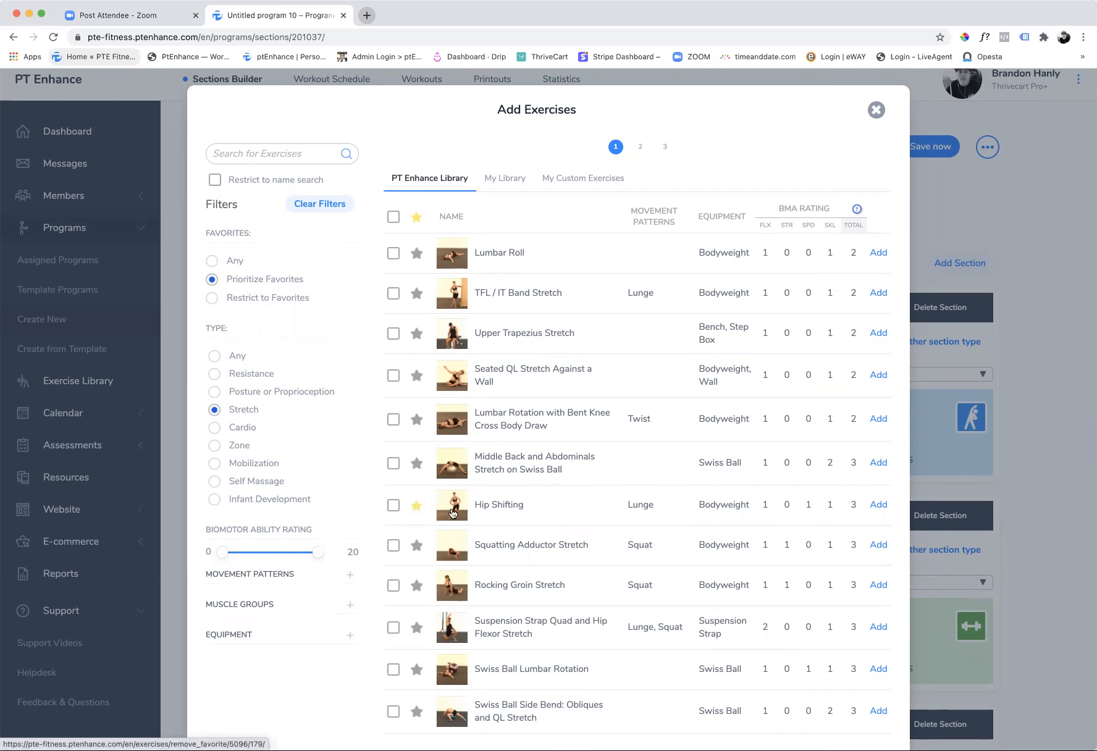
- Mark the Lumbar Roll and Swiss Ball Lumbar Rotation stretches as favorites
click(418, 258)
scroll(542, 399, down, 1)
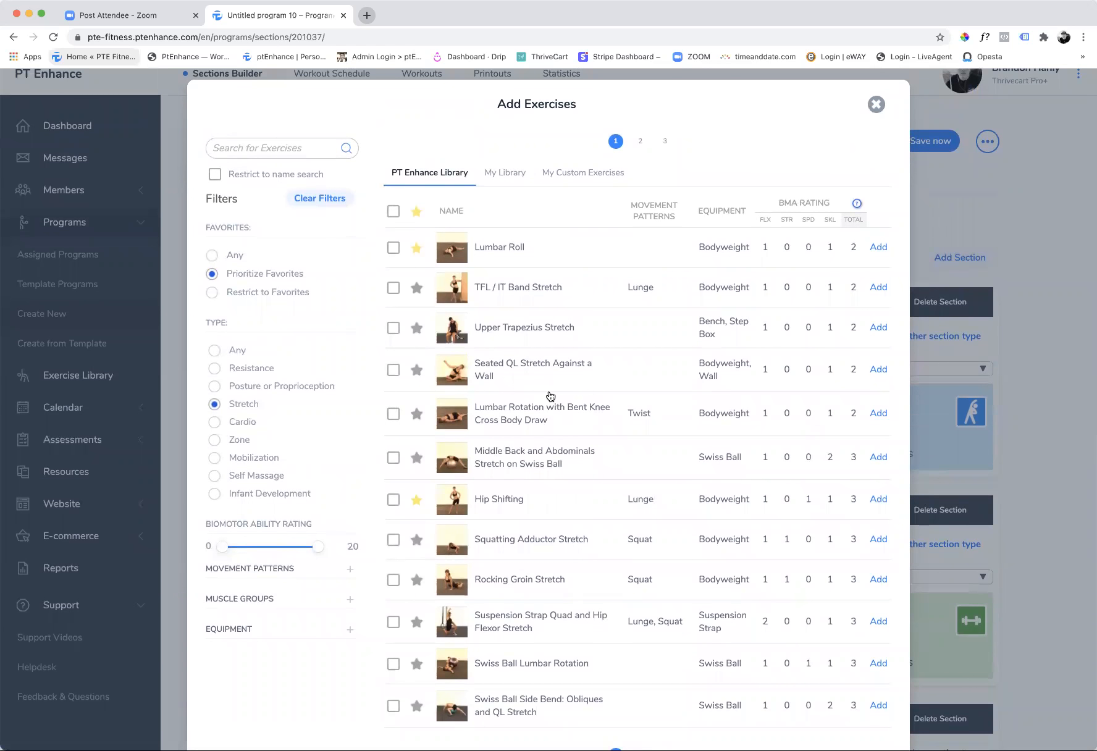
click(417, 665)
- Add Rocking Groin Stretch, Swiss Ball Lumbar Rotation, TFL / IT Band Stretch and Upper Trapezius Stretch to the Stretches section
click(881, 581)
click(880, 664)
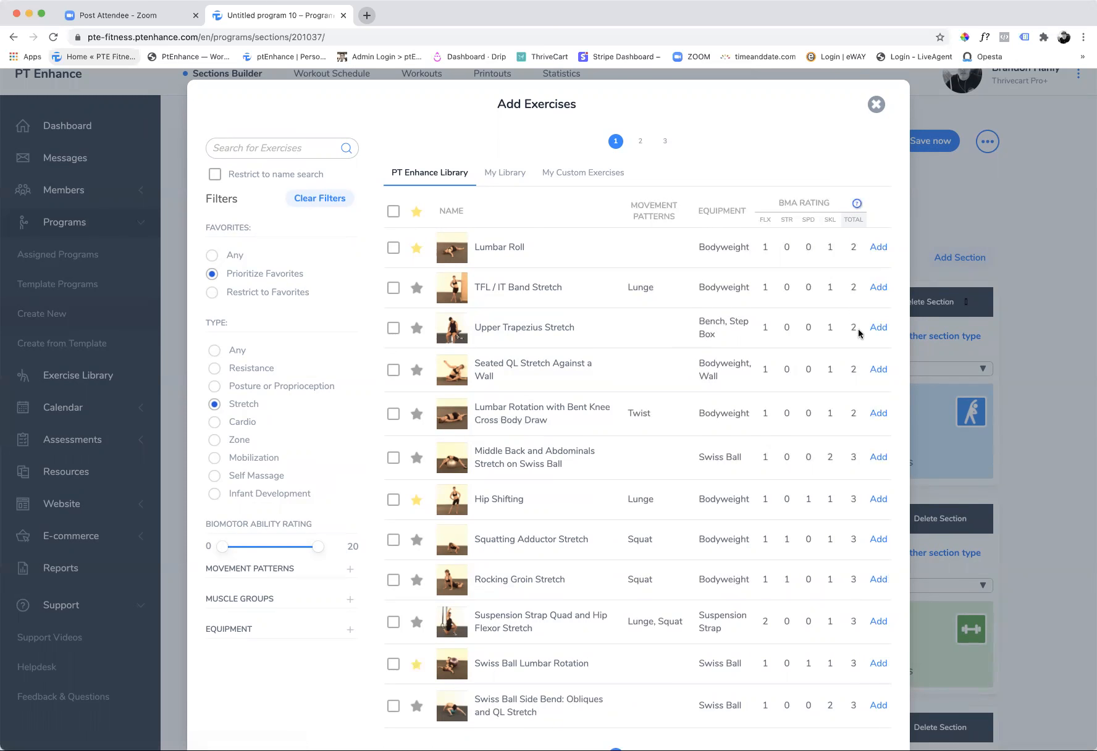
click(878, 288)
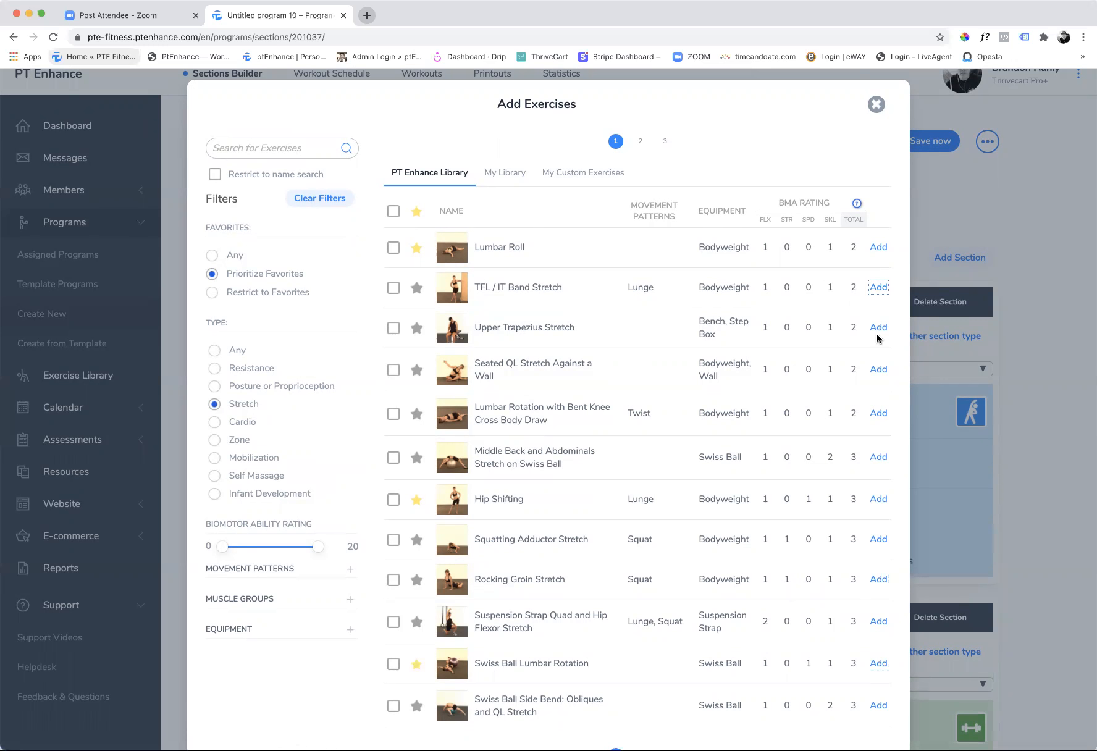
click(879, 328)
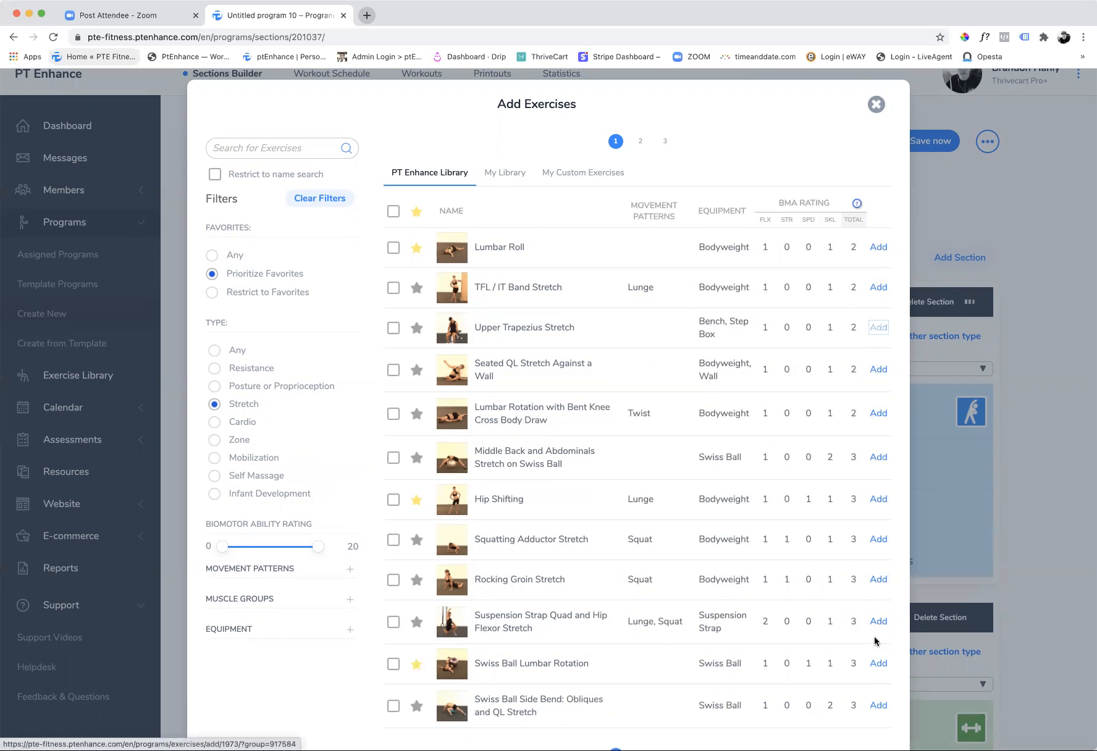
- Add Hip Rotations and Suspension Strap 90/90 Hip Stretch from the second page of filtered results and close the exercise library
scroll(855, 621, down, 6)
click(640, 364)
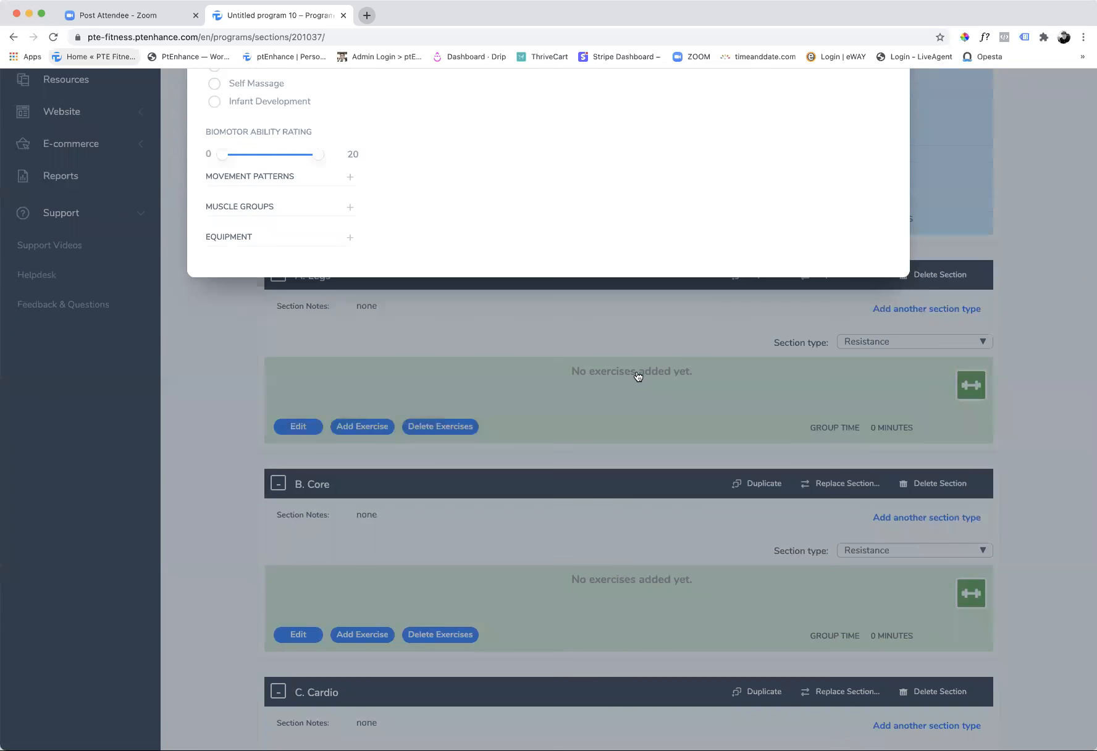
scroll(505, 338, up, 1)
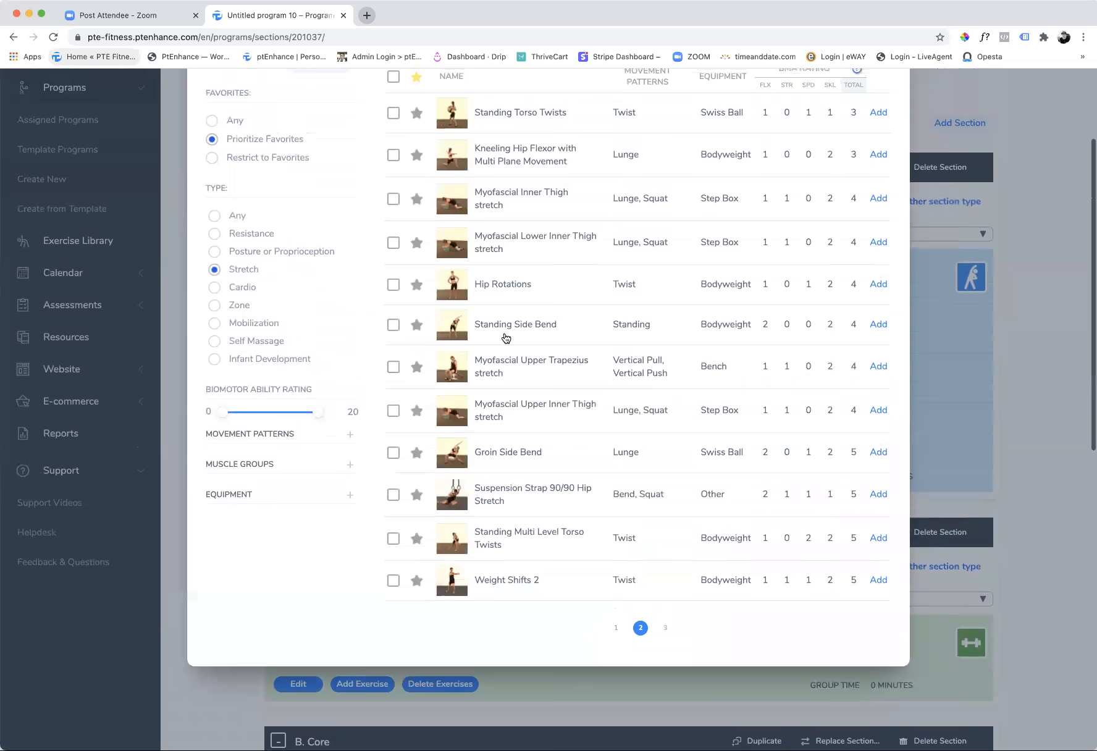
click(869, 285)
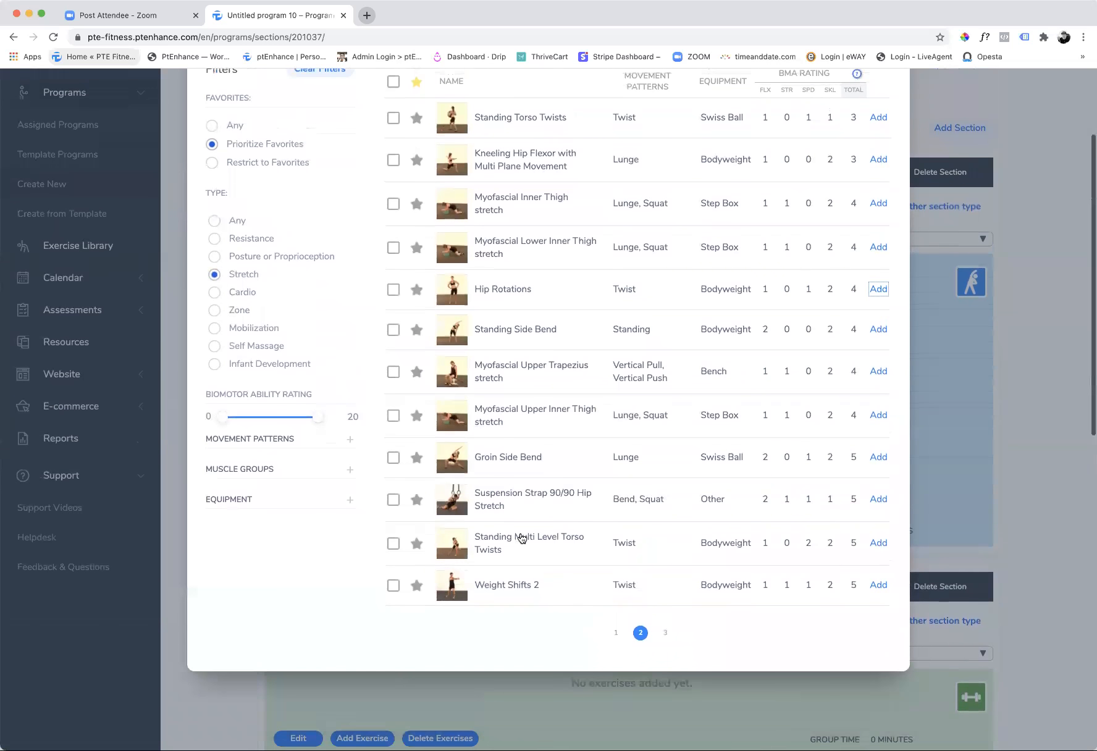
click(879, 500)
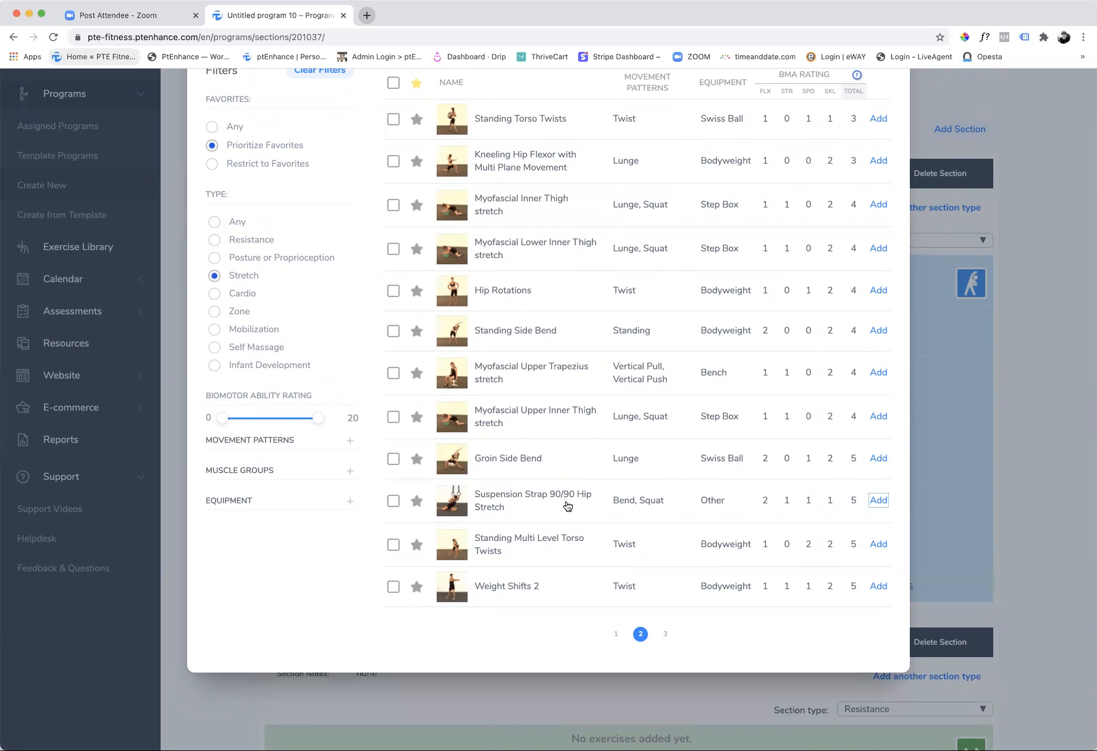
click(880, 501)
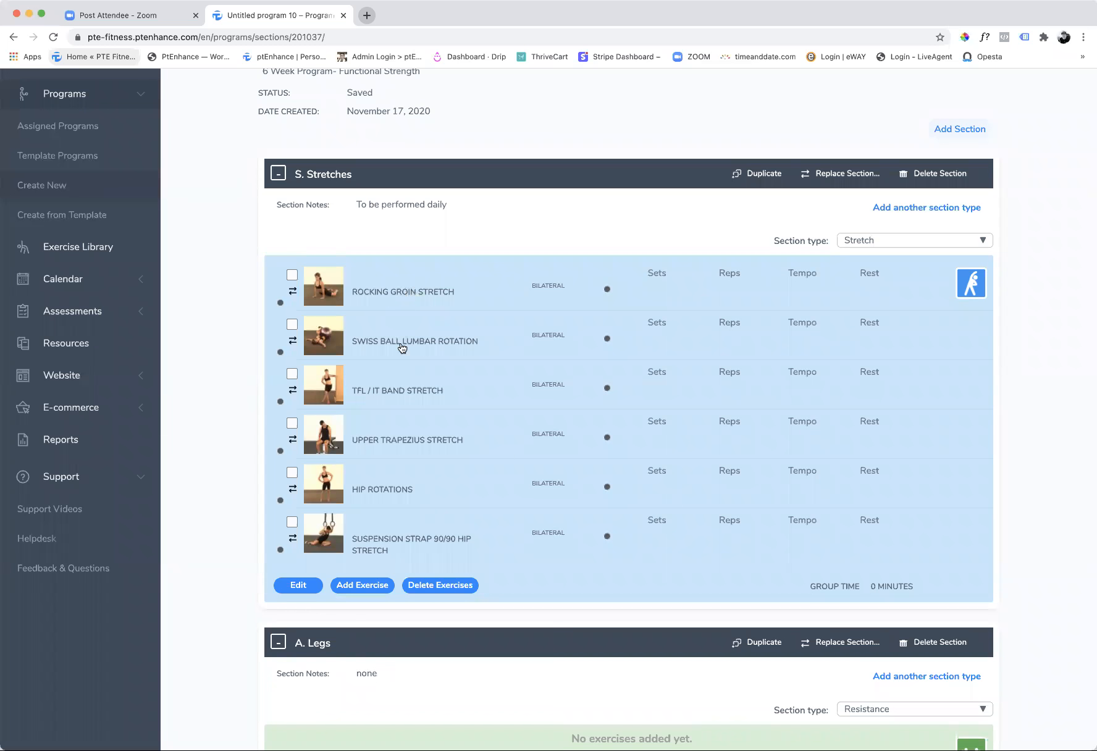
scroll(407, 426, down, 1)
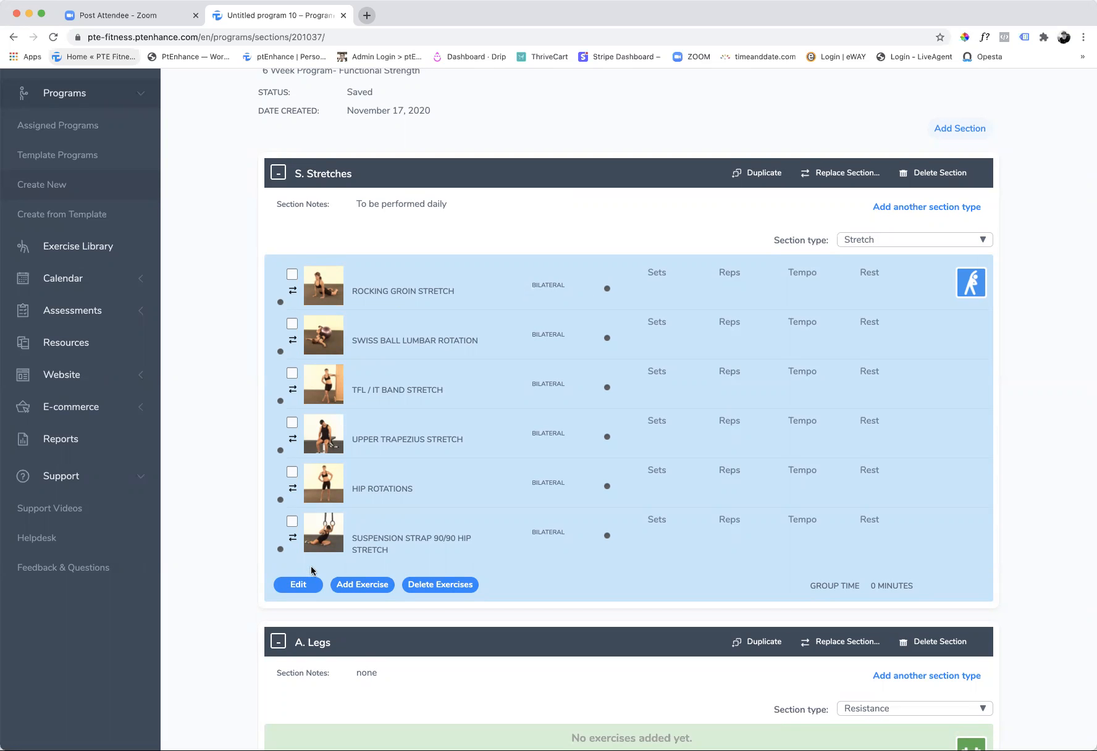
- Delete all exercises from the Stretches section except Rocking Groin Stretch
click(293, 522)
click(292, 472)
click(293, 422)
click(292, 373)
click(293, 324)
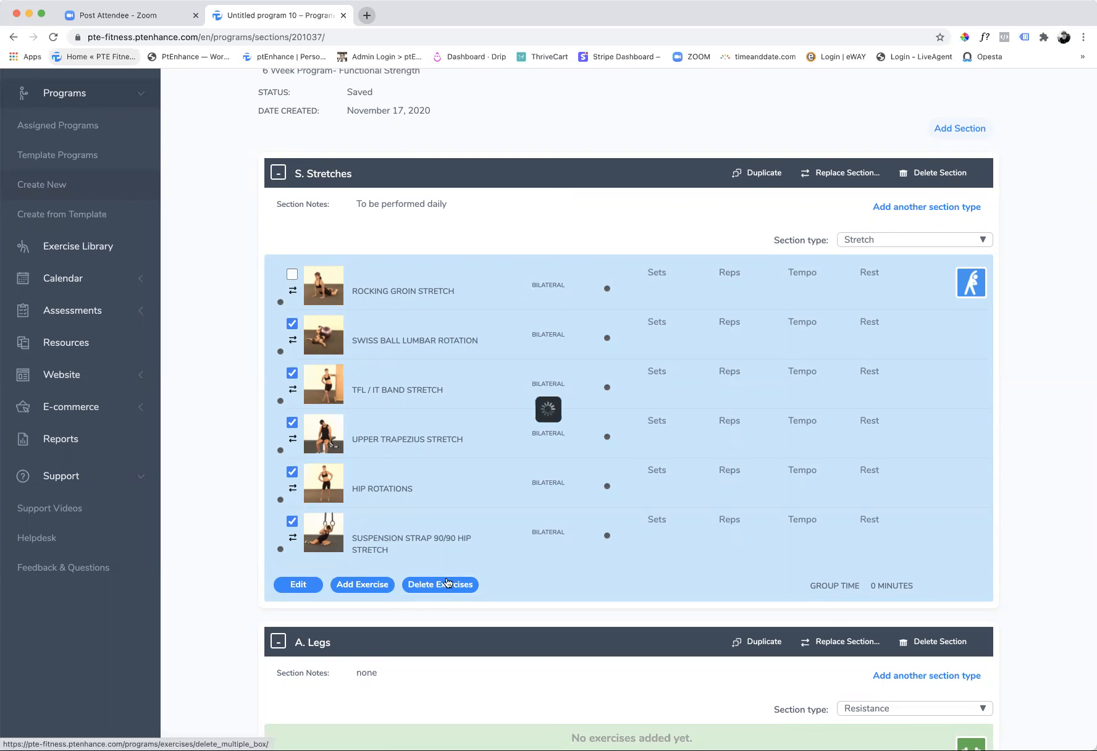
click(446, 584)
click(608, 505)
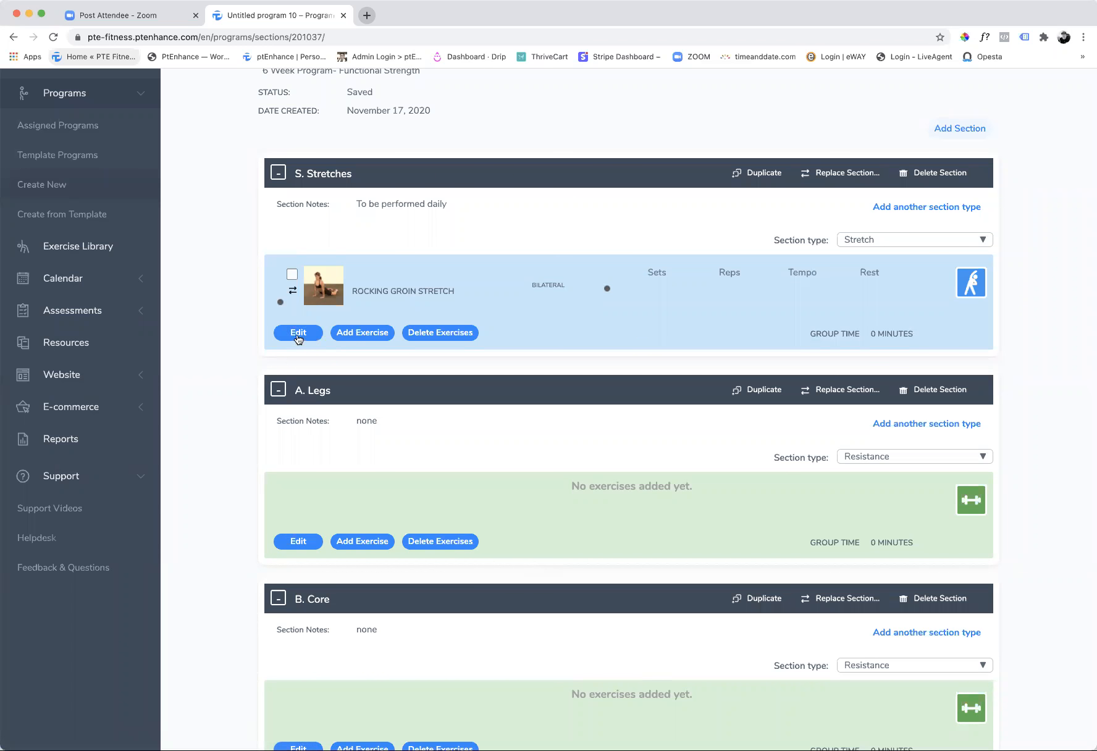
- Set Rocking Groin Stretch to 2 sets of 10-12 reps with tempo SLOW and save the section
click(299, 333)
click(644, 255)
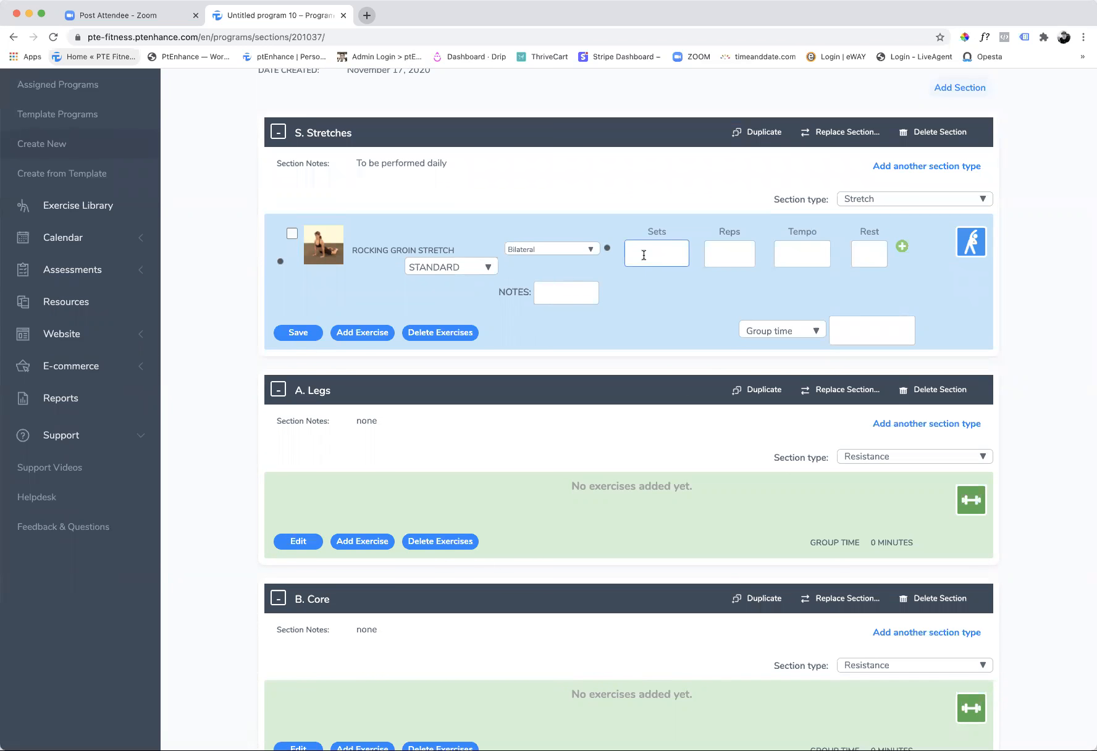
text(2)
click(733, 258)
text(10-12)
click(792, 258)
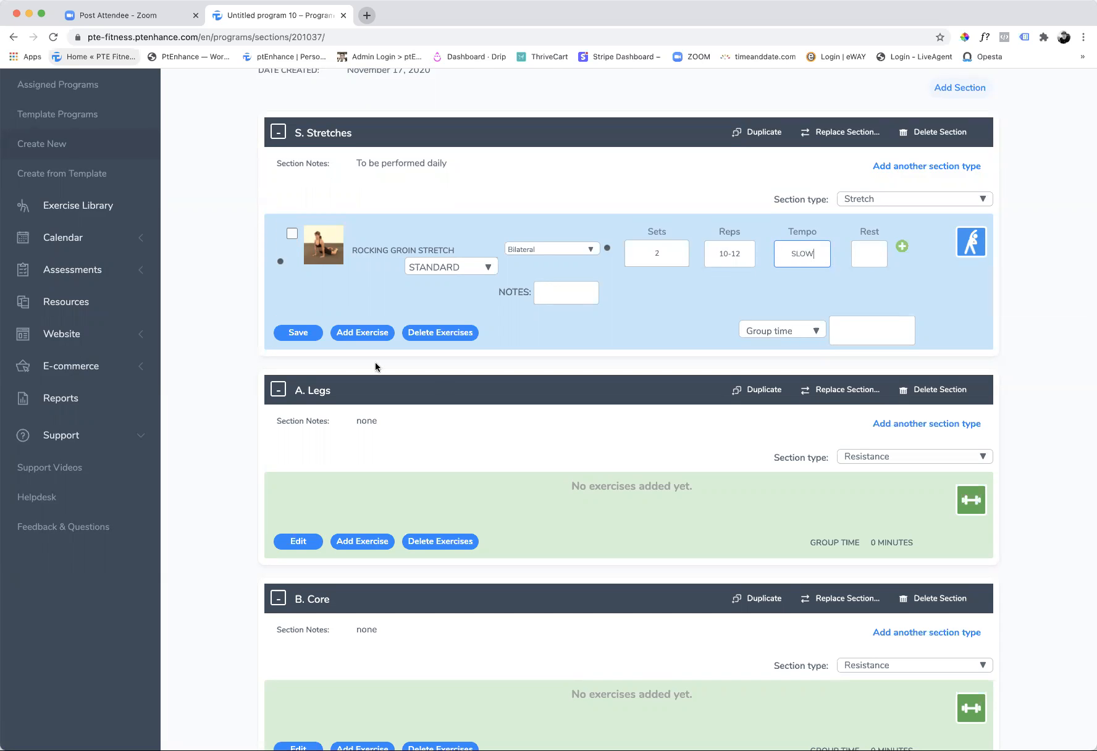
click(299, 334)
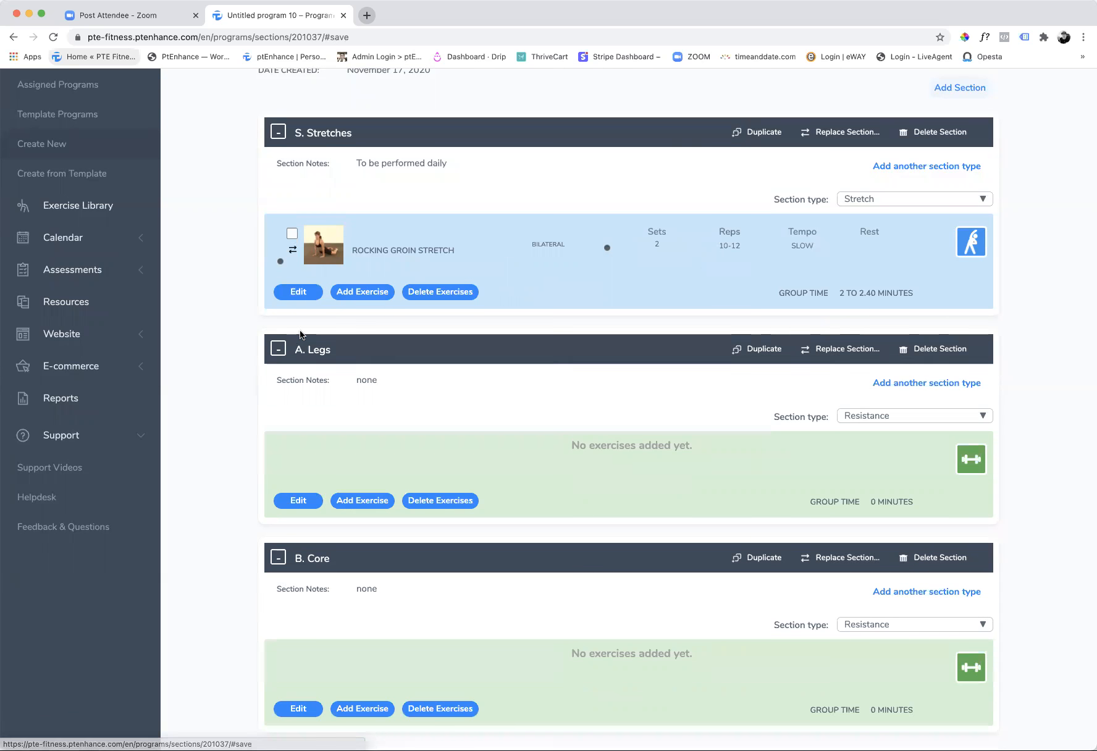
- Start adding more exercises to the Stretches section, filtering the library by type Stretch and muscle group Core
click(362, 292)
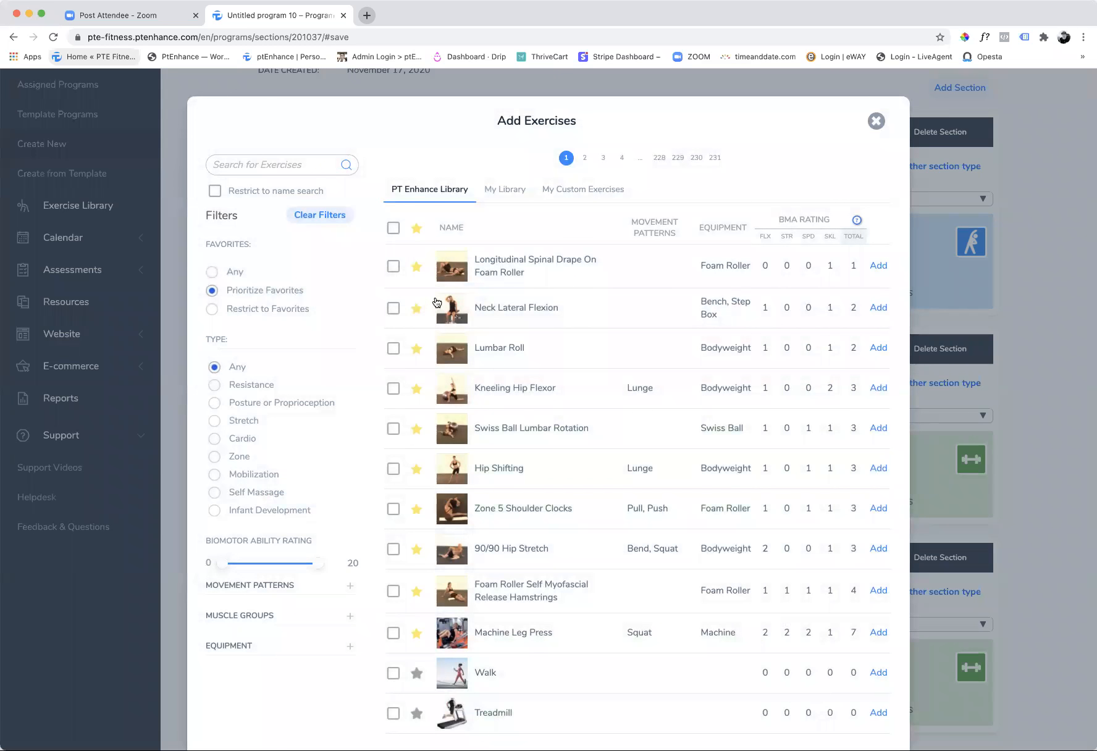
click(214, 422)
scroll(241, 445, down, 3)
click(348, 542)
click(220, 572)
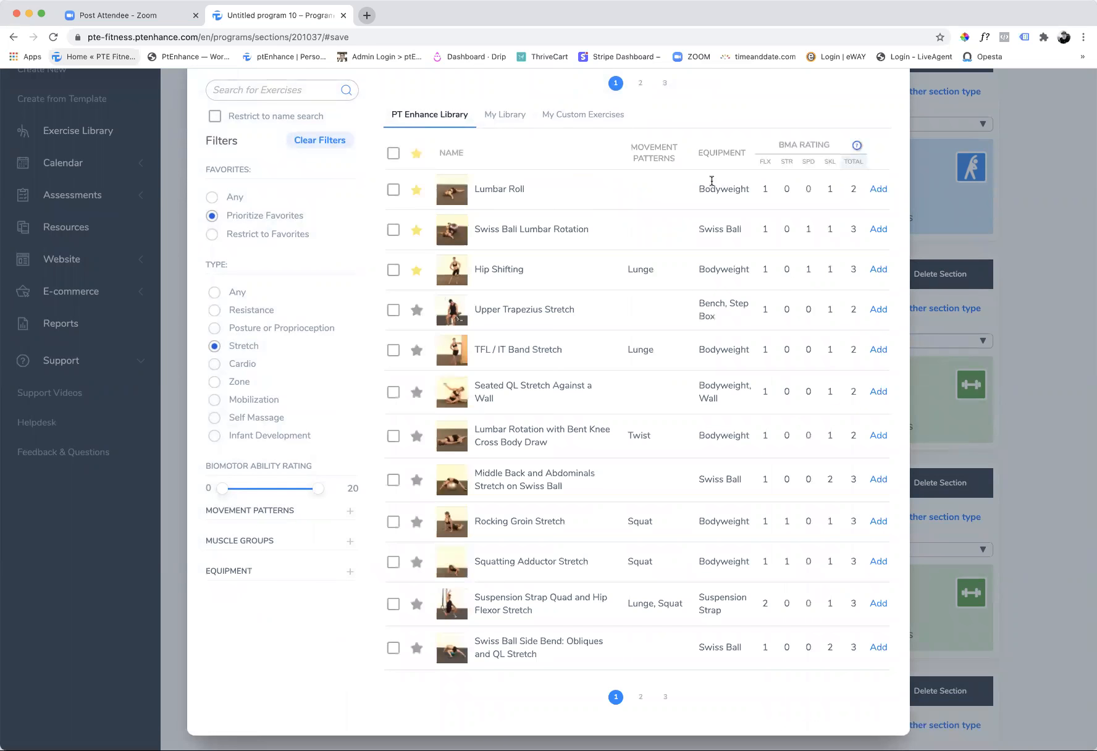
- Add Lumbar Roll, Swiss Ball Lumbar Rotation, Hip Shifting, Upper Trapezius Stretch and TFL / IT Band Stretch, and close the library
click(877, 189)
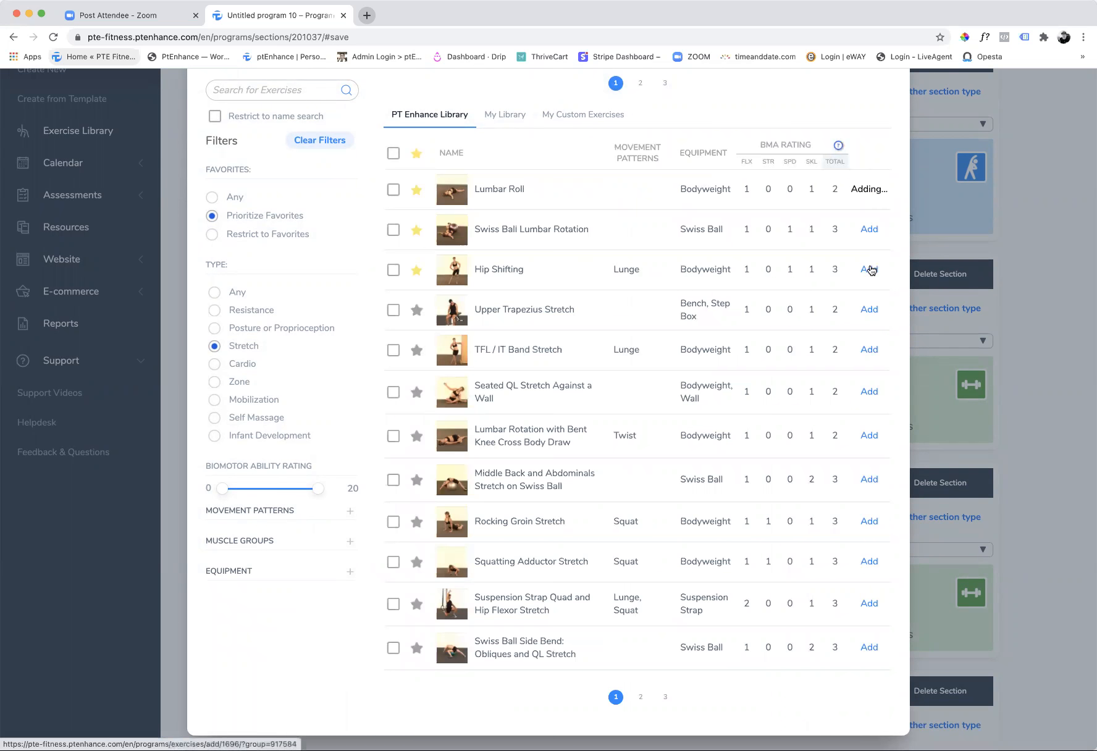
click(878, 229)
click(869, 270)
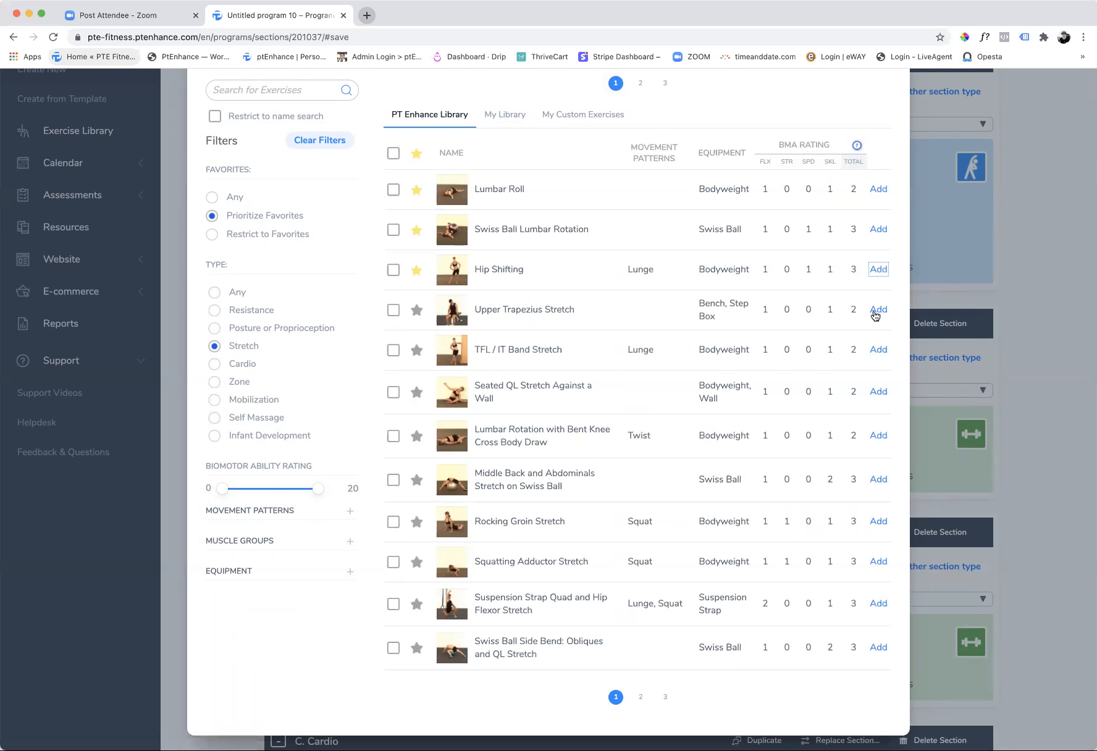
click(877, 312)
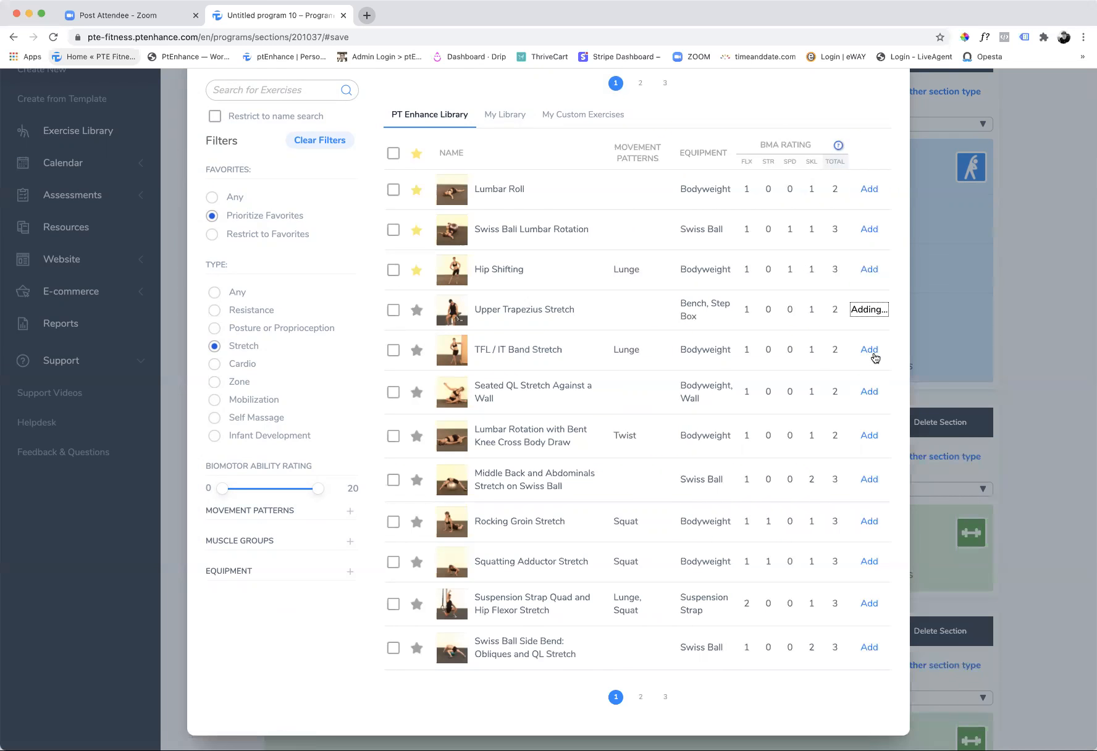
click(869, 351)
click(1024, 357)
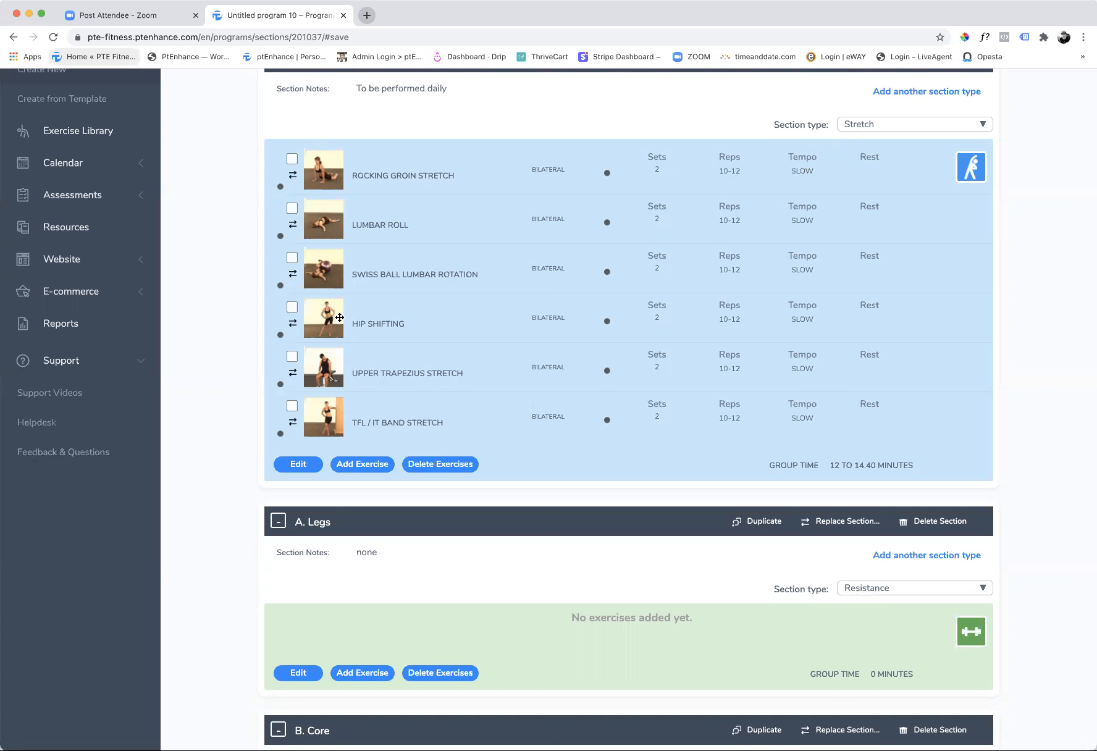
- Move Hip Shifting to the first position in the Stretches section
drag(325, 259, 348, 189)
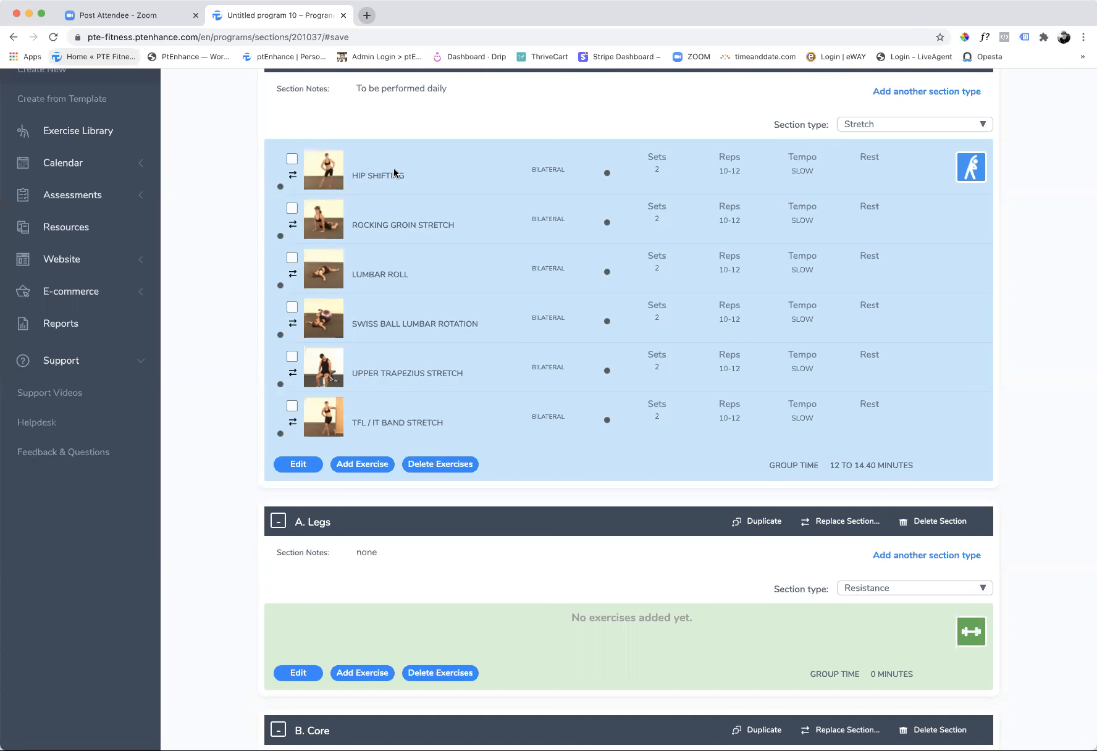
scroll(451, 411, up, 1)
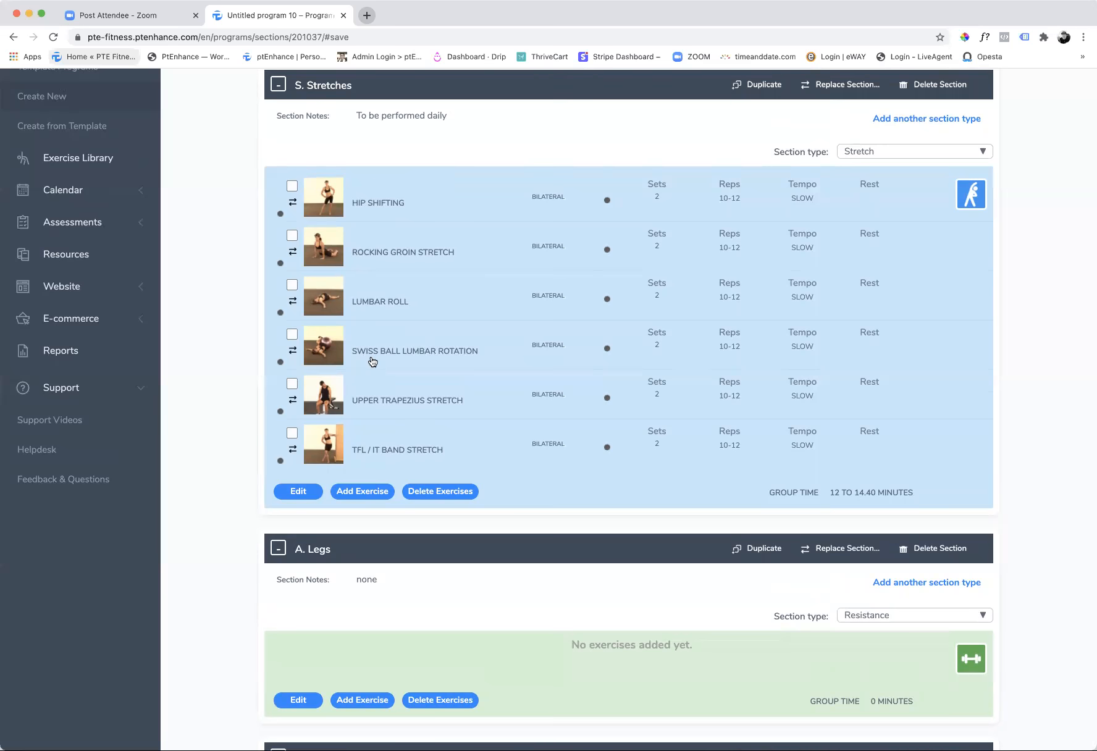
scroll(371, 362, down, 1)
scroll(384, 354, up, 1)
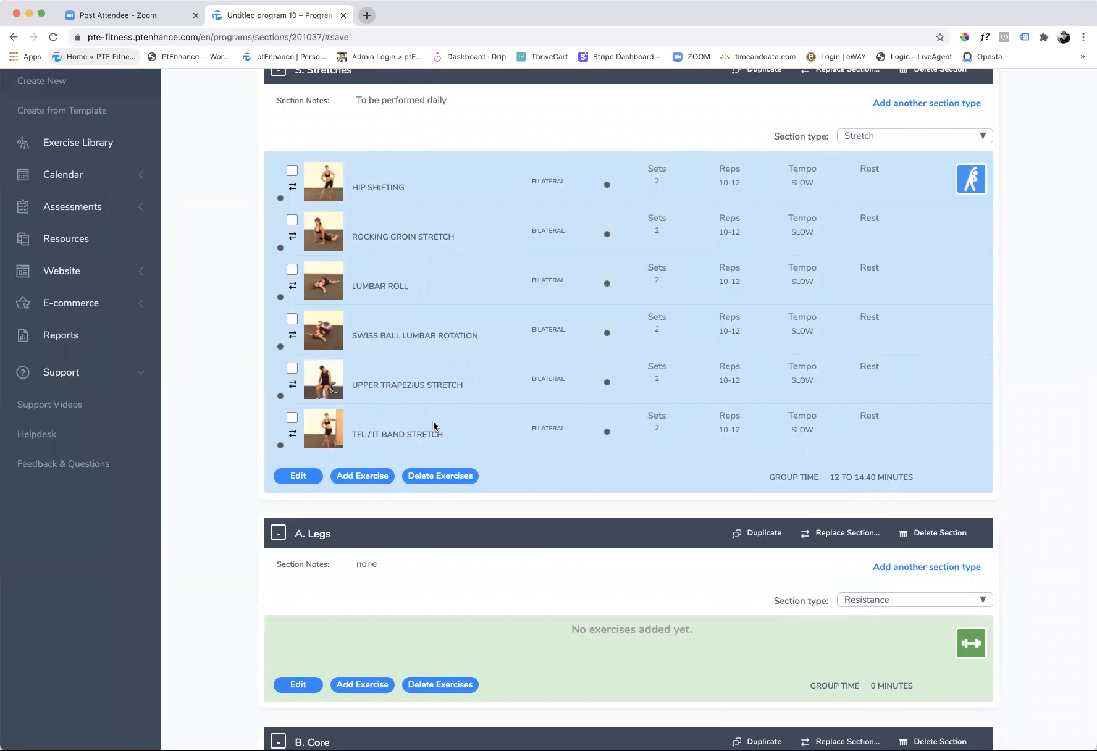
- Open the Stretches exercises for editing, review their sets, reps, tempo and notes fields, and save the section
click(298, 477)
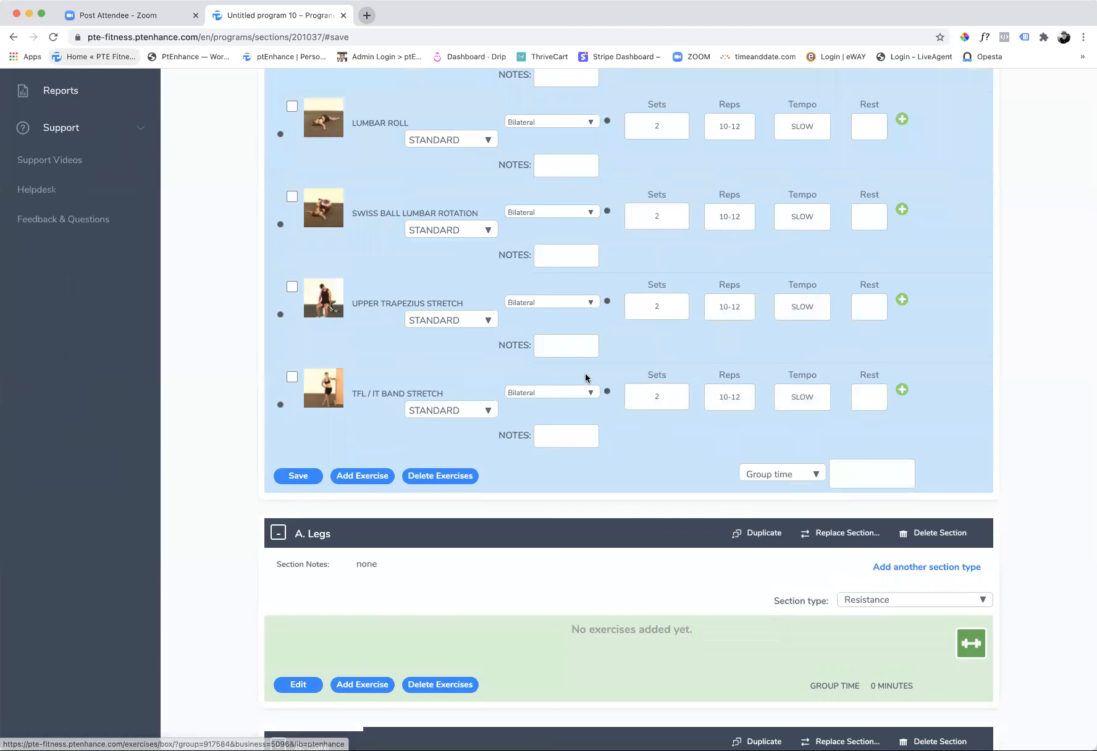
scroll(662, 196, up, 3)
click(662, 196)
click(573, 322)
scroll(766, 306, up, 1)
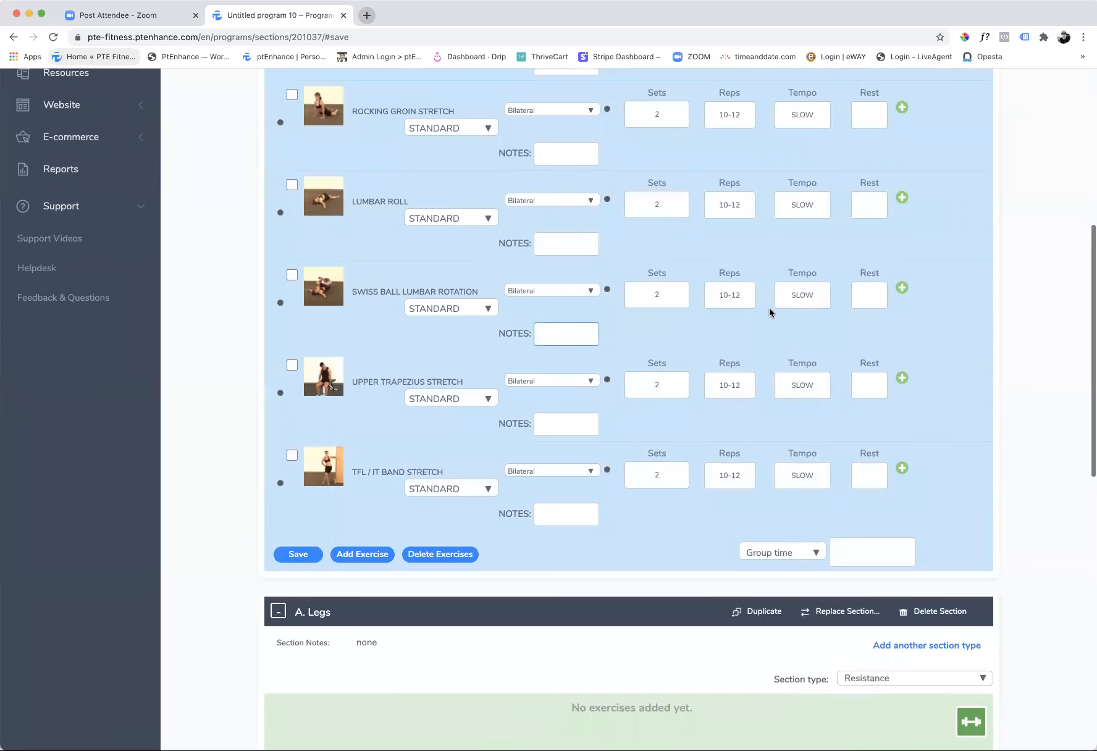
click(298, 554)
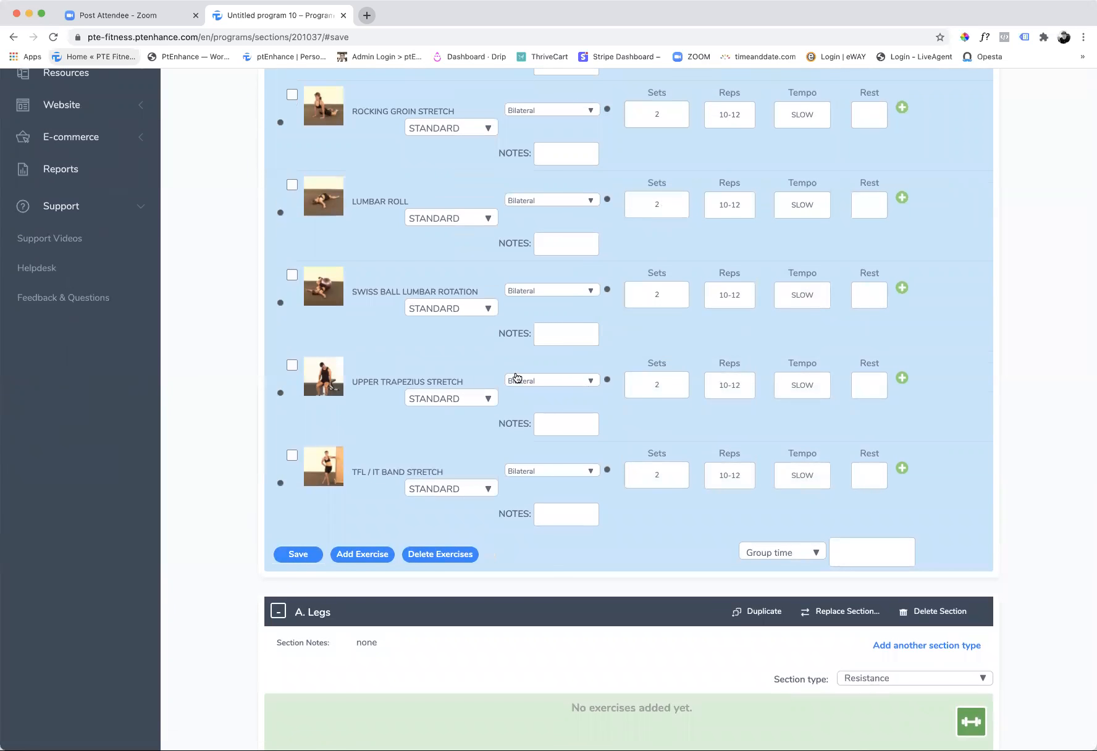
scroll(531, 375, up, 5)
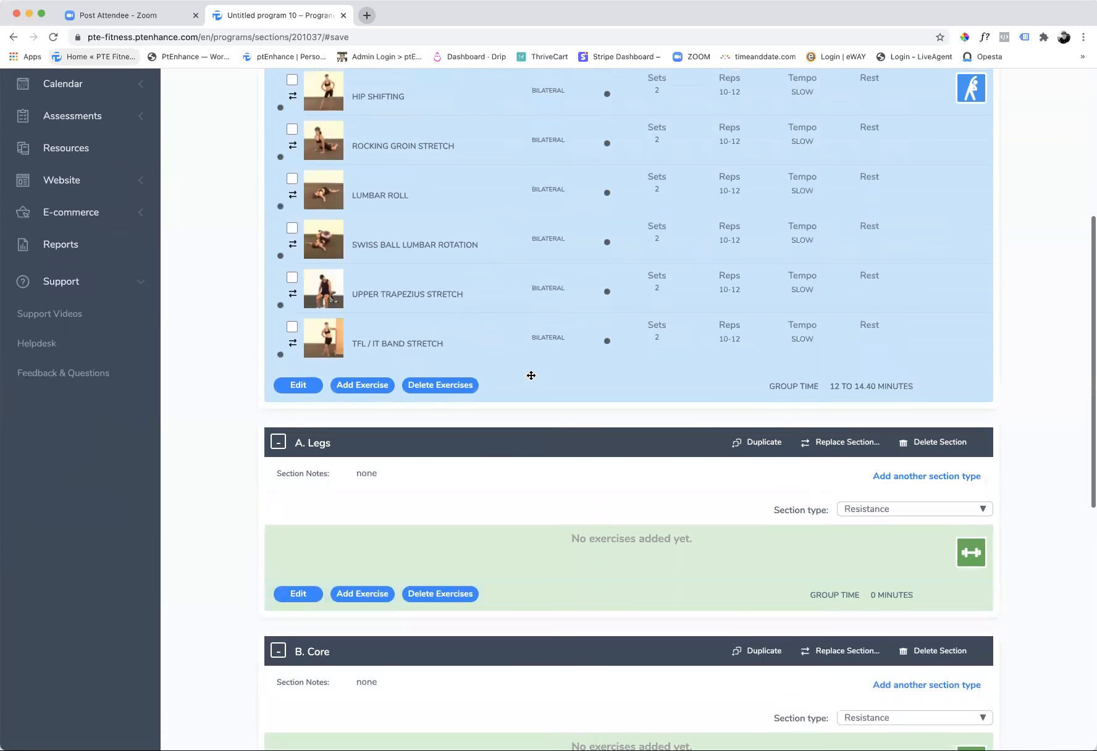
- Start adding exercises to the Legs section and filter the library by type Resistance and muscle group Quadriceps
click(356, 596)
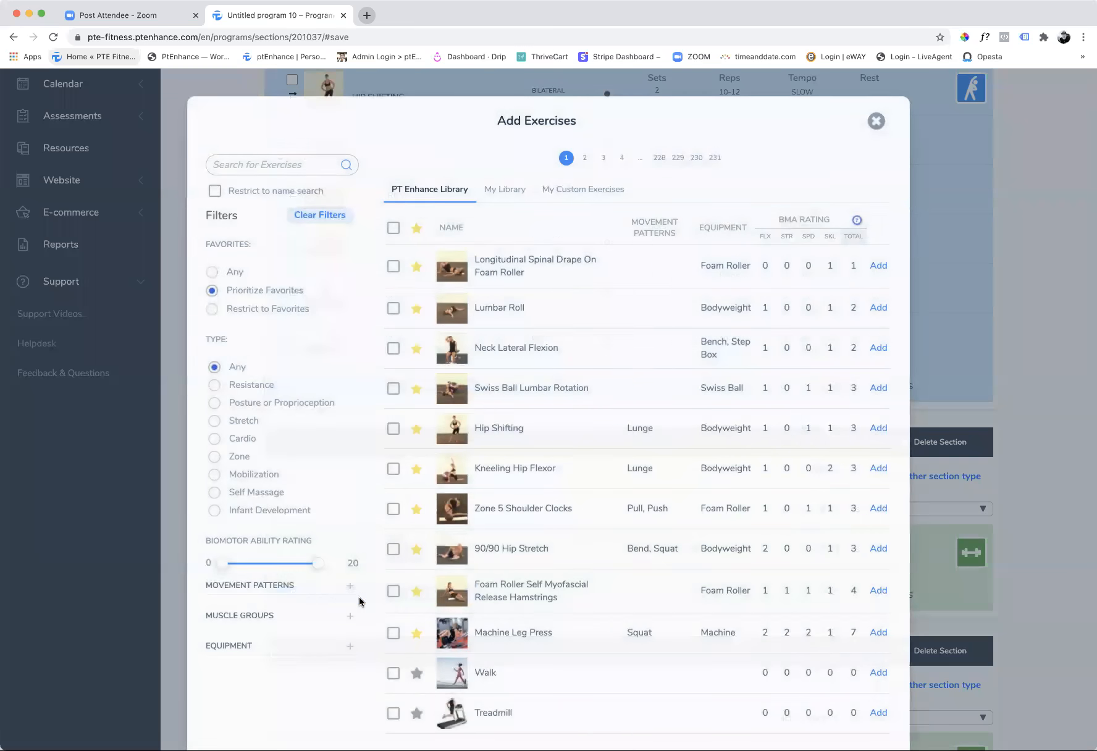
click(337, 216)
click(215, 385)
scroll(314, 397, down, 3)
click(351, 438)
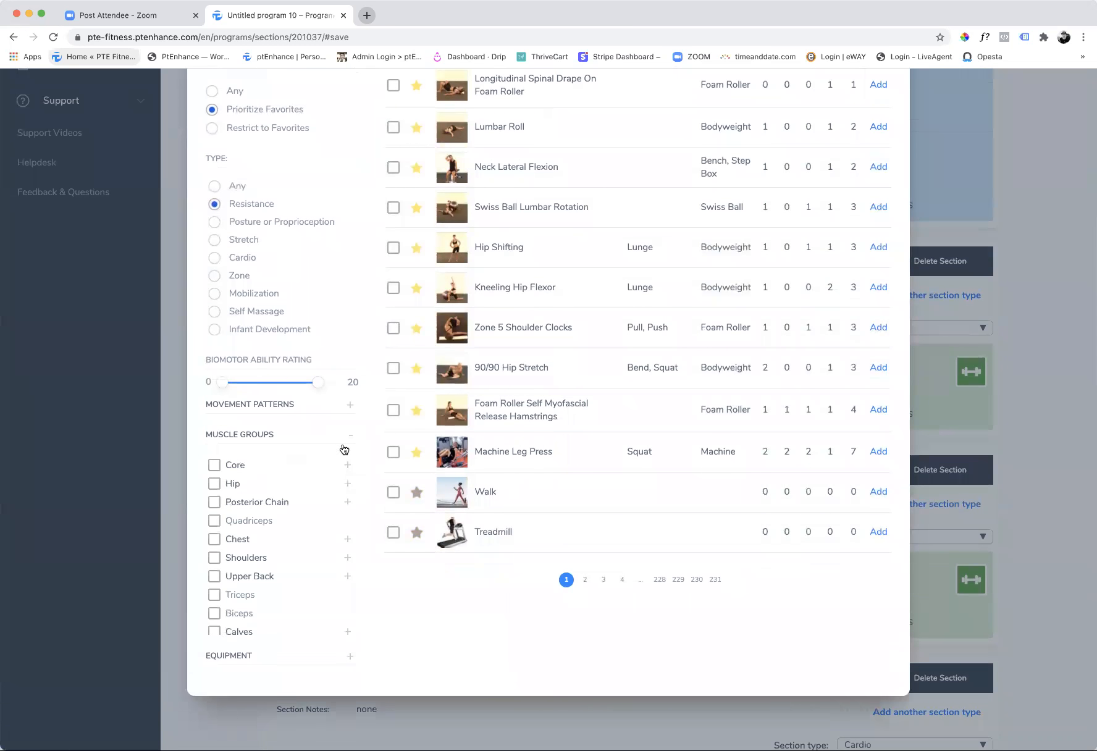
click(216, 522)
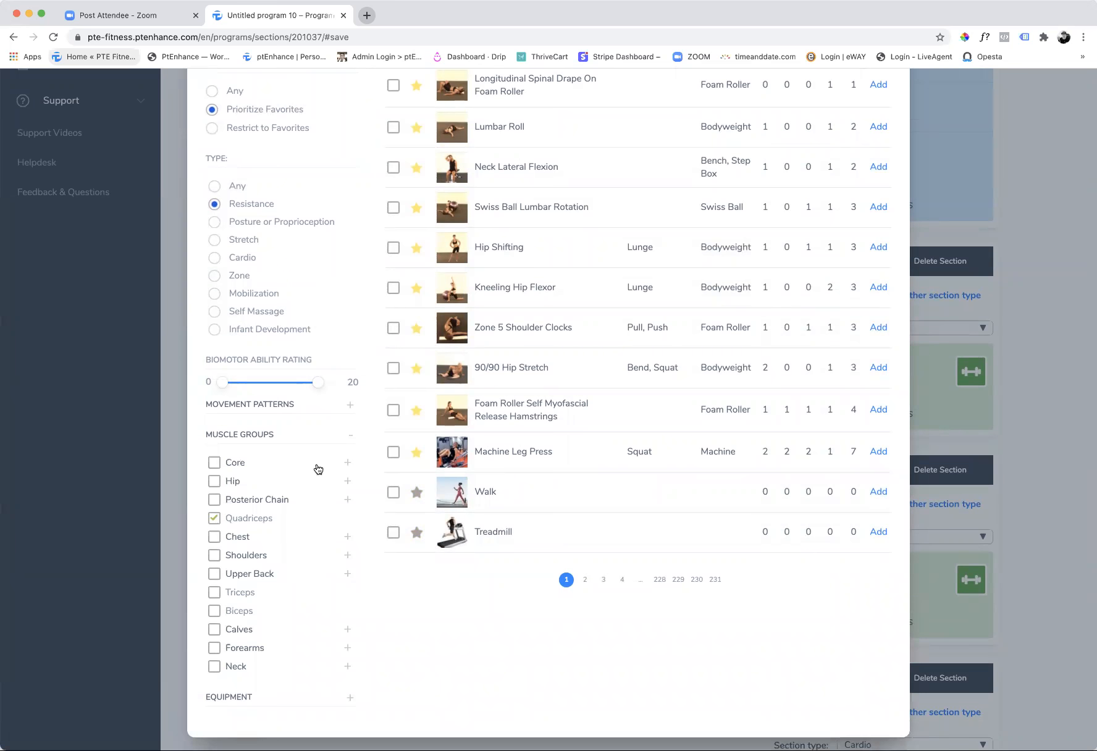
scroll(328, 402, up, 6)
click(347, 346)
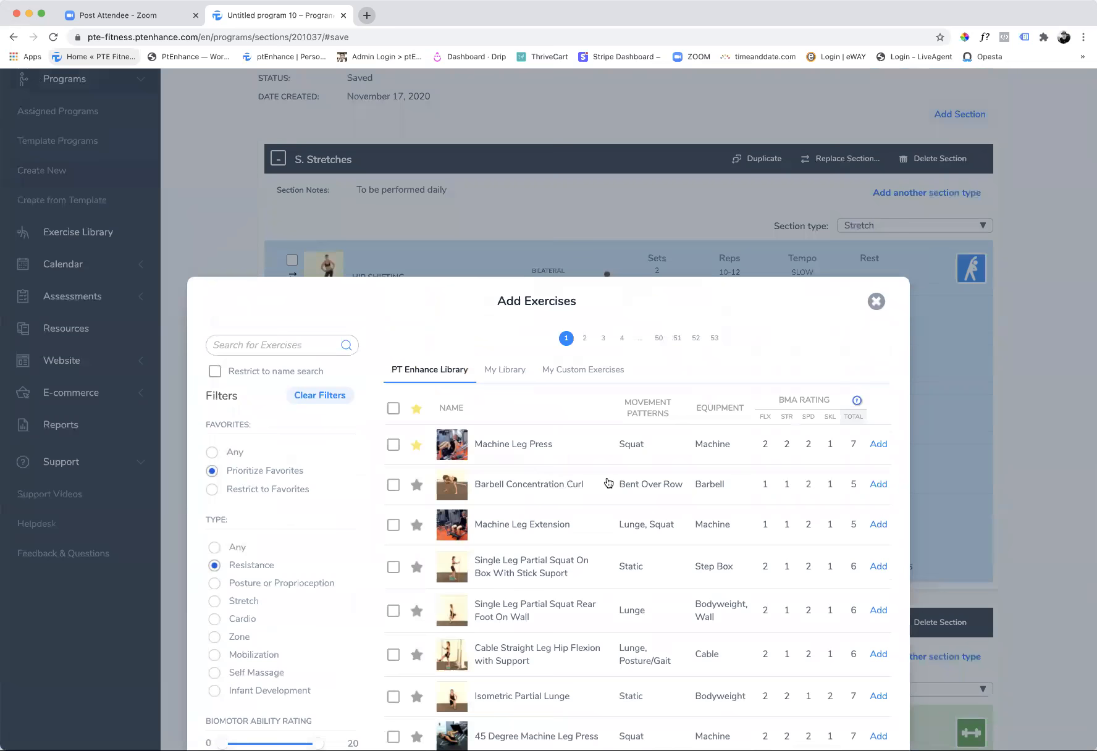
- Mark Isometric Partial Lunge as a favorite and add Machine Leg Press to the Legs section
scroll(607, 516, down, 1)
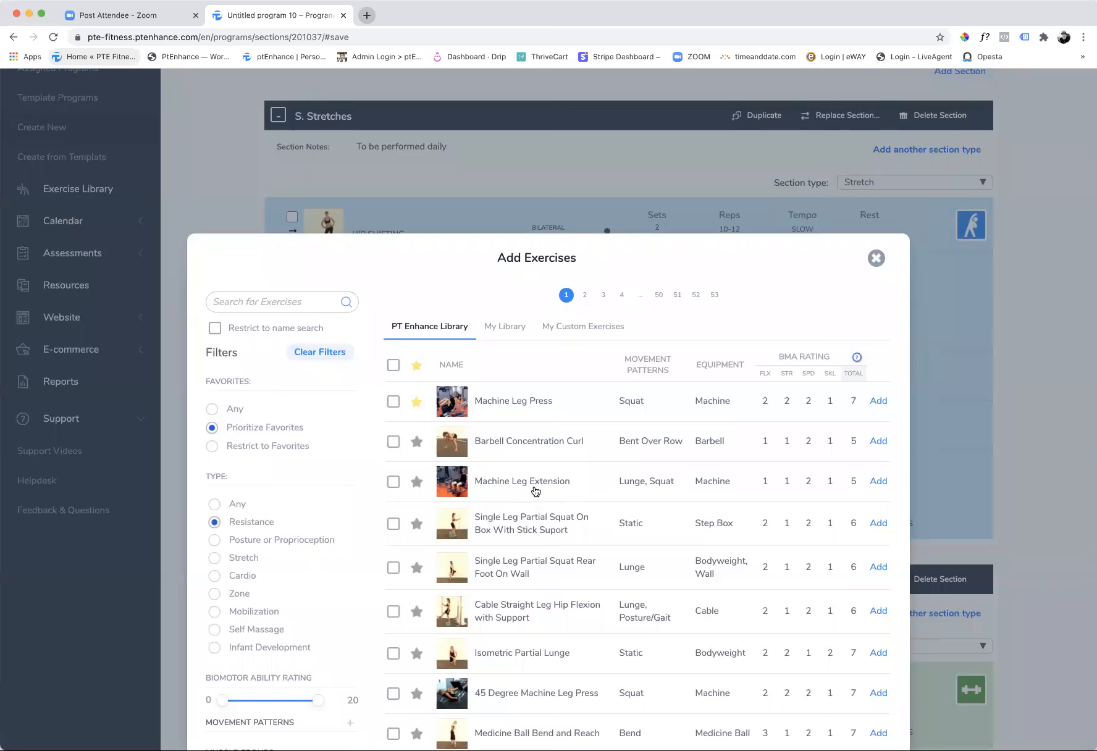
scroll(535, 558, down, 2)
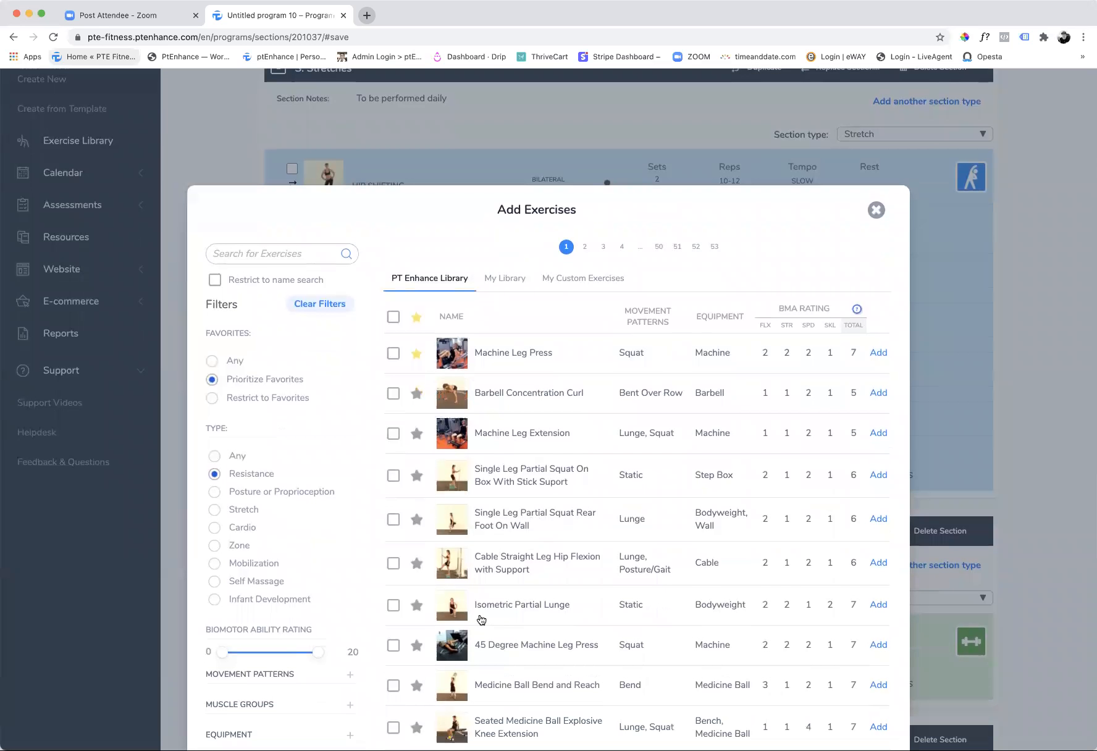
click(417, 605)
click(879, 353)
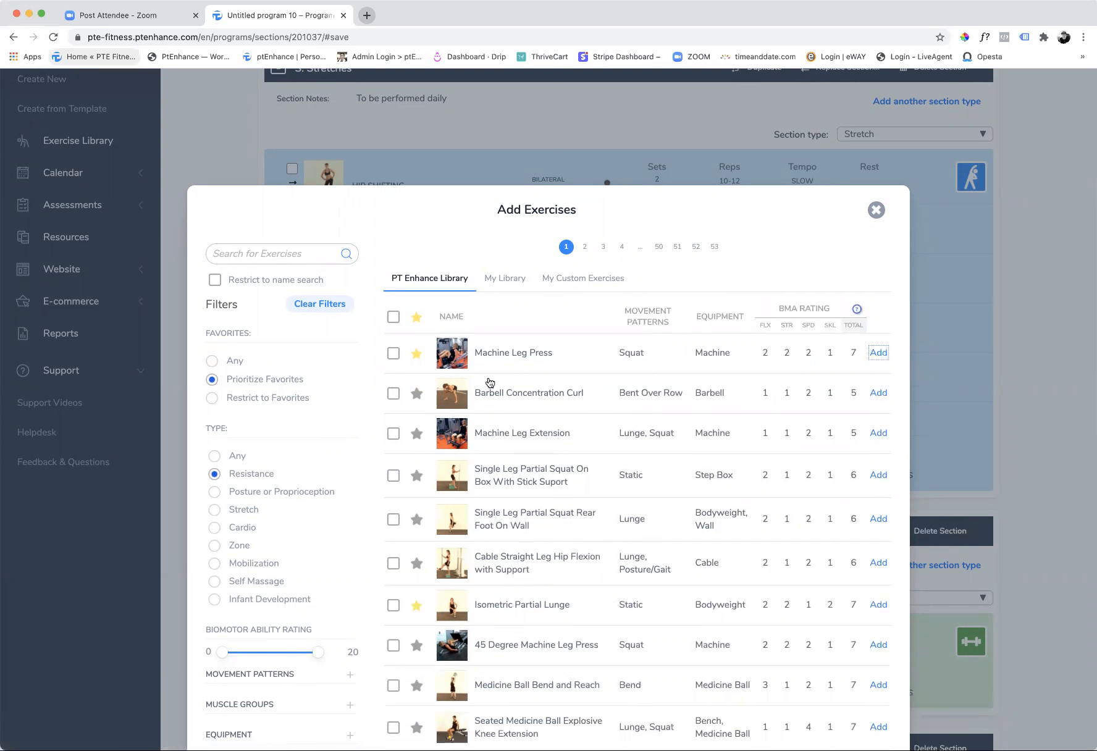
- Add Isometric Partial Lunge to the Legs section and go to page 3 of the exercise results
scroll(810, 477, down, 5)
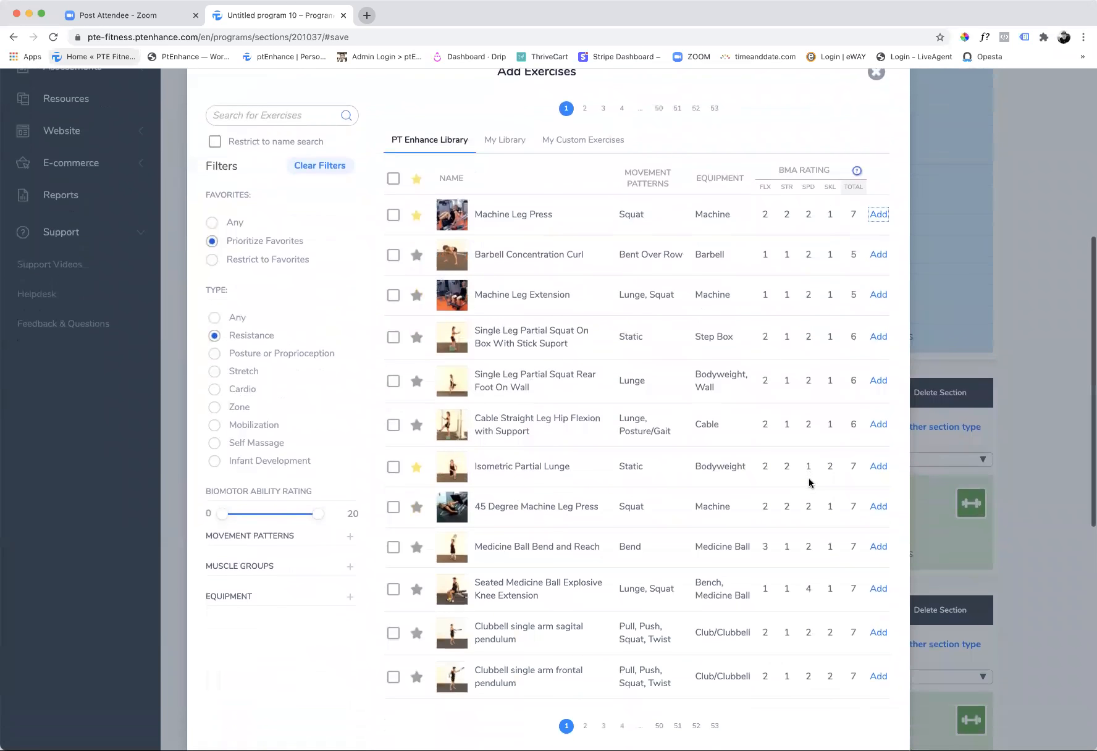
click(878, 467)
scroll(868, 583, down, 4)
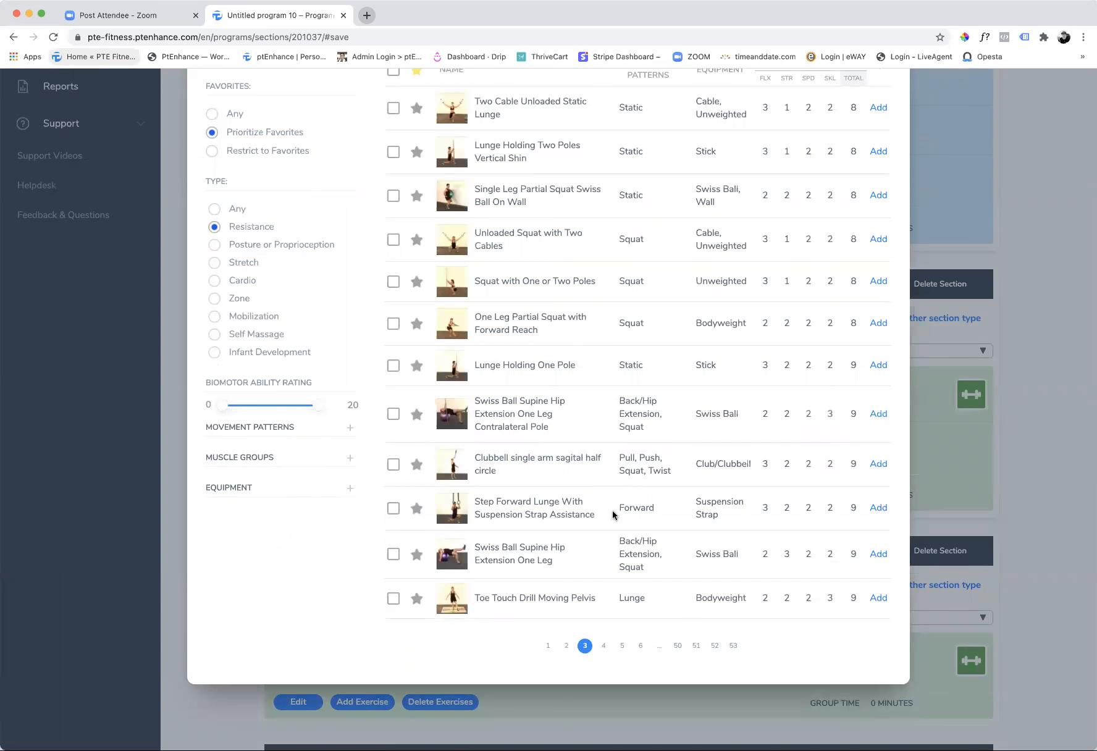
- Add Two Cable Unloaded Static Lunge, Lunge Holding Two Poles Vertical Shin, Single Leg Partial Squat Swiss Ball On Wall and Unloaded Squat with Two Cables
scroll(613, 514, up, 3)
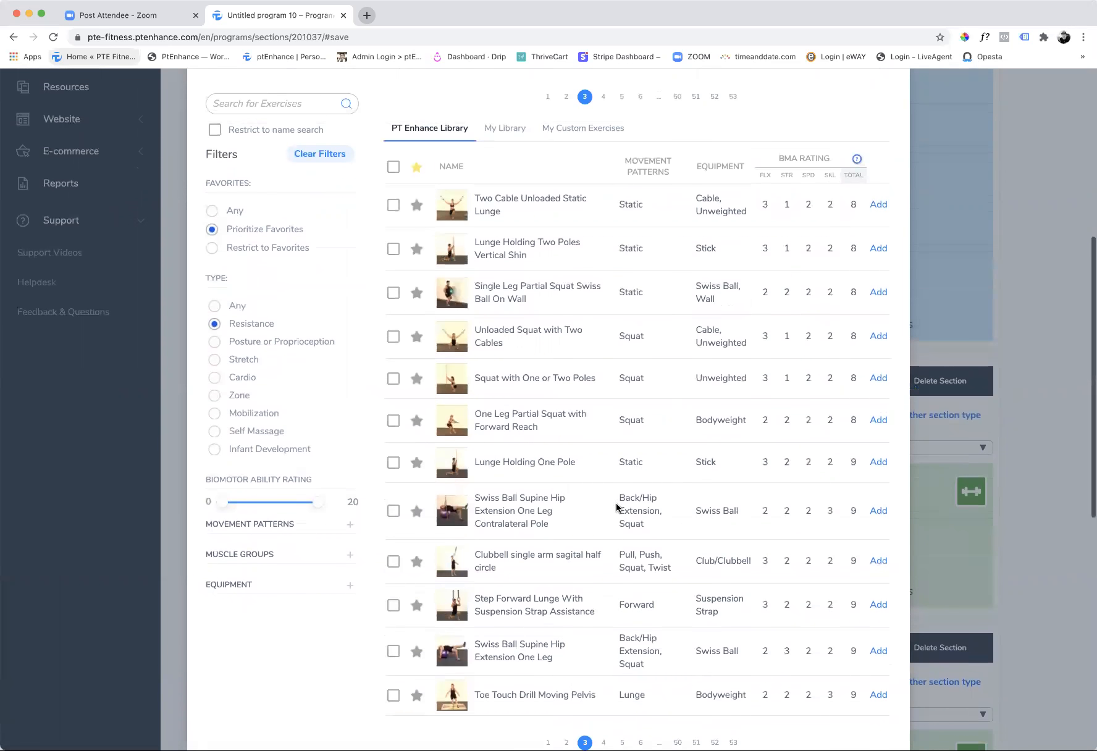
click(877, 205)
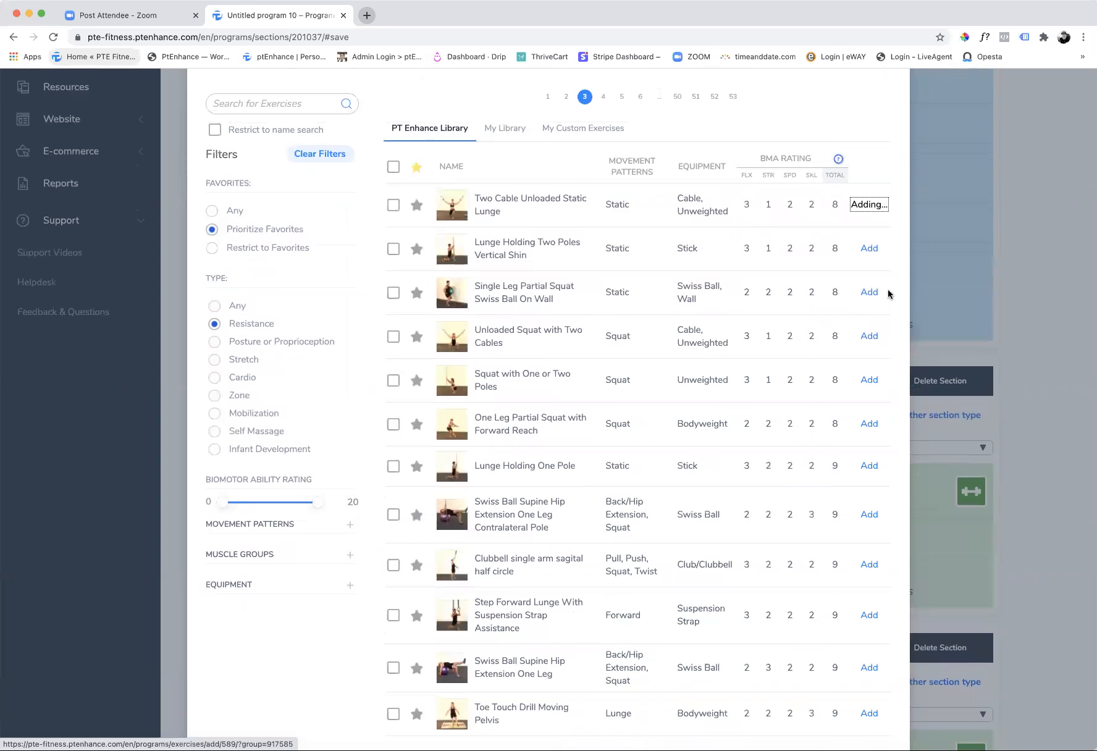
click(873, 249)
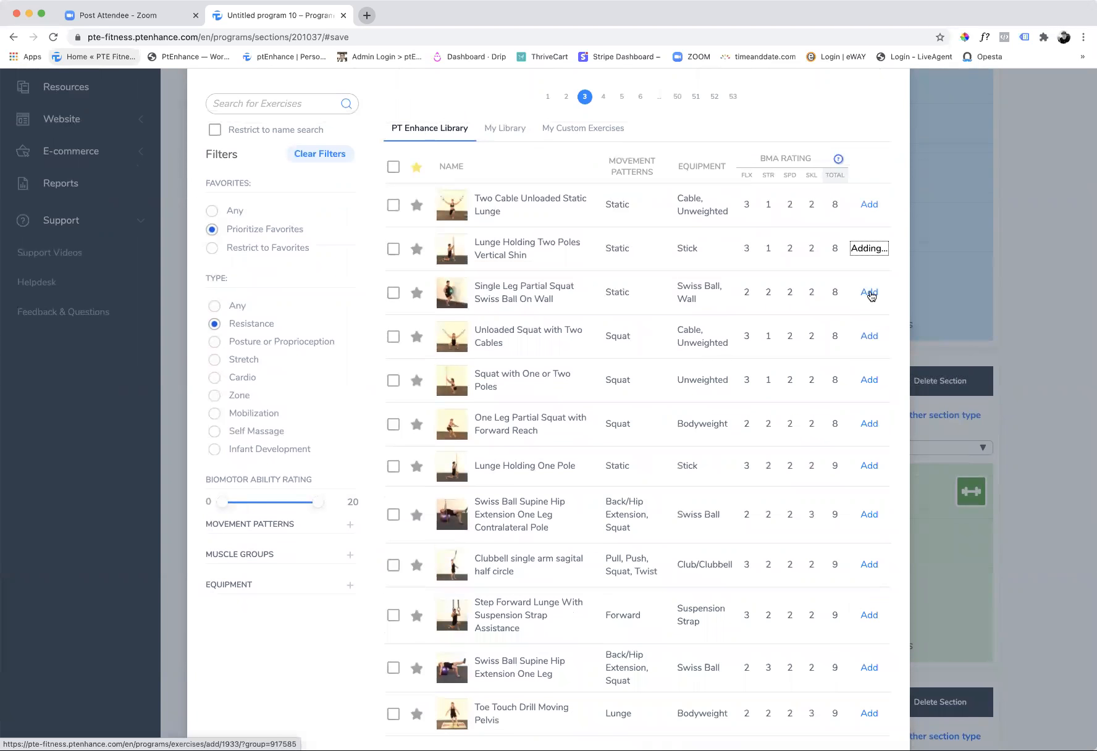
click(871, 336)
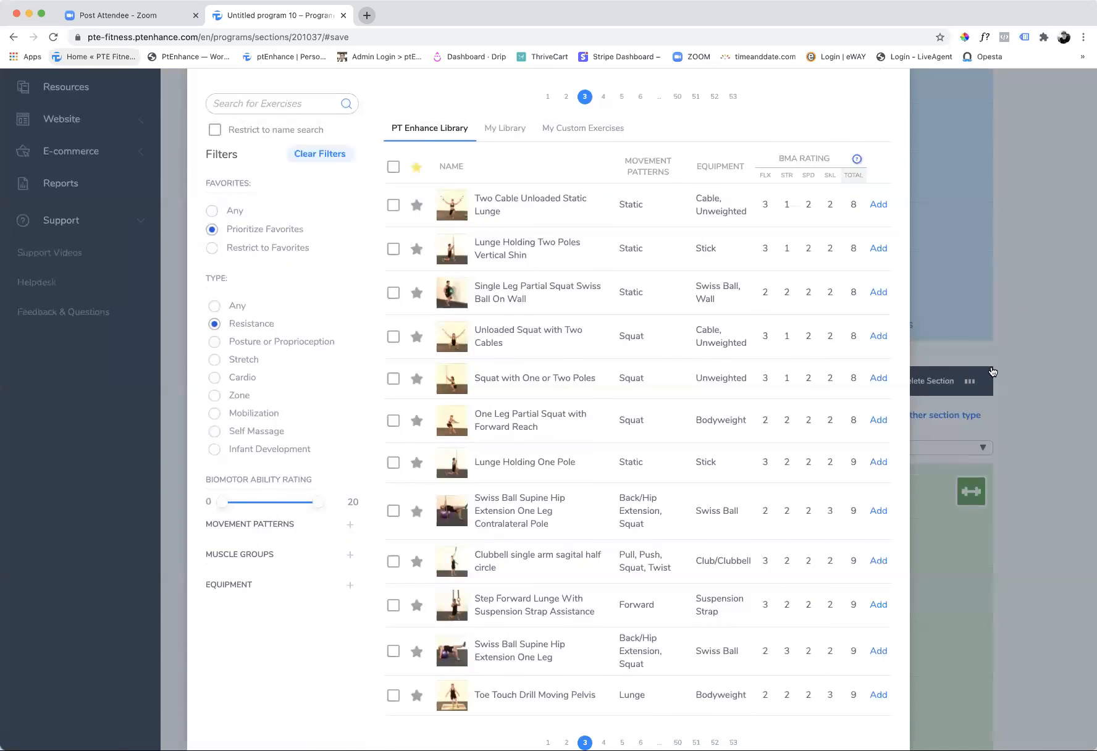
click(983, 376)
- Open the Legs exercises for editing and set Machine Leg Press to 3 sets and 12 reps
scroll(516, 493, down, 3)
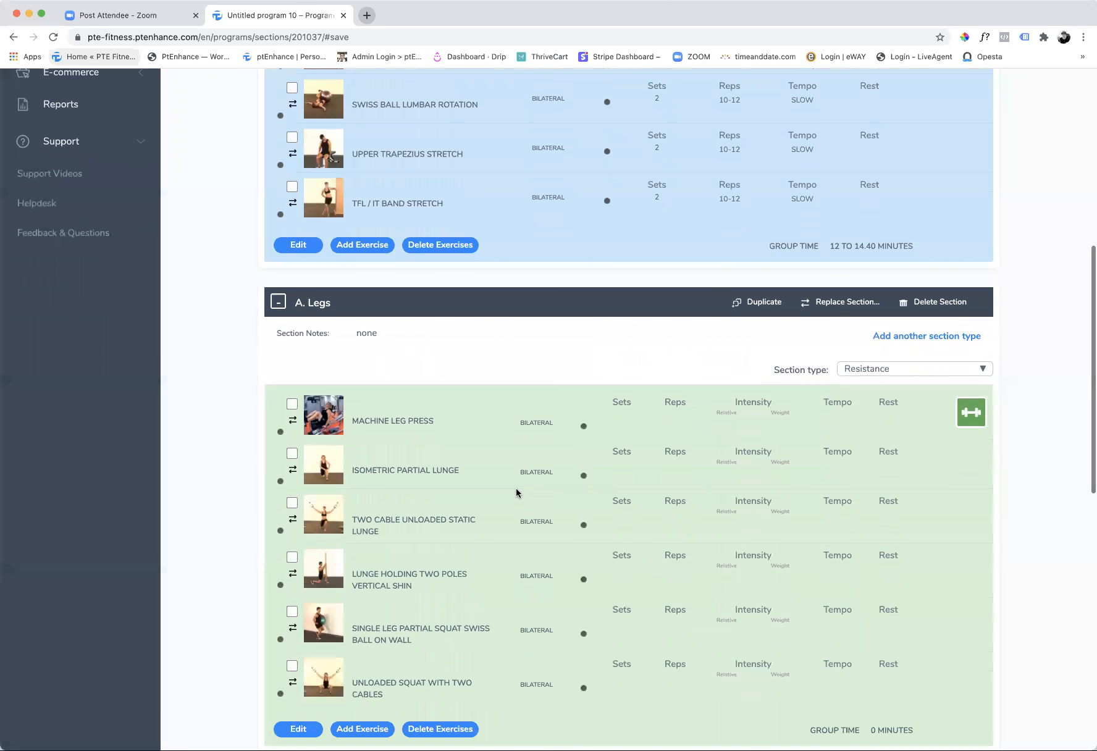
scroll(648, 384, up, 3)
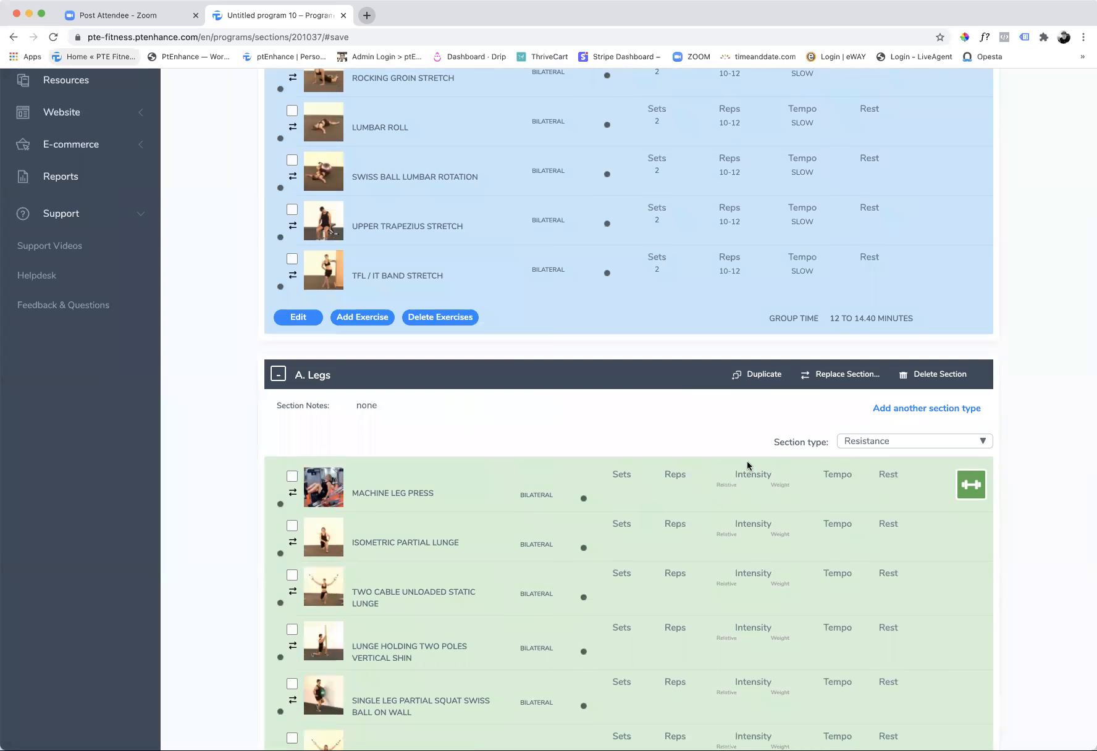
scroll(729, 491, up, 5)
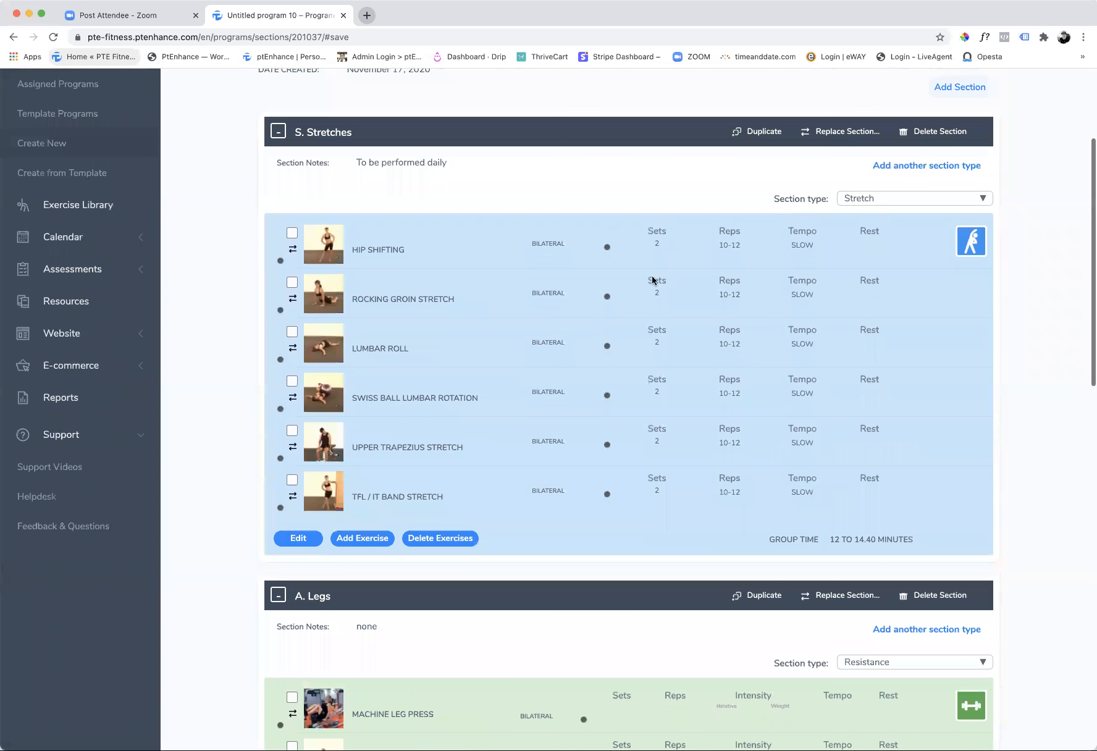
scroll(704, 346, down, 5)
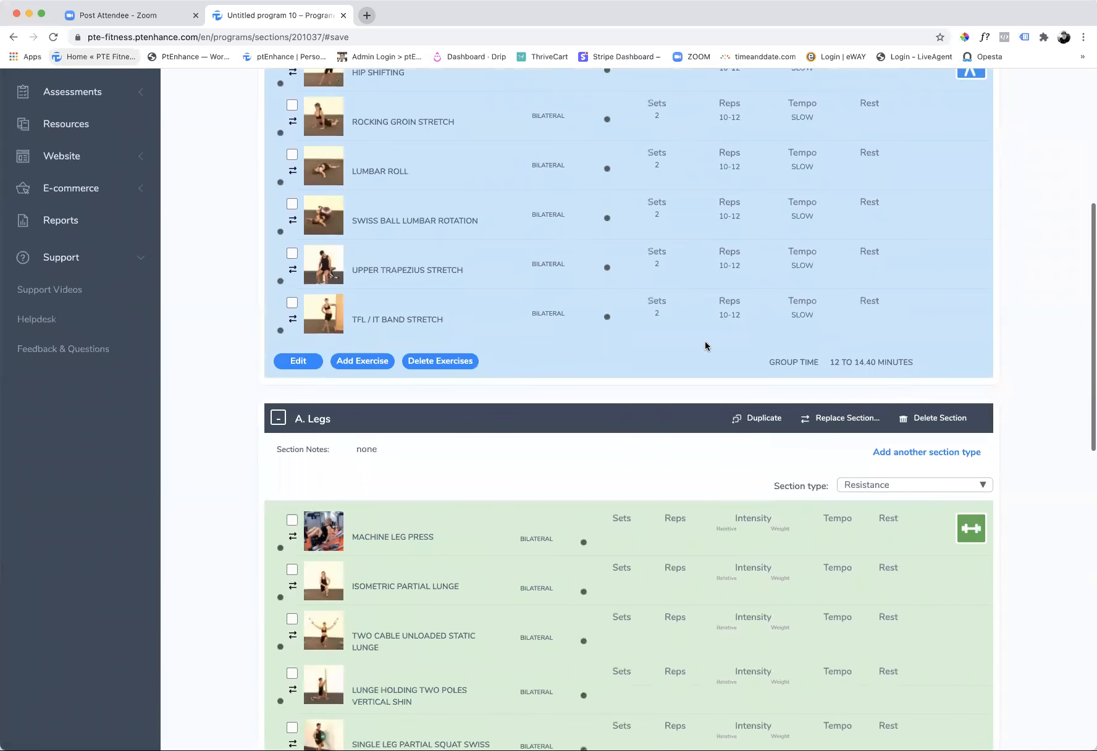
click(298, 698)
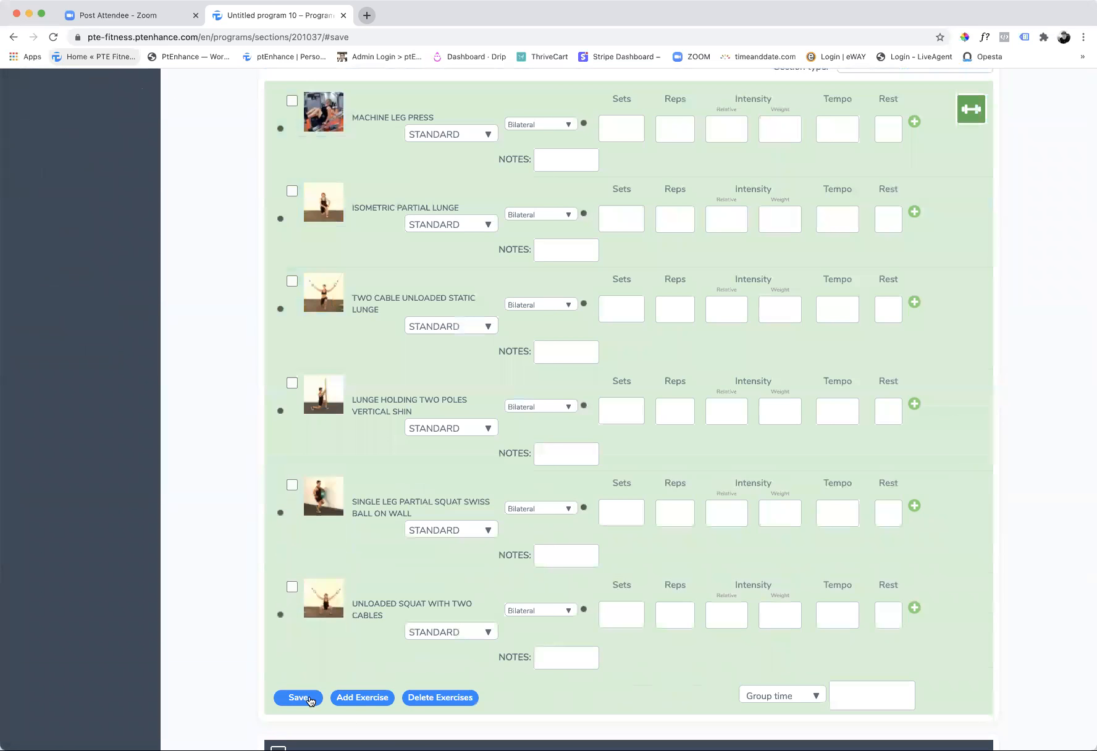
scroll(563, 522, up, 2)
click(637, 212)
text(3)
click(673, 215)
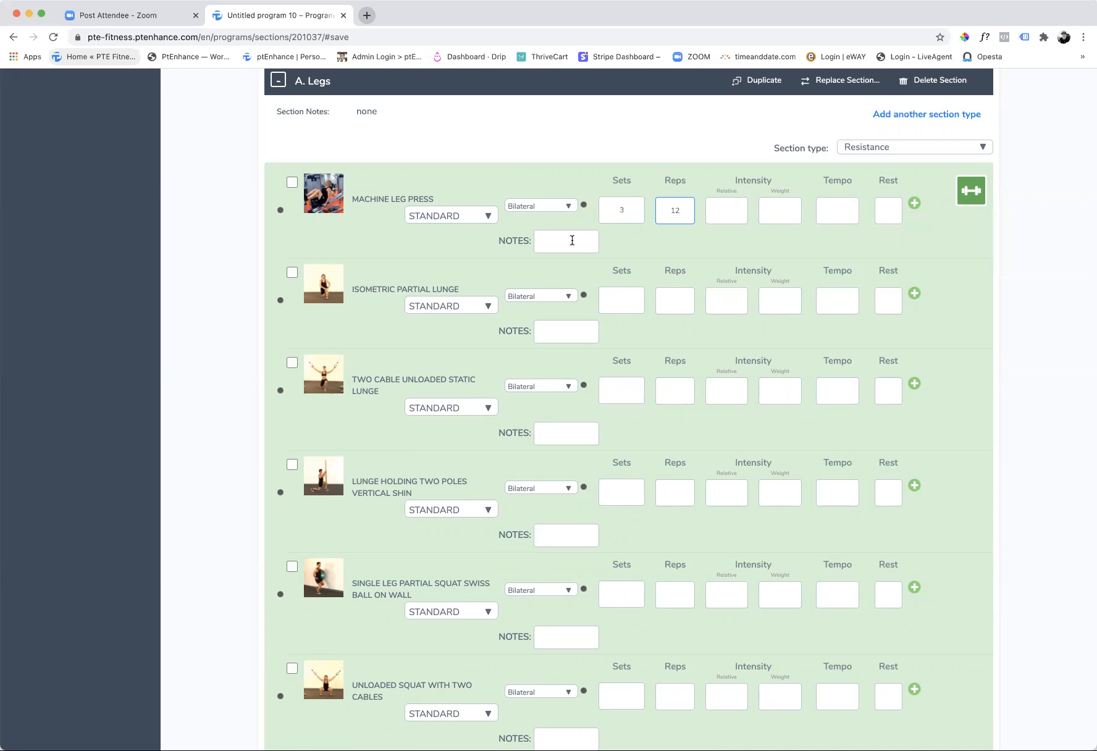
- Set the intensity weight of Machine Leg Press to 250LBS, leaving its tempo and notes blank
click(780, 211)
text(250LBSA)
key(BackSpace)
click(839, 213)
click(560, 239)
- Link Machine Leg Press and Isometric Partial Lunge together as a superset in the Legs section
scroll(637, 303, down, 2)
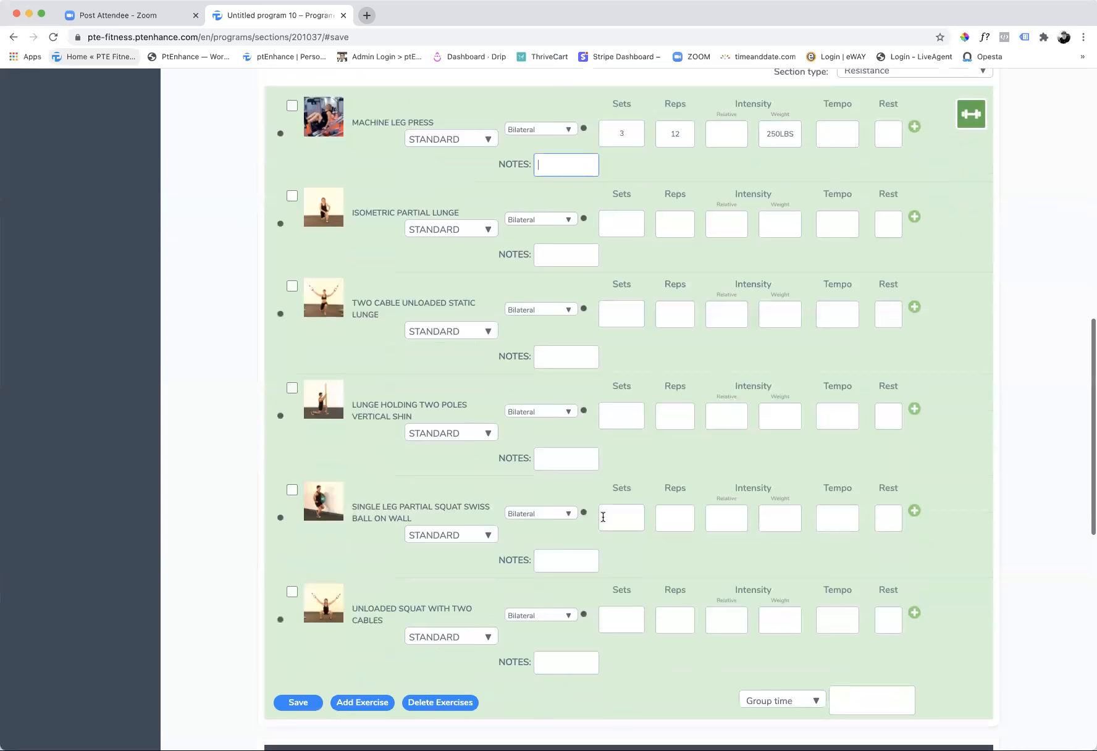
scroll(603, 518, up, 3)
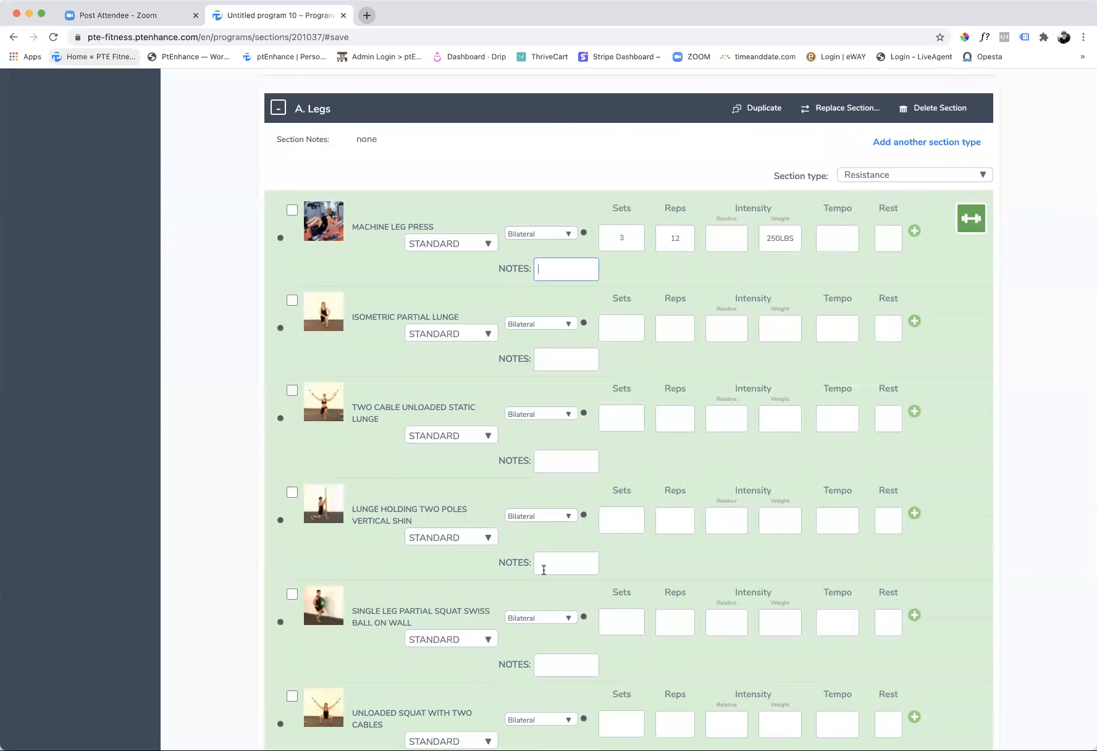
scroll(544, 570, down, 1)
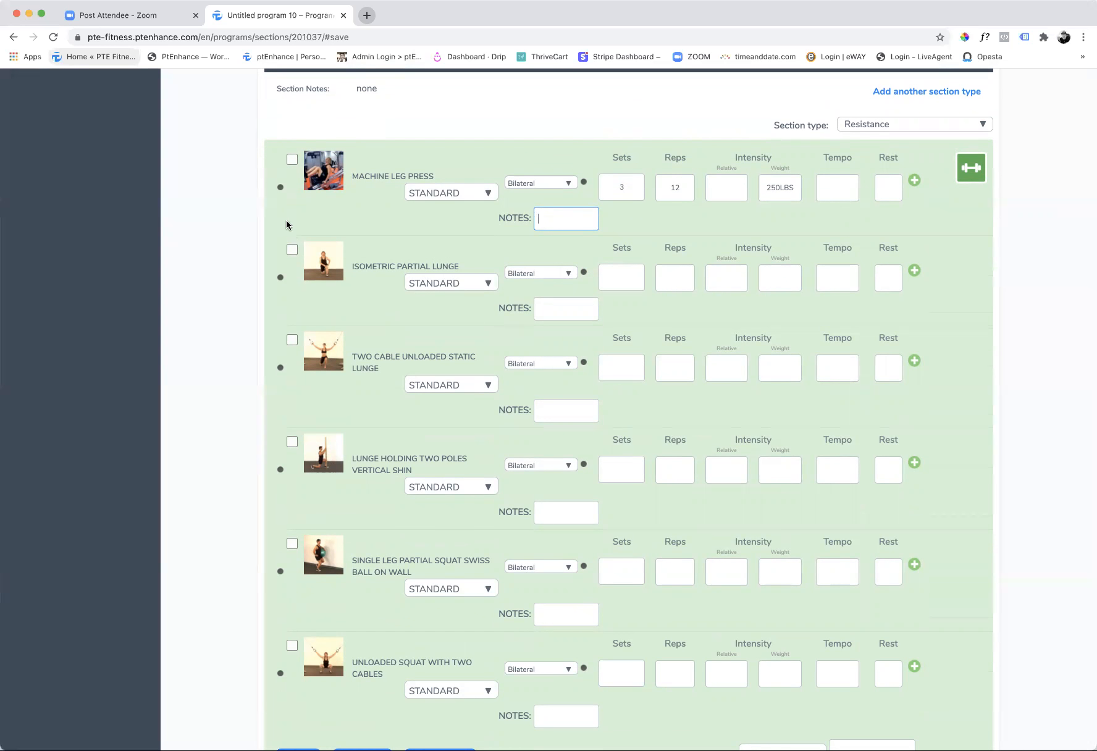
mouse_move(277, 226)
click(278, 230)
- Set the rest to 0:00 for Machine Leg Press and 01:00 for Isometric Partial Lunge, and save the Legs section
click(887, 187)
text(0:00)
click(887, 281)
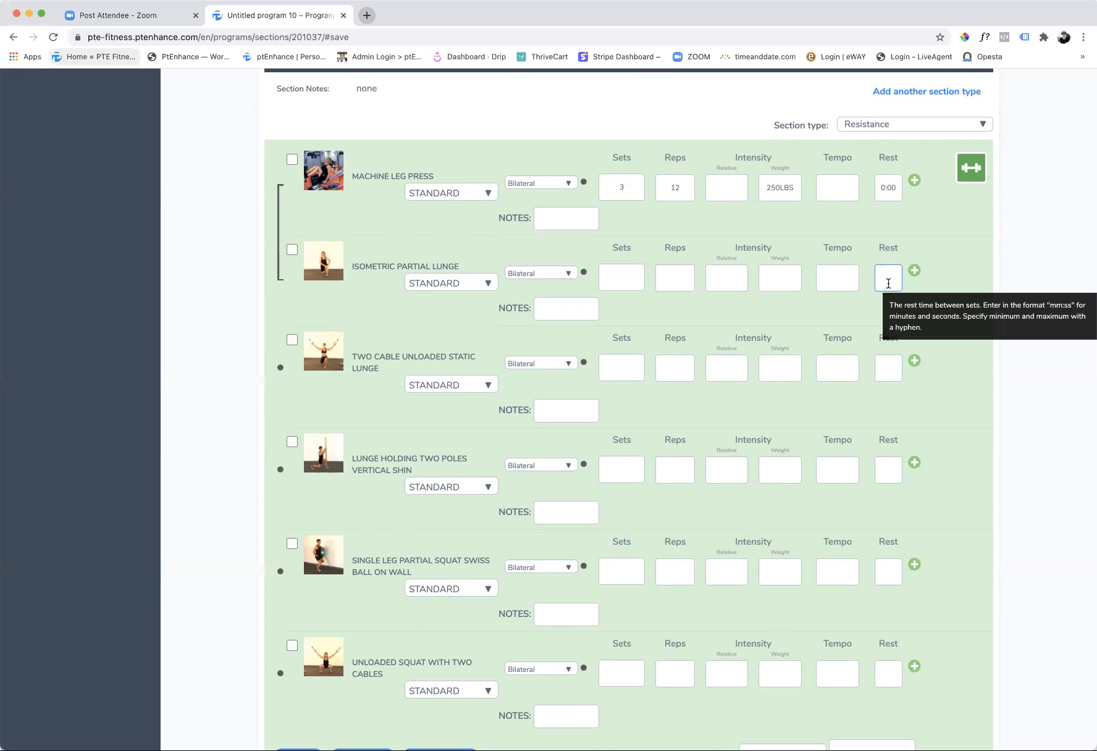
text(:00)
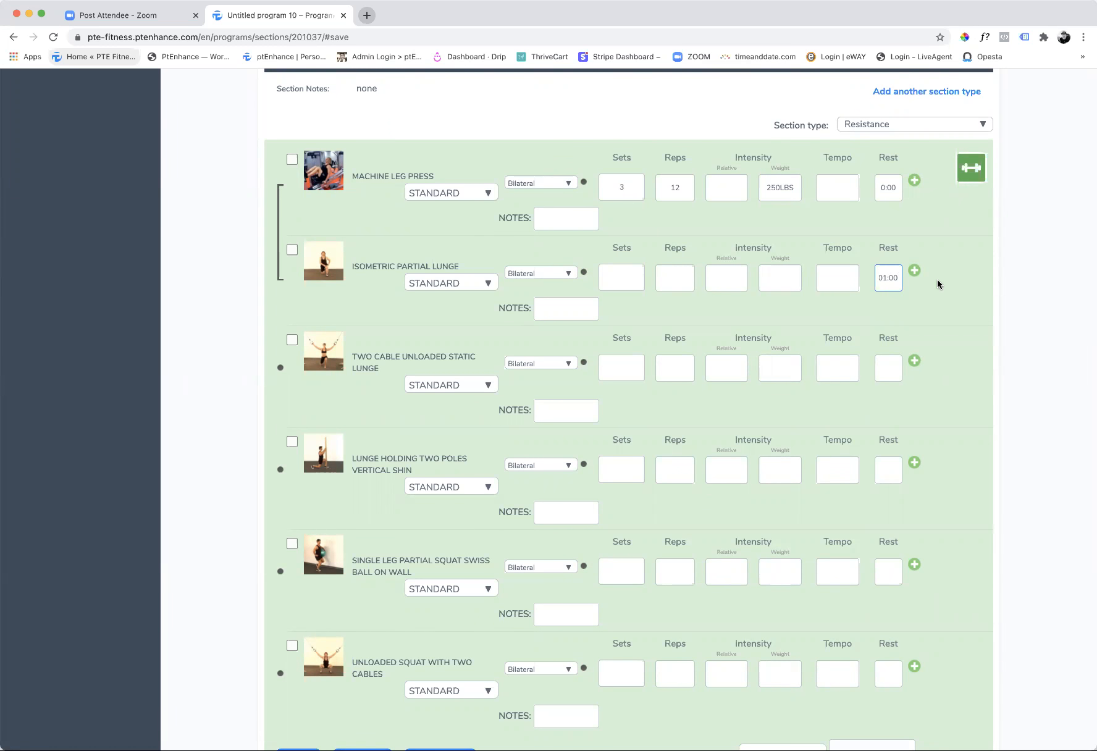
click(967, 292)
scroll(622, 487, down, 3)
click(293, 631)
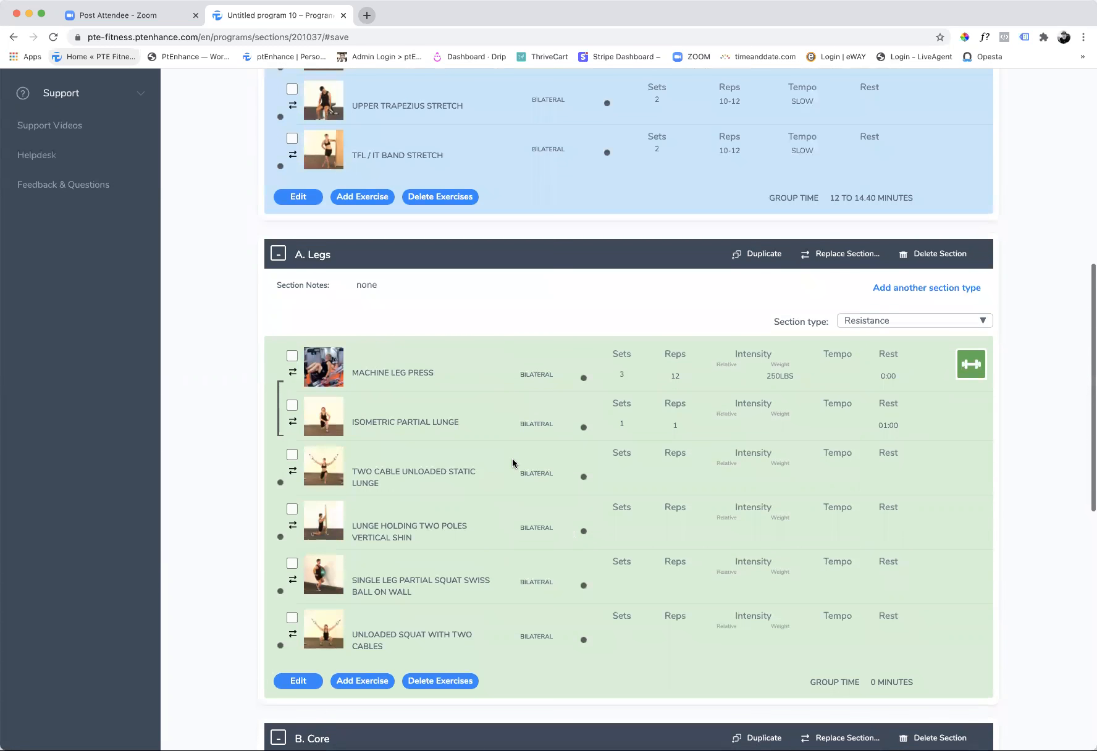
- Start adding exercises to the Core section, choosing type Resistance and muscle group Core as library filters
scroll(513, 464, down, 5)
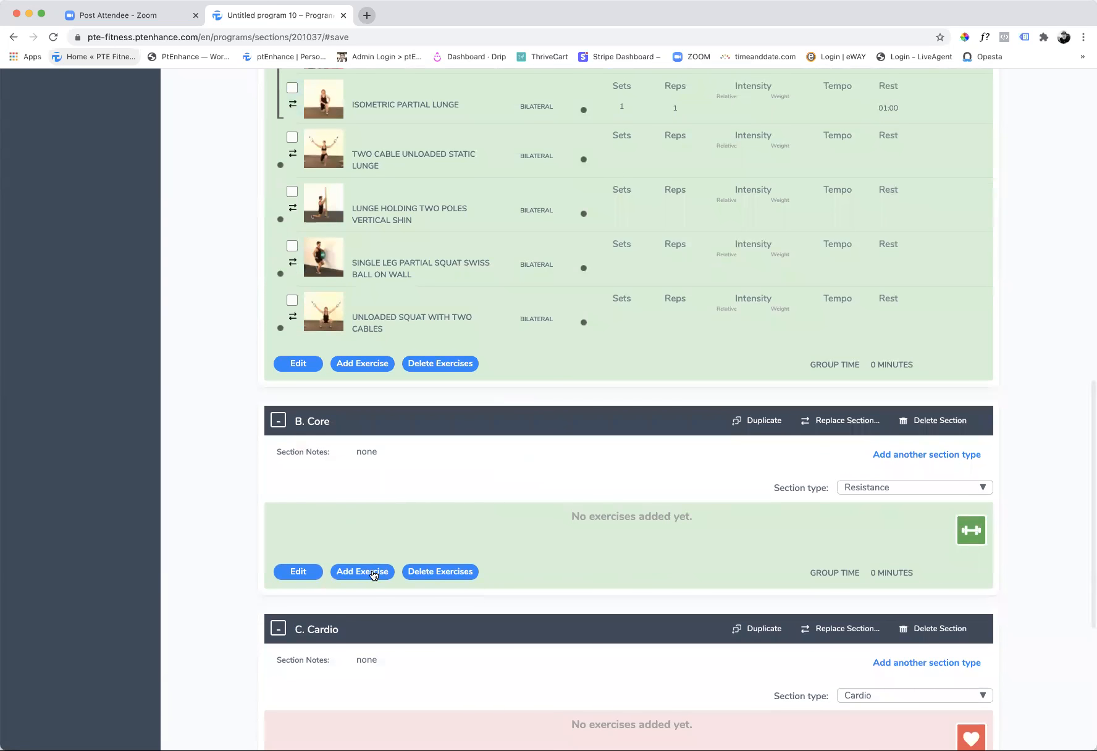
scroll(453, 493, down, 2)
click(369, 441)
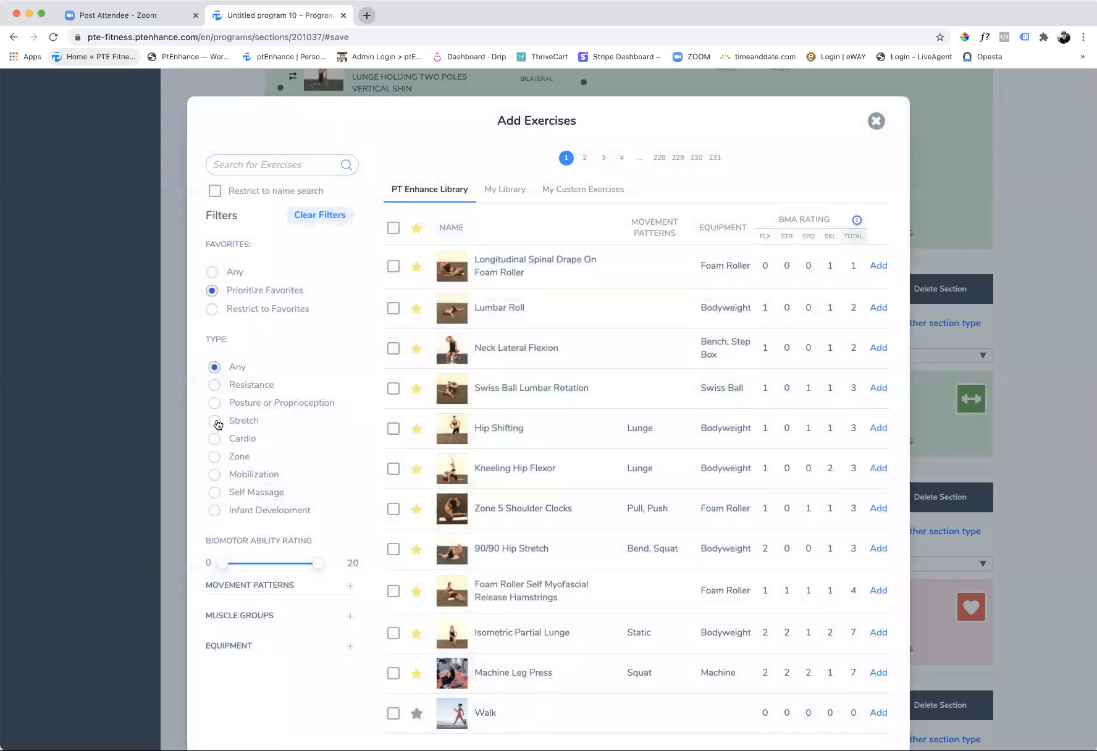
click(214, 385)
click(270, 618)
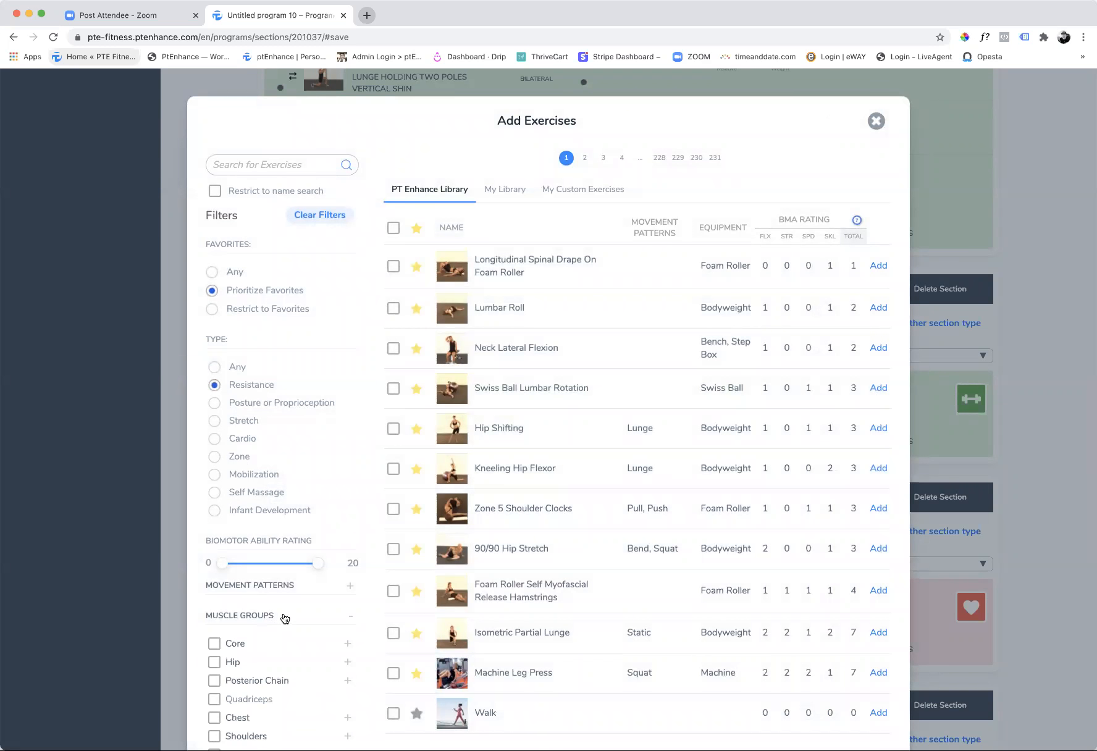
scroll(248, 603, down, 2)
click(218, 583)
click(347, 584)
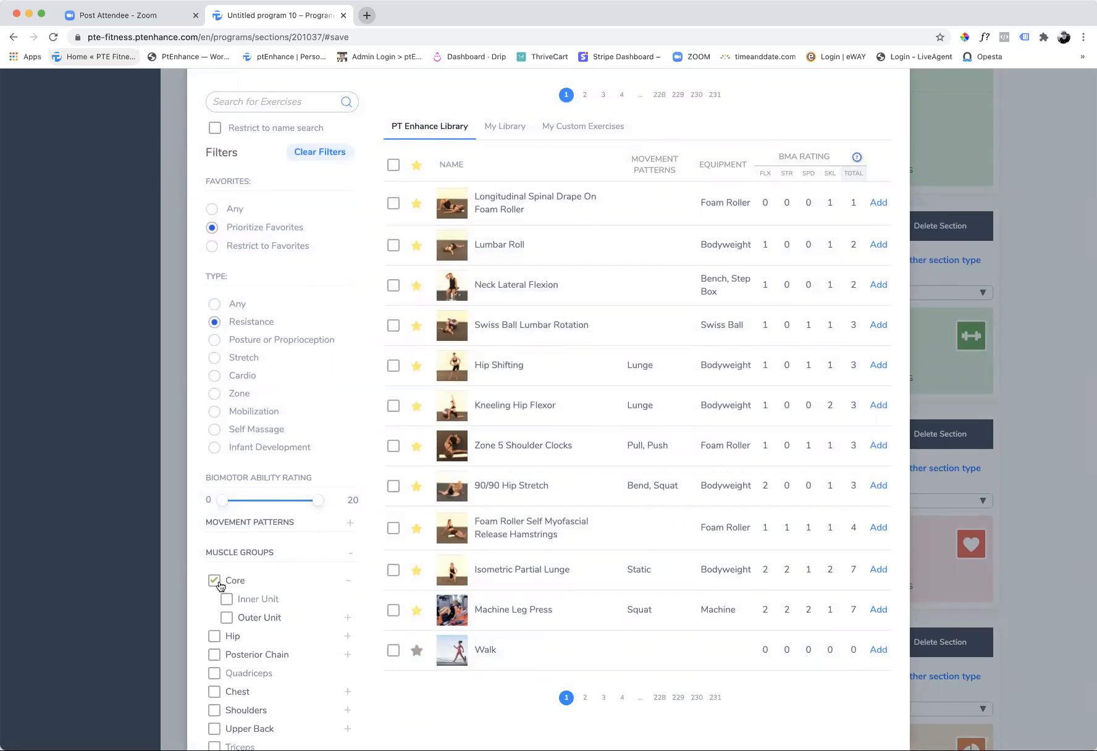
- Apply the filters and add Prone Transverse Abdominus with Blood Pressure Cuff, Diaphragmatic Breathing 4 Point and Diaphragmatic Breathing Standing to the Core section
scroll(272, 587, up, 3)
scroll(304, 482, up, 3)
click(347, 285)
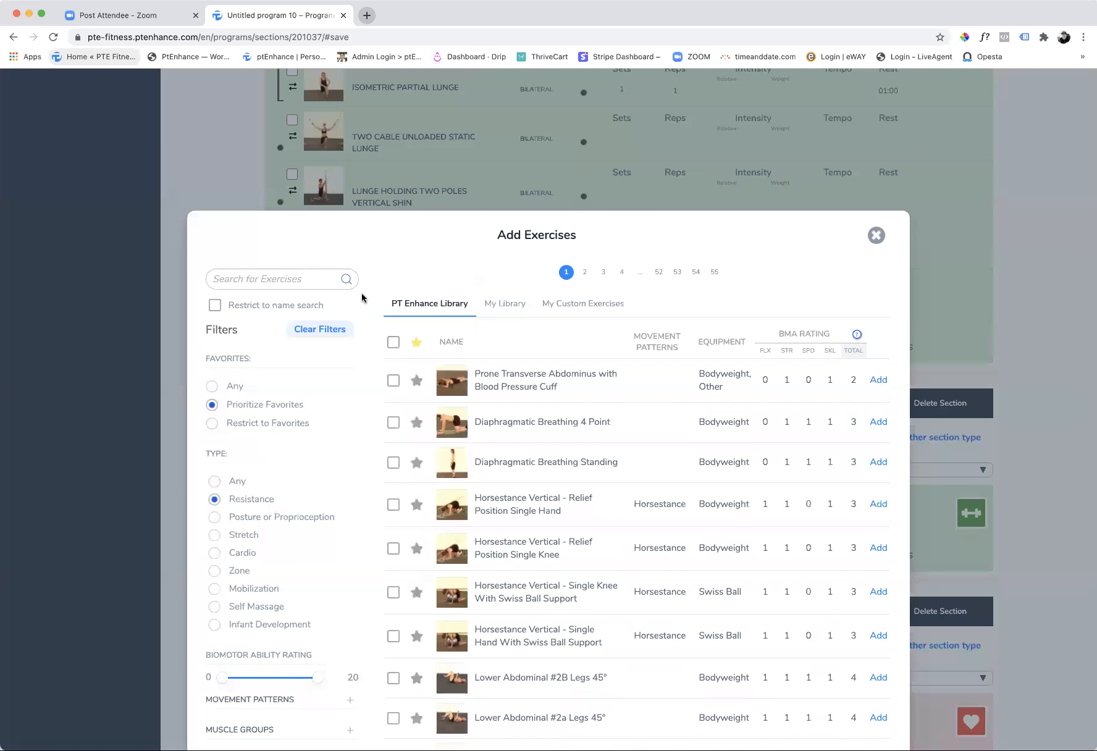
click(881, 382)
click(876, 425)
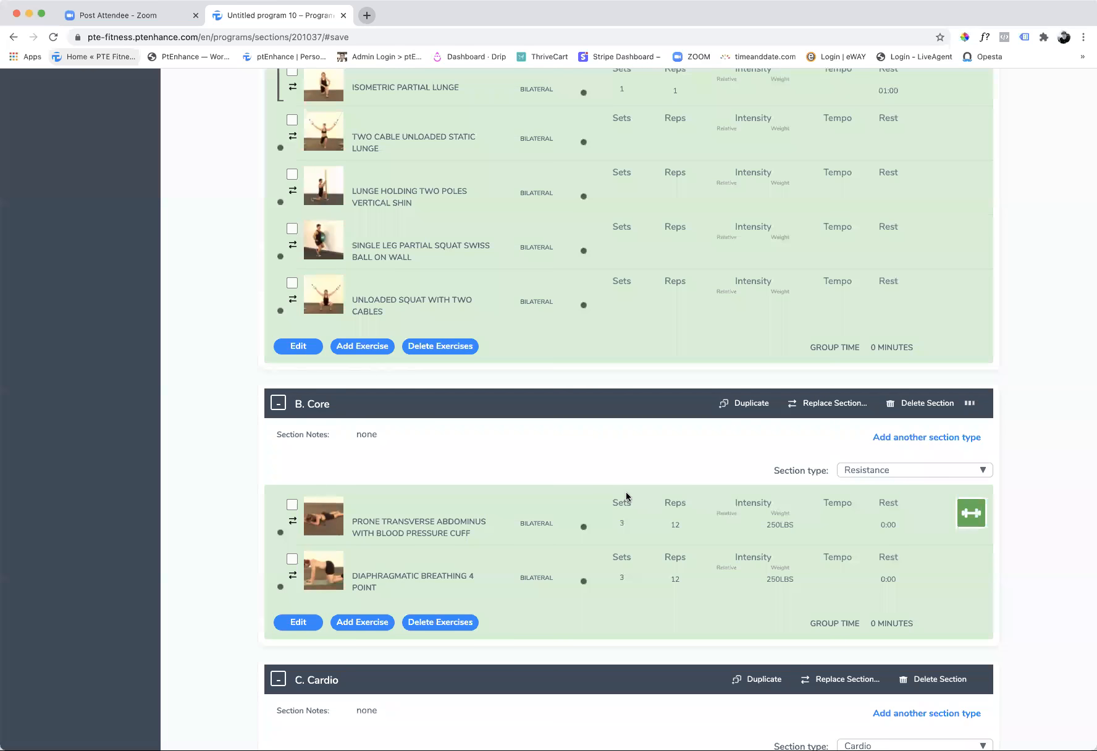
- Search the library for "run" with type Cardio and add the Run exercise to the Cardio section
scroll(629, 497, down, 6)
scroll(487, 514, down, 1)
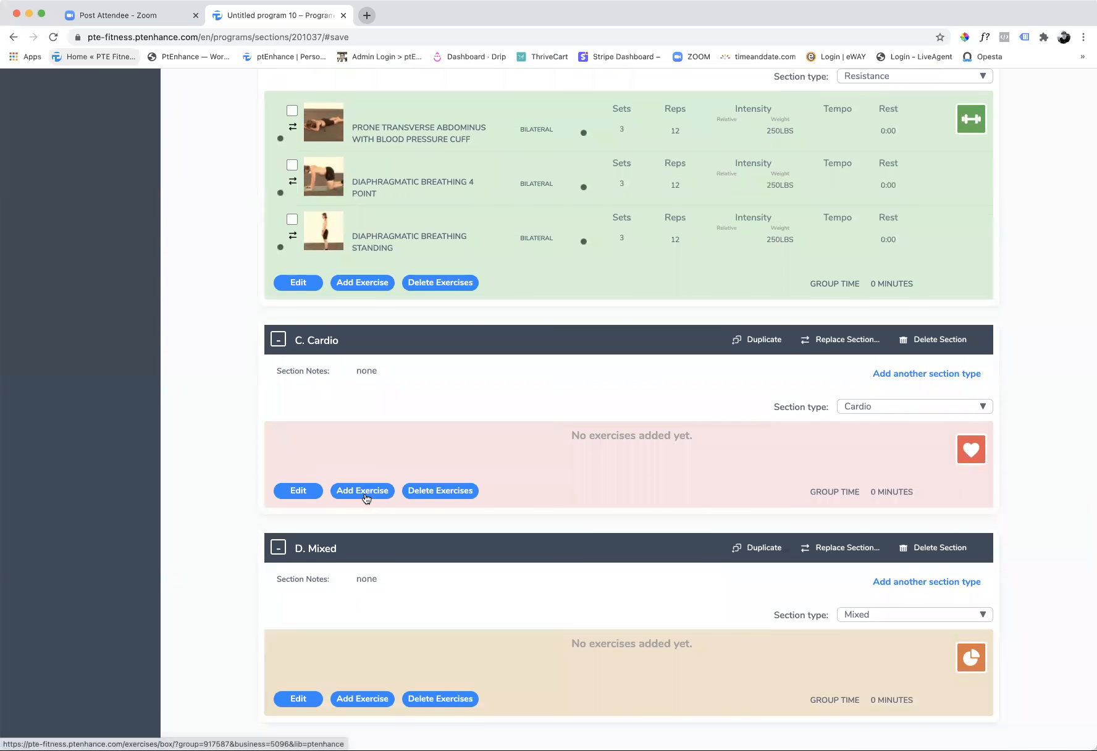
click(363, 492)
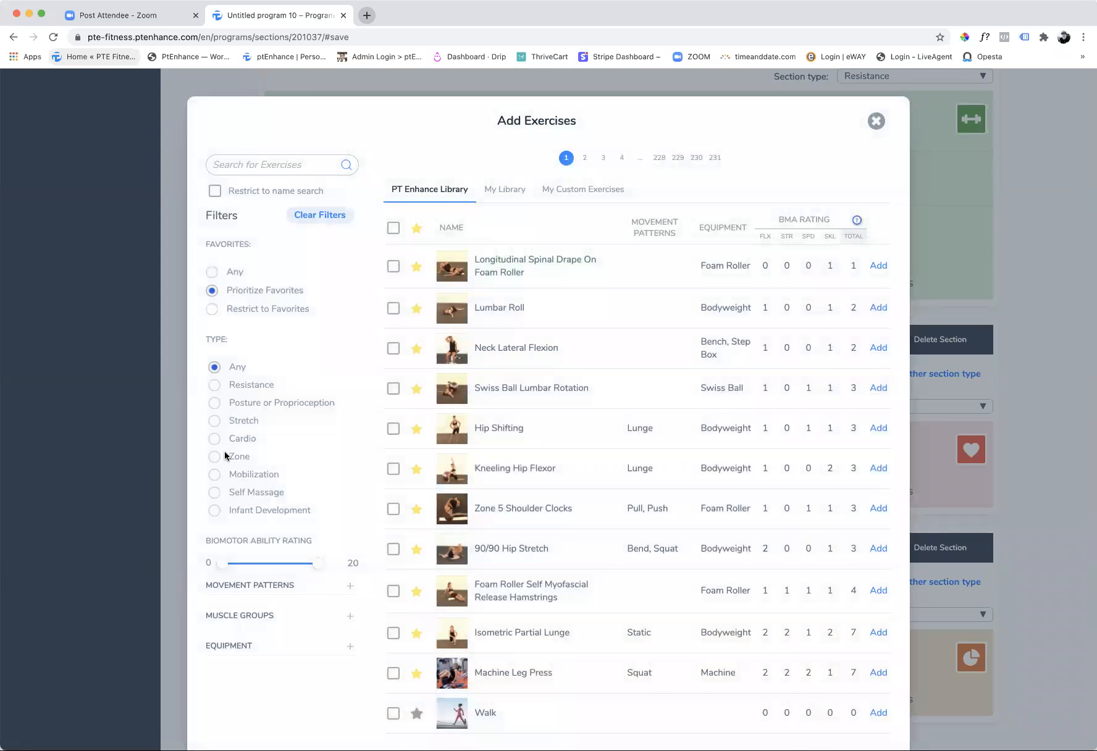
click(216, 439)
click(288, 168)
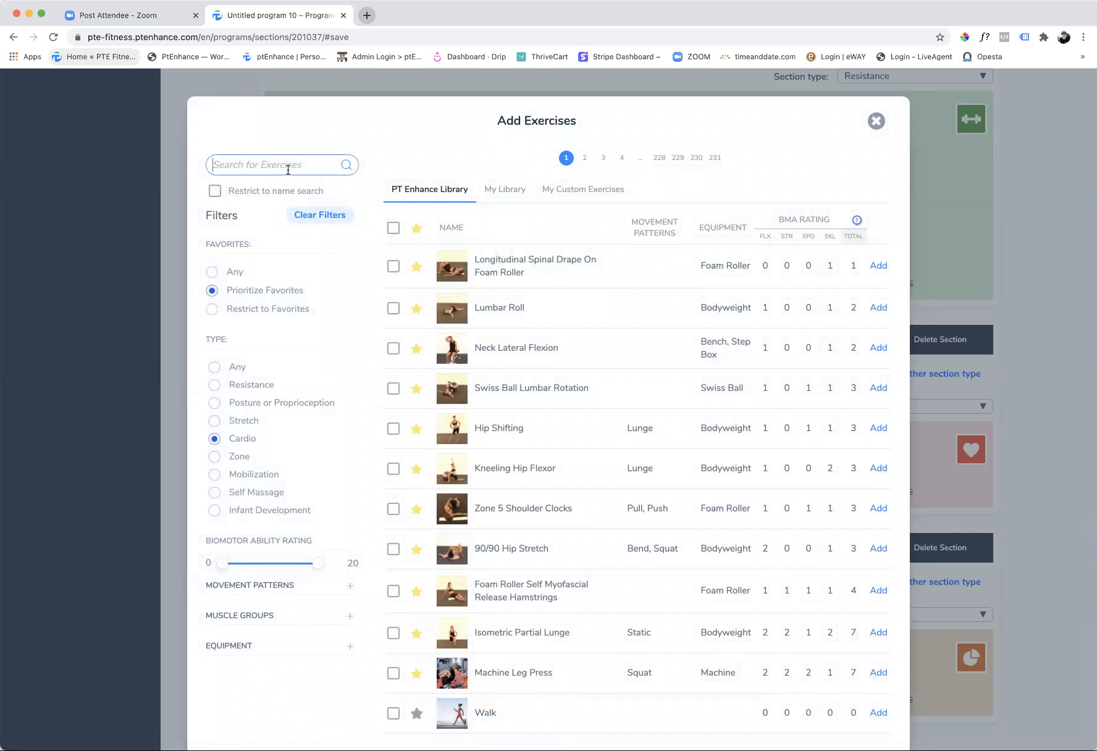
text(run)
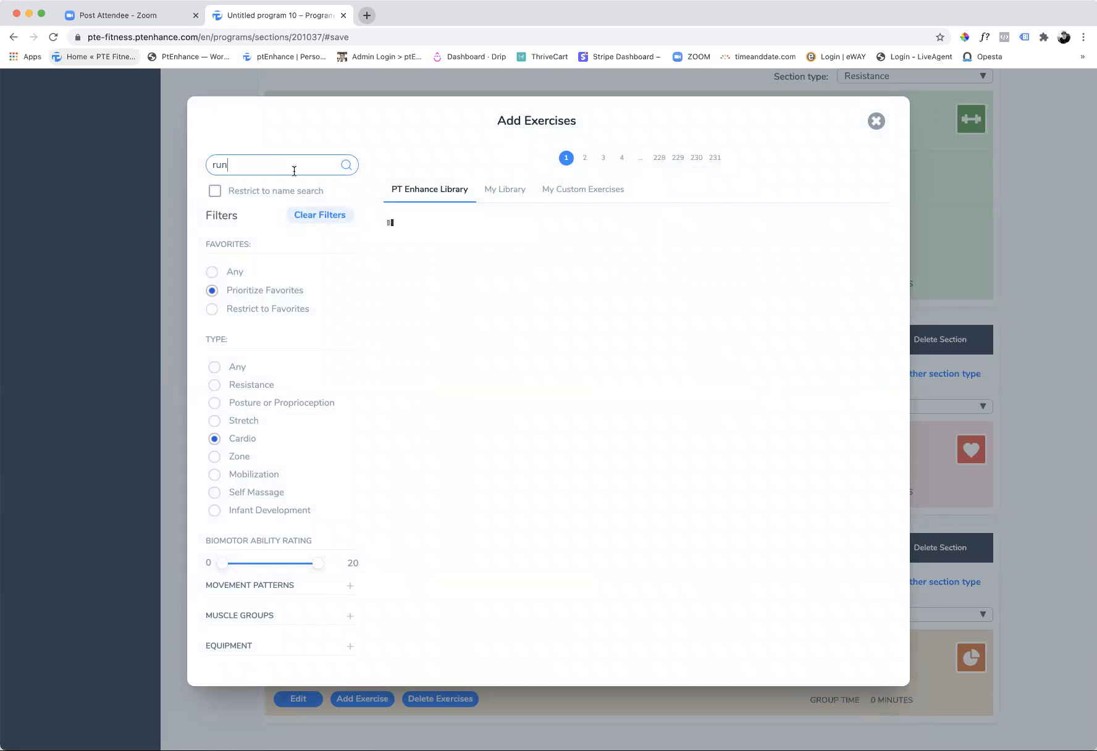
click(881, 231)
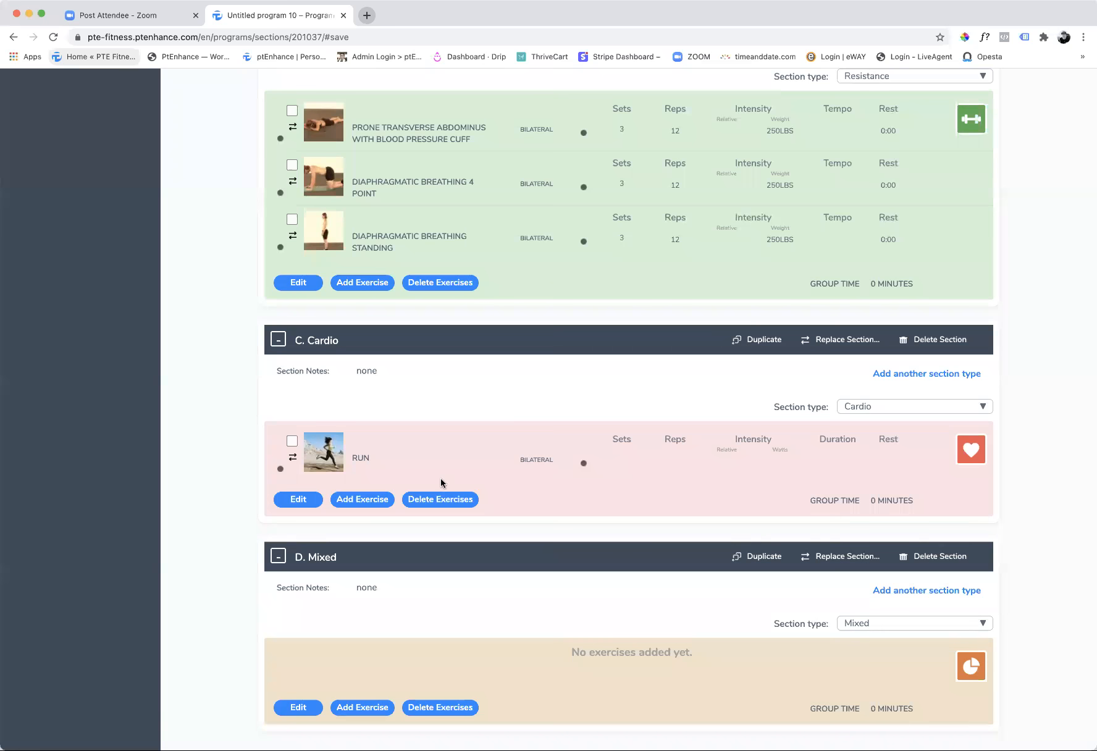
- Set the duration of the Run exercise to 45 Minutes and save the Cardio section
click(298, 499)
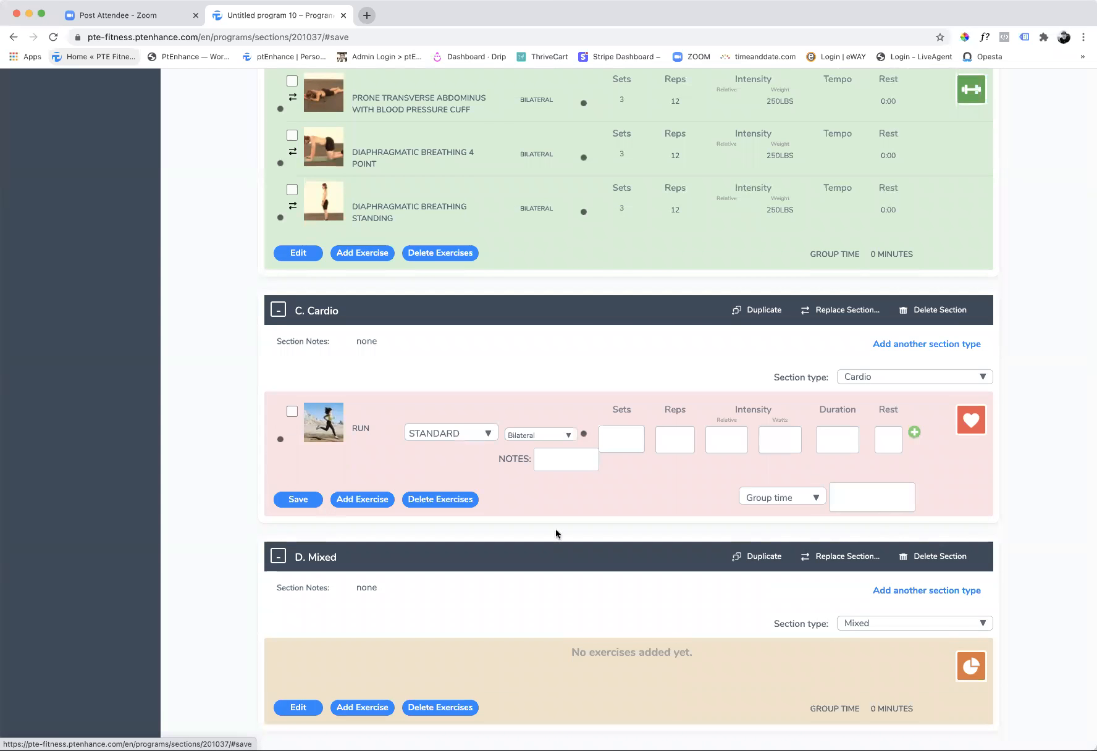
click(835, 437)
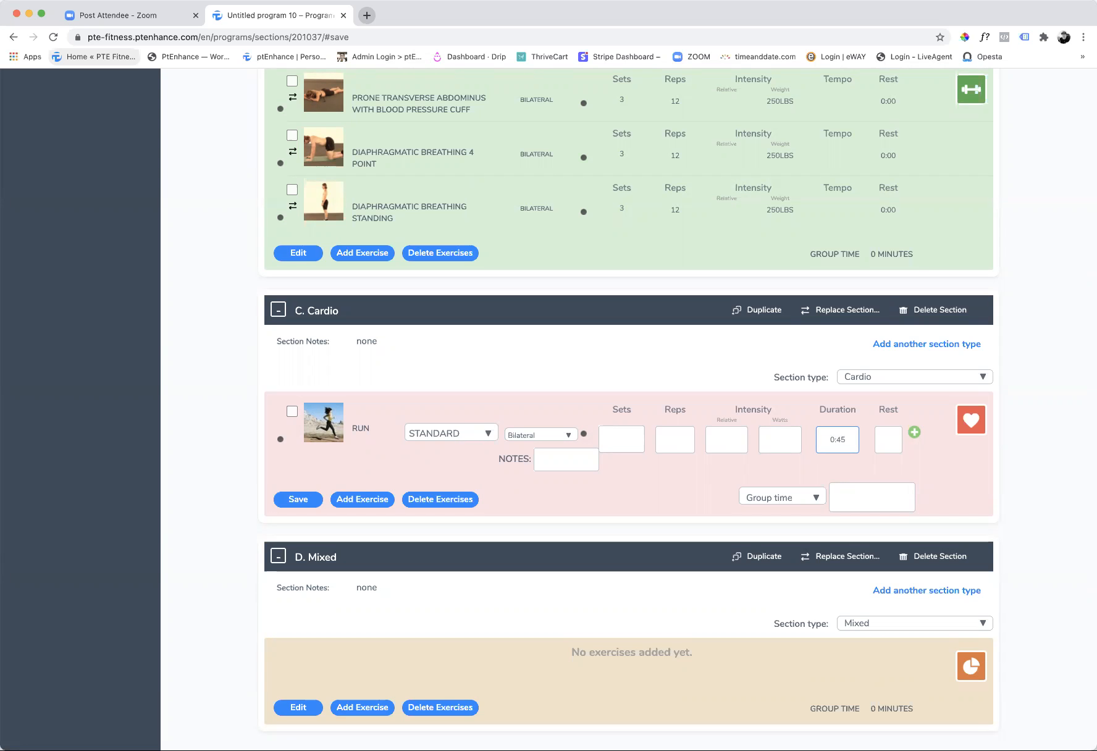
text(0)
scroll(840, 450, up, 3)
scroll(840, 450, down, 3)
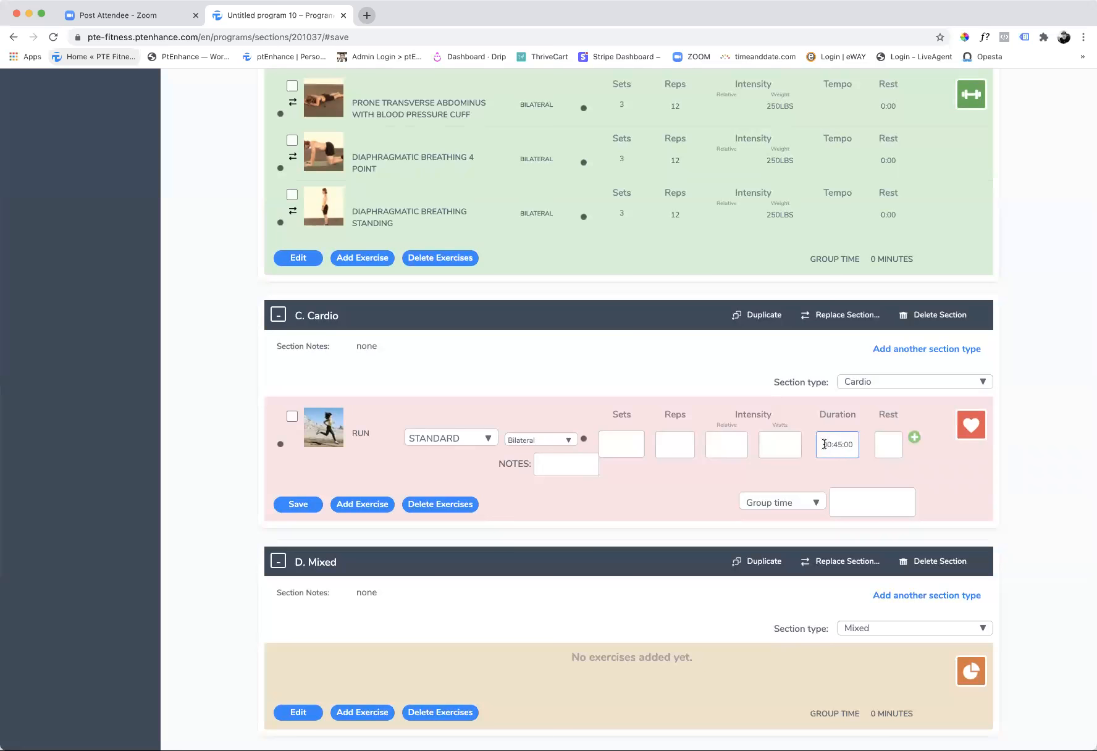
drag(824, 444, 858, 451)
text(45 Minutes)
click(313, 506)
- Start adding exercises to the Mixed section and filter the library by type Stretch
scroll(508, 504, down, 2)
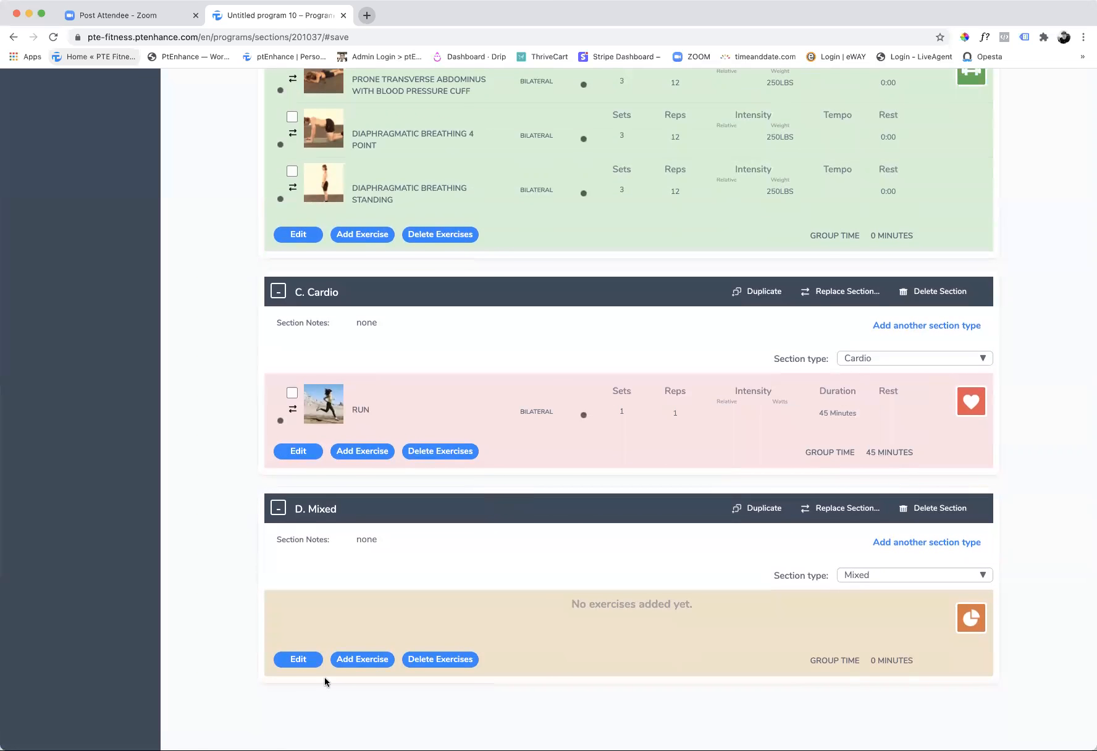
click(368, 660)
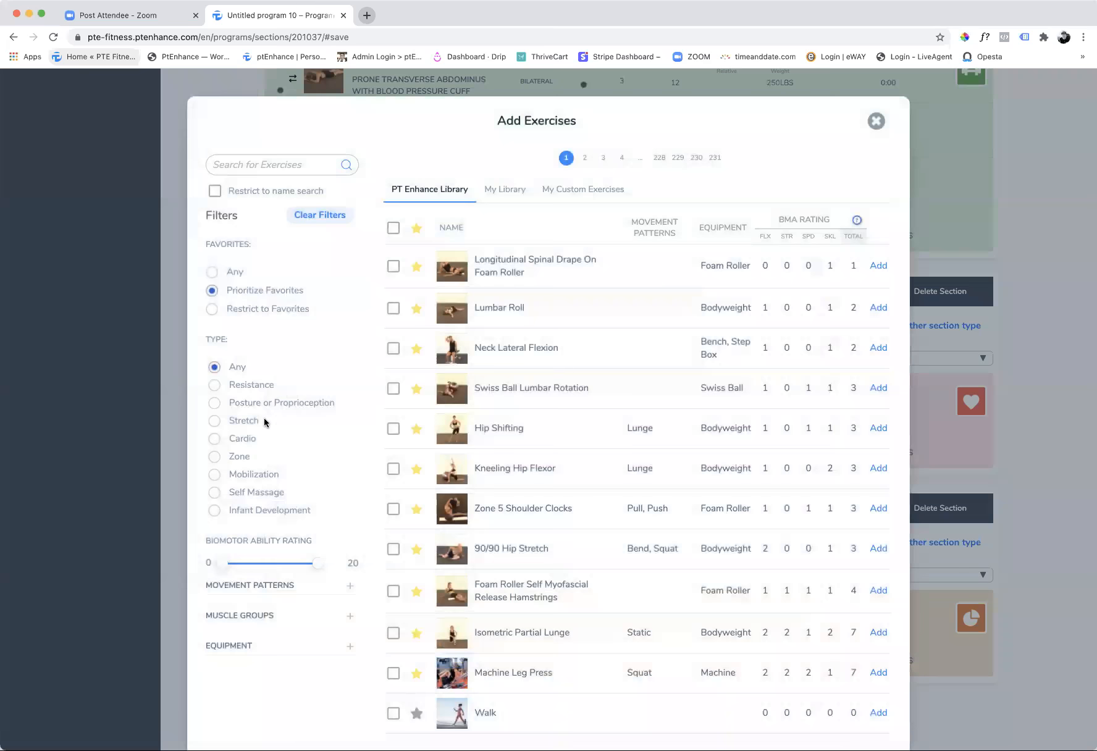
click(239, 427)
click(346, 165)
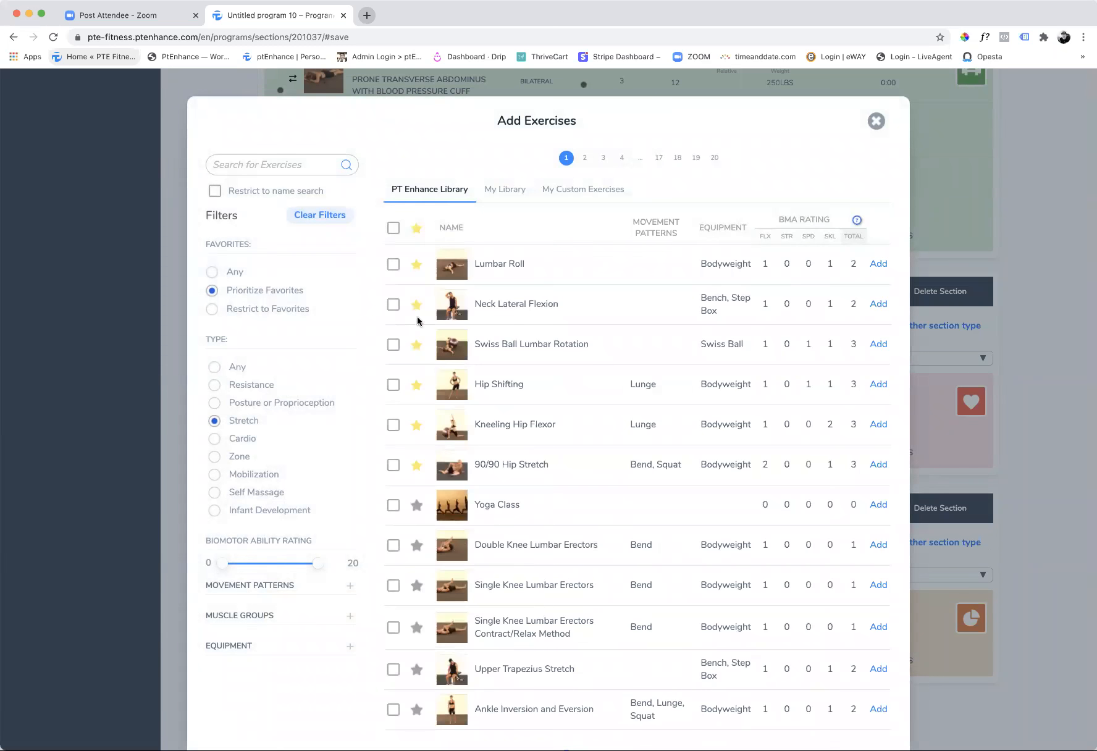
- Add 90/90 Hip Stretch and Kneeling Hip Flexor to the Mixed section and close the exercise library
click(878, 468)
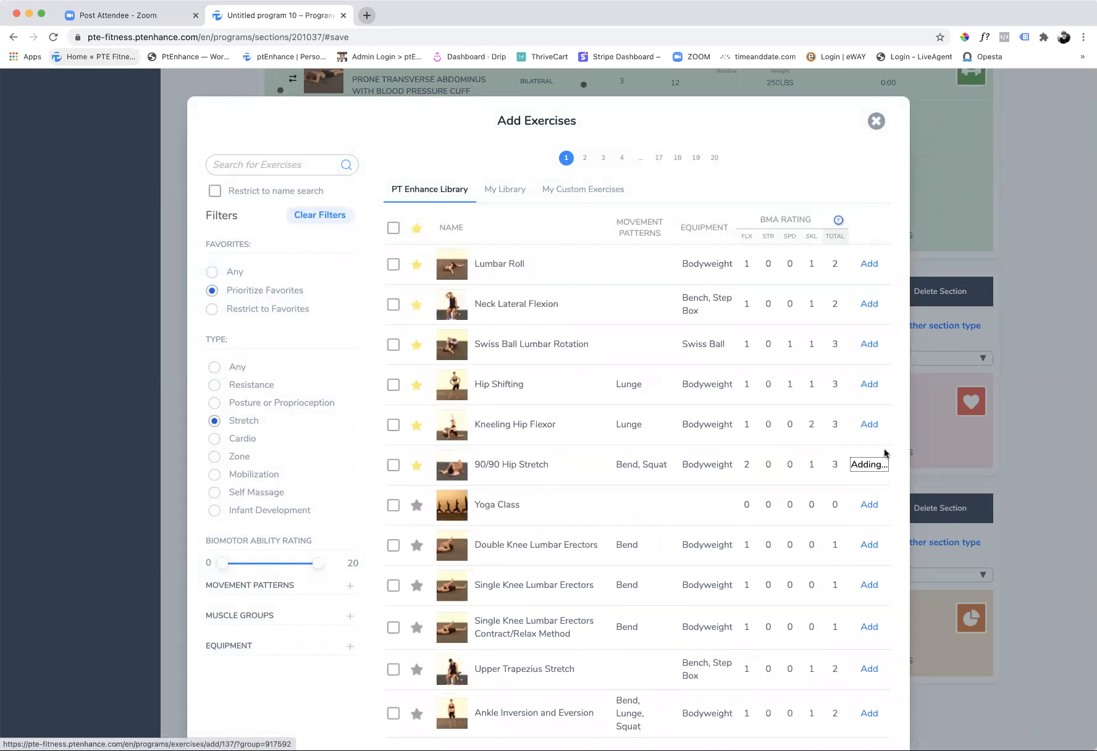
click(869, 424)
click(1033, 415)
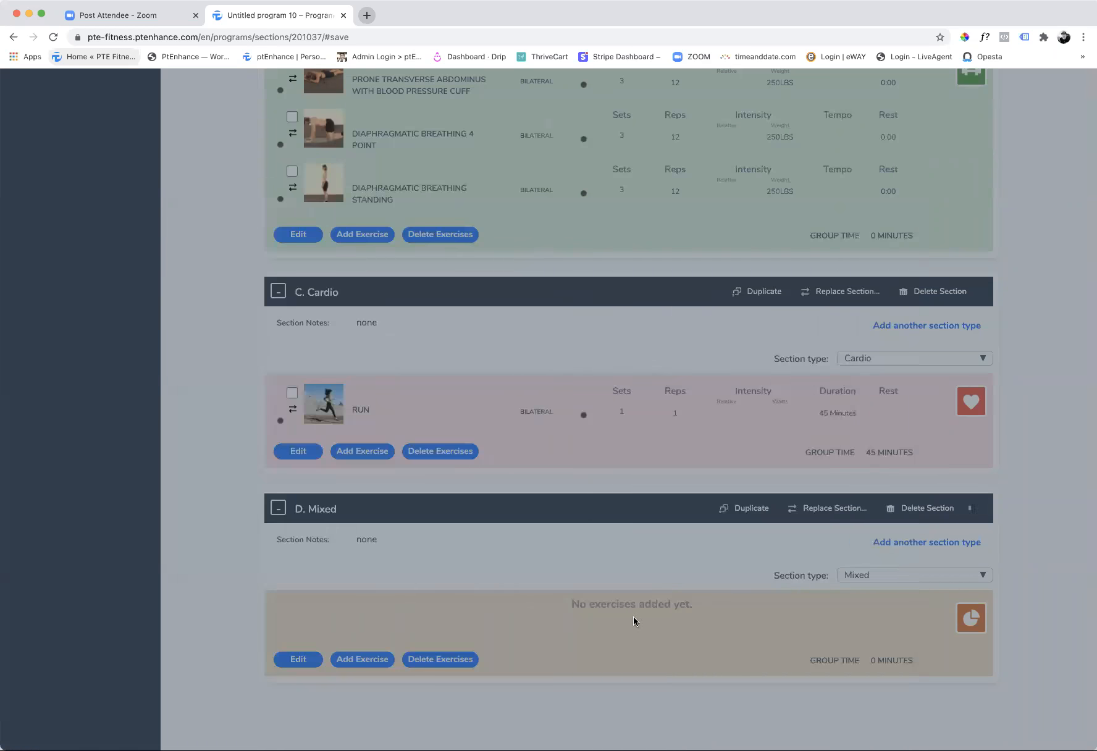
- Start adding more exercises to the Mixed section and filter the library by type Resistance and muscle group Hip
scroll(503, 619, down, 1)
click(362, 660)
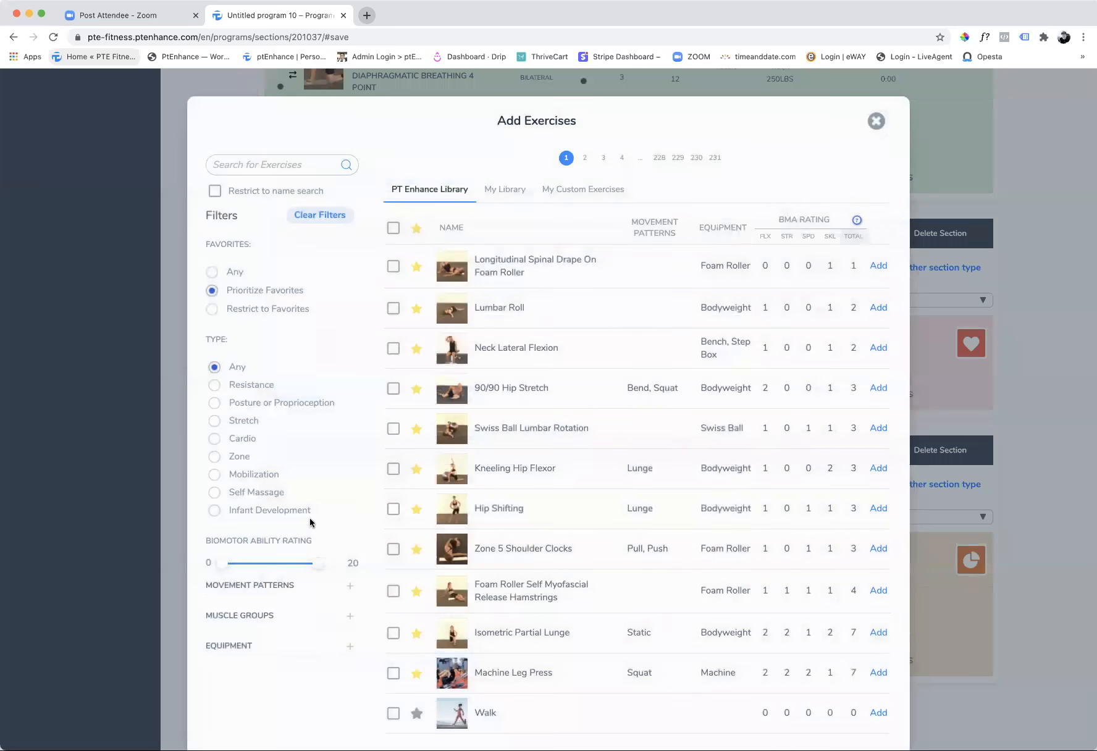
click(215, 386)
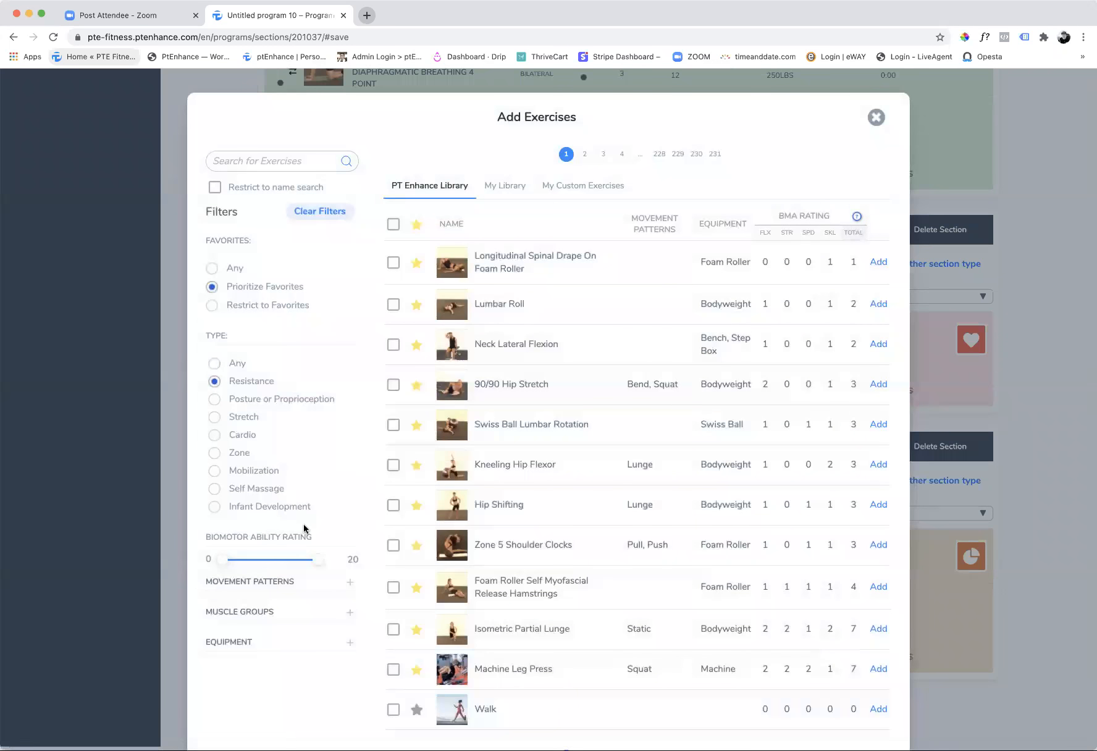
scroll(309, 544, down, 1)
click(320, 574)
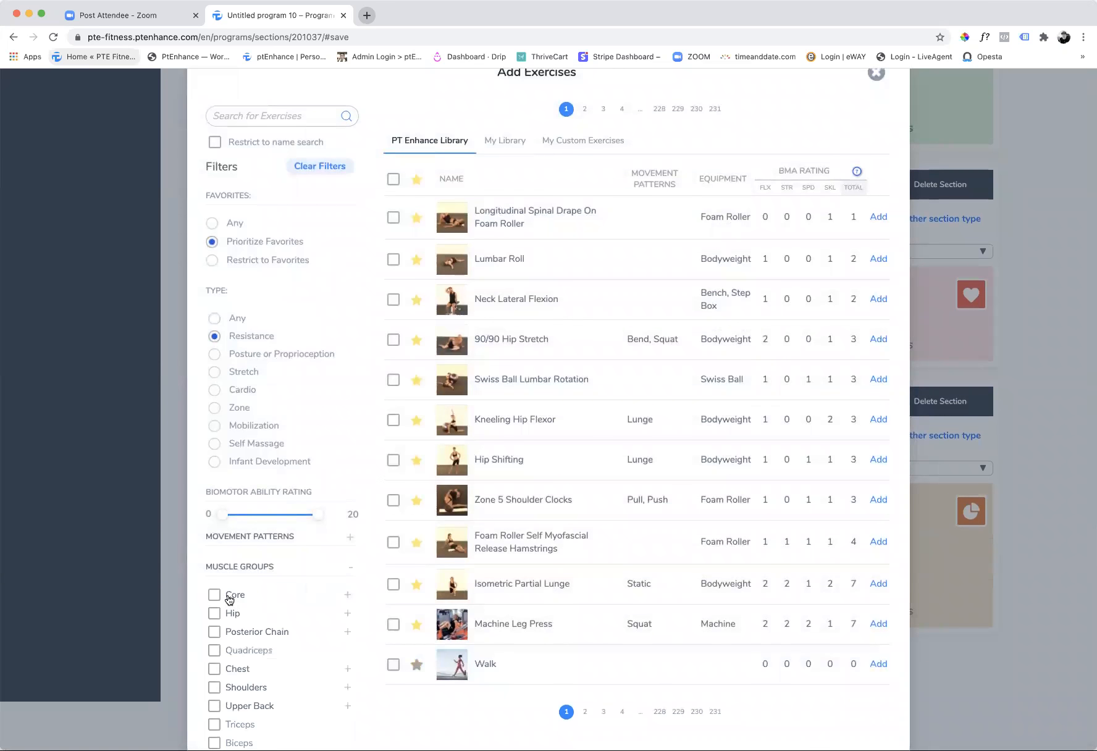
click(214, 613)
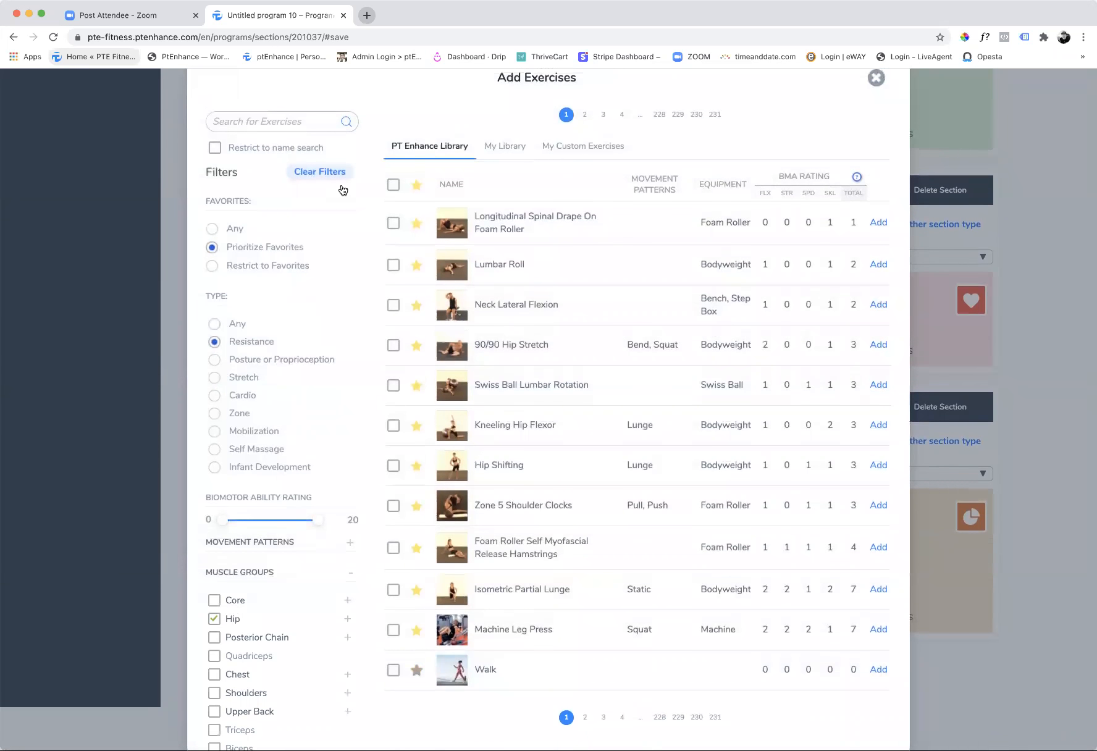
scroll(343, 184, up, 1)
click(344, 180)
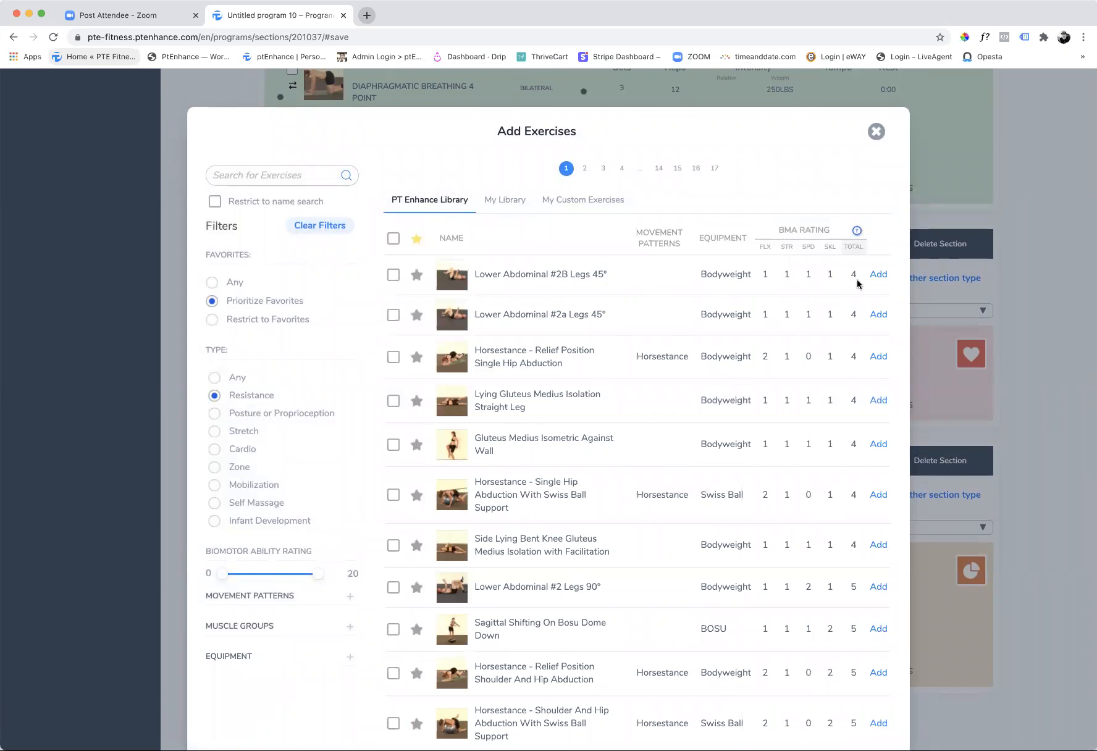
- Add Lower Abdominal #2B Legs 45°, Lower Abdominal #2a Legs 45° and Horsestance - Relief Position Single Hip Abduction to the Mixed section
click(878, 274)
click(871, 320)
click(871, 364)
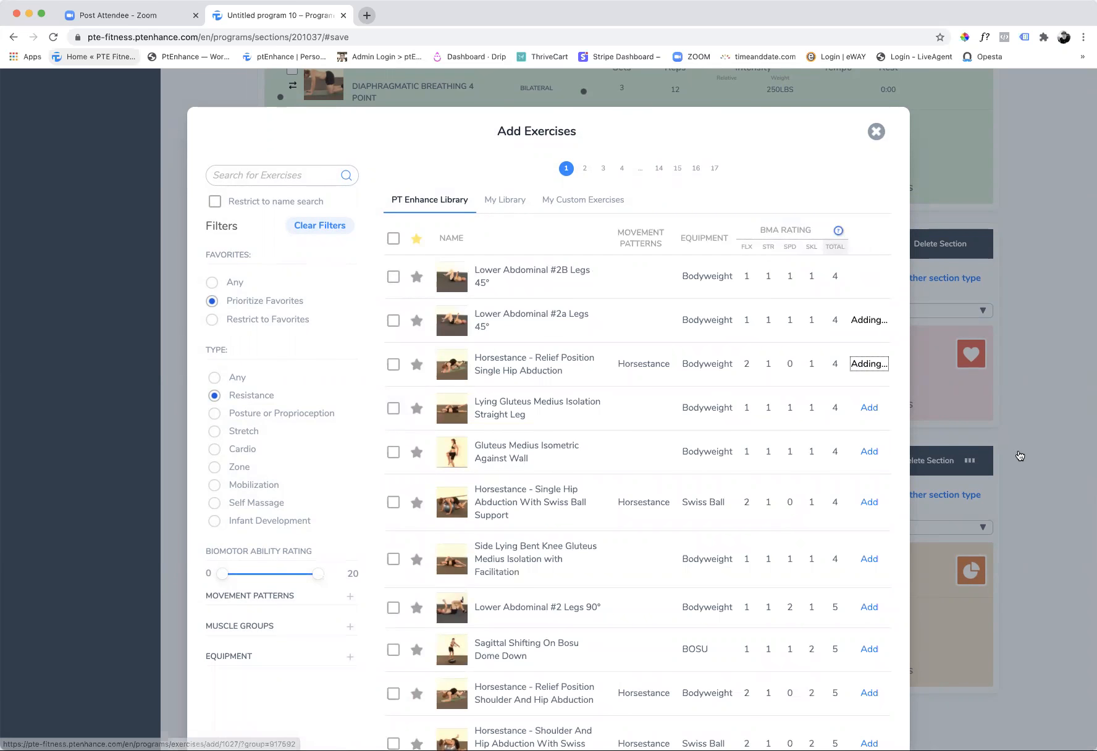
click(951, 453)
scroll(721, 566, down, 3)
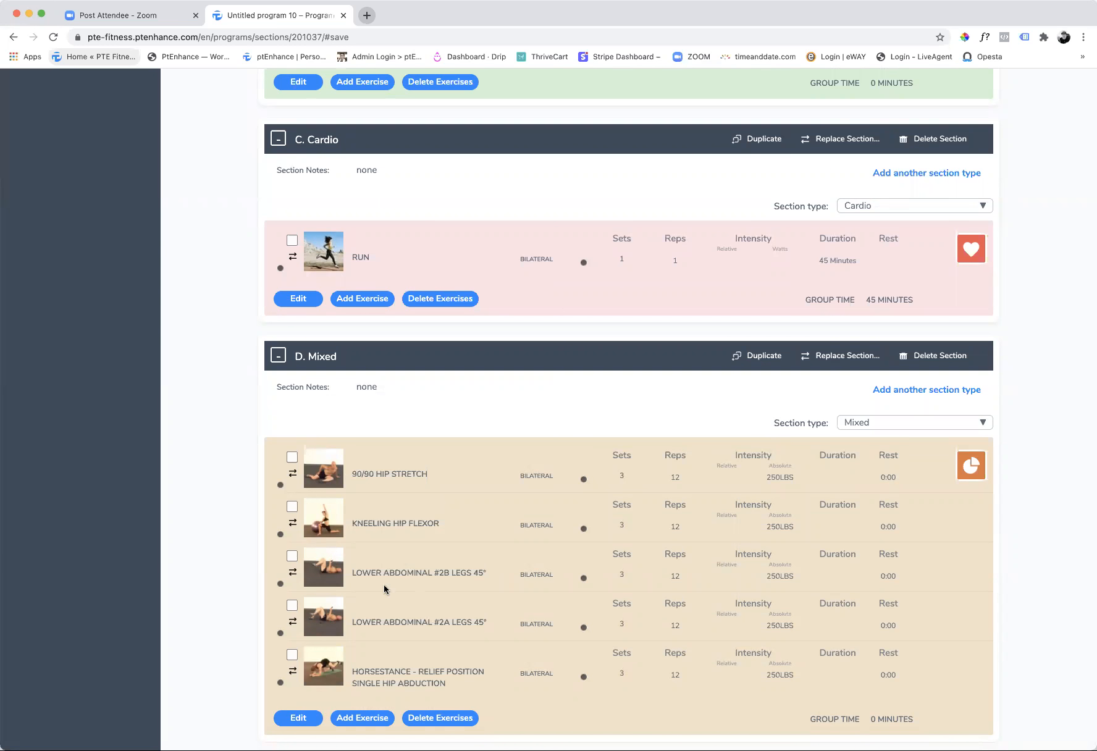
scroll(391, 651, down, 1)
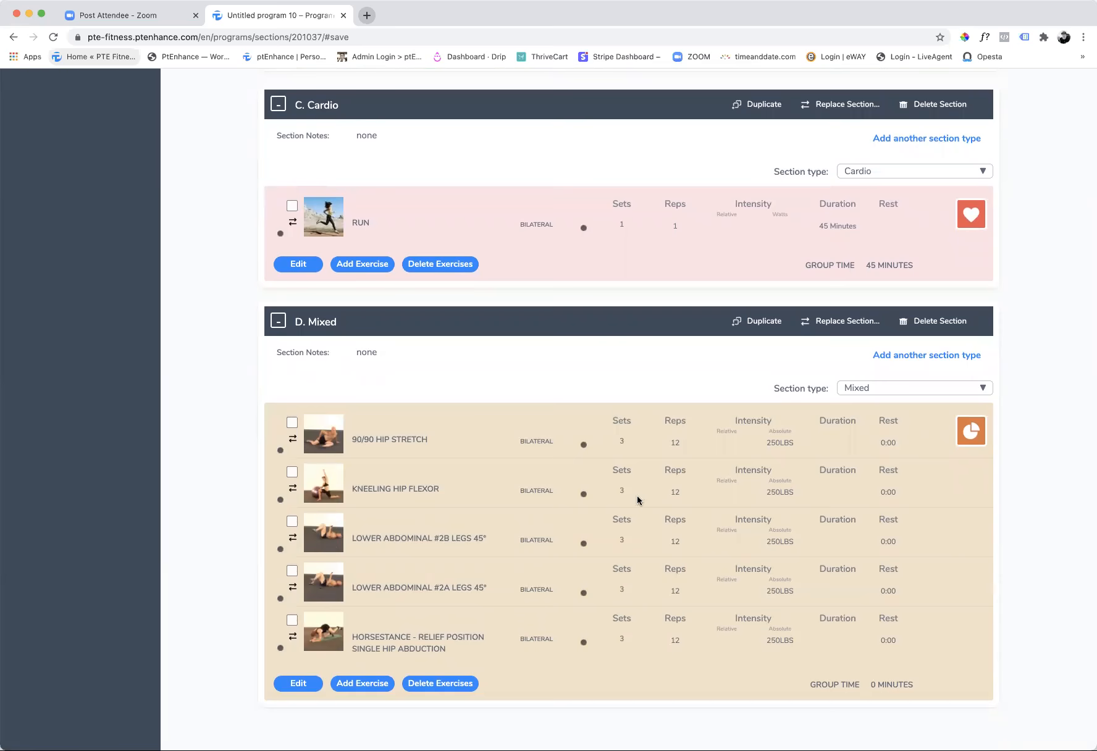
- Save the Core Program 6 week program with its completed sections
scroll(812, 567, up, 10)
scroll(575, 405, up, 15)
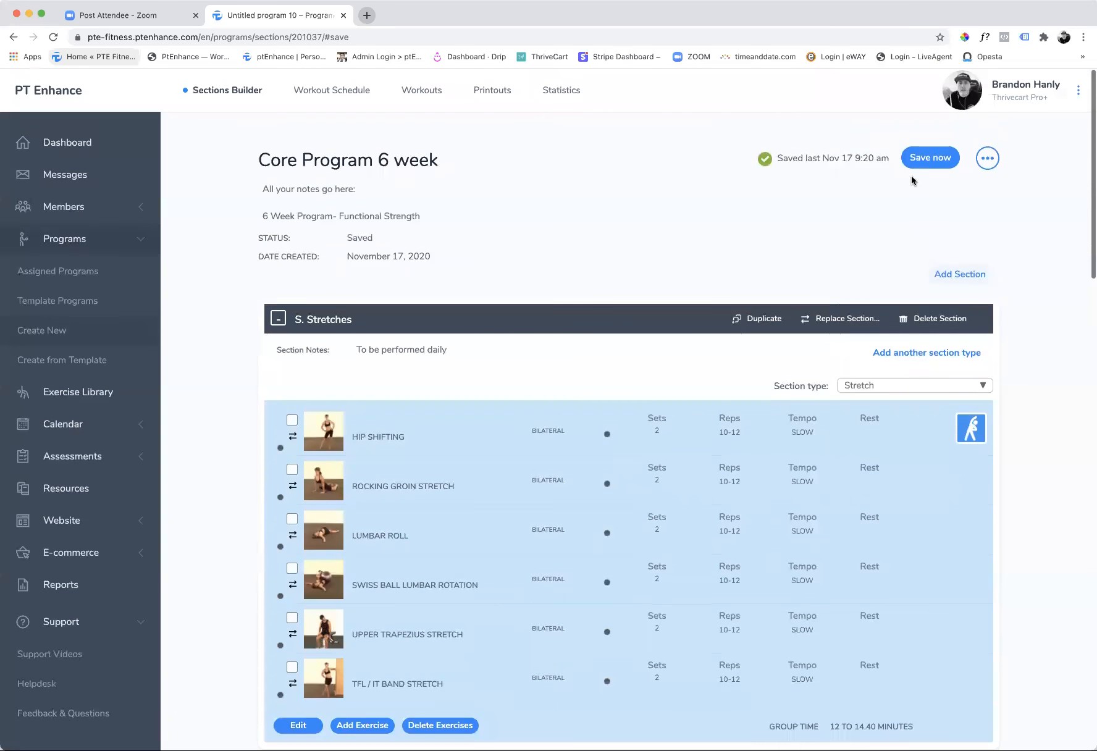
click(933, 160)
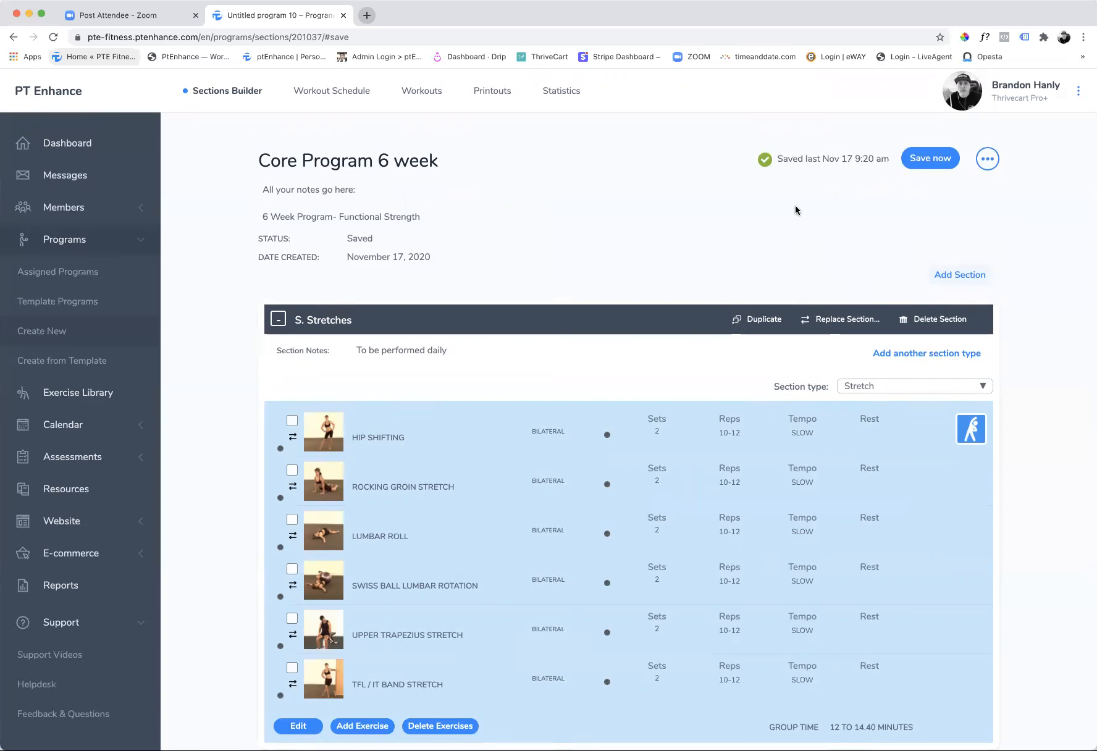
- Open the program's workout schedule and collapse the Stretches, Legs, Core, Cardio and Mixed exercise lists
click(326, 93)
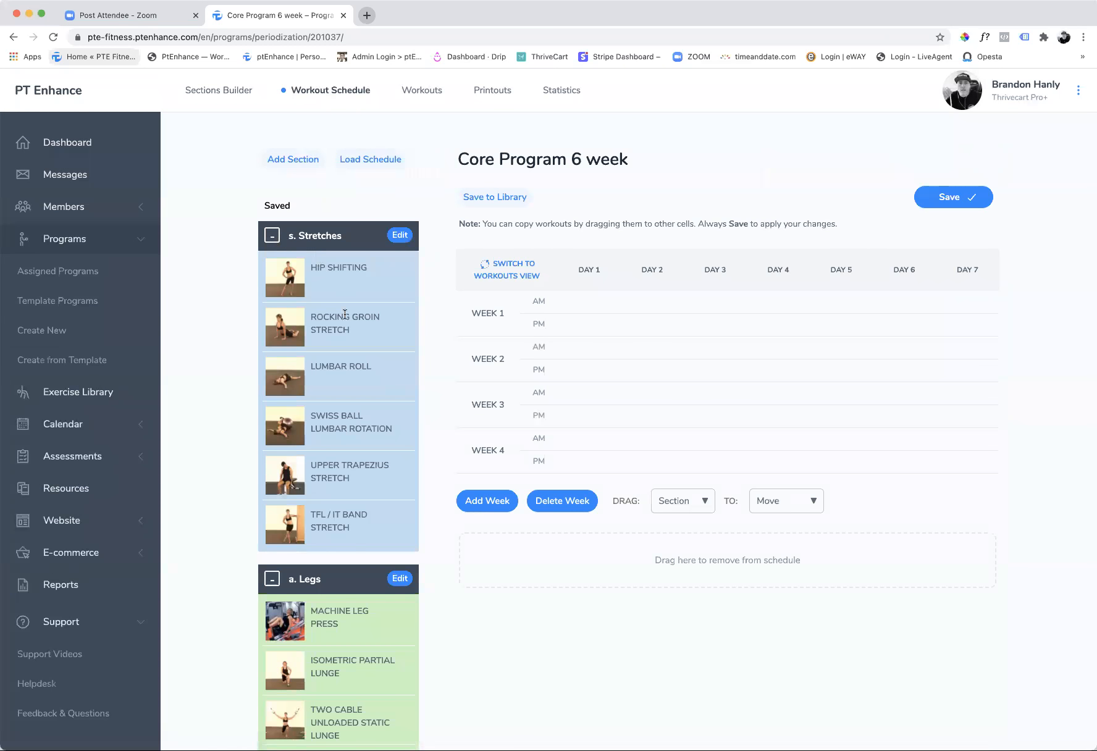
scroll(345, 314, down, 5)
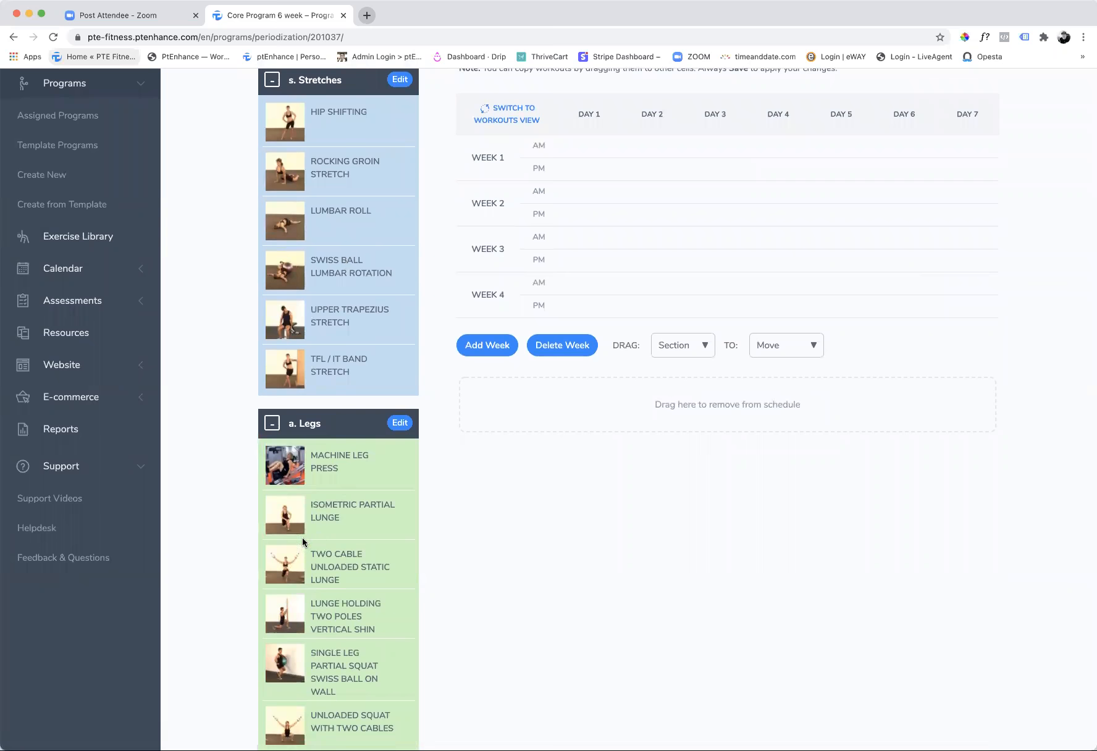
scroll(306, 542, up, 1)
click(272, 436)
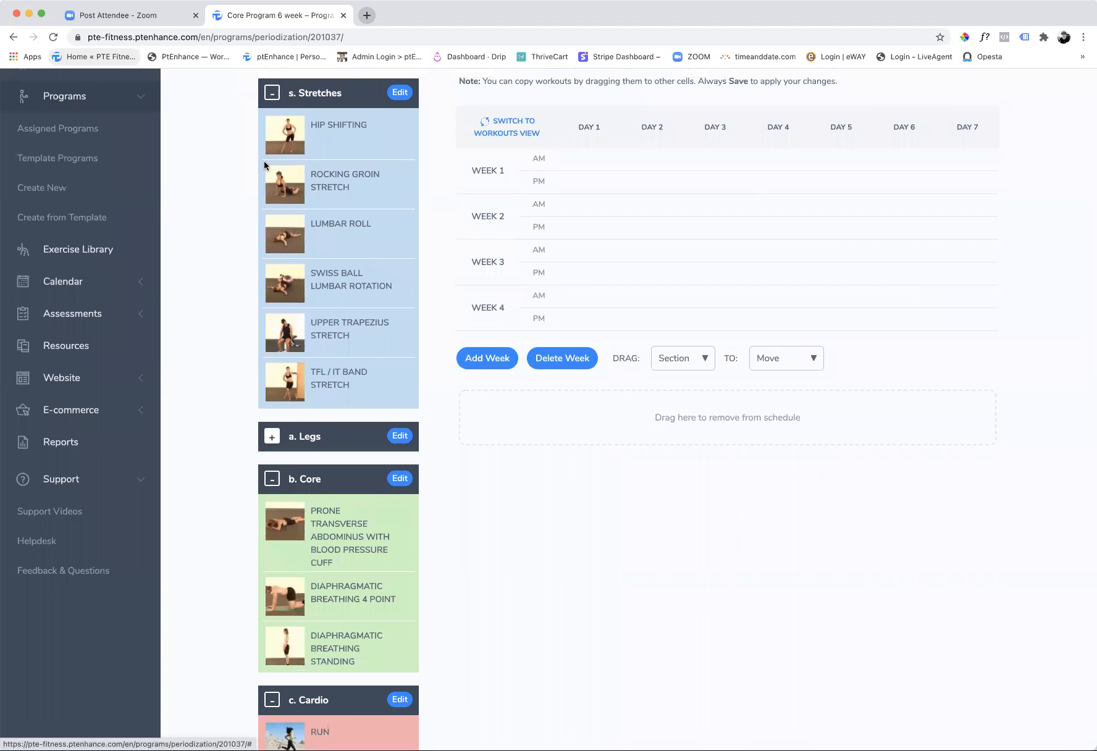
click(280, 93)
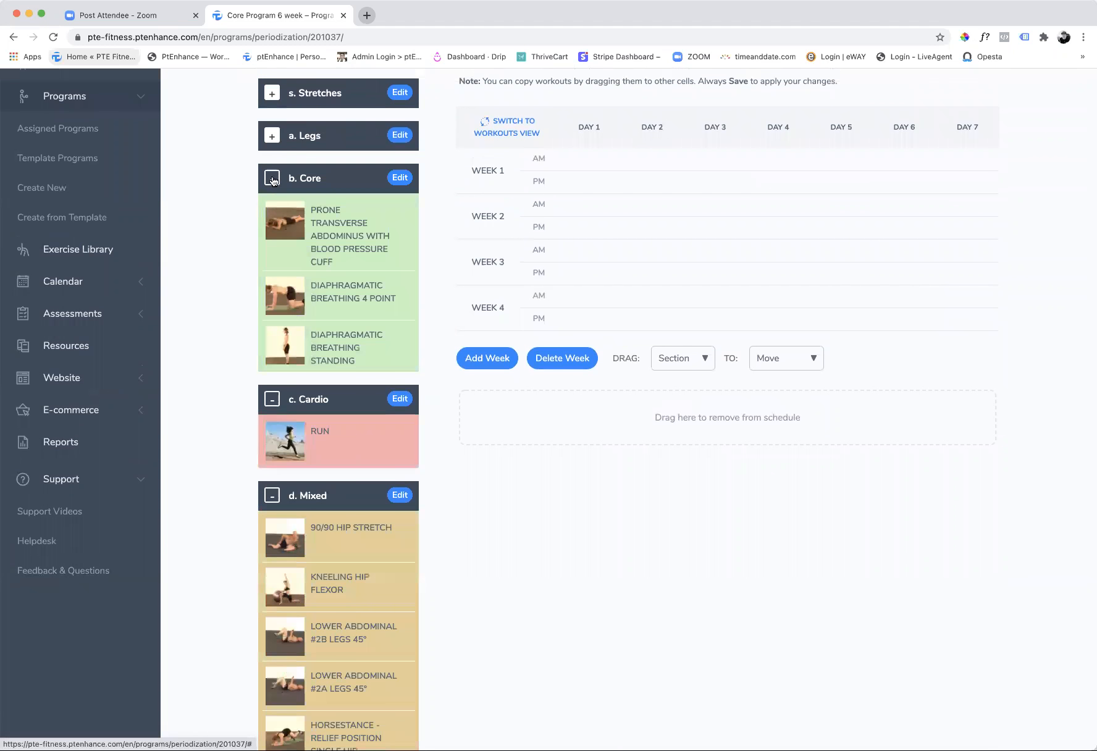
click(272, 244)
click(272, 326)
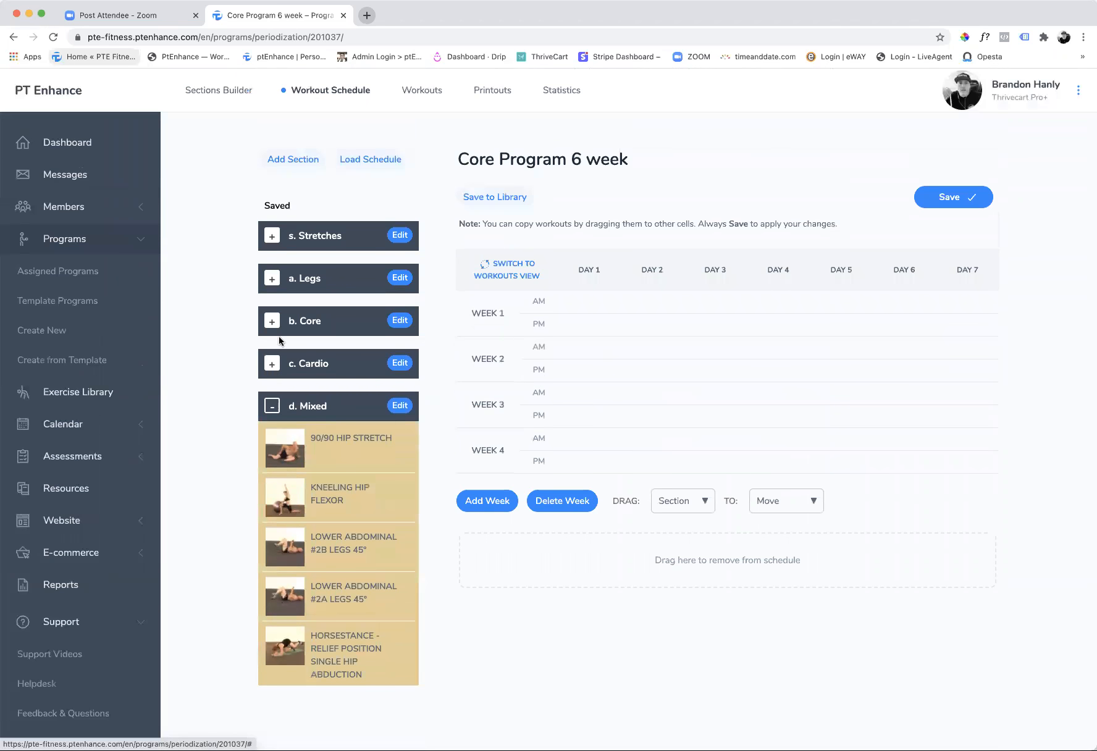
click(272, 408)
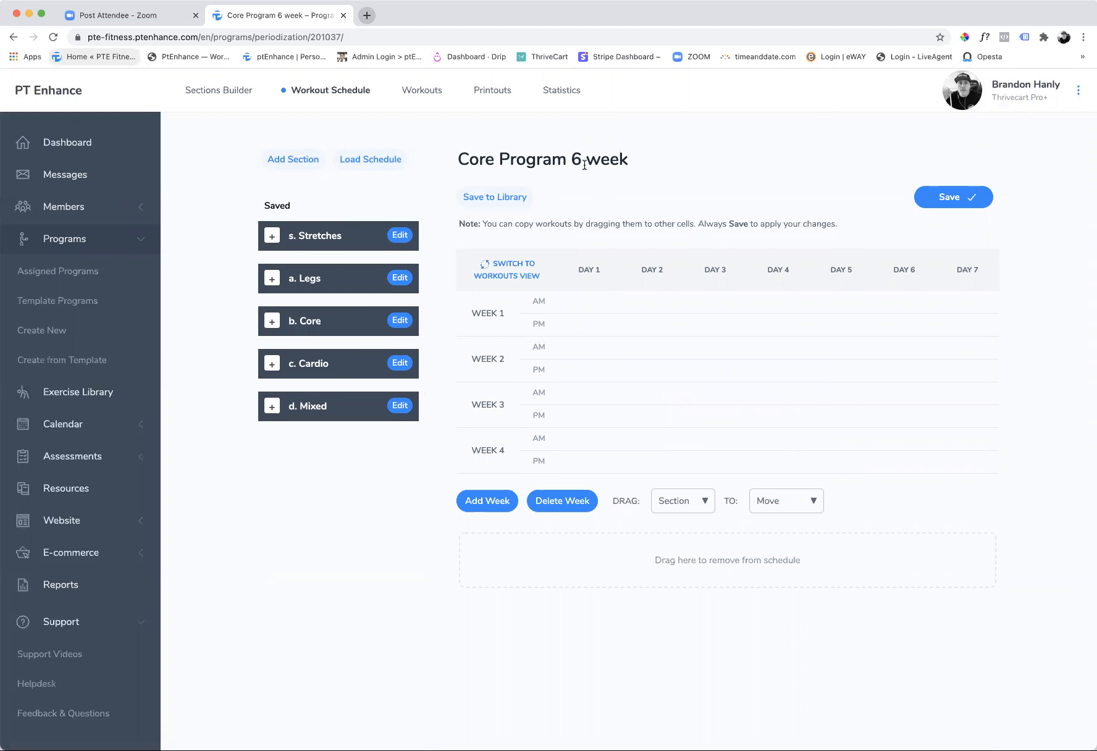
- Add Week 5 and Week 6 to the workout schedule and save it
click(491, 504)
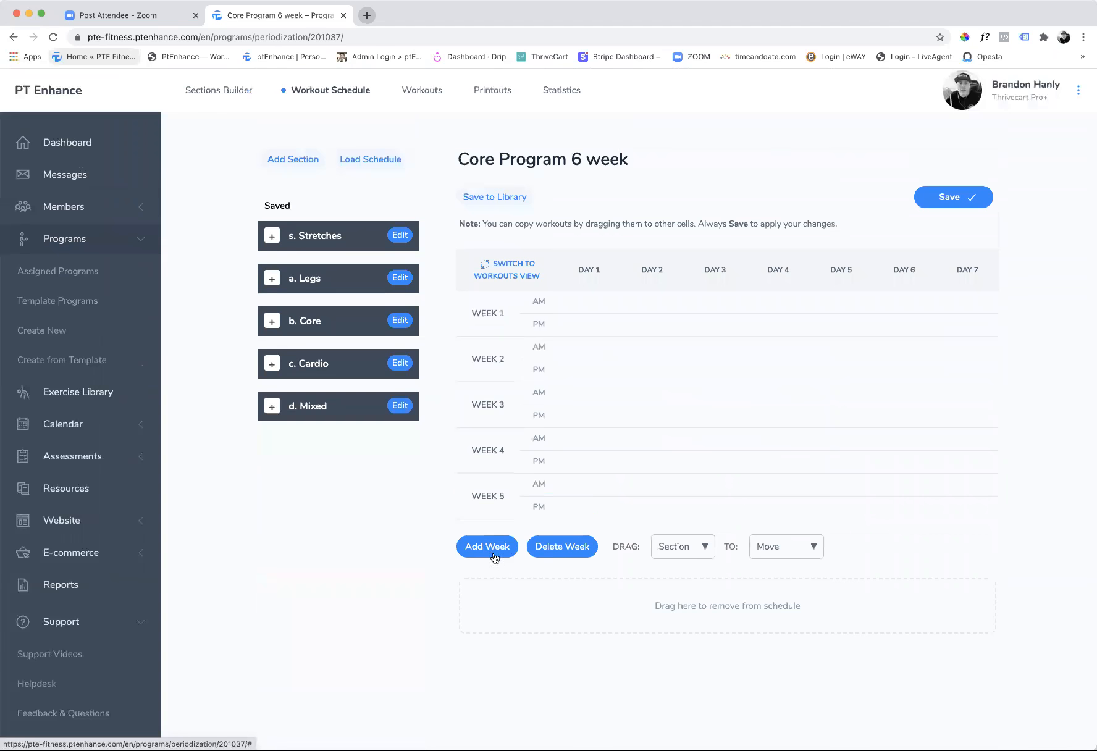
click(494, 558)
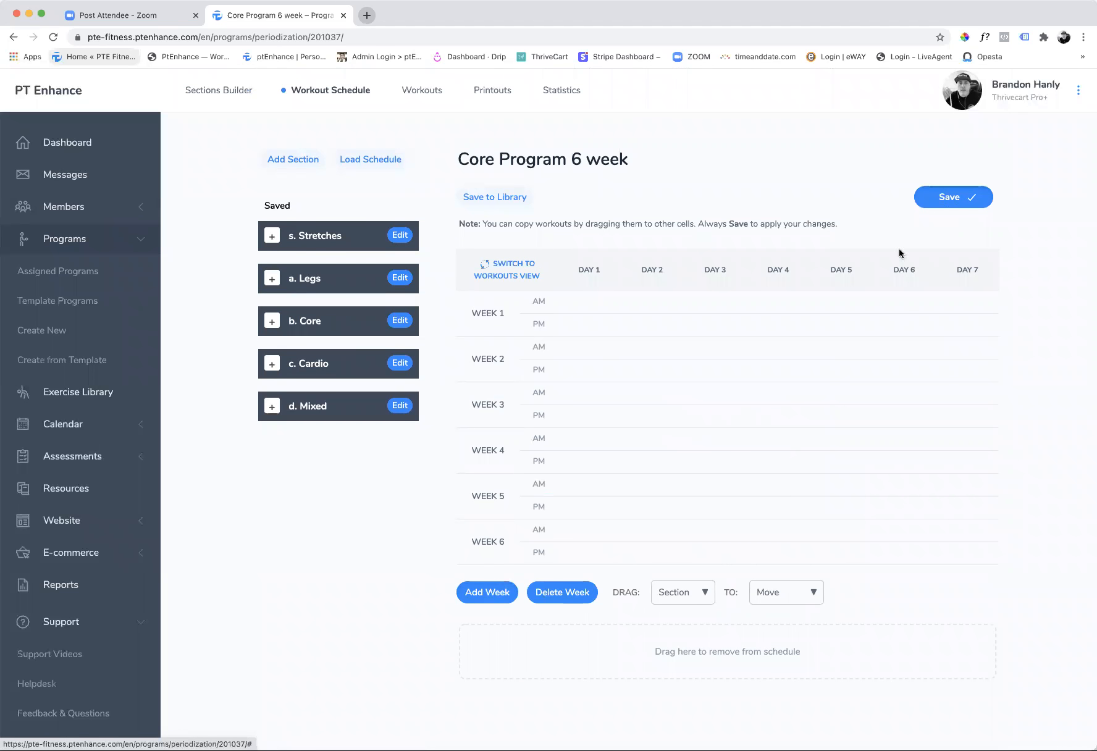
click(947, 197)
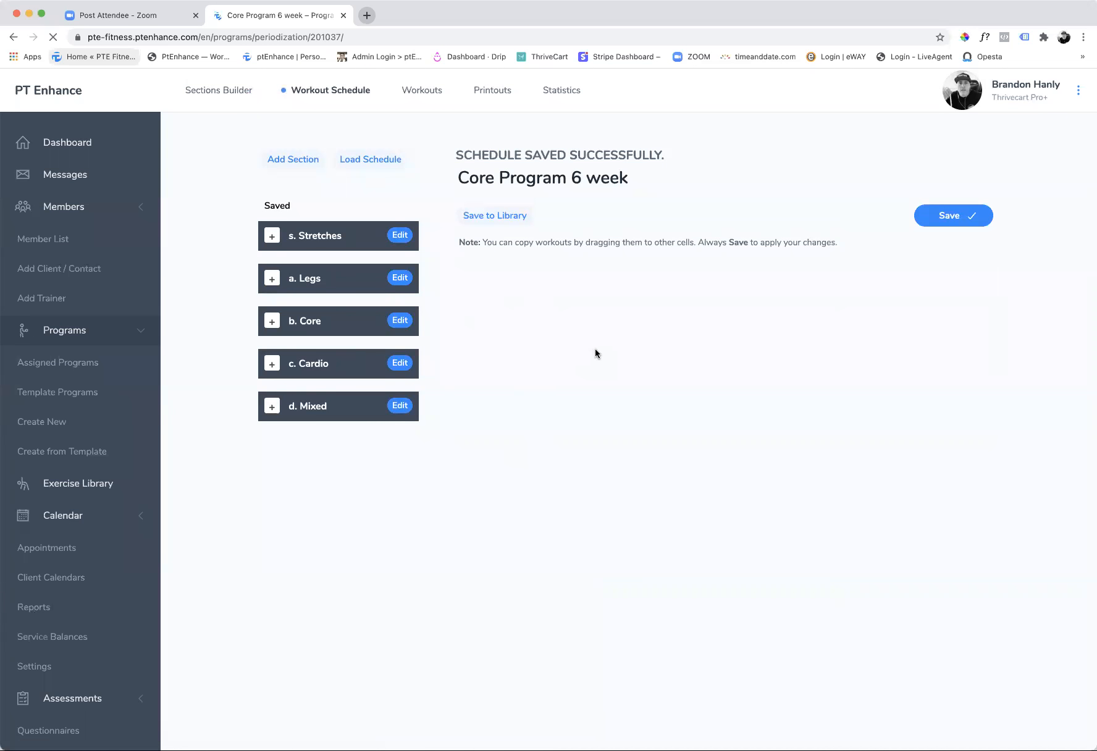
- Collapse all five section lists beside the six-week schedule again
click(273, 238)
click(273, 279)
click(274, 327)
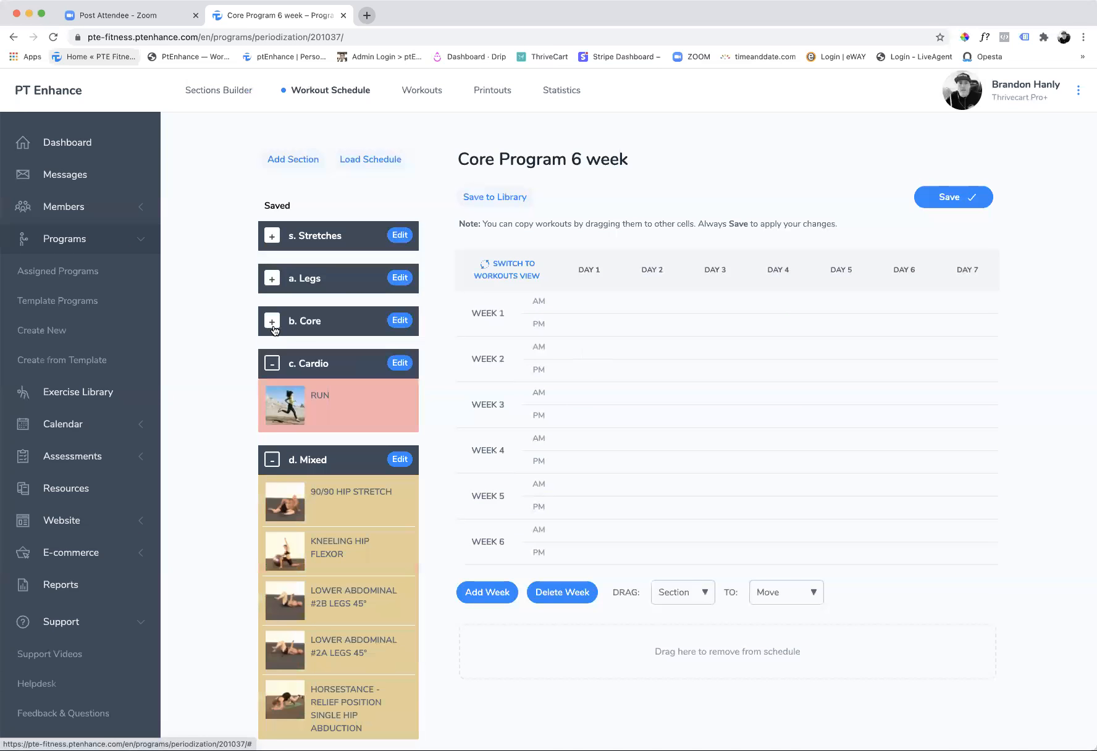
click(272, 365)
click(271, 407)
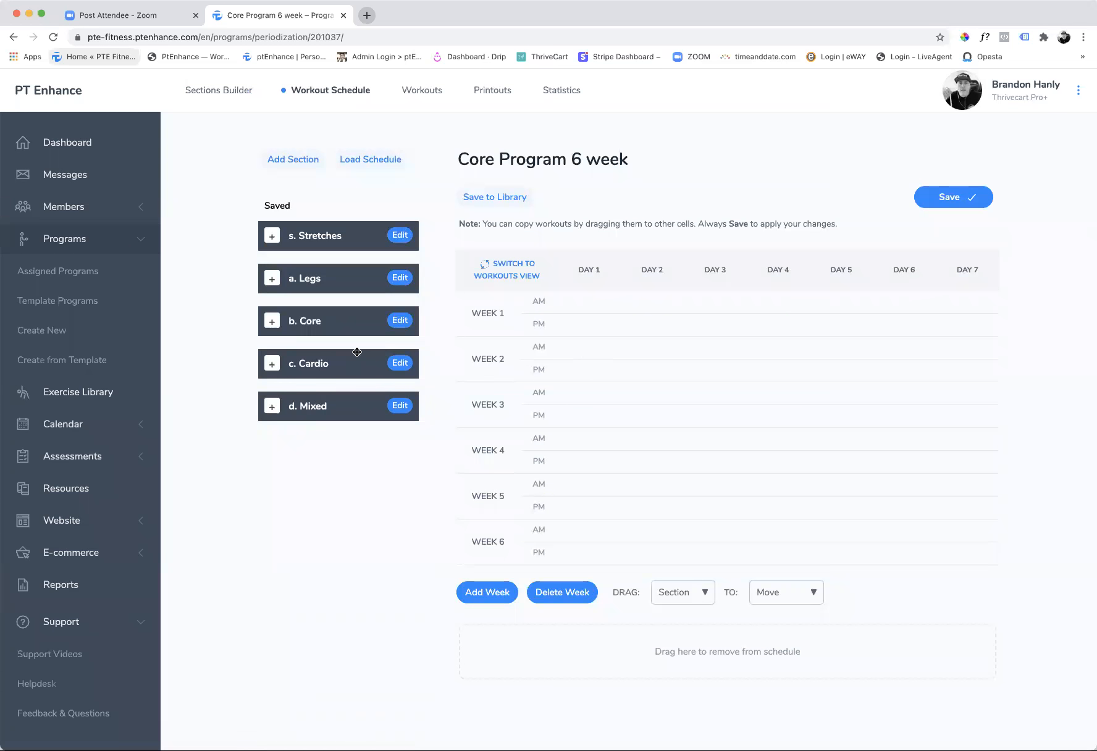
- Schedule Week 1 mornings with Stretches and Legs on Day 1, Stretches and Cardio on Day 3, and Mixed on Day 5
drag(319, 235, 580, 304)
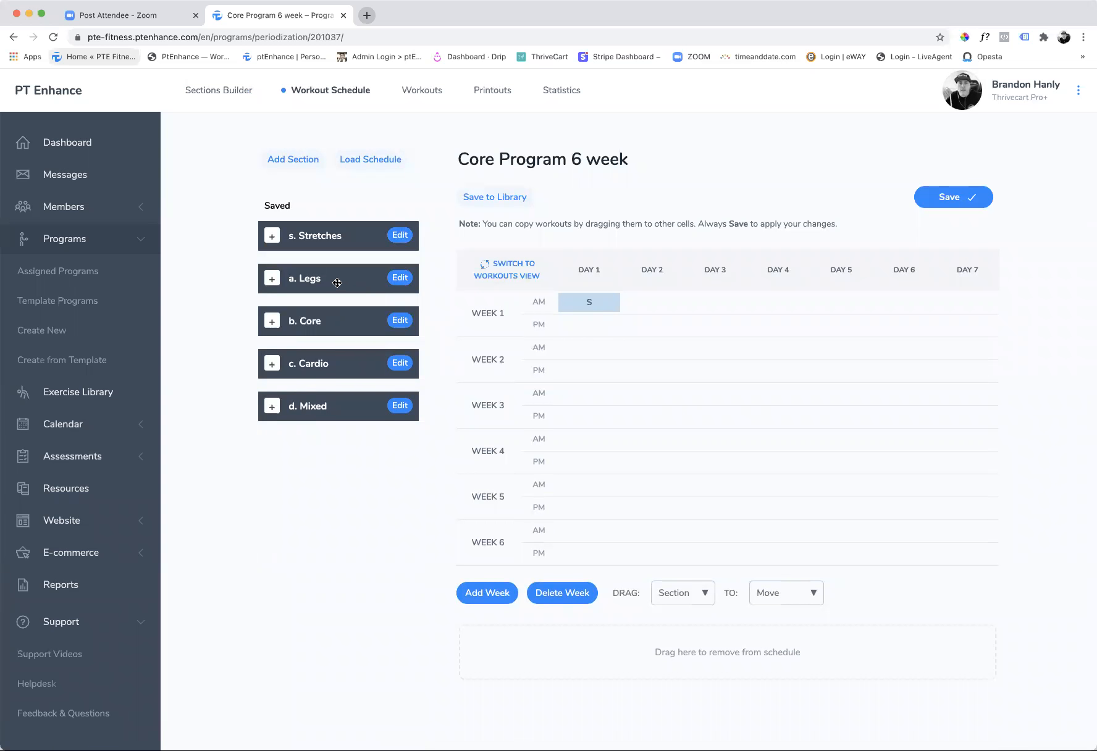
drag(332, 282, 580, 316)
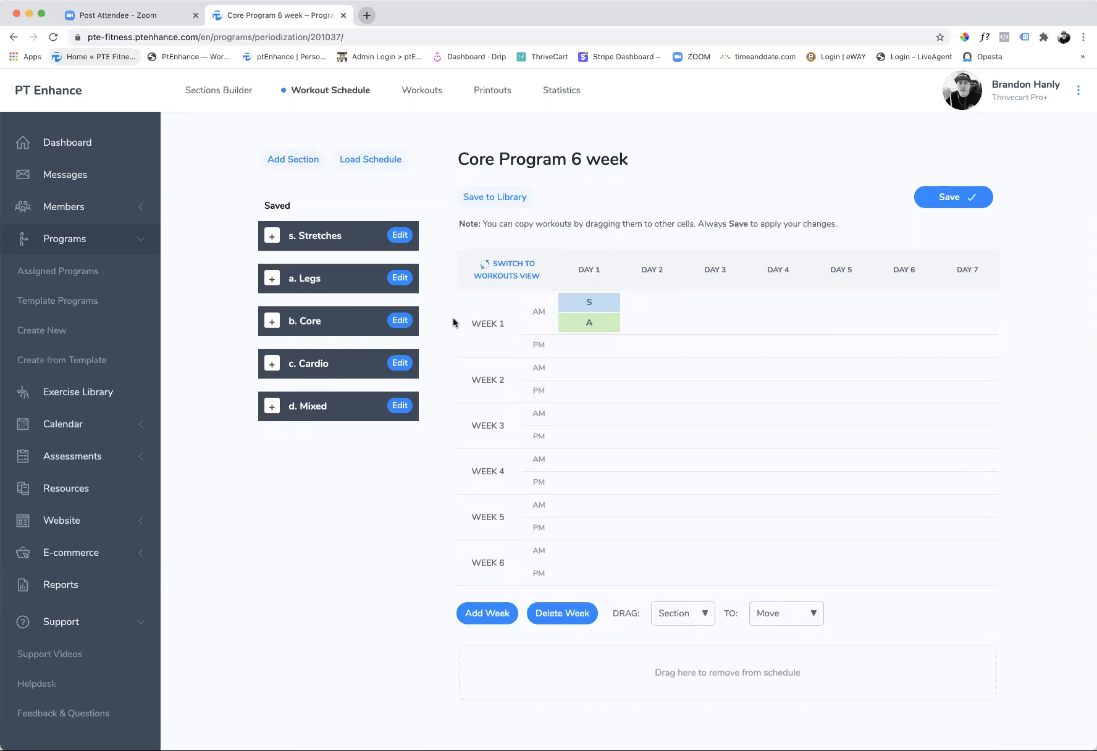
drag(332, 239, 720, 289)
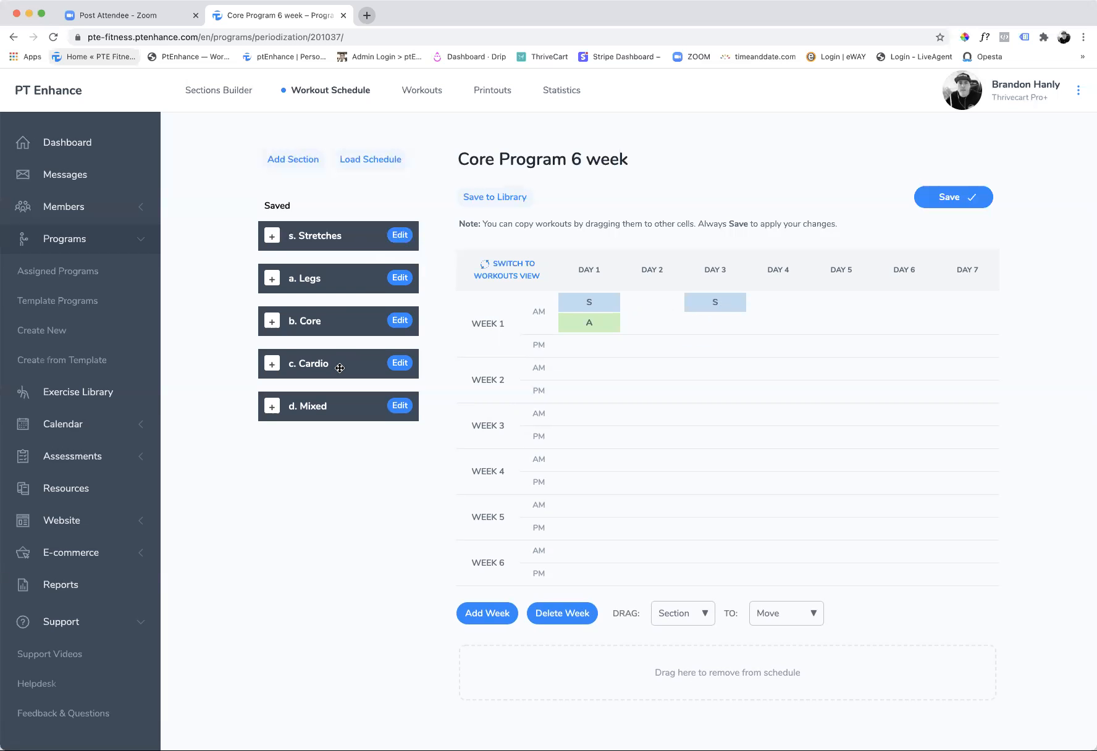
drag(336, 365, 711, 314)
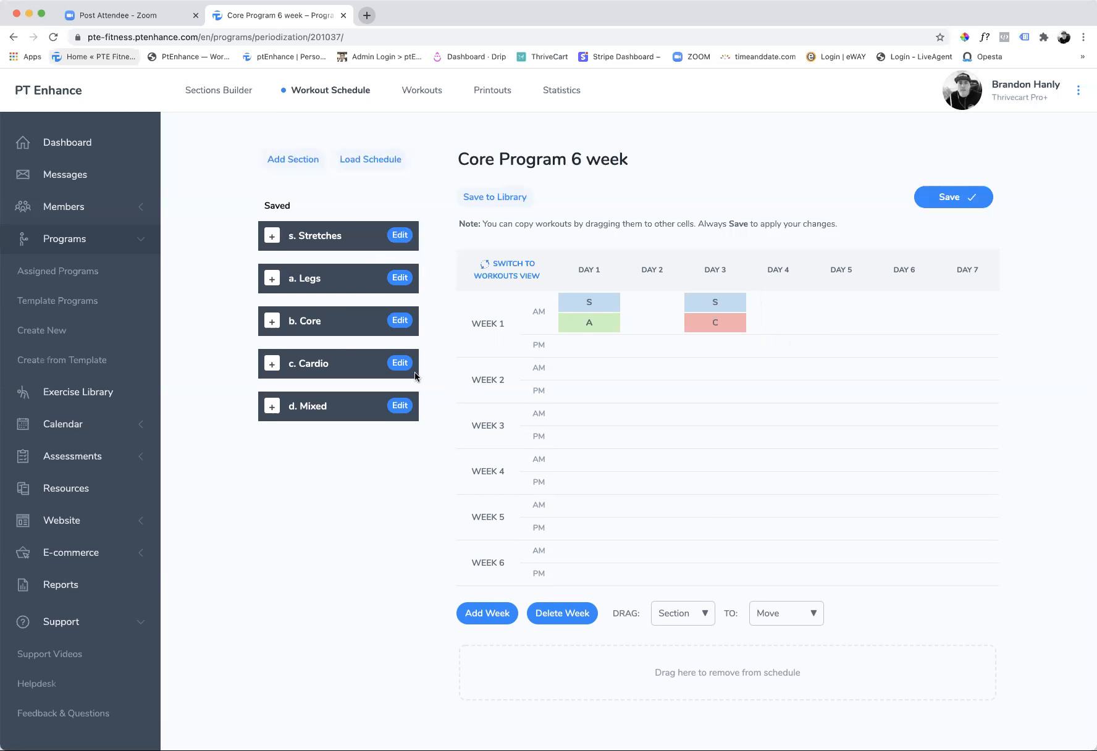
drag(309, 408, 846, 319)
- Schedule Week 2 with Cardio on Day 1 PM, Legs on Day 3 PM and Mixed on Day 5 AM
drag(328, 365, 592, 391)
drag(590, 323, 707, 413)
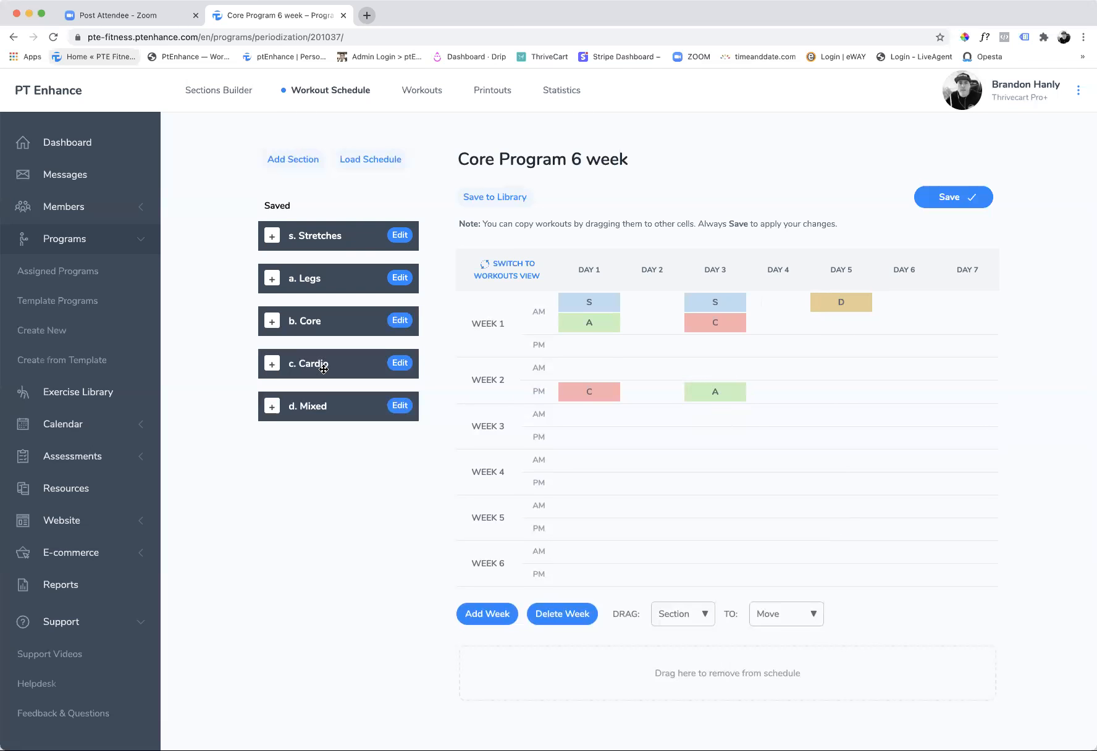
drag(320, 410, 858, 374)
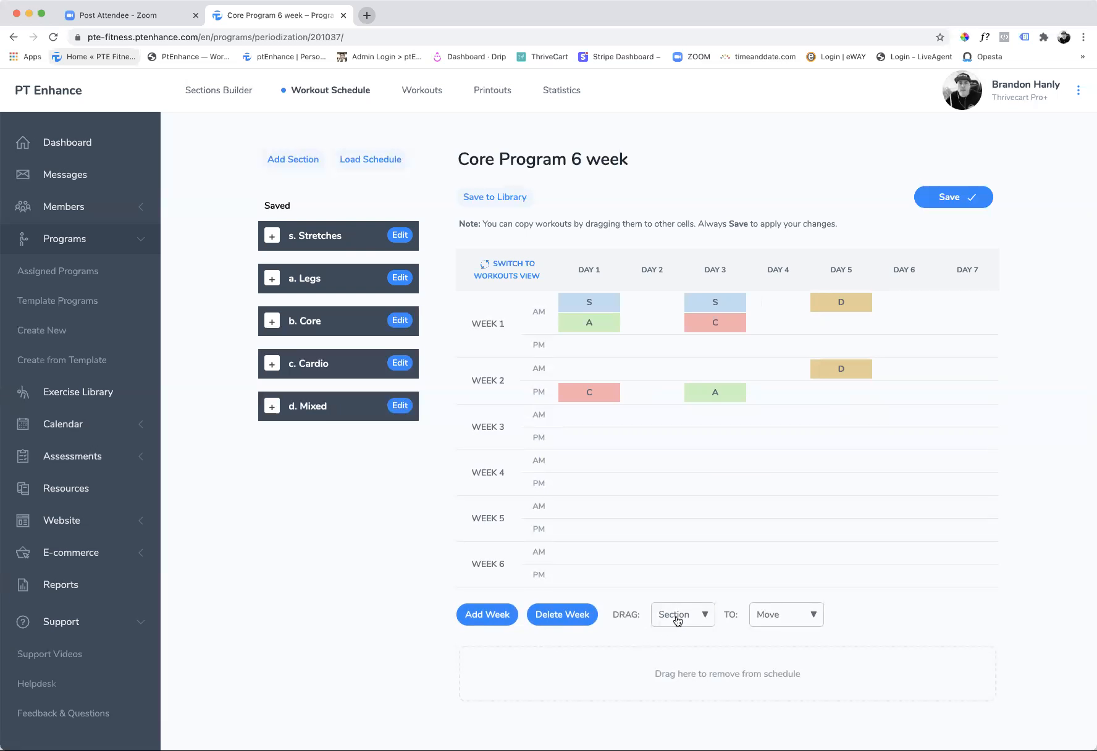
- Switch the schedule to copying whole workouts and copy the Week 1 Day 1 AM workout to Day 1 AM of Weeks 4, 5 and 6
mouse_move(578, 395)
mouse_down()
mouse_move(587, 474)
mouse_move(581, 395)
mouse_up()
click(691, 619)
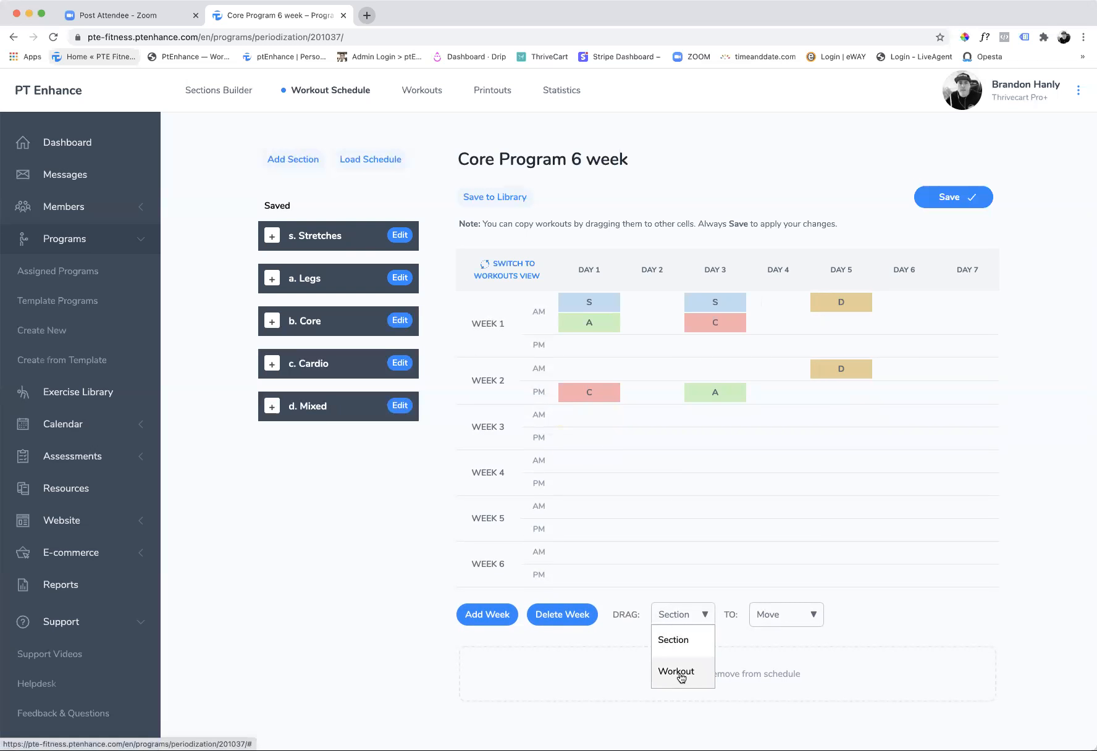
click(680, 675)
mouse_move(588, 304)
mouse_down()
mouse_move(587, 351)
mouse_move(590, 309)
mouse_up()
click(783, 614)
click(769, 671)
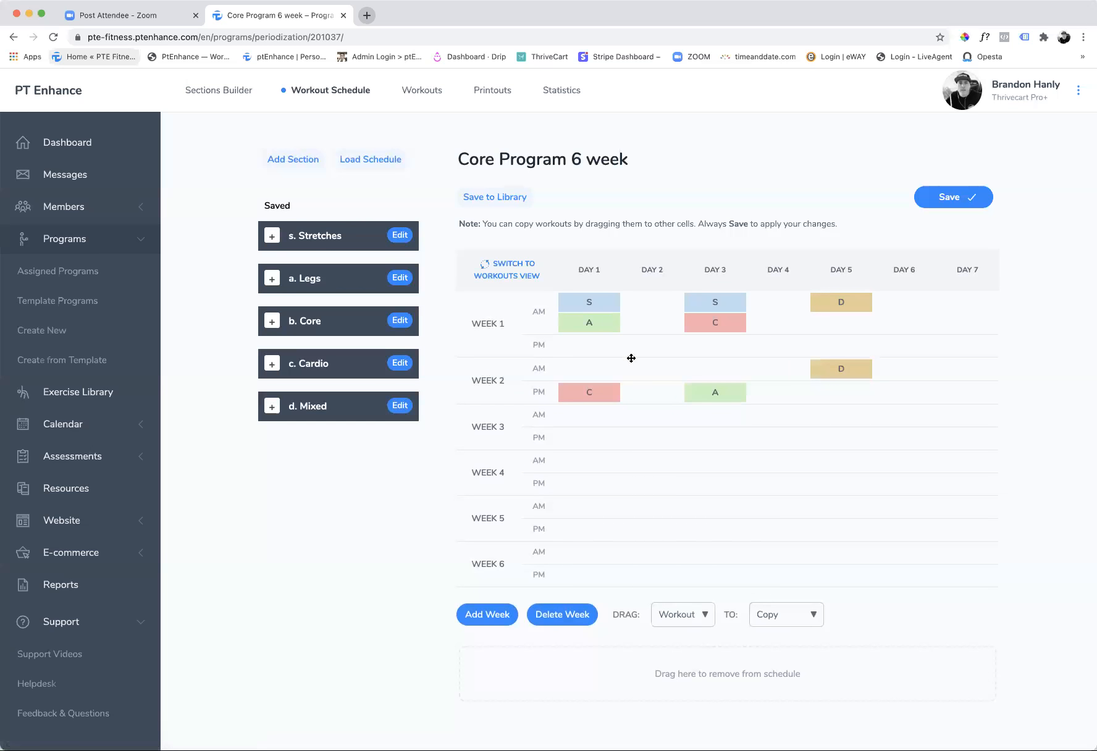
drag(594, 303, 610, 606)
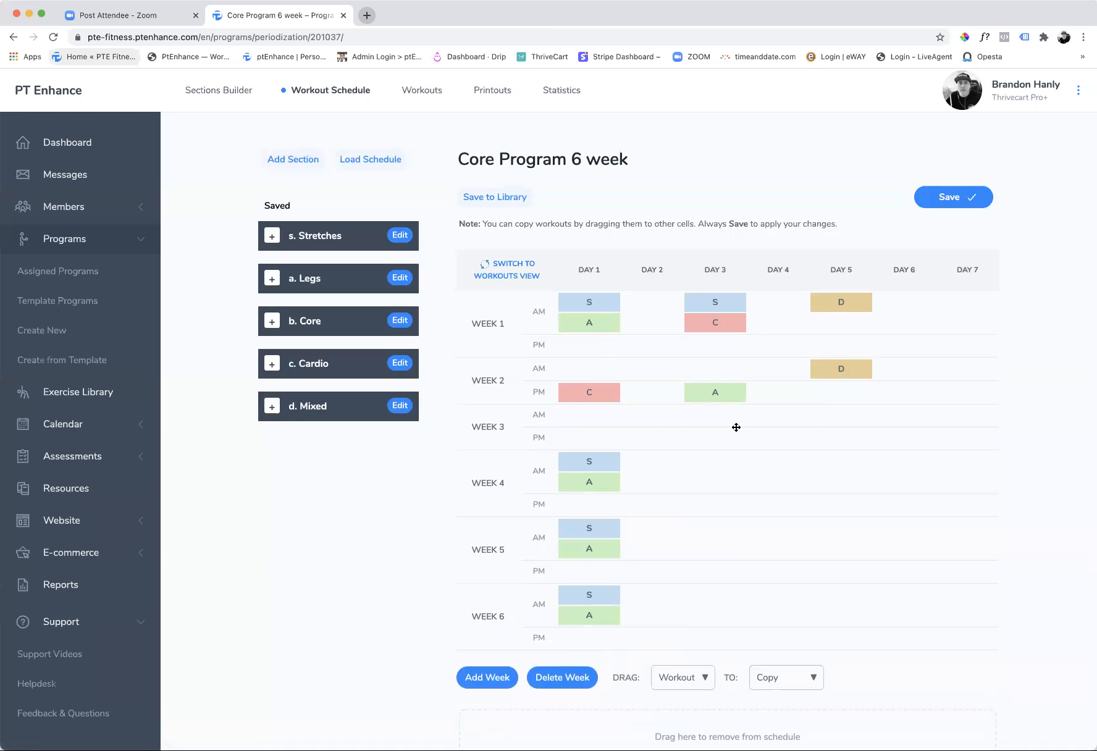
- Switch to copying single sections, copy Mixed from Week 2 Day 5 to Week 4 Day 5 PM, and save the schedule
click(678, 677)
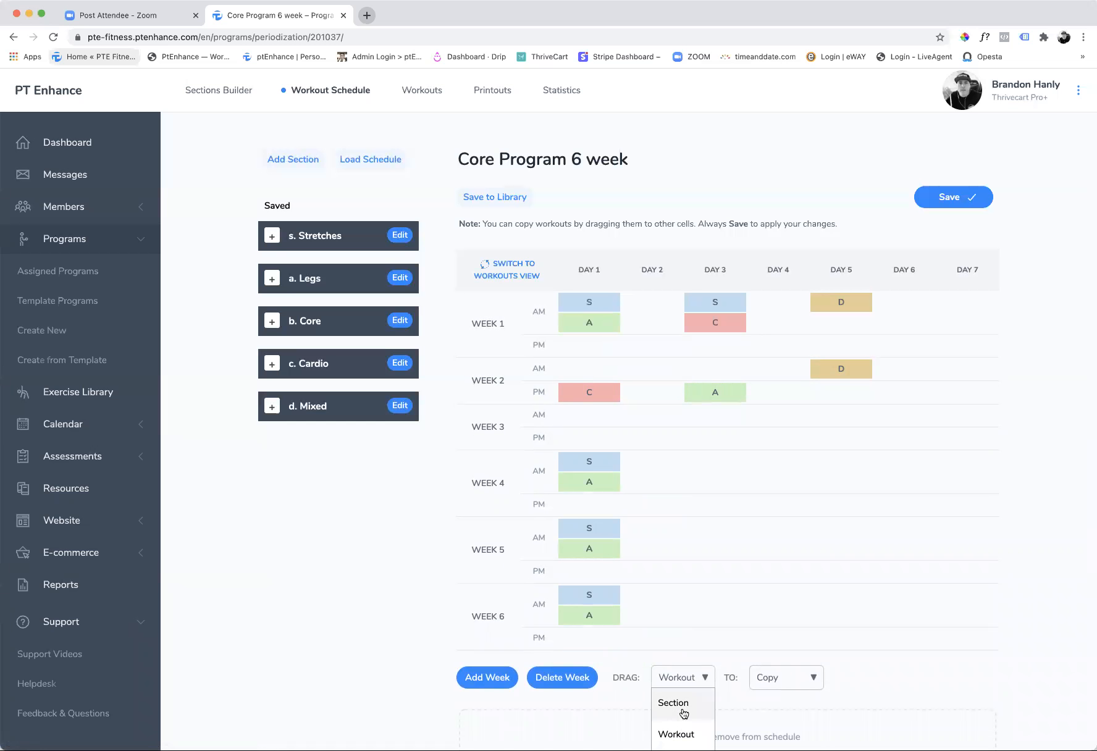
click(681, 708)
drag(841, 370, 840, 504)
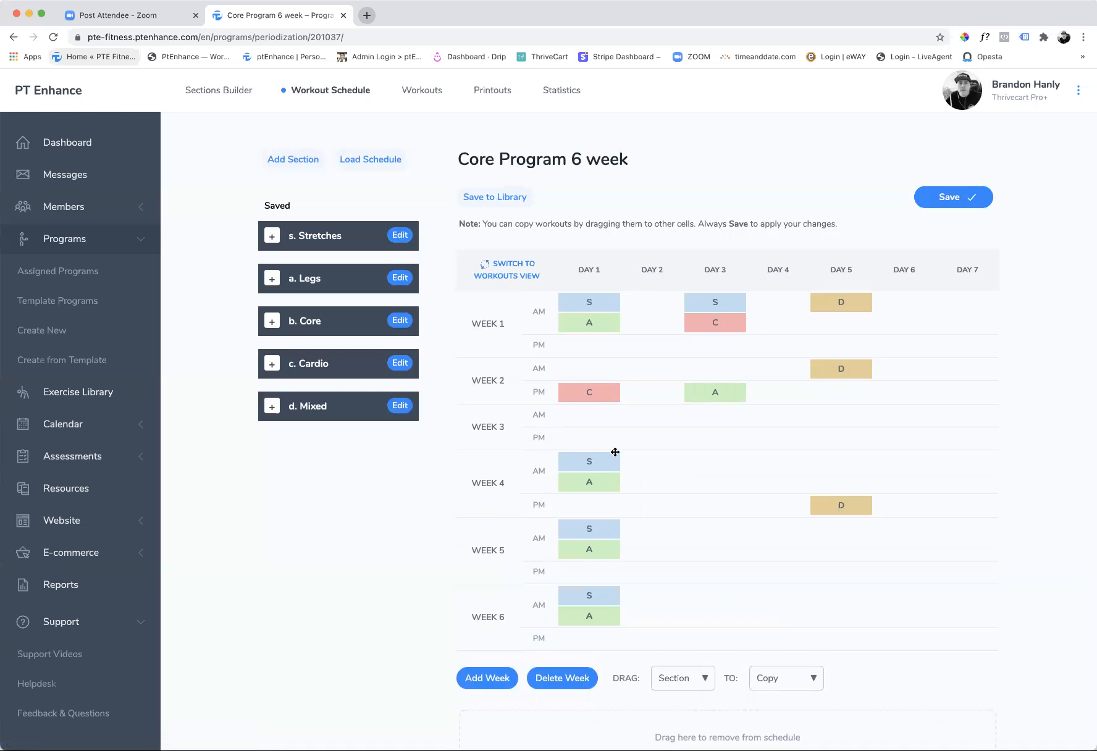
click(933, 204)
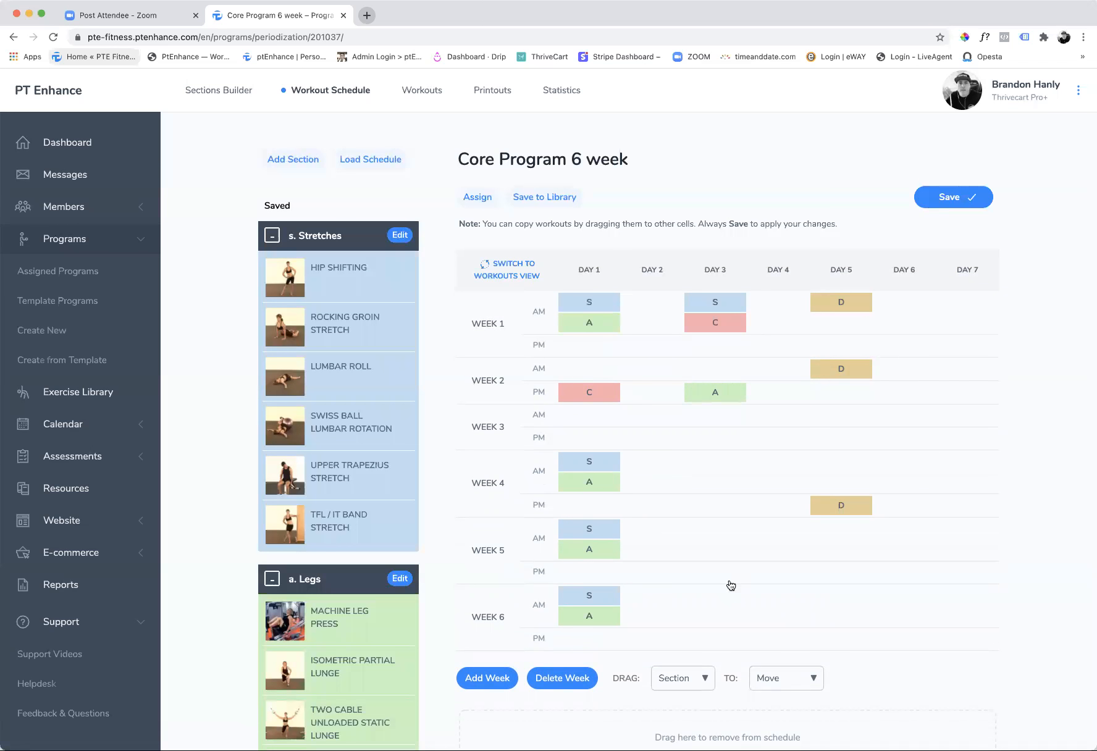
- Assign Core Program 6 week to the test client with a start date of November 23, 2020
click(479, 199)
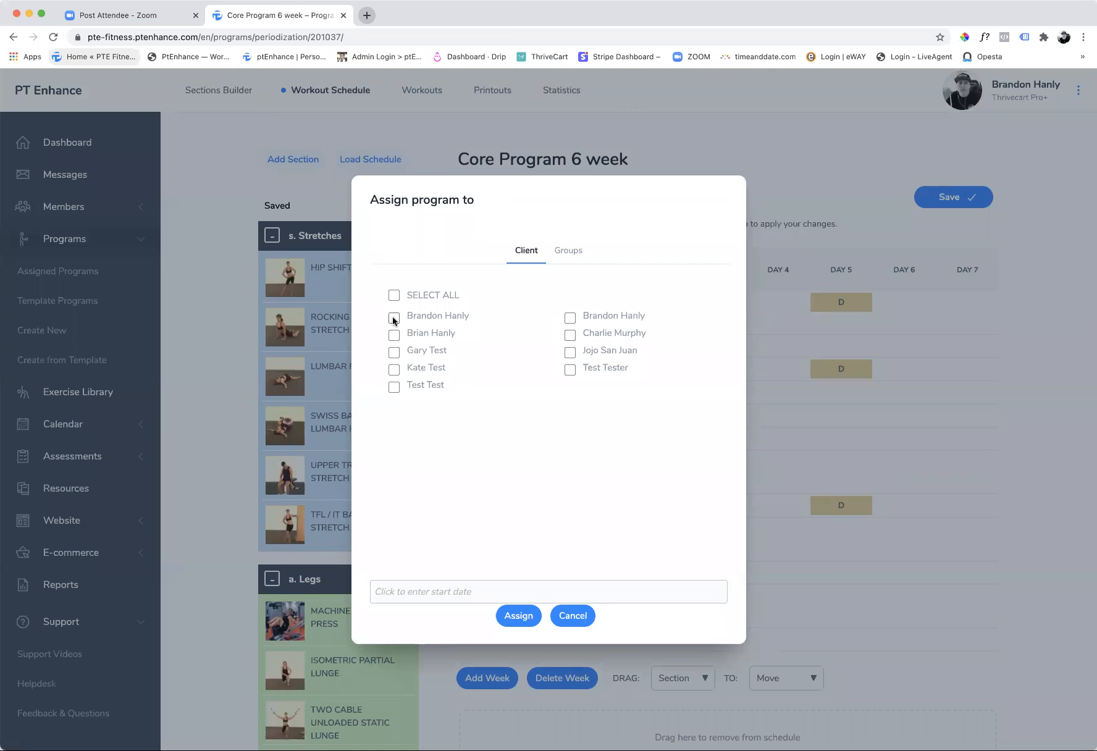
click(572, 251)
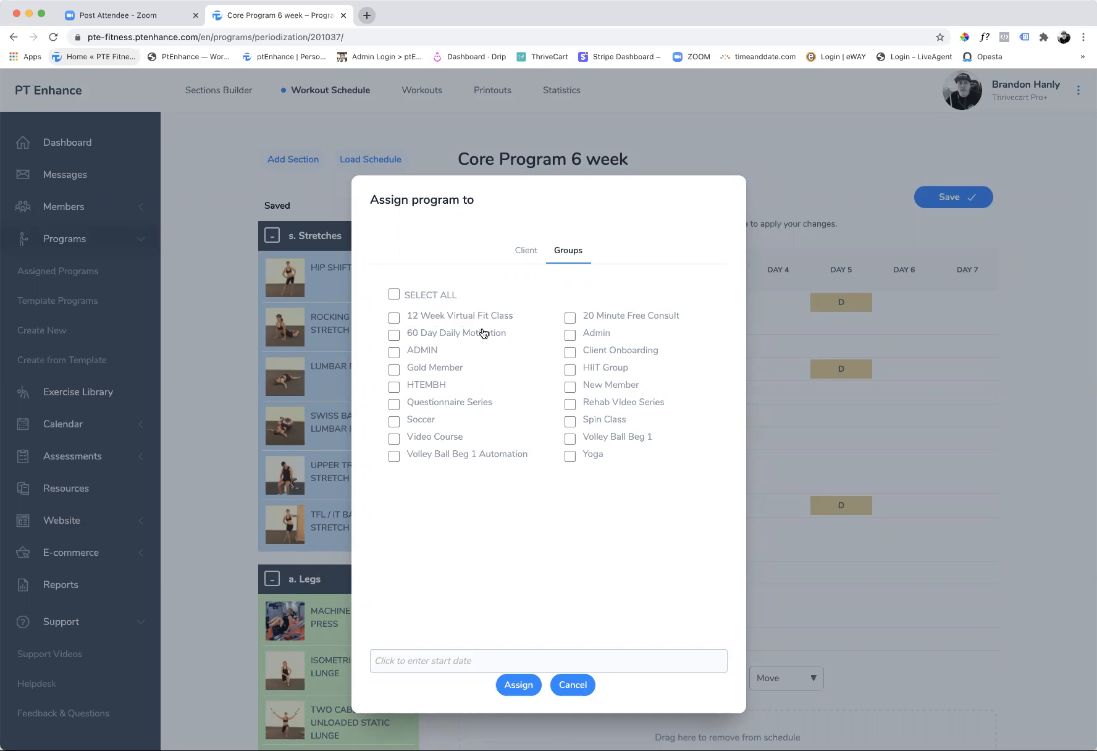
click(525, 250)
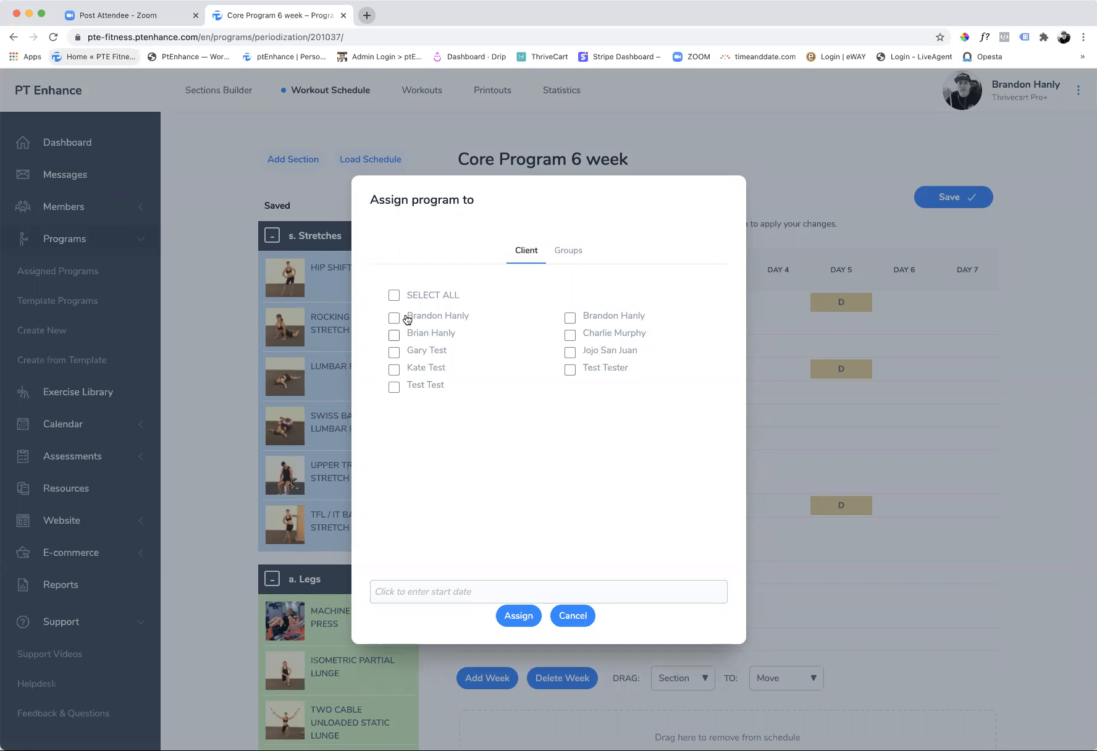
click(572, 370)
click(445, 593)
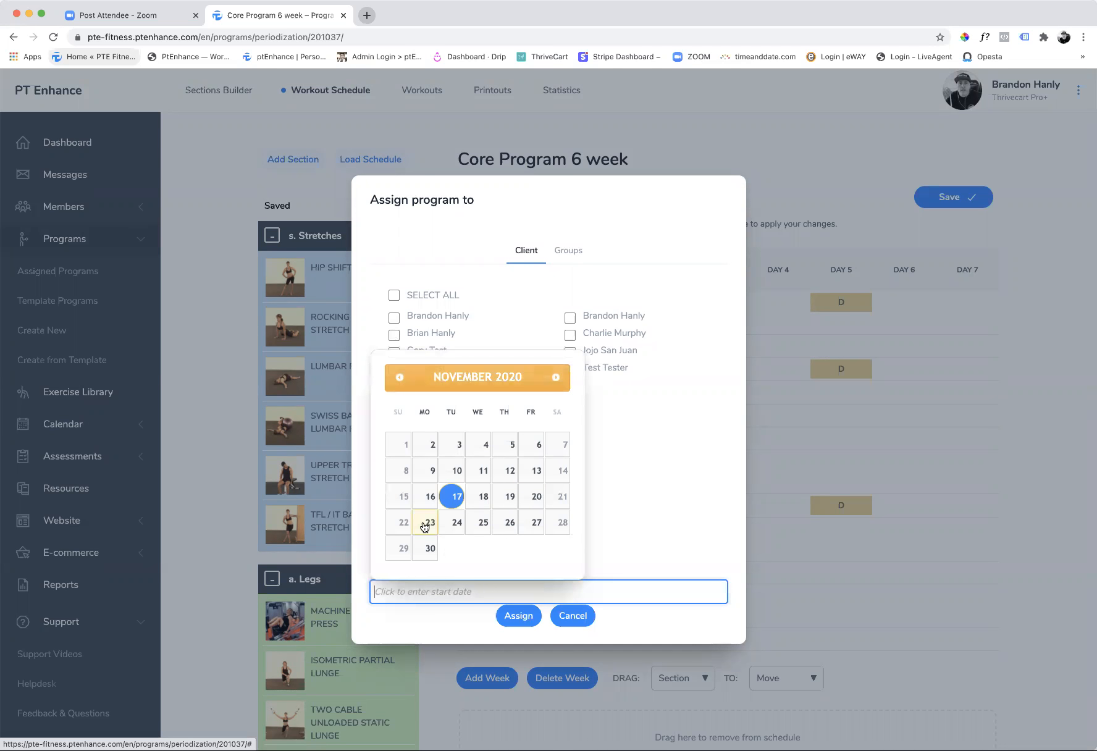
click(426, 526)
click(522, 619)
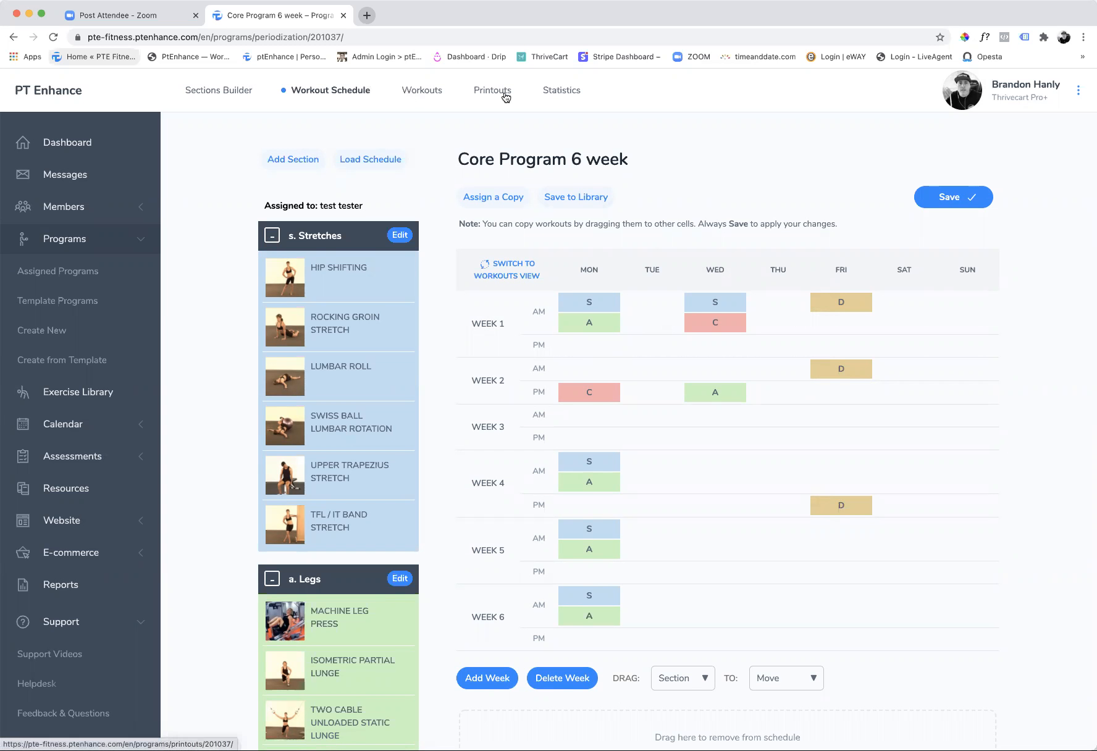
- View the program's printout formats, and list the assigned programs of the test client who received Core Program 6 week
click(495, 92)
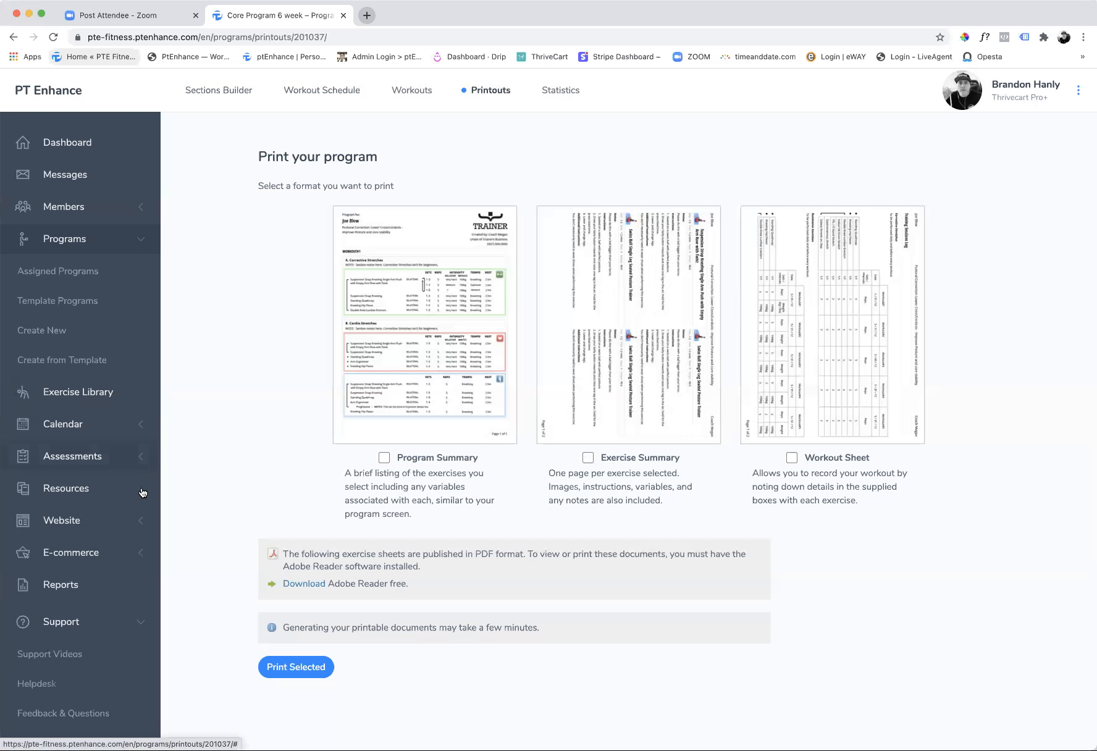
click(65, 272)
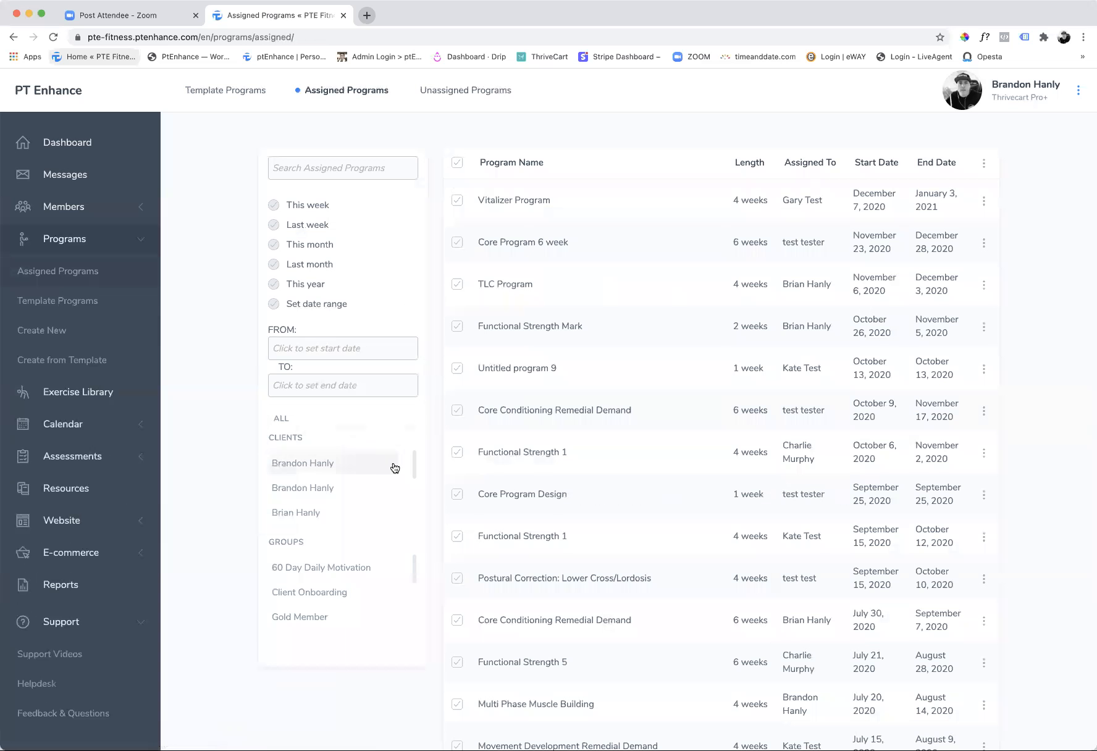
drag(414, 474, 413, 508)
scroll(413, 508, down, 3)
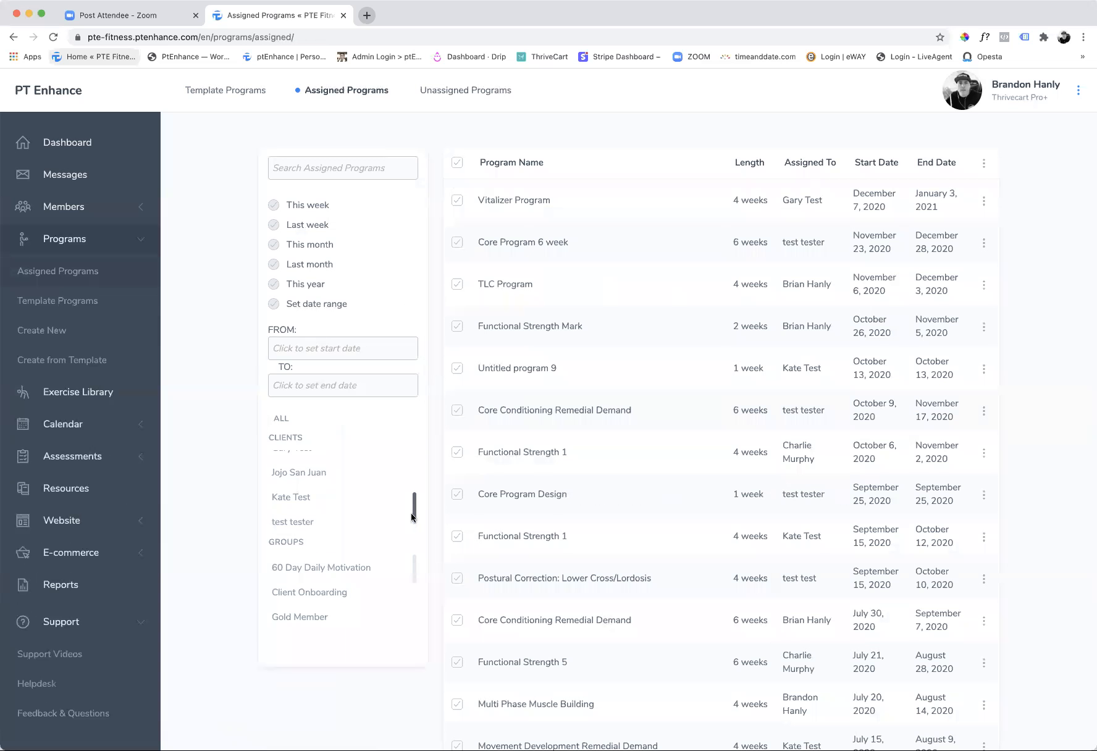
click(312, 522)
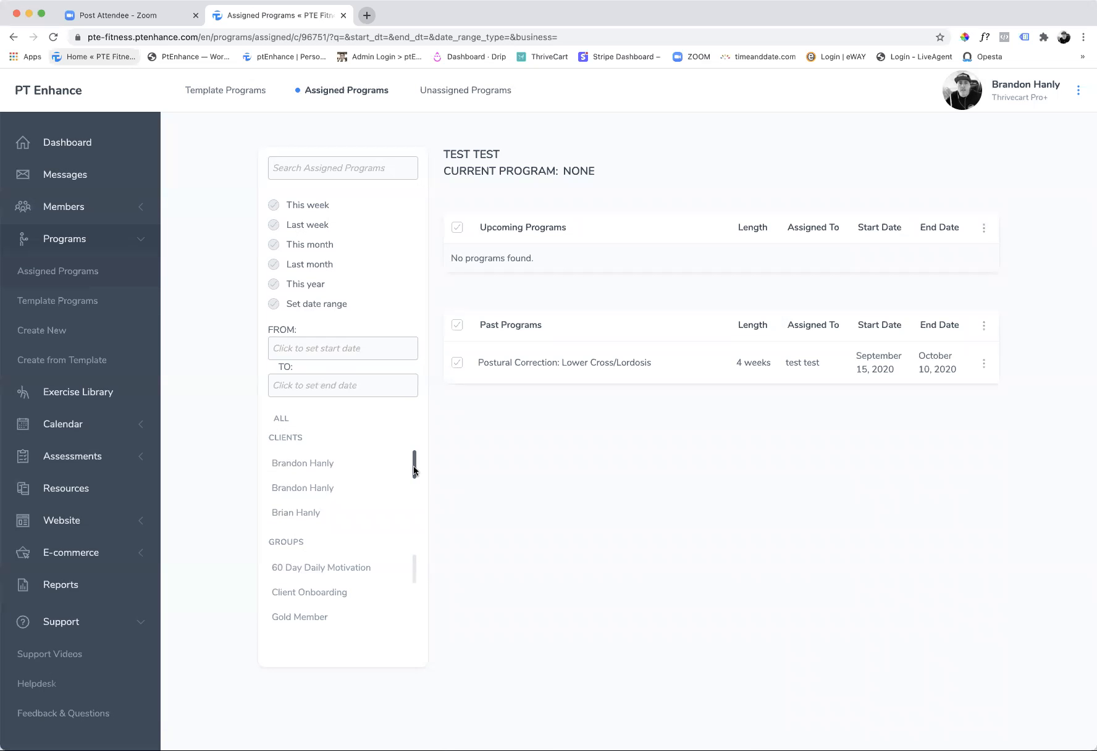
drag(414, 458, 414, 520)
click(321, 497)
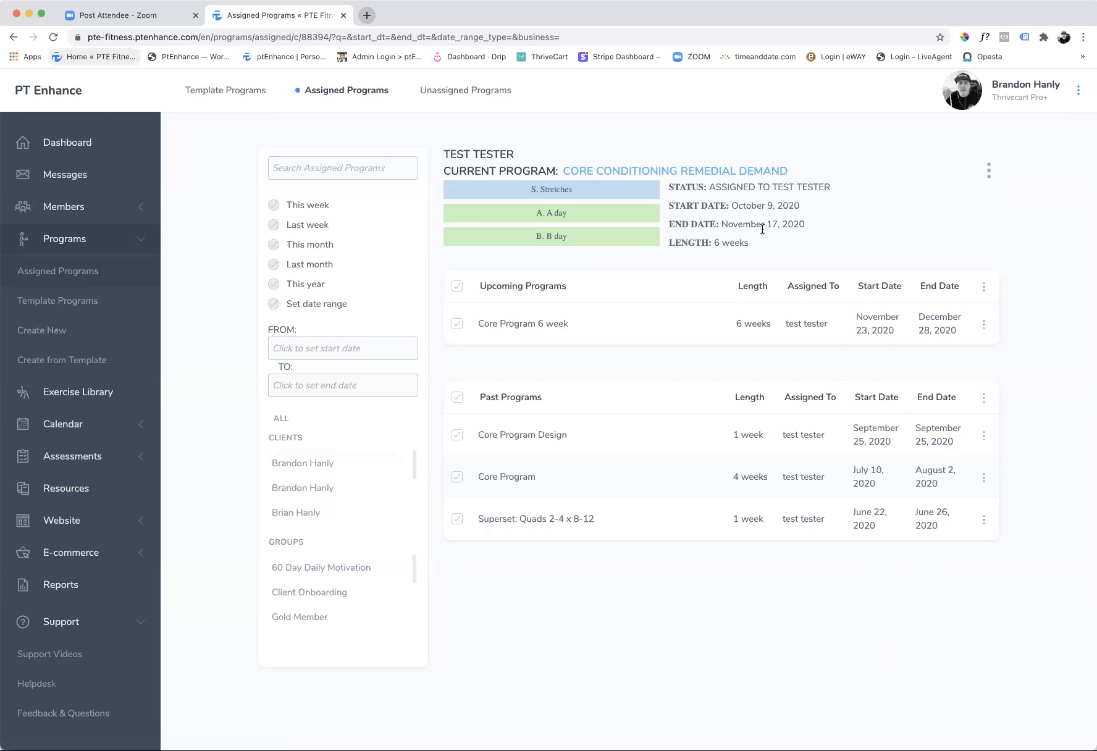
- Open the client's current program, Core Conditioning Remedial Demand, for section editing and review its sections and exercises
click(690, 172)
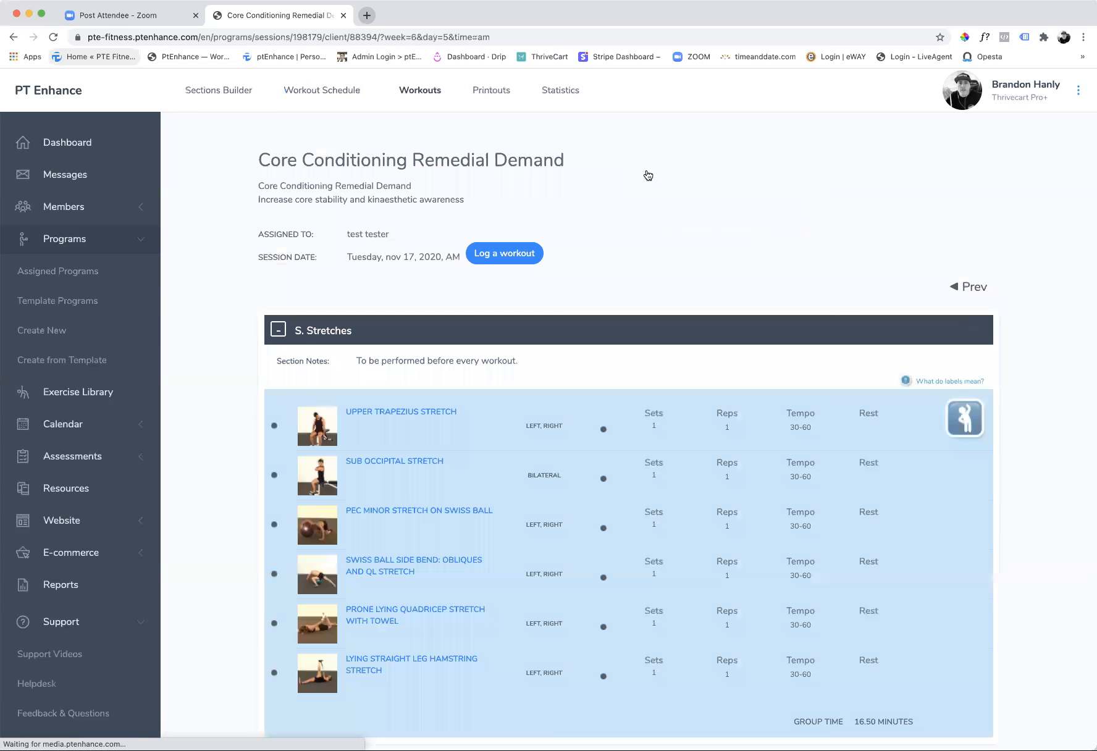
click(233, 94)
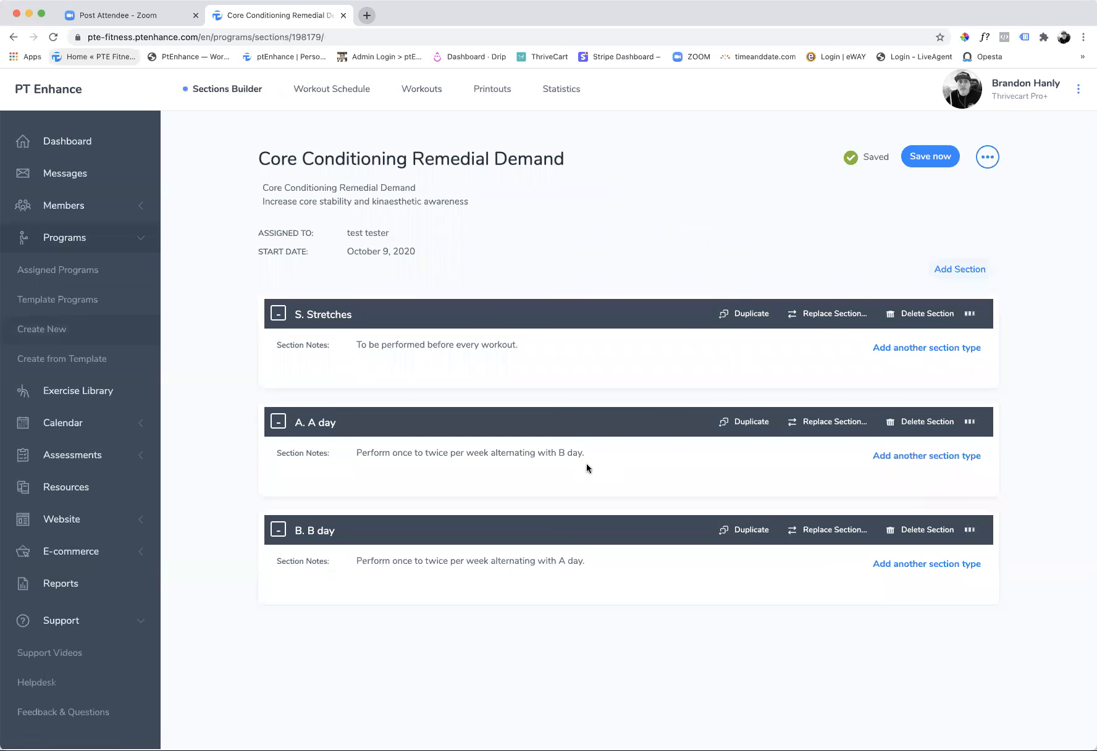
scroll(588, 482, down, 15)
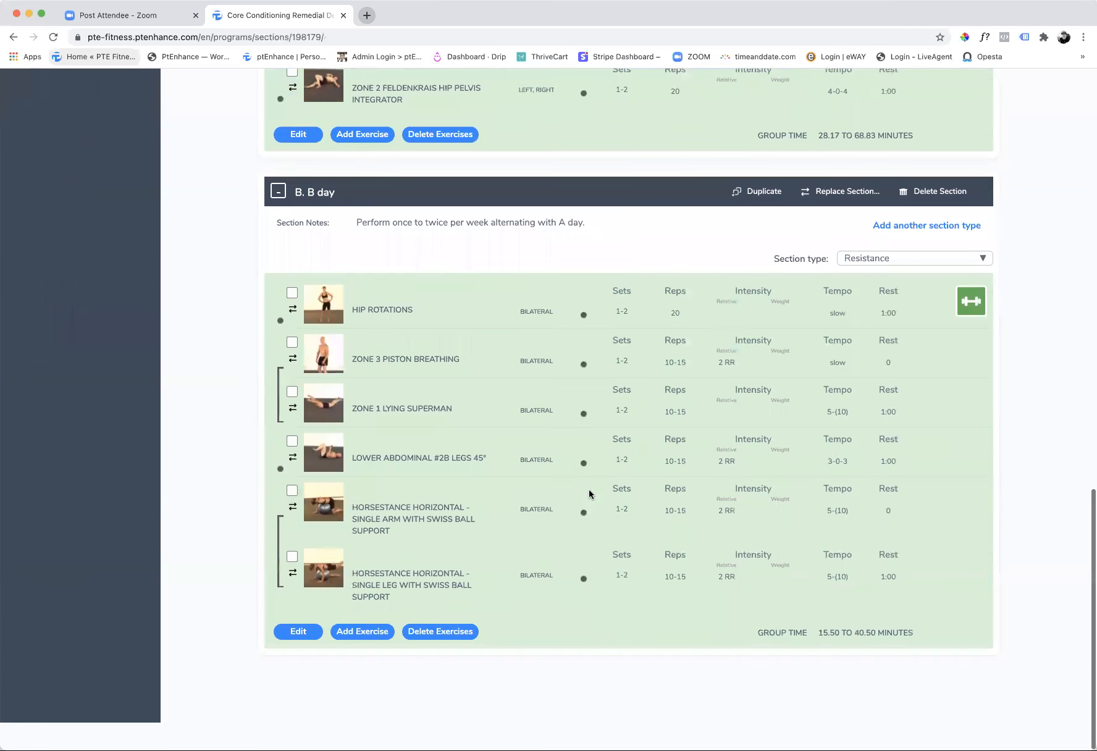
scroll(587, 497, up, 20)
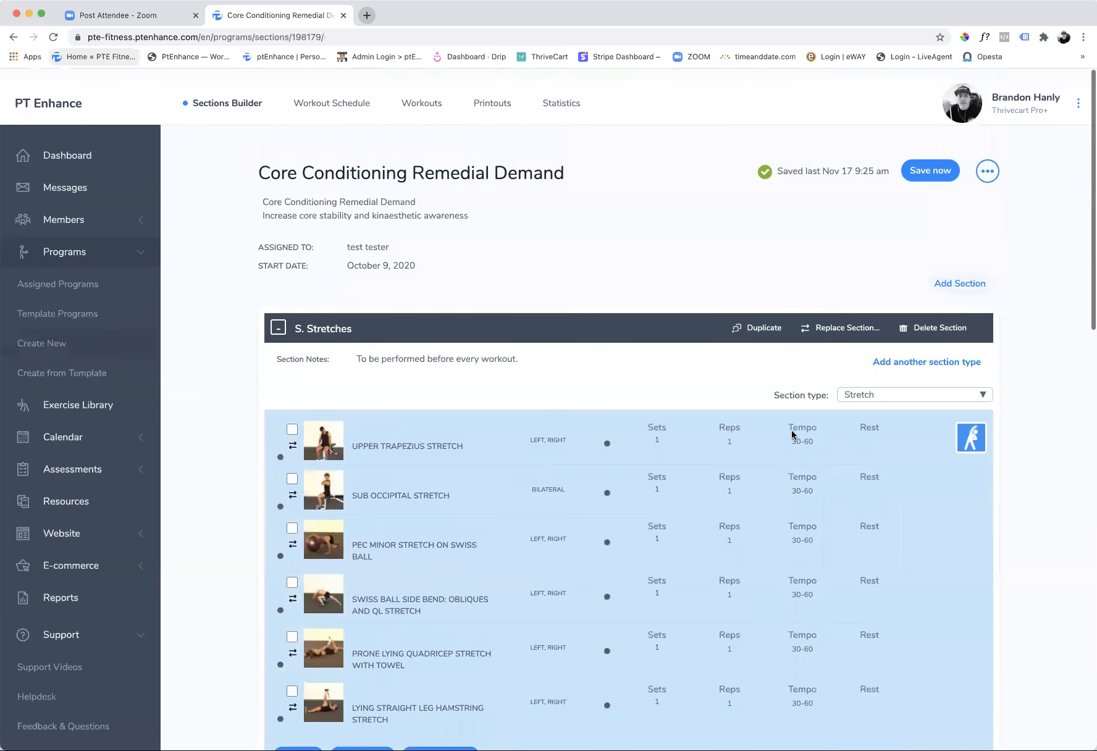
- Add a section with identifier C named Cardio to Core Conditioning Remedial Demand and set its section type to Cardio
scroll(792, 434, down, 1)
click(951, 284)
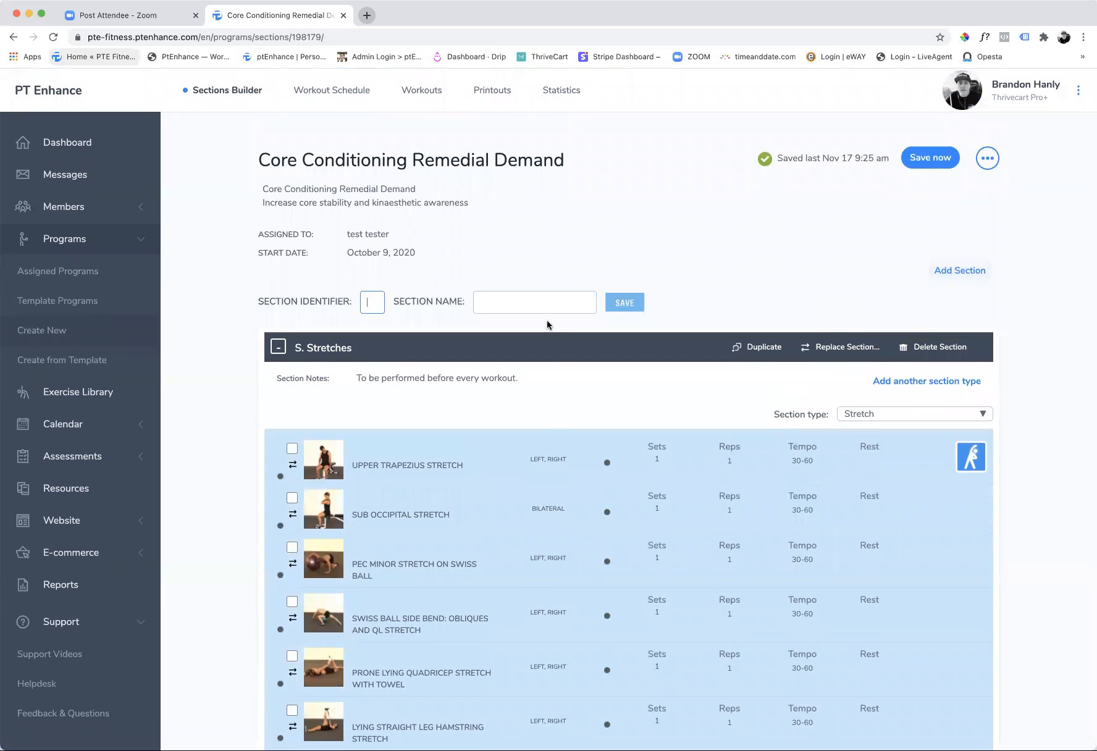
key(Tab)
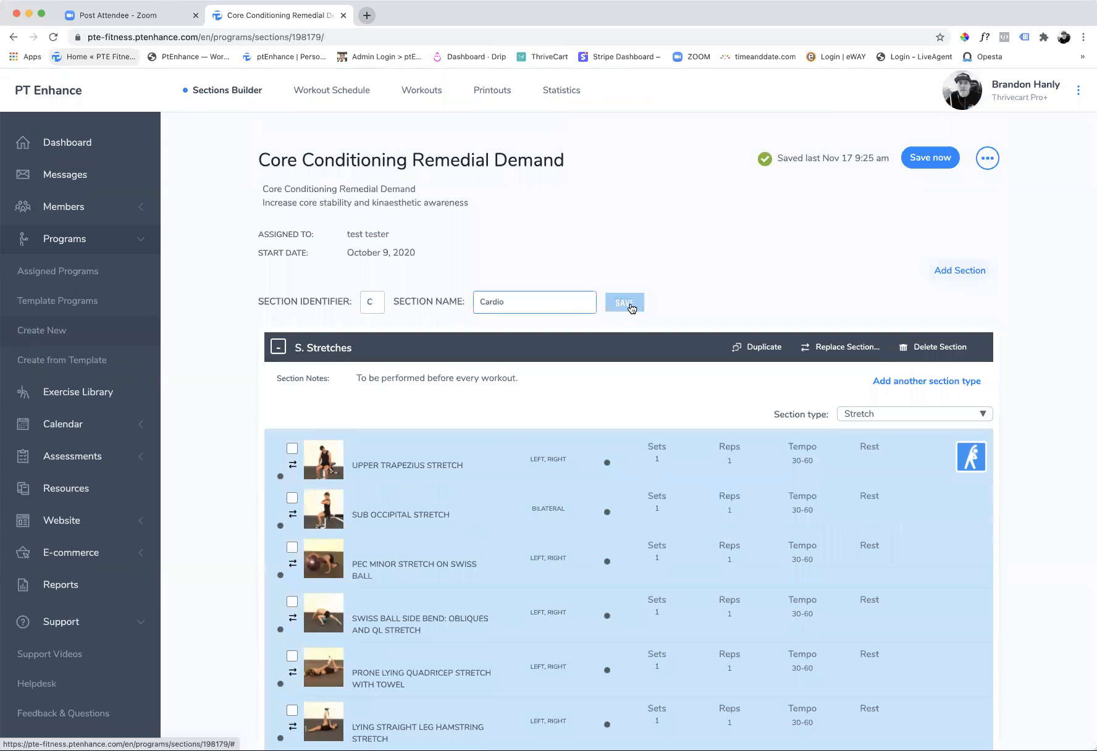
click(625, 303)
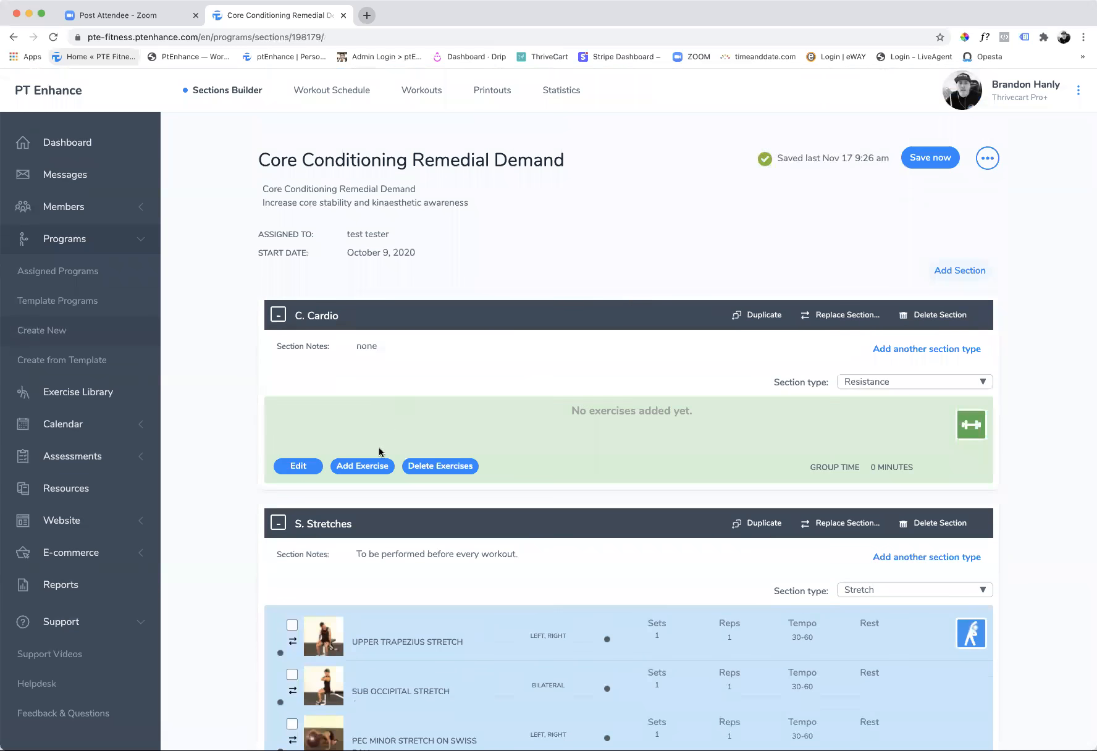
click(903, 383)
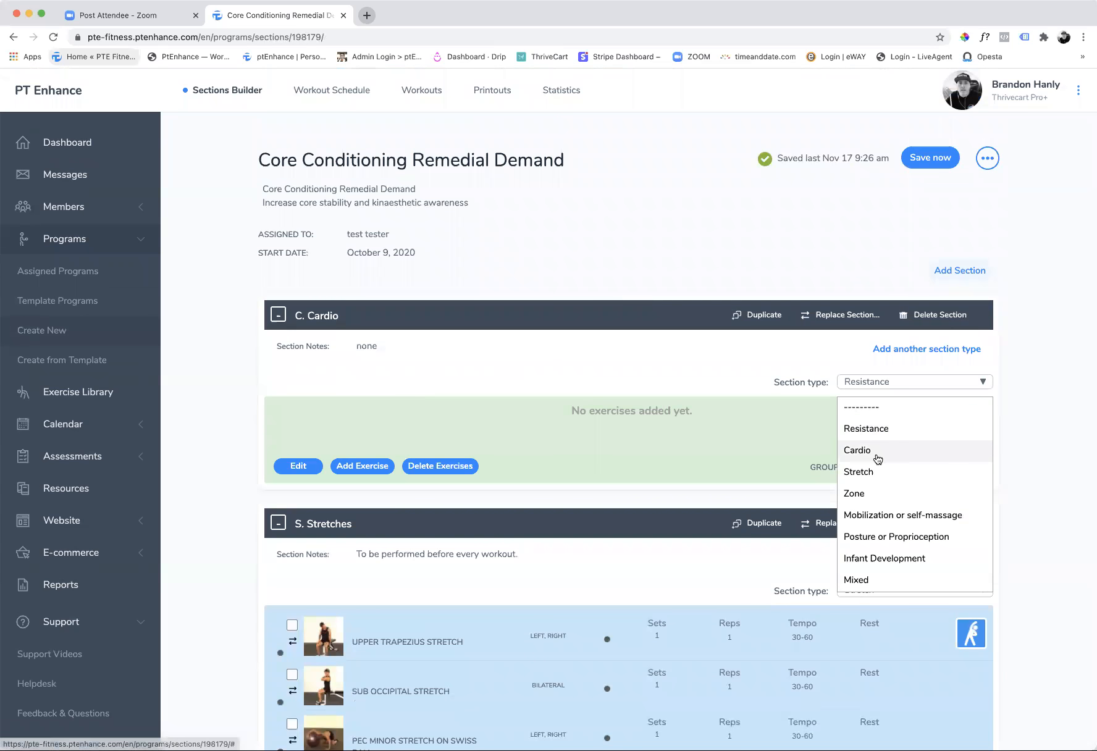
click(878, 458)
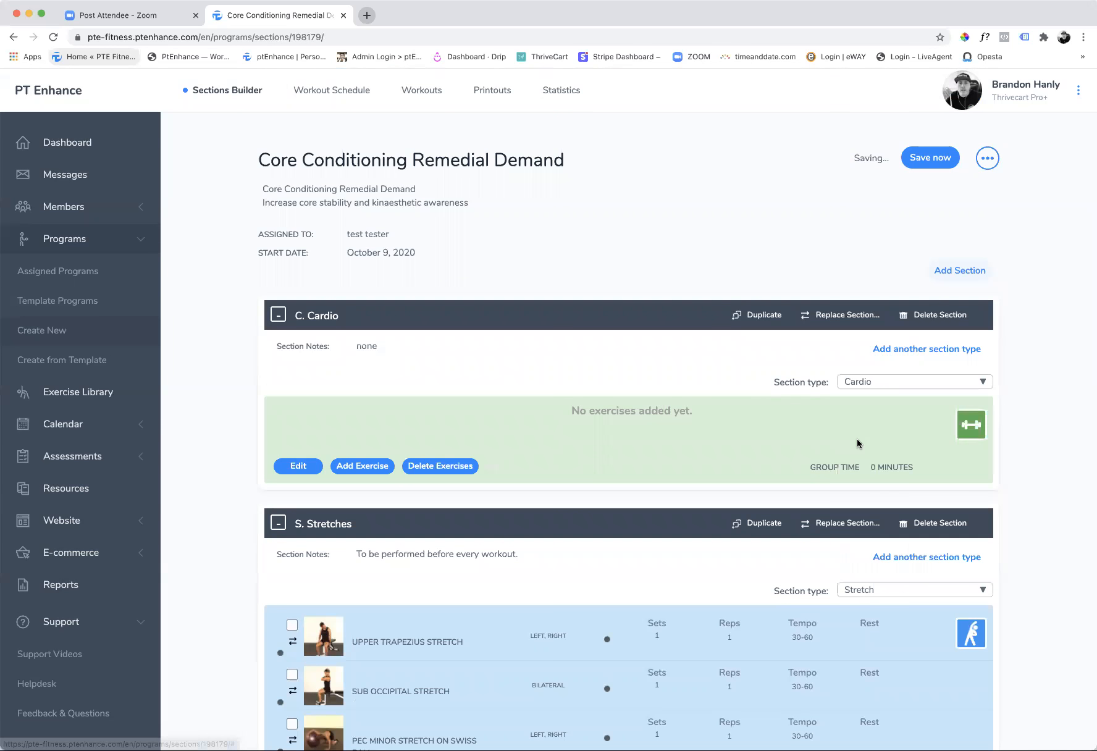
- Search the exercise library for walk and add the Walk exercise to the Cardio section
click(351, 468)
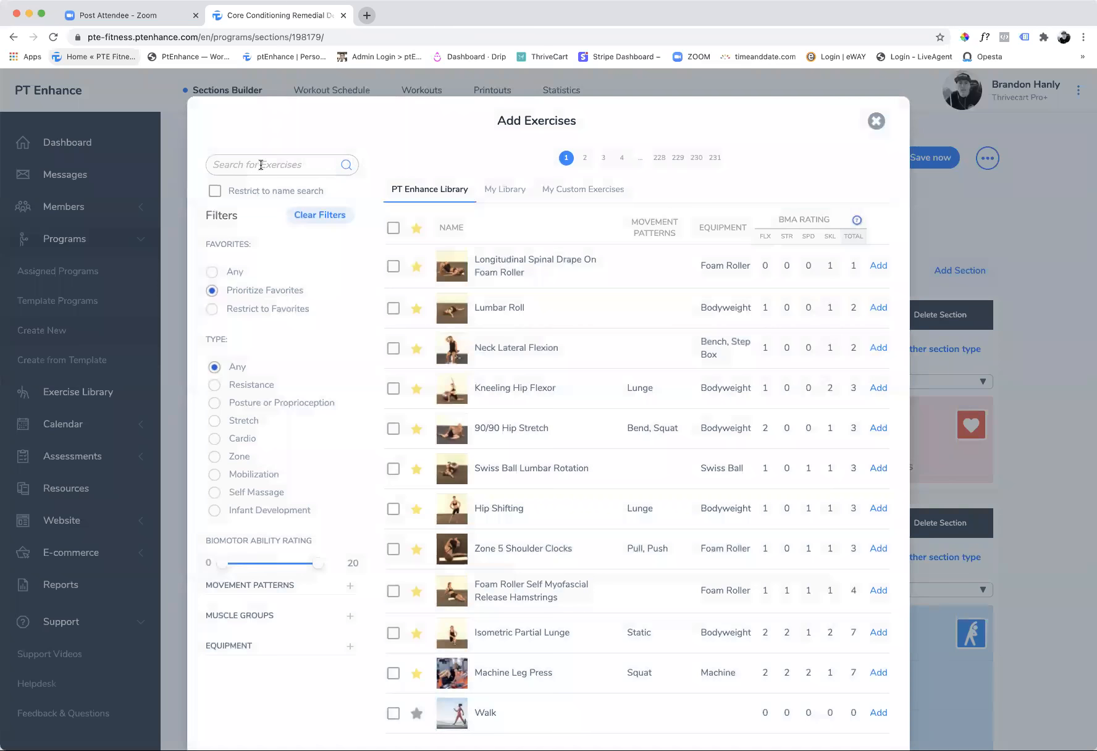
click(260, 165)
text(walk)
key(Return)
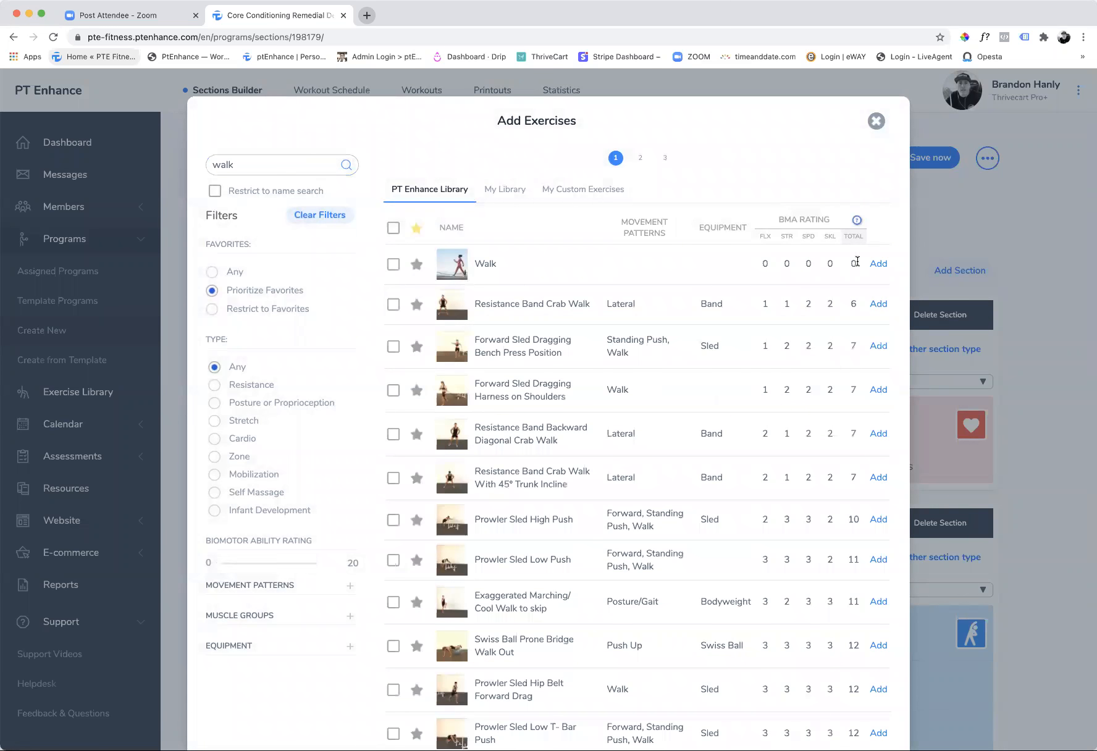
click(877, 265)
click(1054, 284)
- Set the Walk exercise's duration to 1 HR and save the Cardio section
click(303, 477)
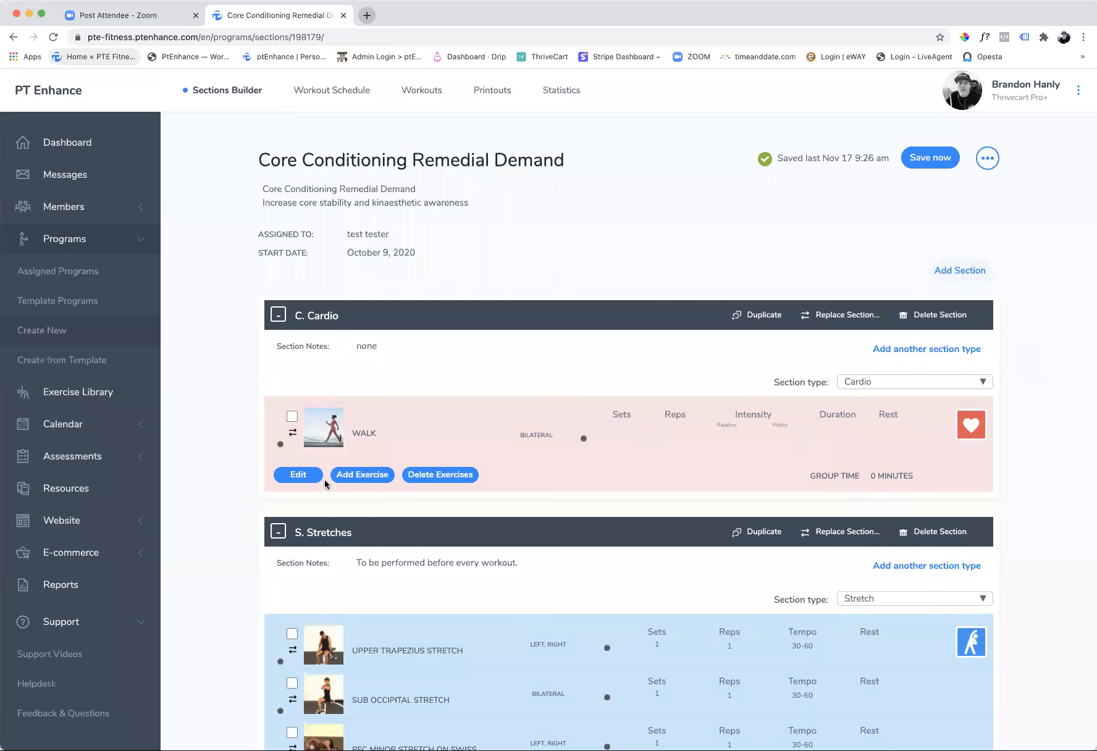
click(826, 445)
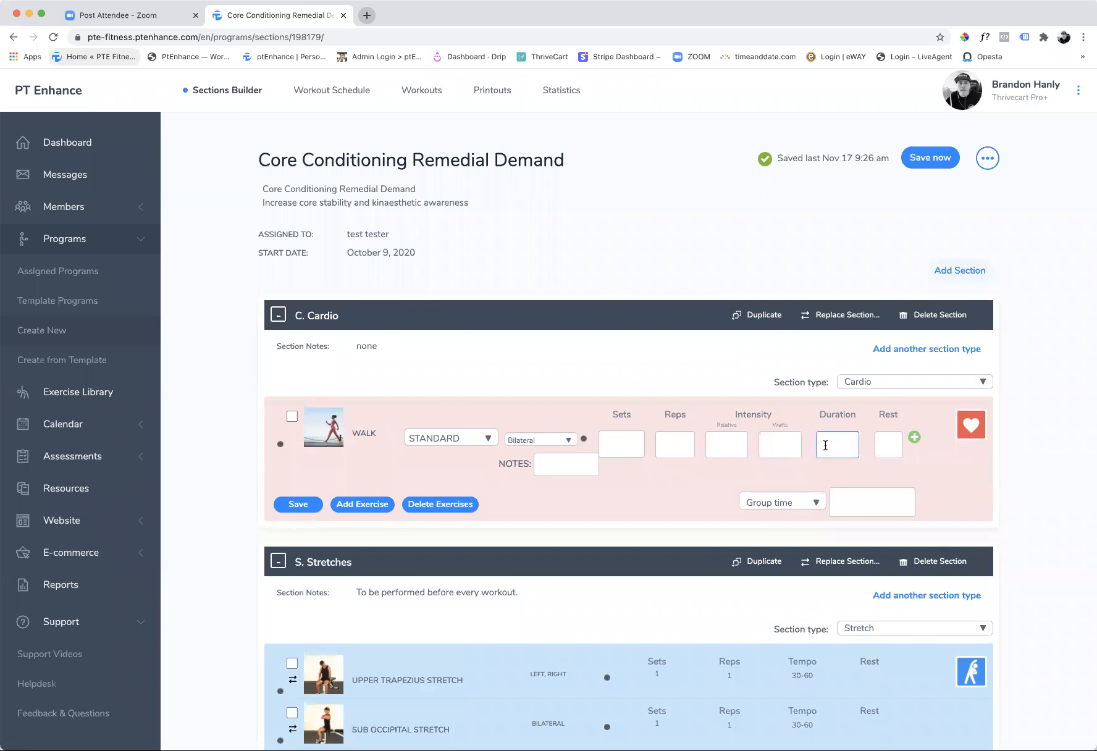
text(1 HR)
click(296, 506)
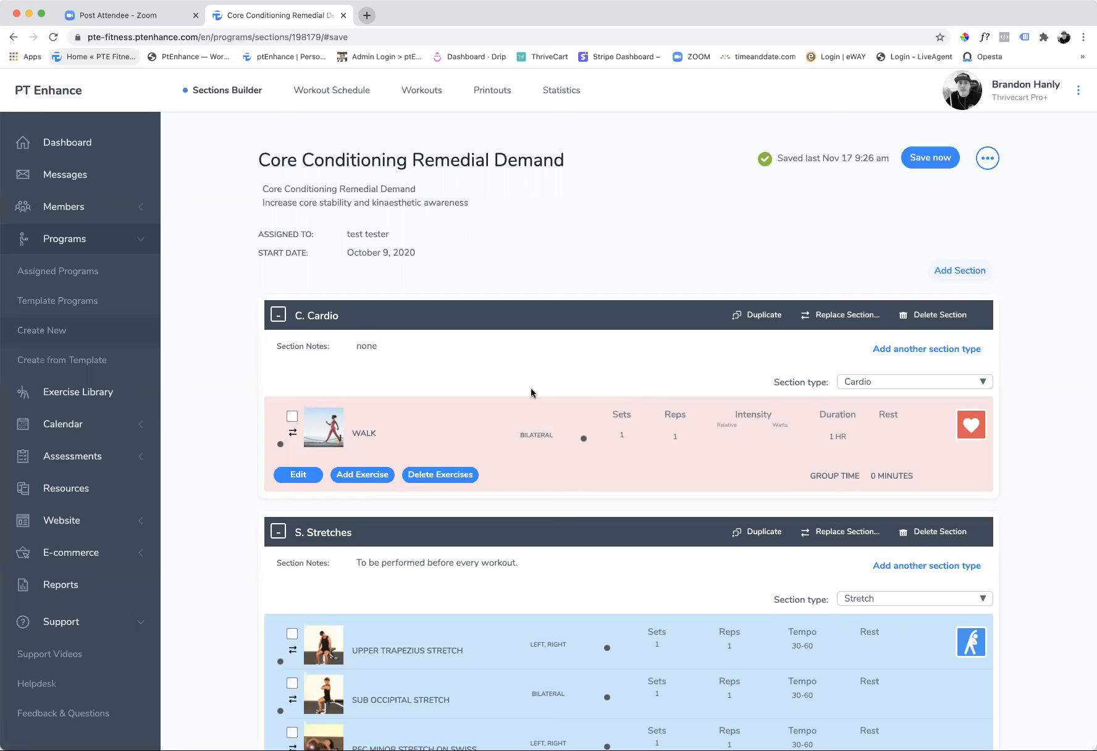
- Try to schedule the Cardio section on Tuesday AM of Week 6 in the workout schedule
click(338, 98)
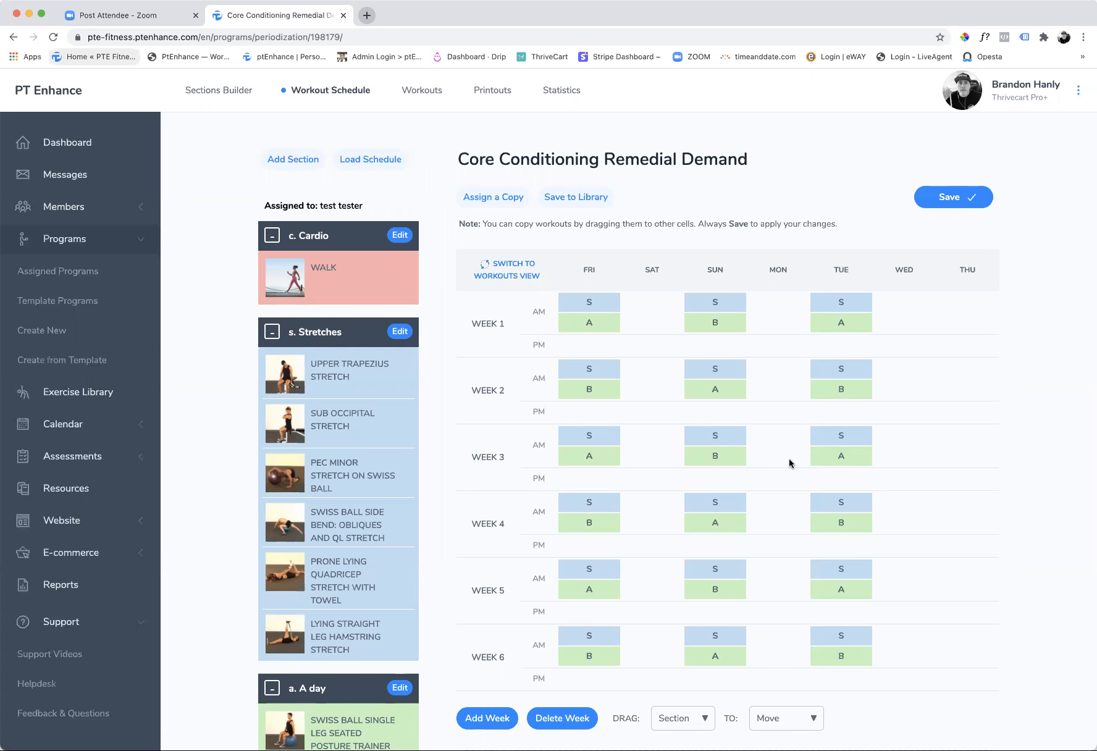
drag(328, 239, 864, 667)
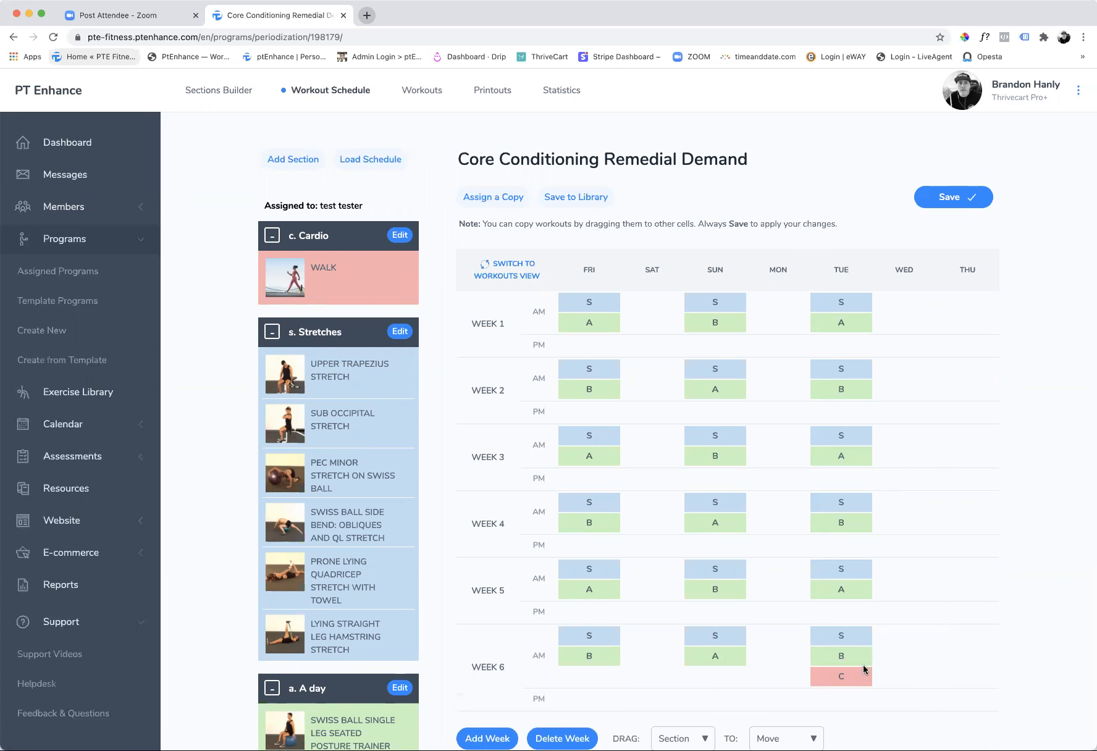
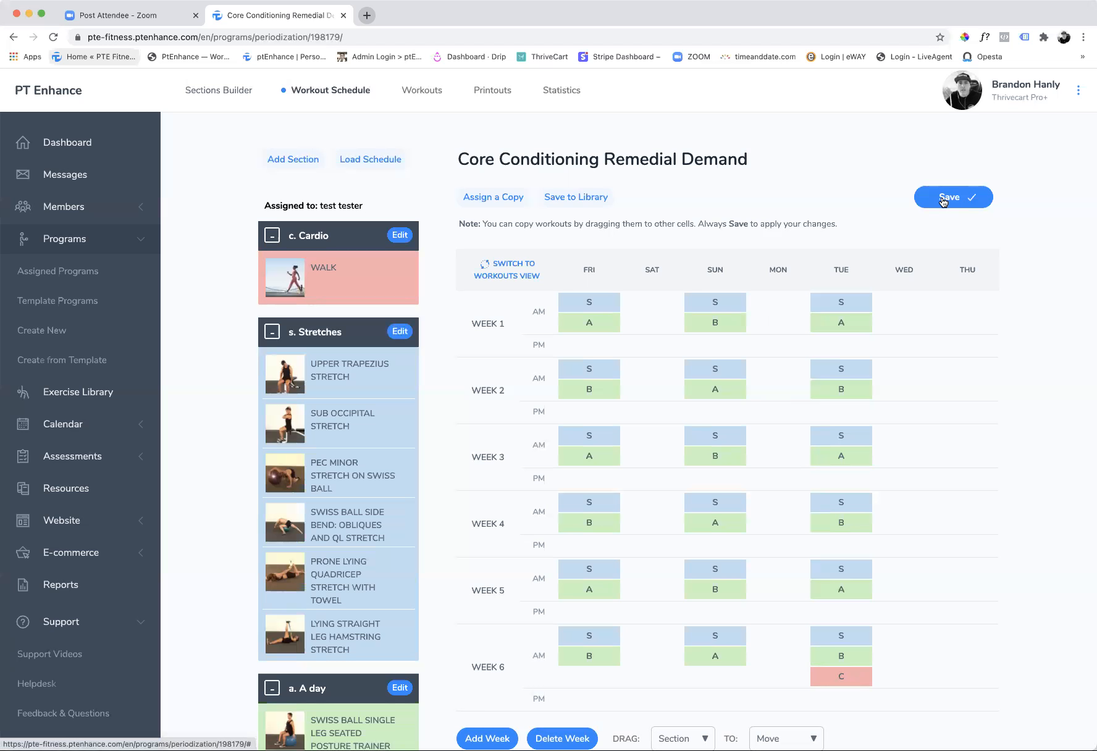
- Reopen the program's section editor, return to its workout schedule and look over all six weeks
click(225, 92)
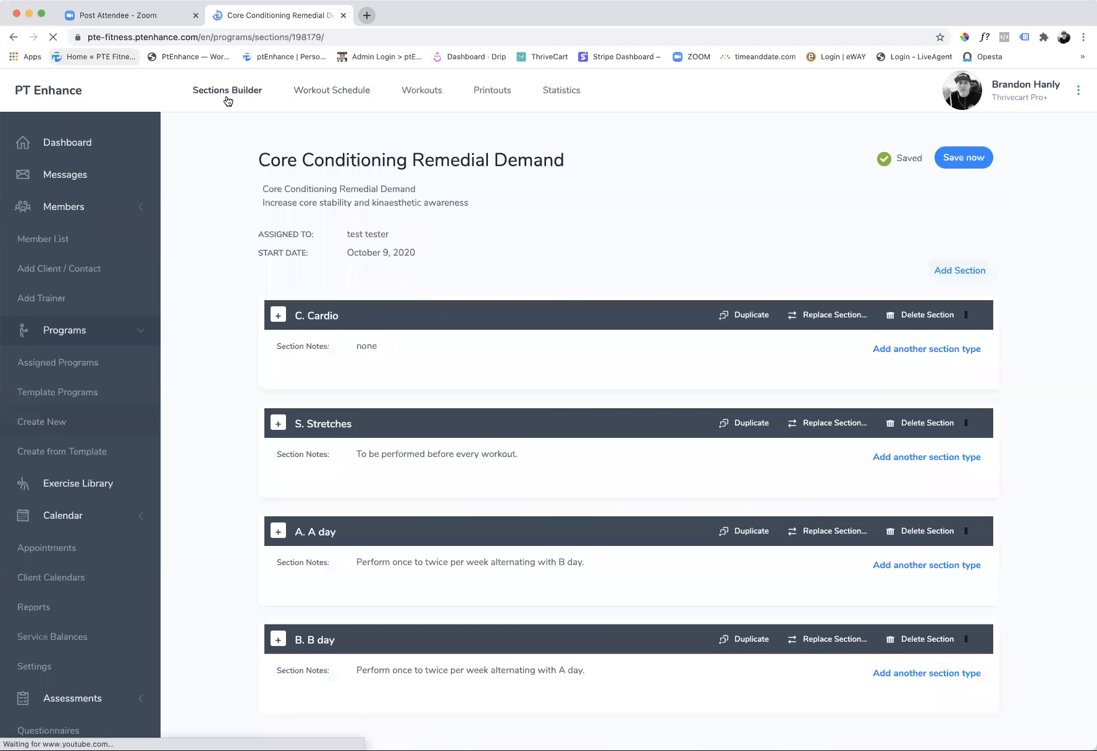
click(337, 97)
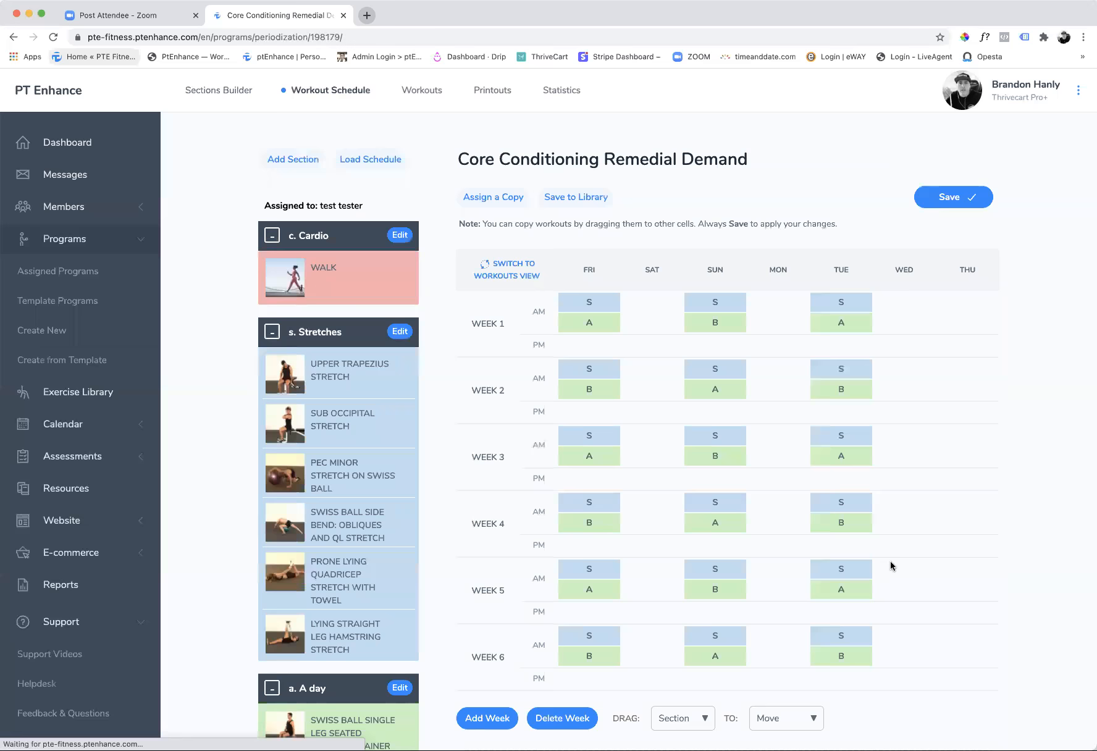
scroll(889, 565, down, 8)
scroll(853, 224, up, 6)
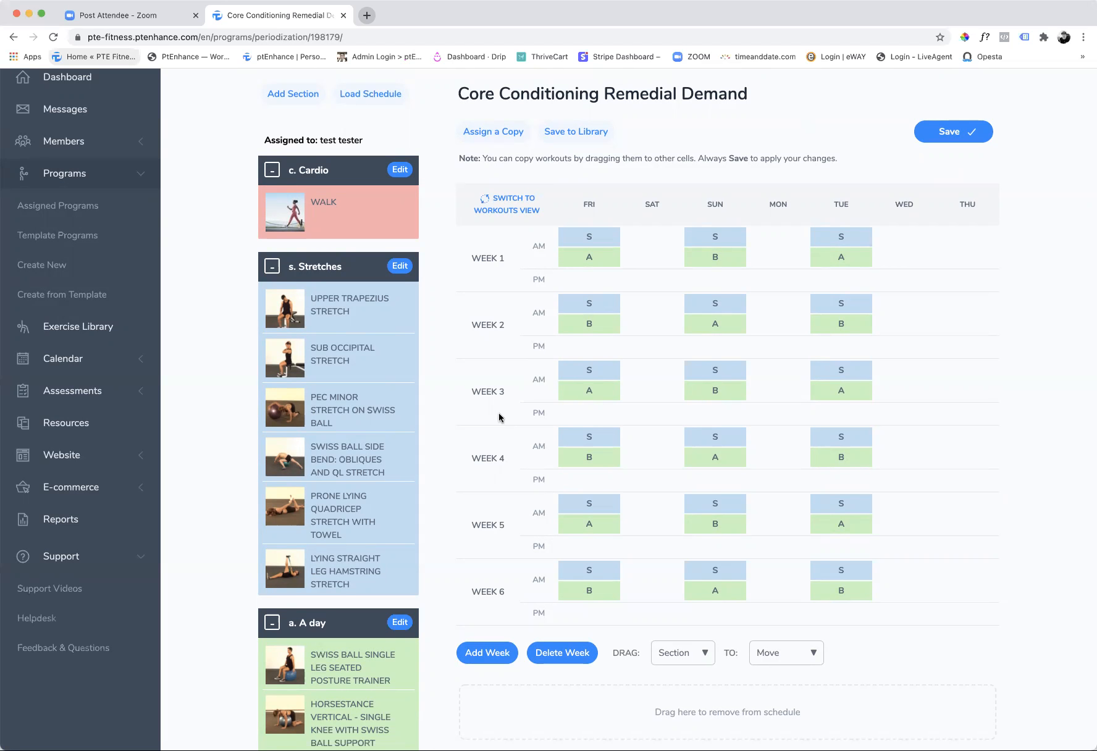
scroll(500, 417, up, 2)
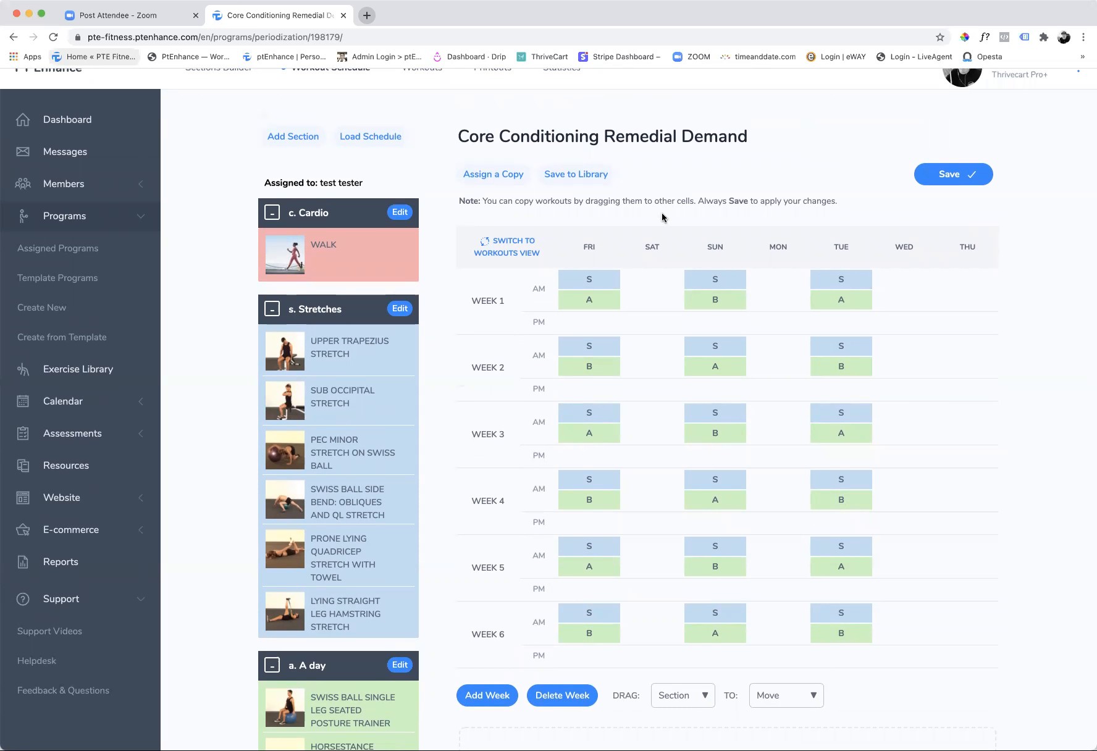
- Open the assigned programs list and filter it to the test client's programs
click(66, 249)
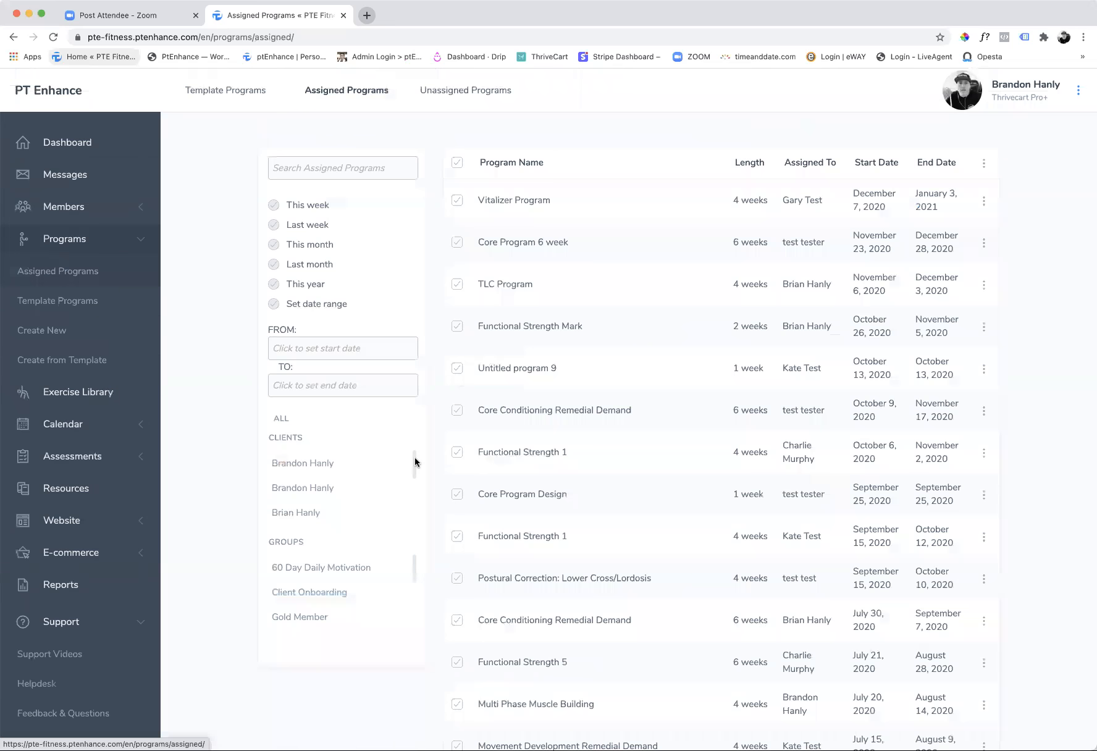
drag(414, 464, 413, 533)
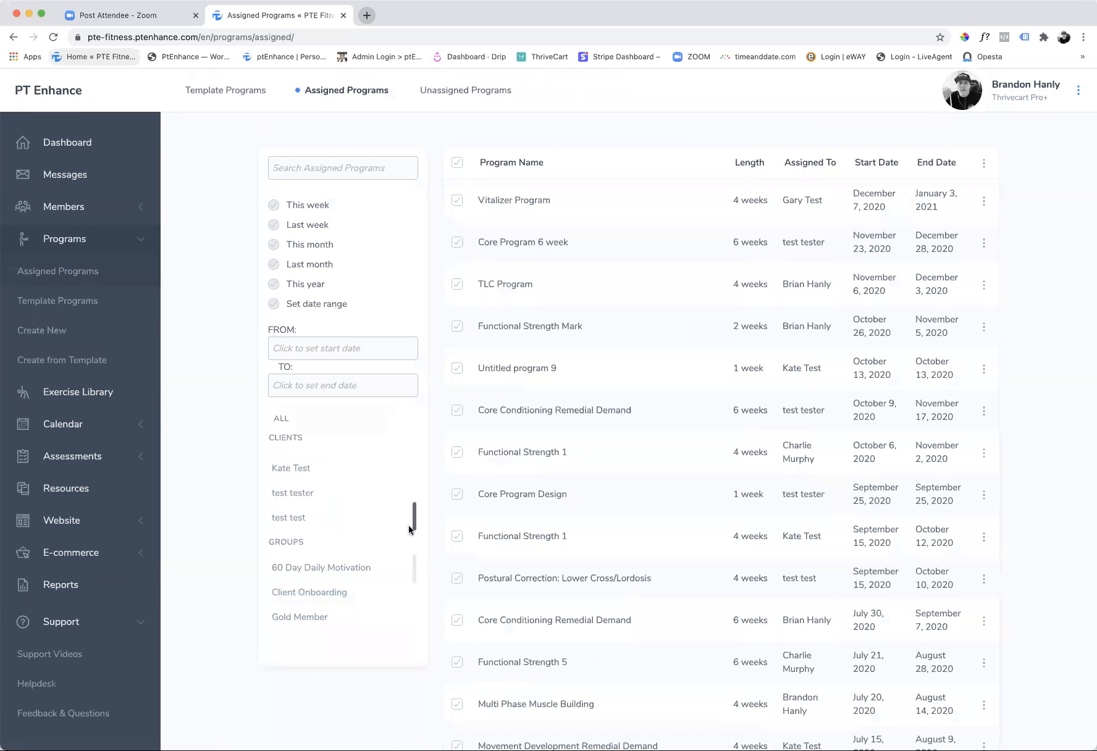
click(350, 501)
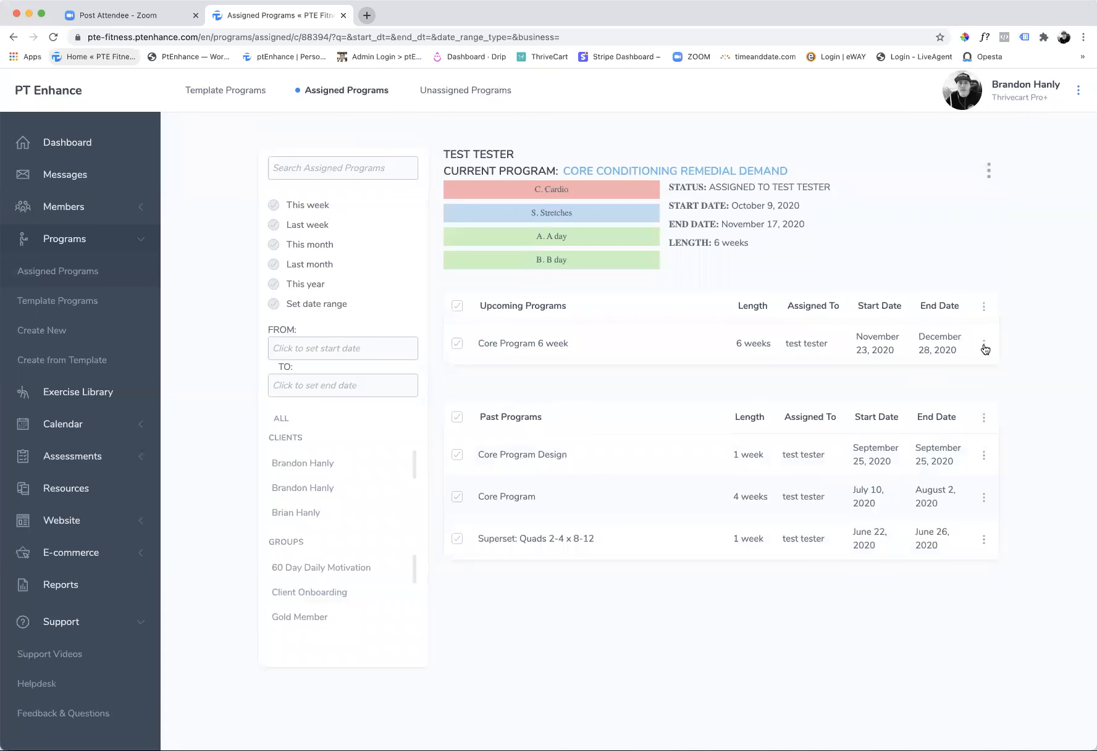
- Save a copy of the upcoming Core Program 6 week as a template in a new folder named 6 Week Program Template
click(985, 346)
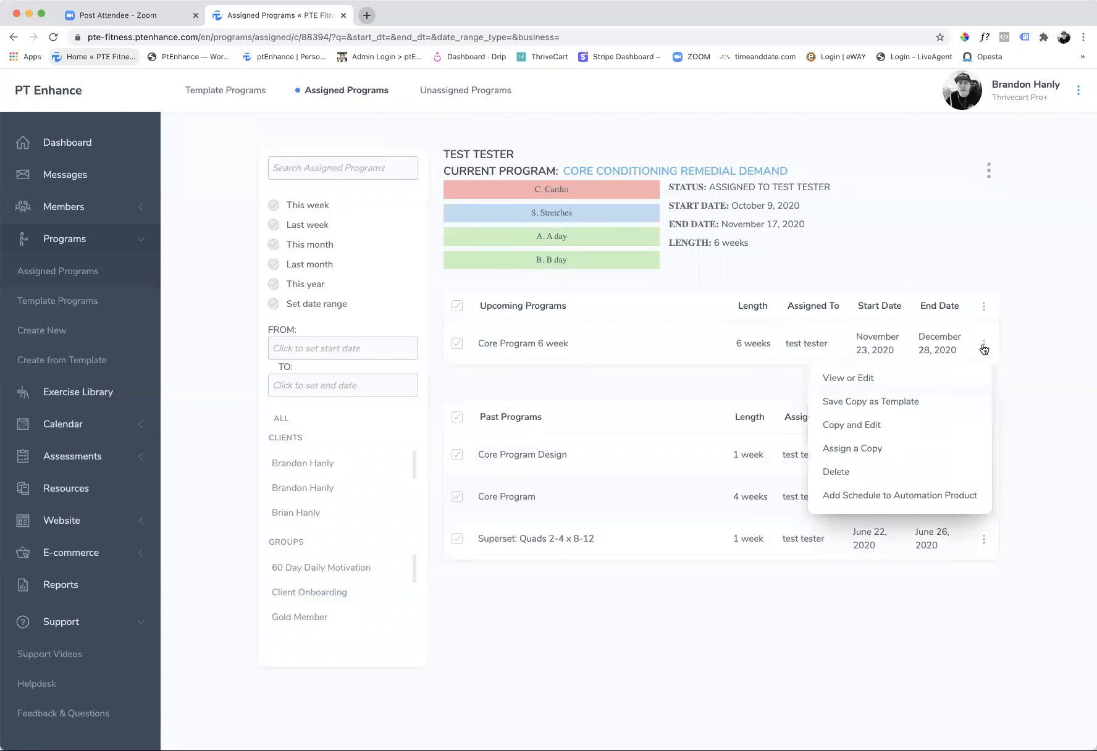
click(863, 405)
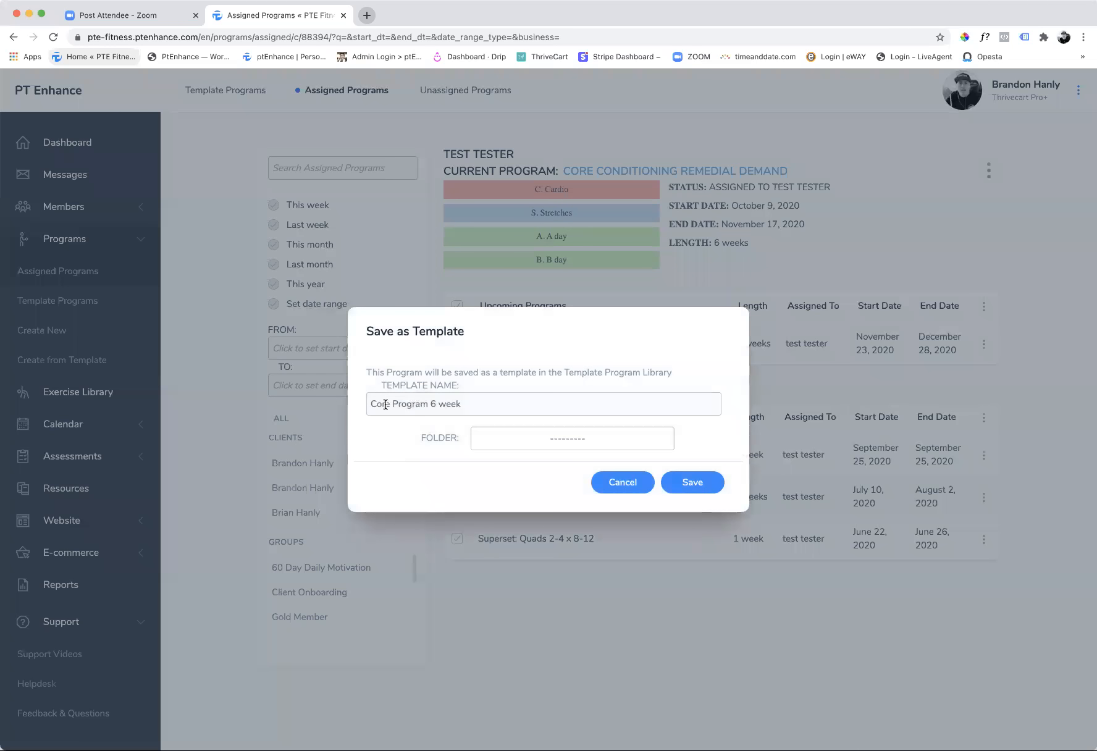
click(530, 443)
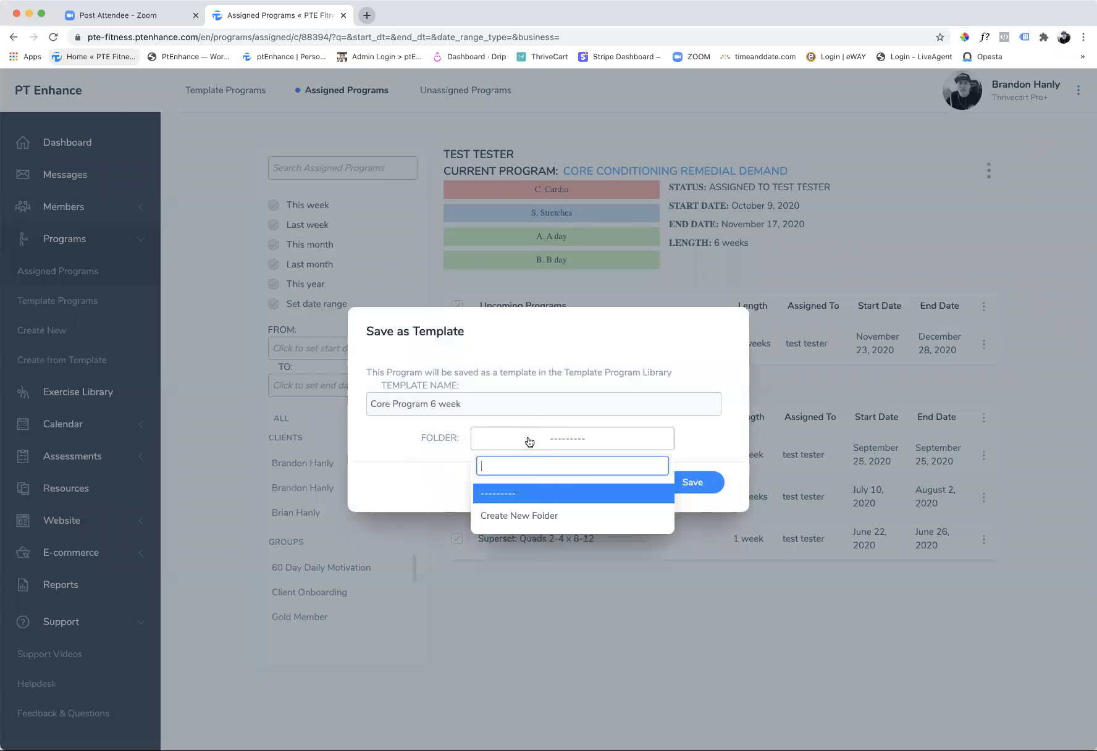
click(526, 515)
click(447, 484)
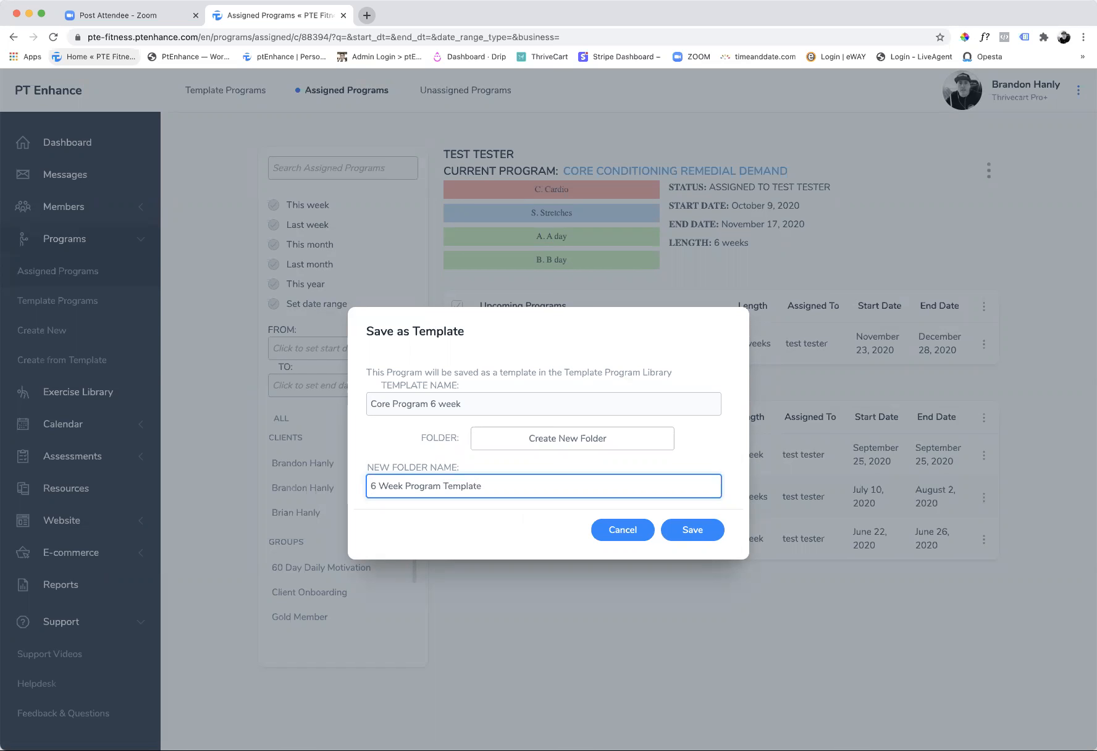
click(692, 533)
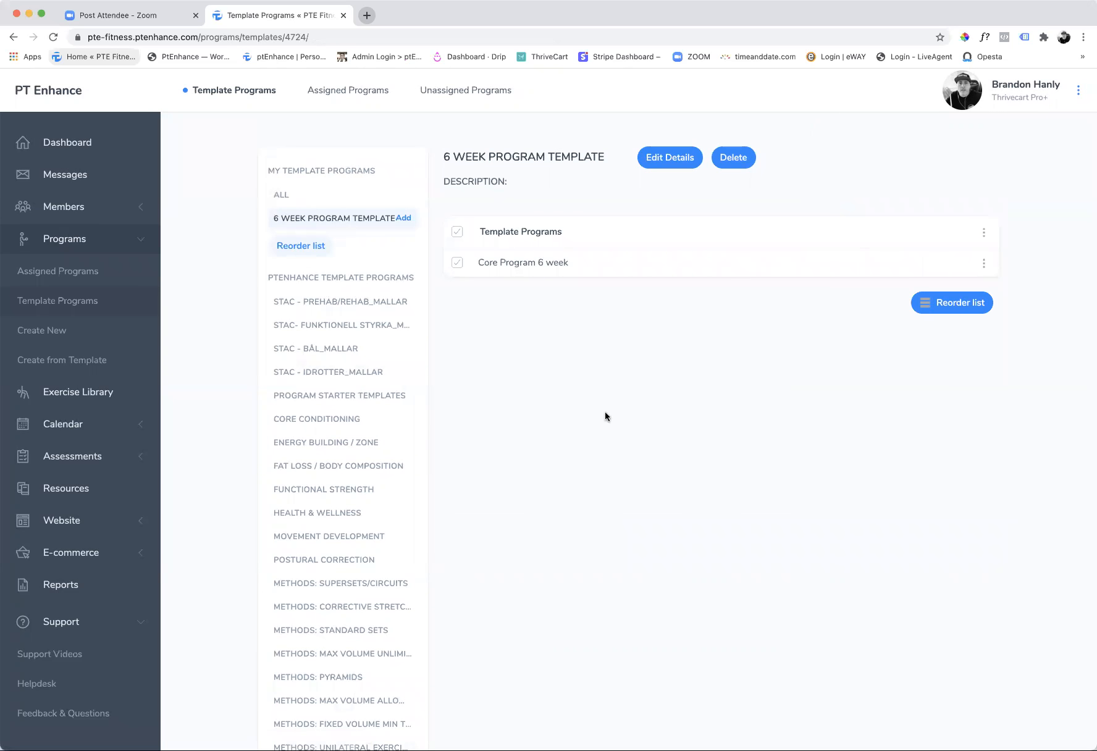
- Show all template programs, browse the PT Enhance template folders and open the Functional Strength folder
click(71, 241)
click(127, 242)
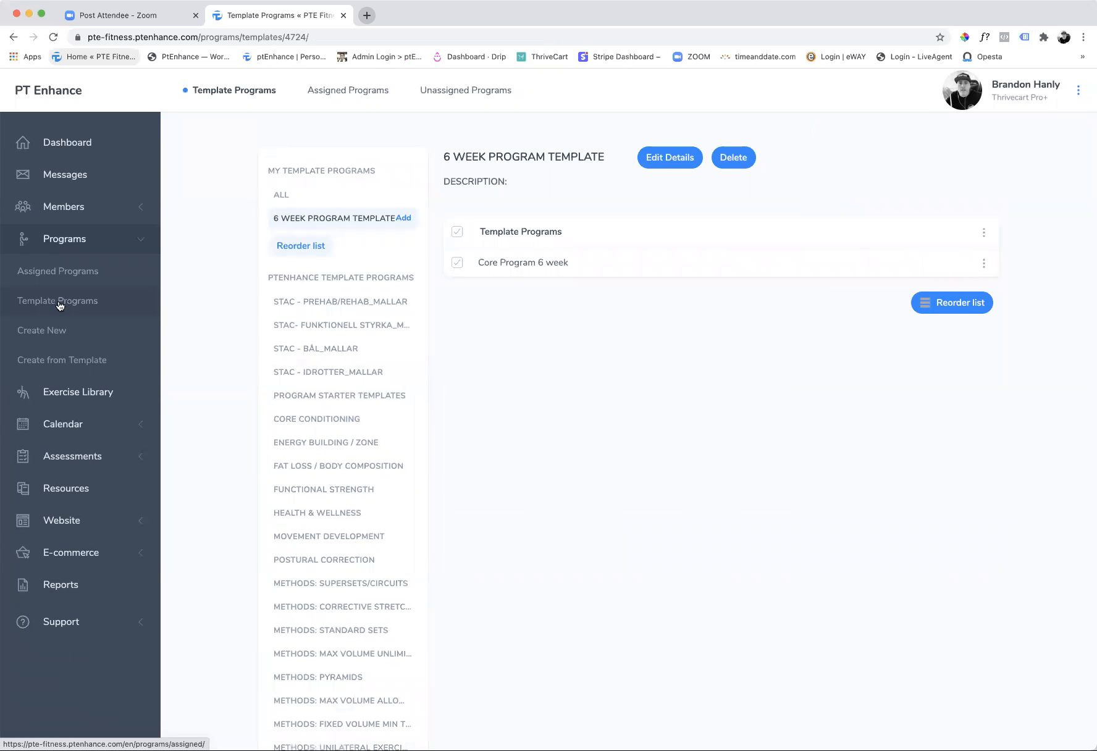
click(43, 302)
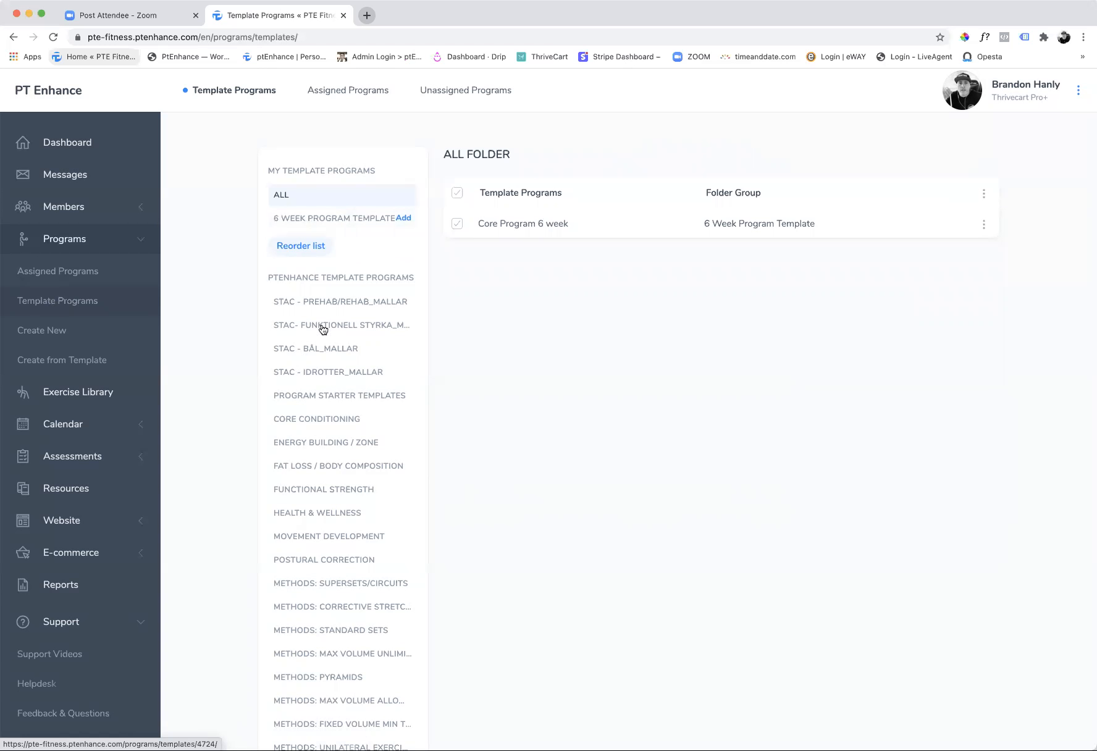
scroll(303, 423, down, 3)
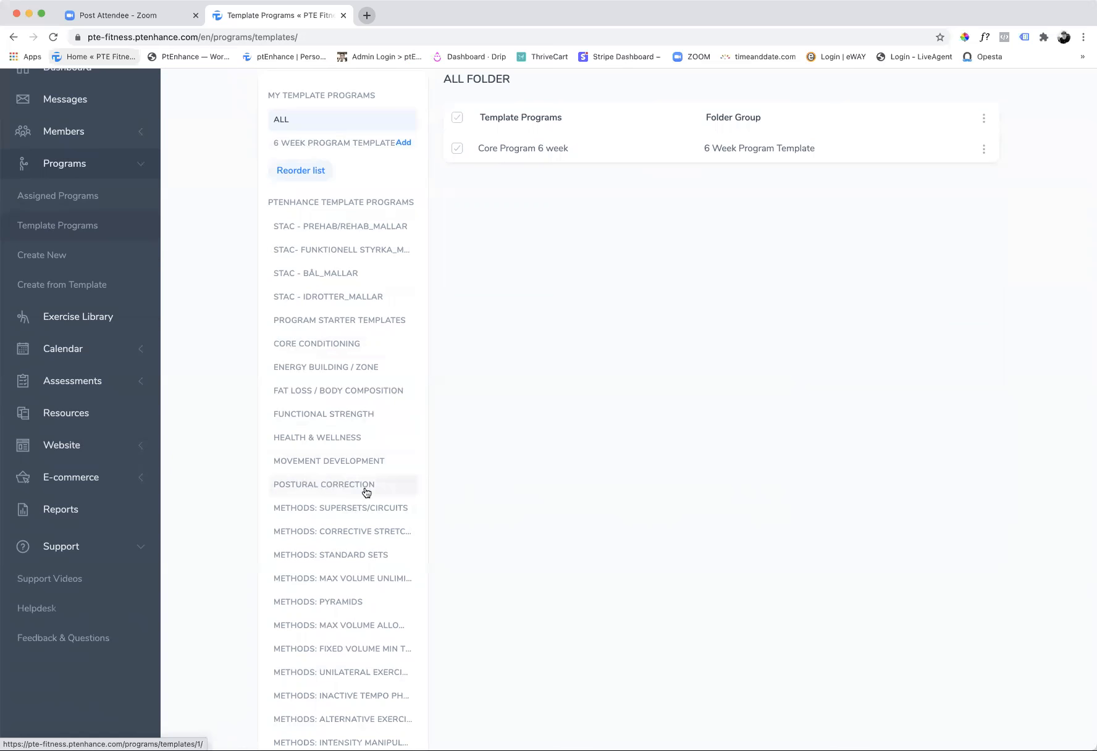
click(336, 419)
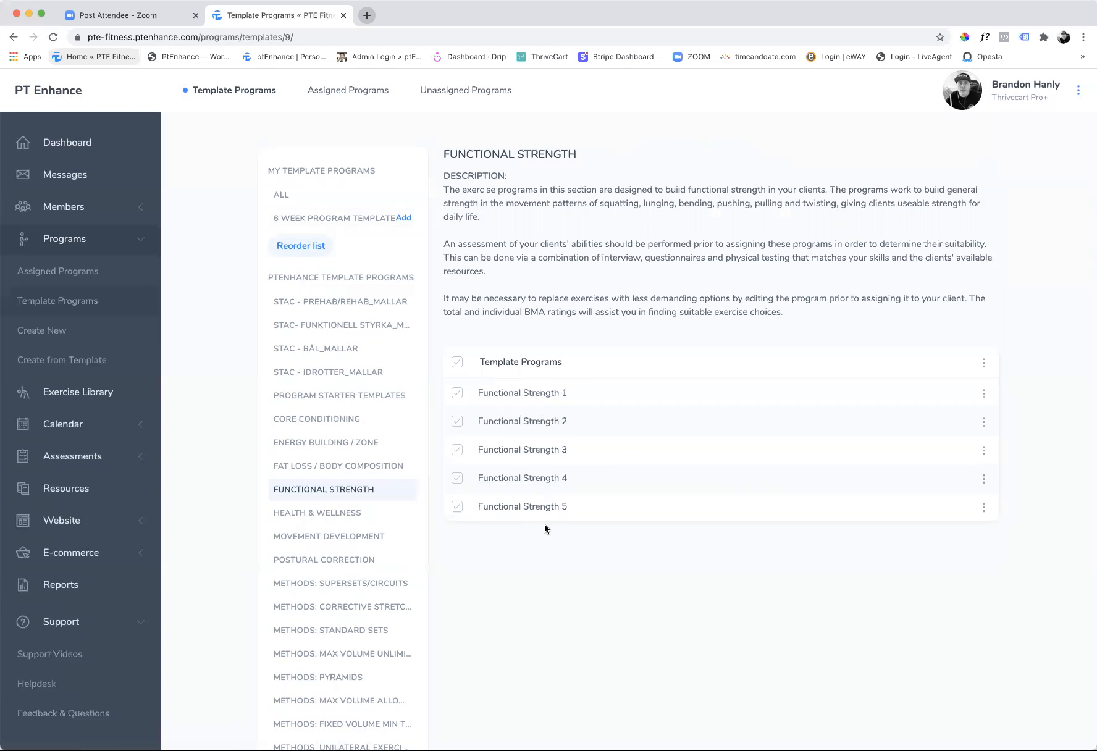
- Open the Functional Strength 1 template and look over its sections and exercises
click(516, 398)
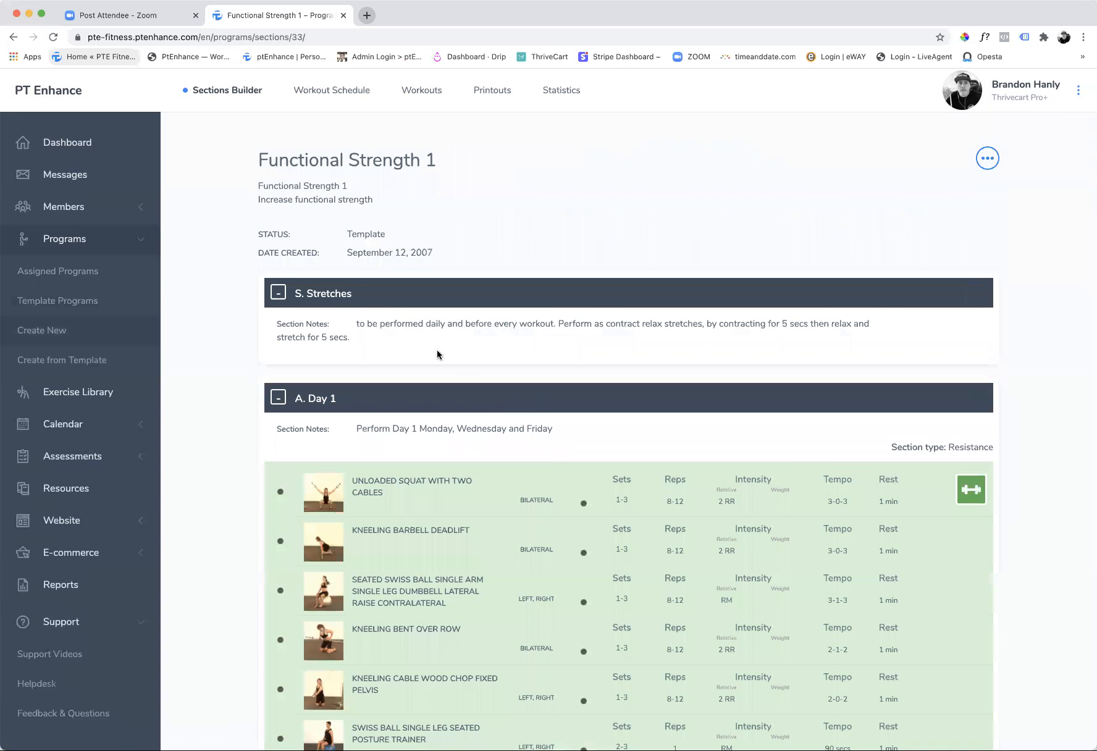
scroll(417, 350, down, 12)
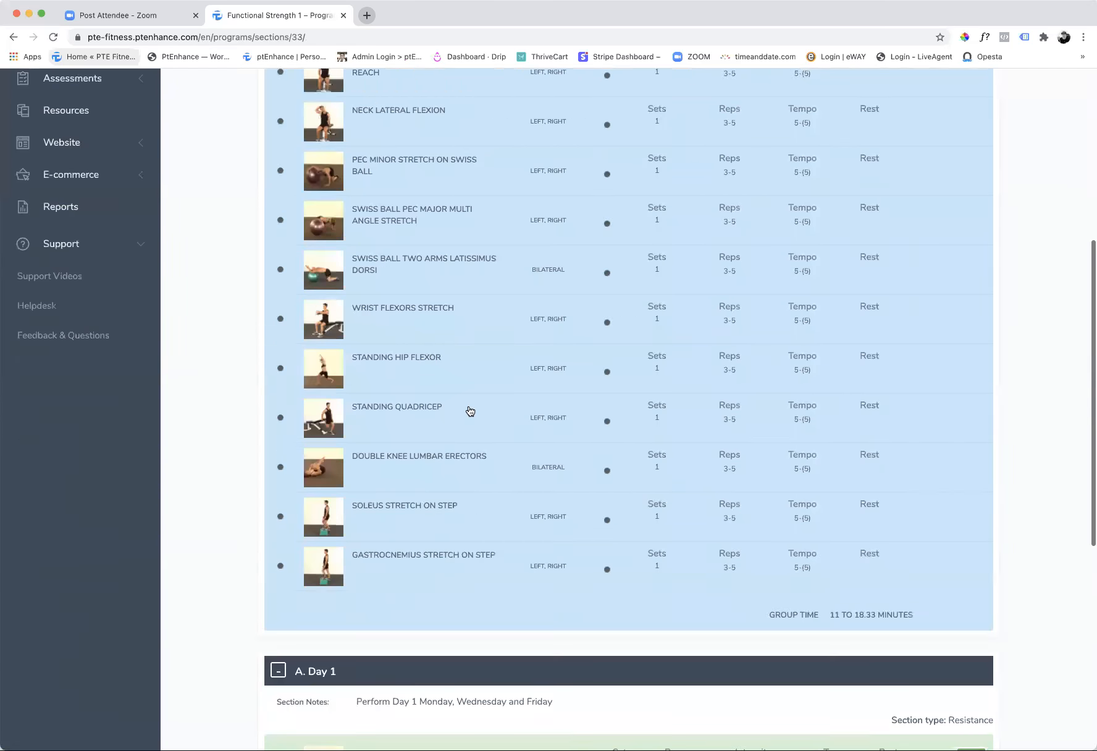
scroll(472, 407, up, 10)
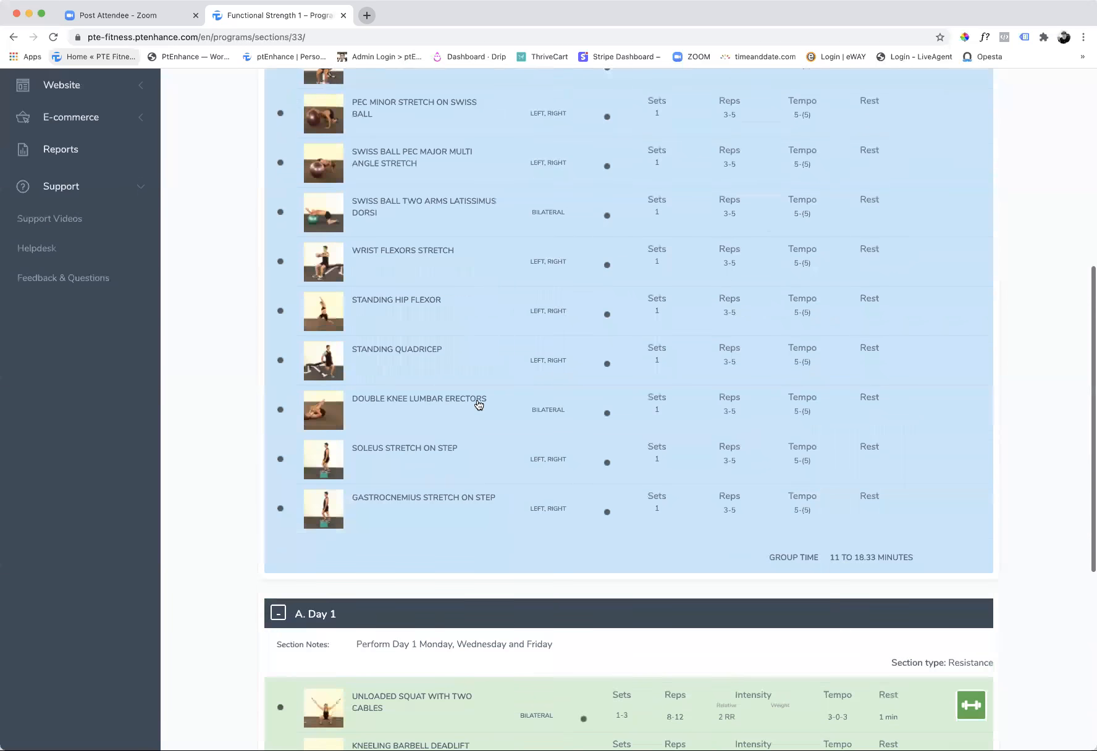
scroll(477, 404, up, 4)
- Examine the Functional Strength 1 template's workout schedule and section exercises, and return to the Functional Strength folder
click(339, 93)
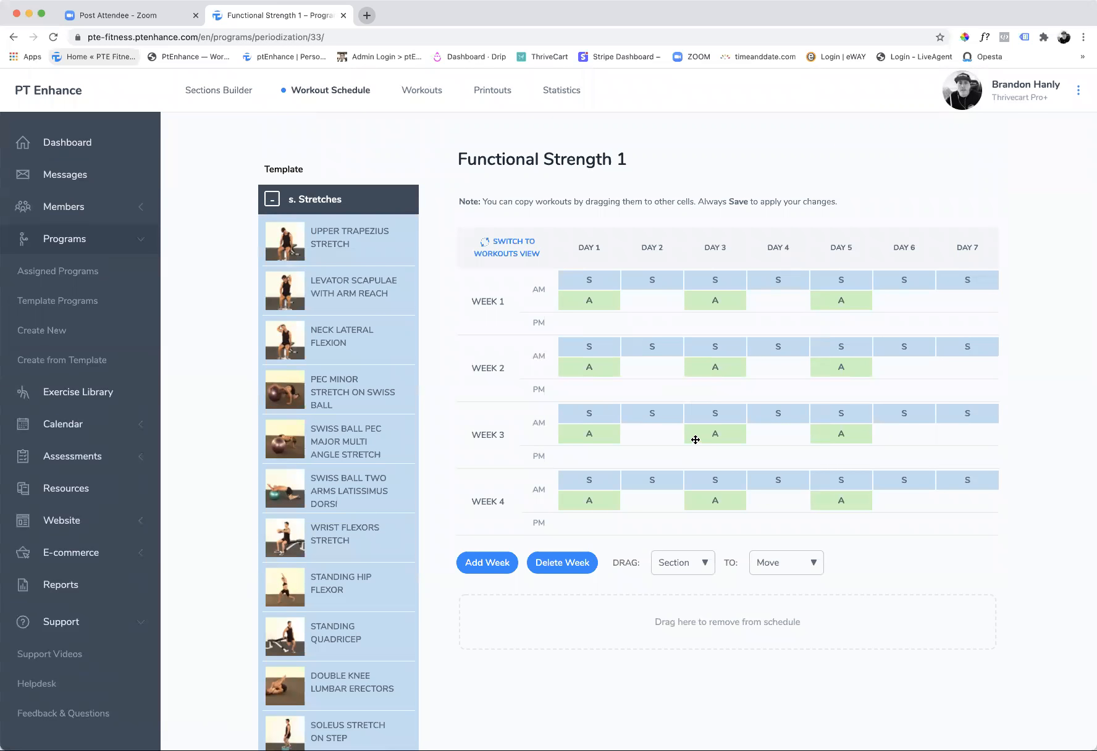
scroll(677, 406, down, 1)
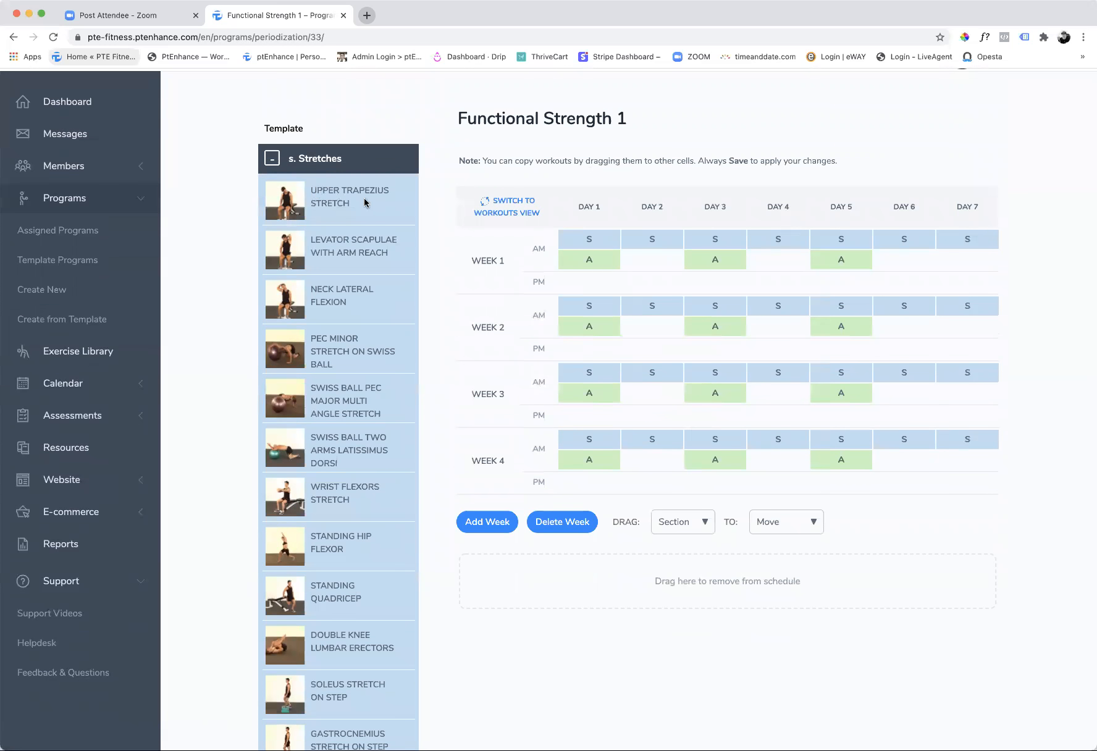
scroll(355, 422, down, 10)
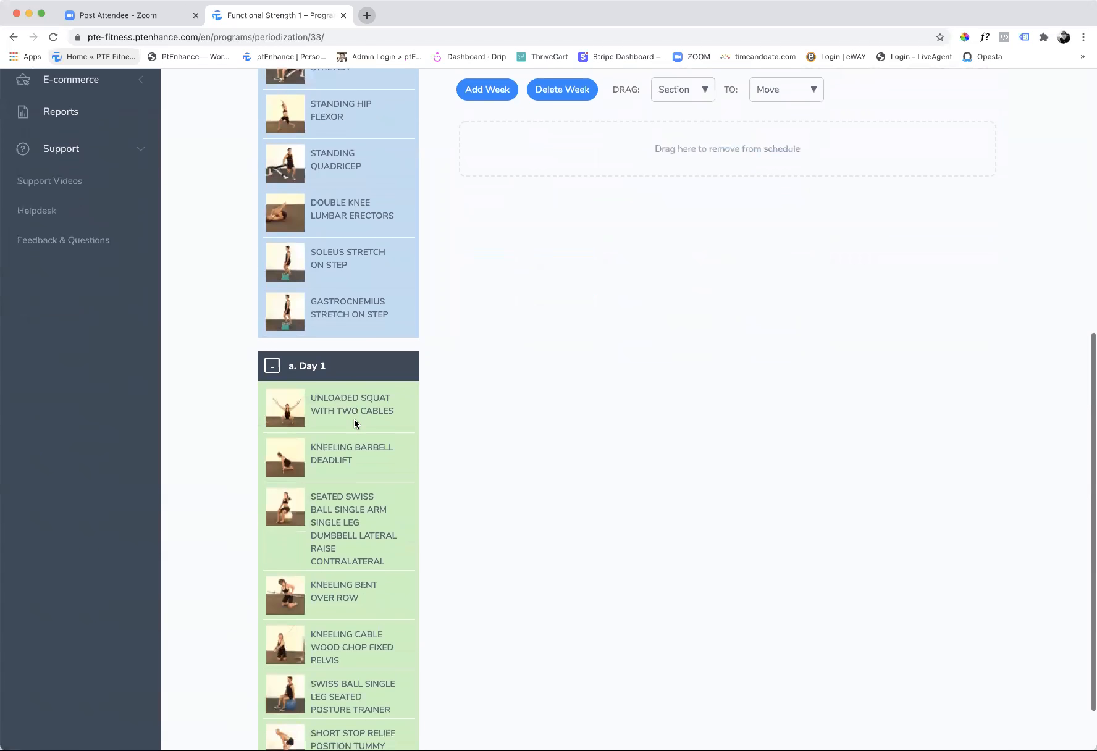
scroll(351, 594, down, 2)
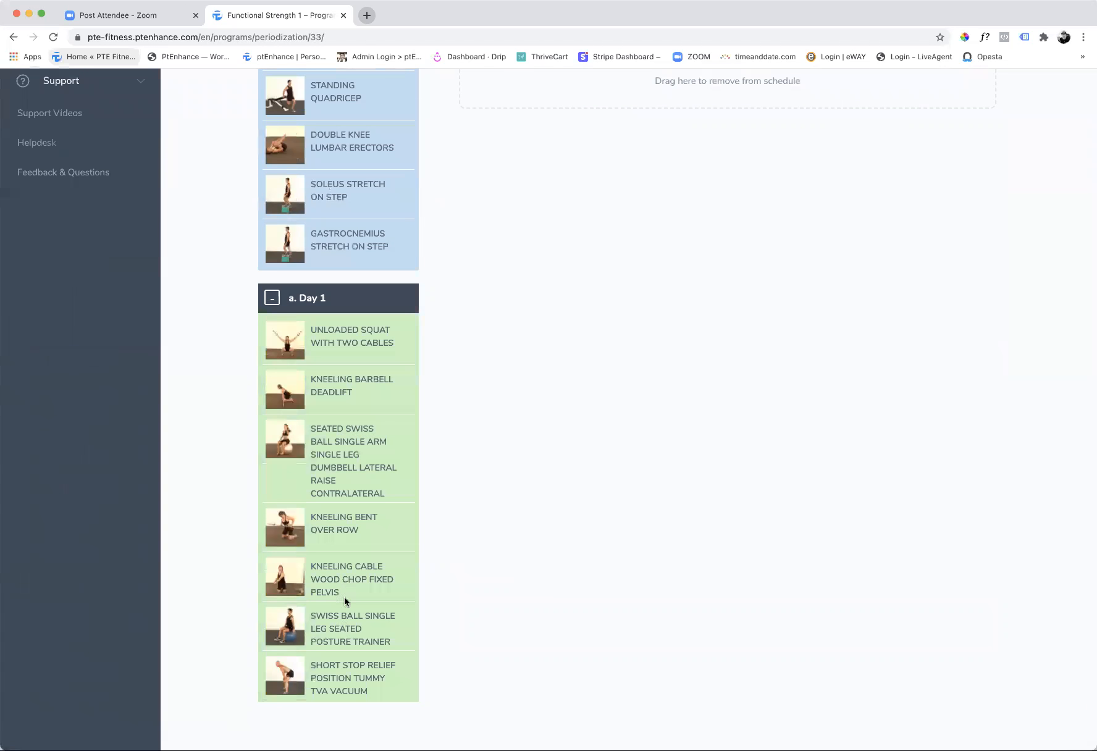
scroll(332, 555, up, 11)
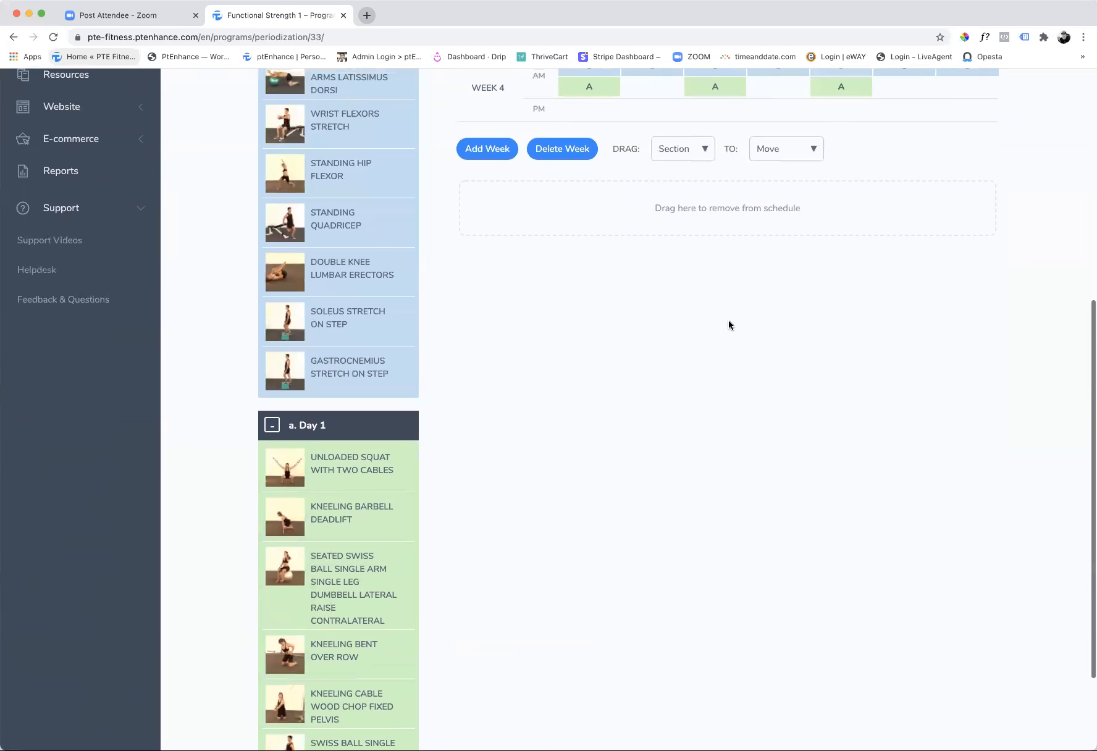
scroll(726, 324, up, 1)
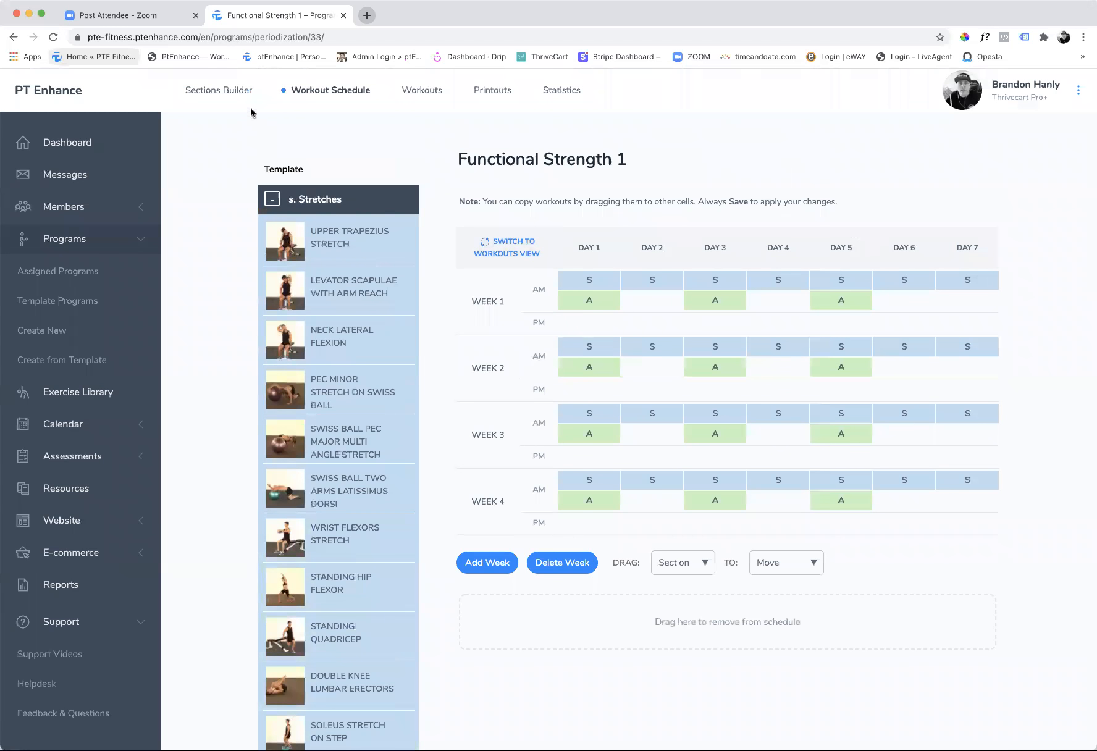
click(13, 37)
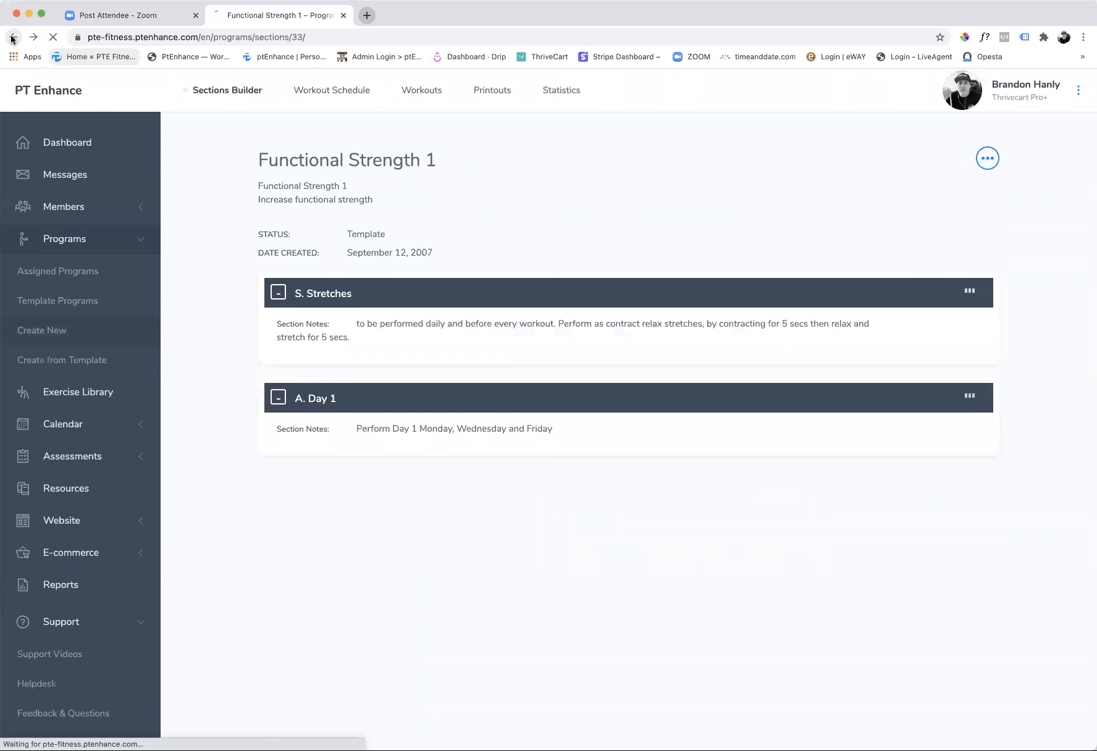
click(12, 37)
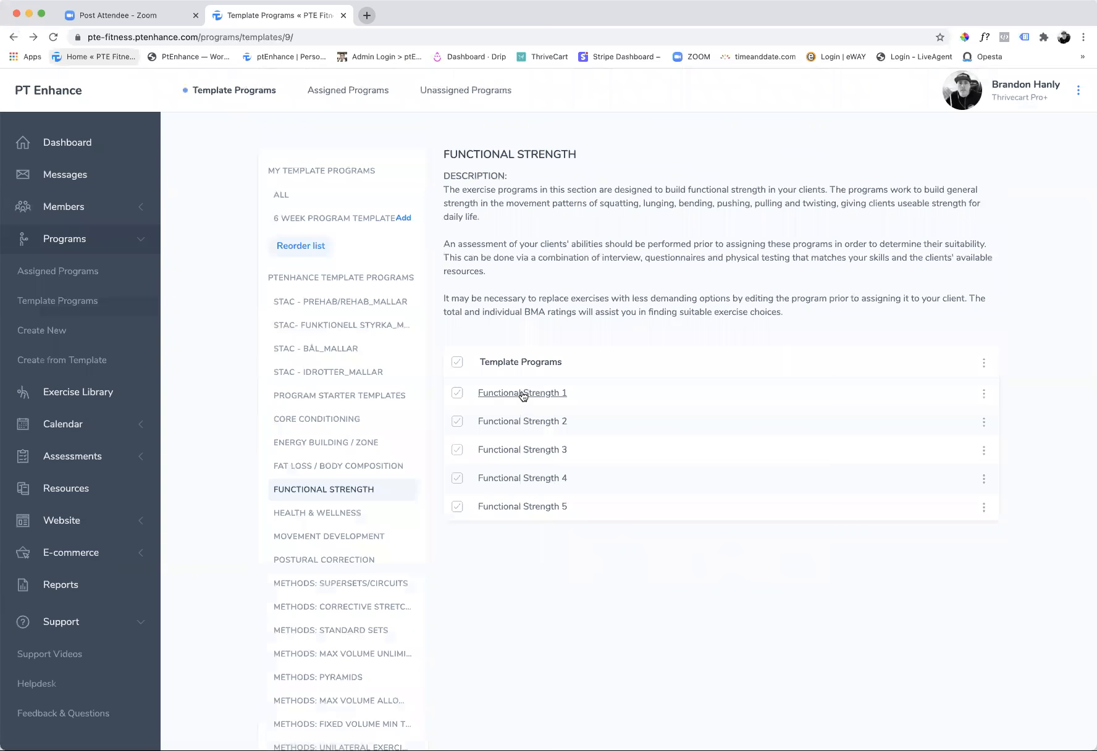
click(984, 397)
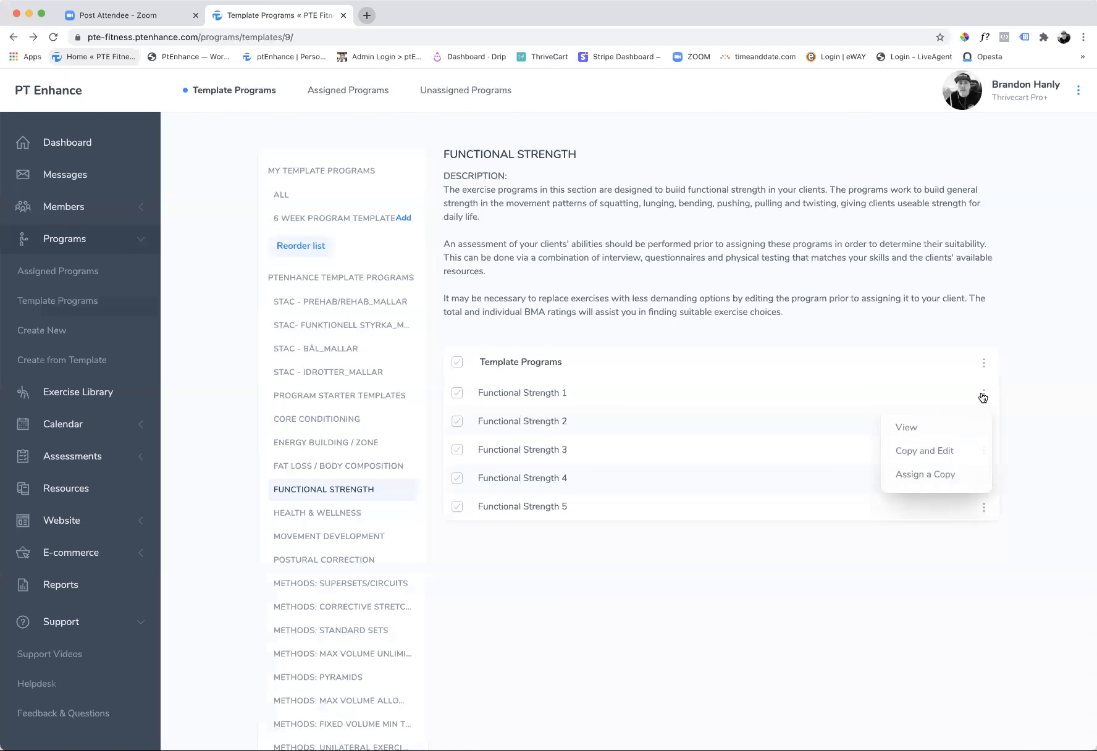
click(936, 477)
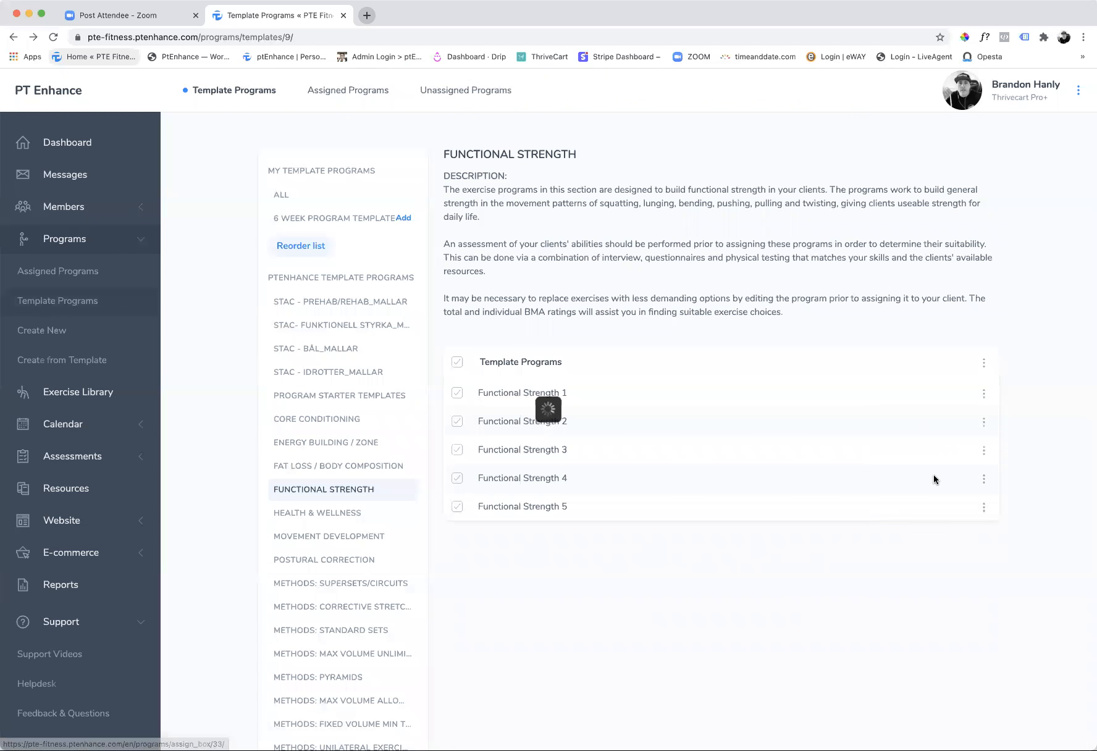
click(564, 423)
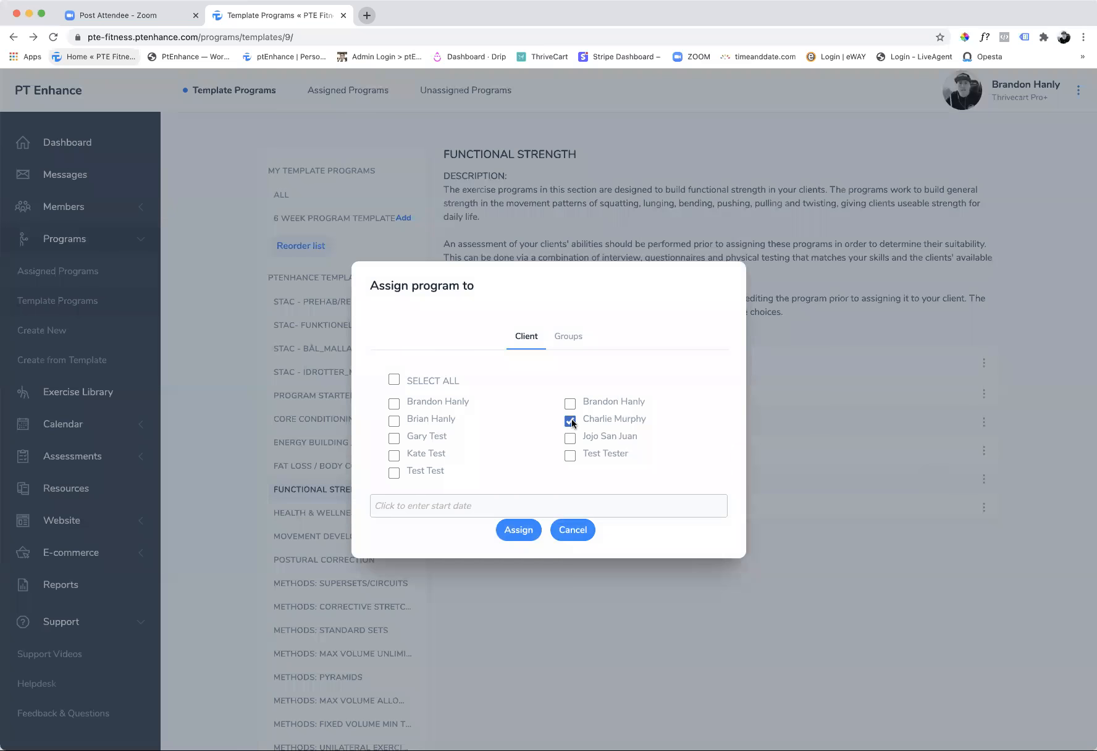
click(517, 501)
click(551, 540)
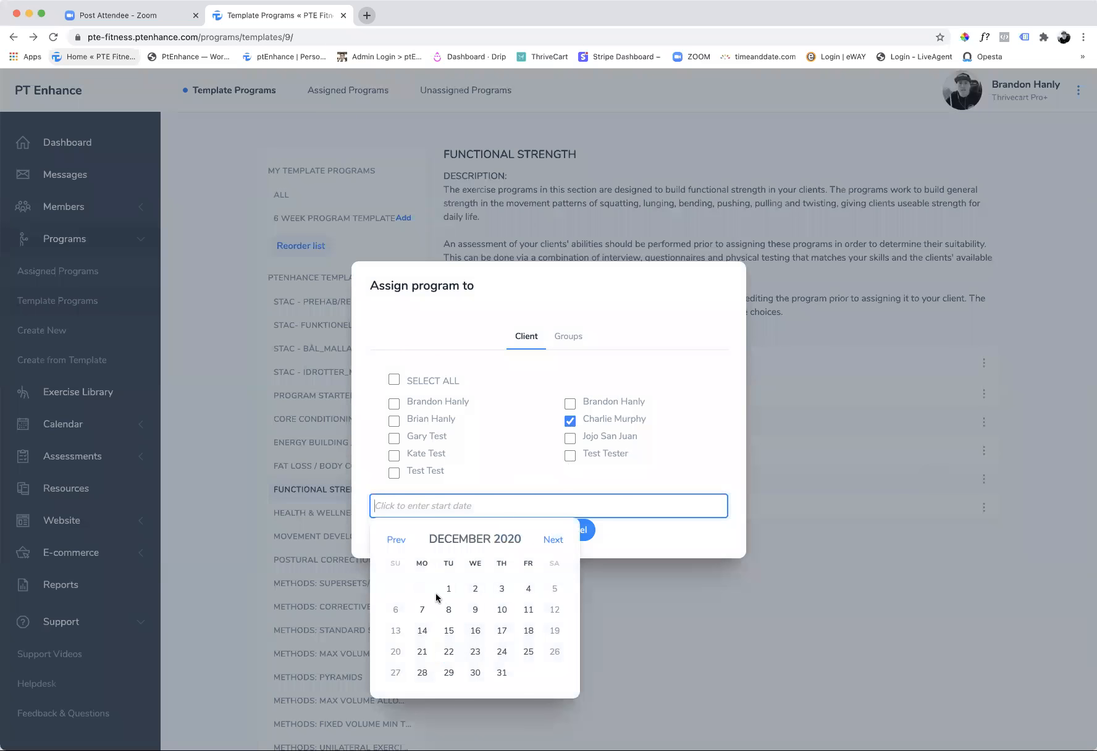
click(424, 612)
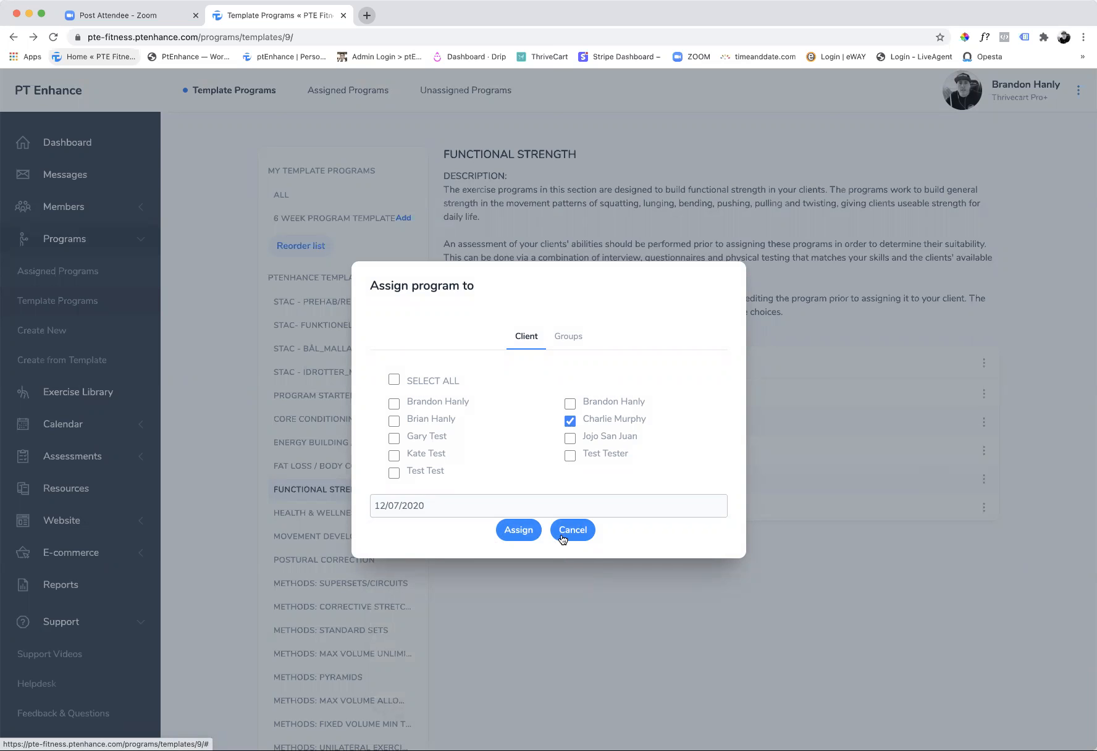
click(563, 537)
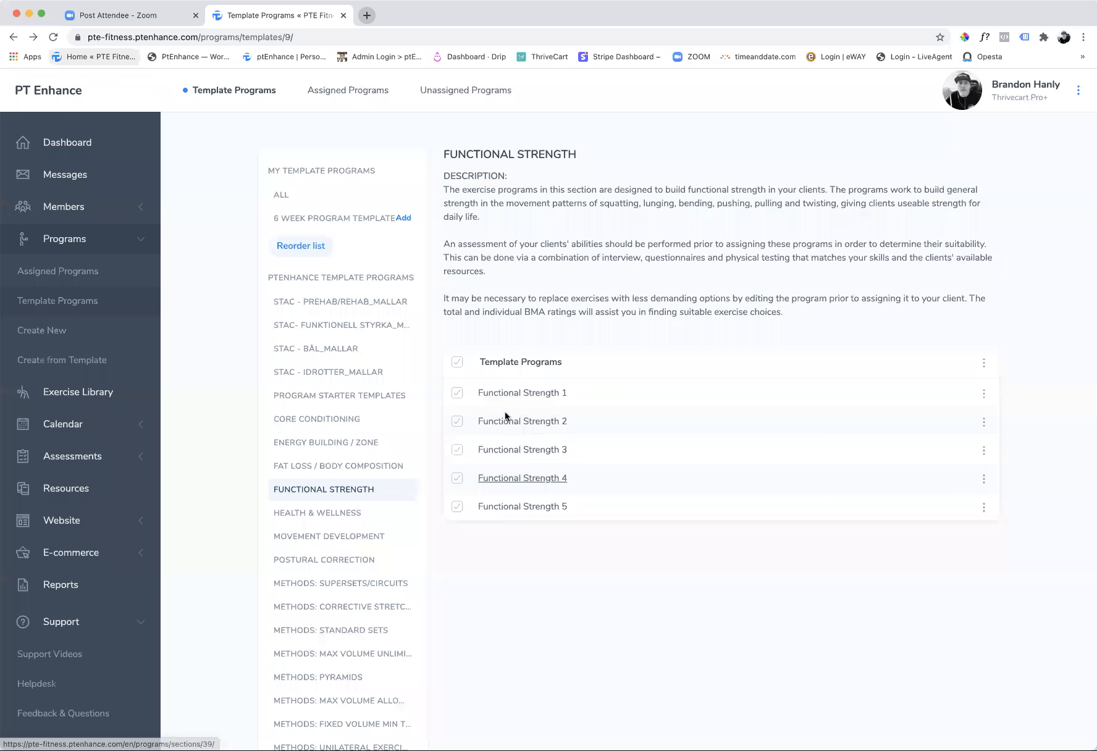
- Make an editable copy of the Functional Strength 1 template, keeping its program name
click(985, 396)
click(936, 457)
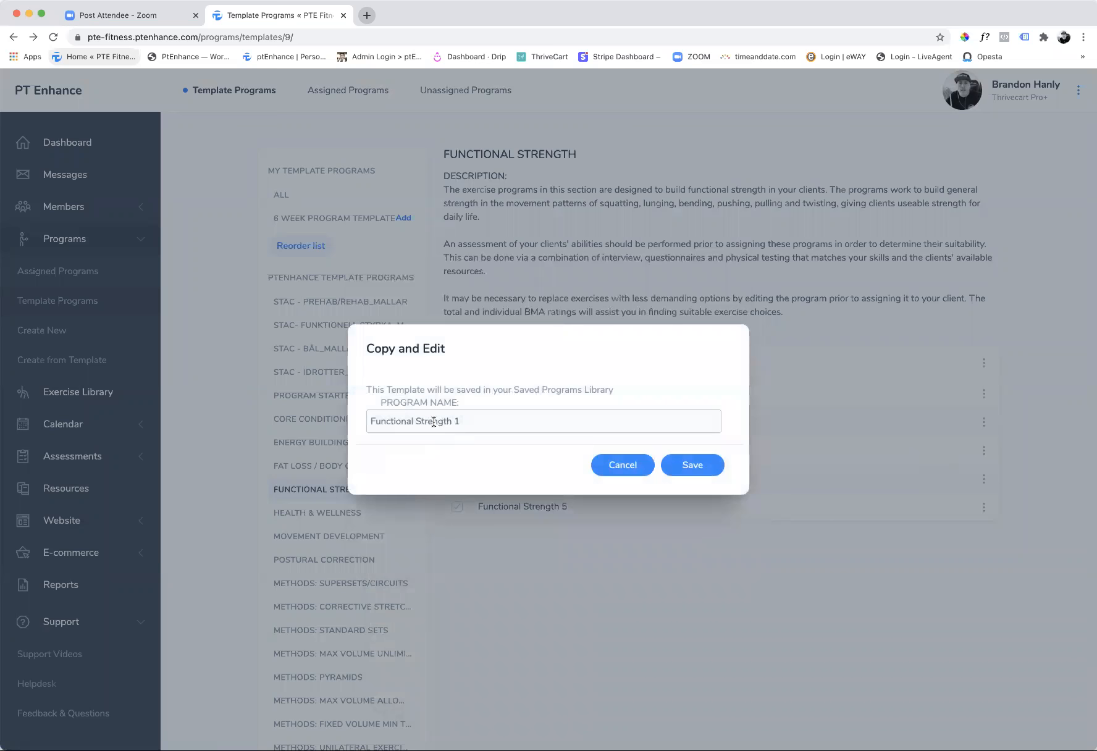
click(689, 474)
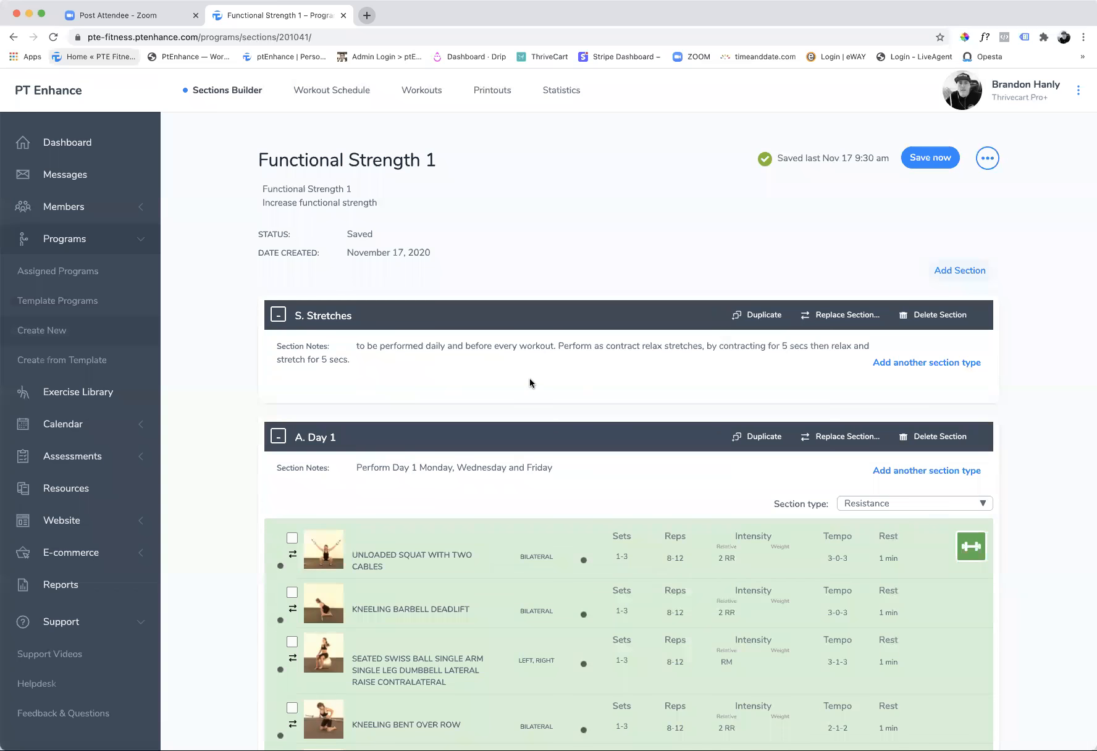
- Delete the Upper Trapezius Stretch and Levator Scapulae with Arm Reach exercises from the Stretches section
scroll(530, 383, down, 5)
click(293, 272)
click(292, 321)
scroll(383, 494, down, 9)
click(448, 610)
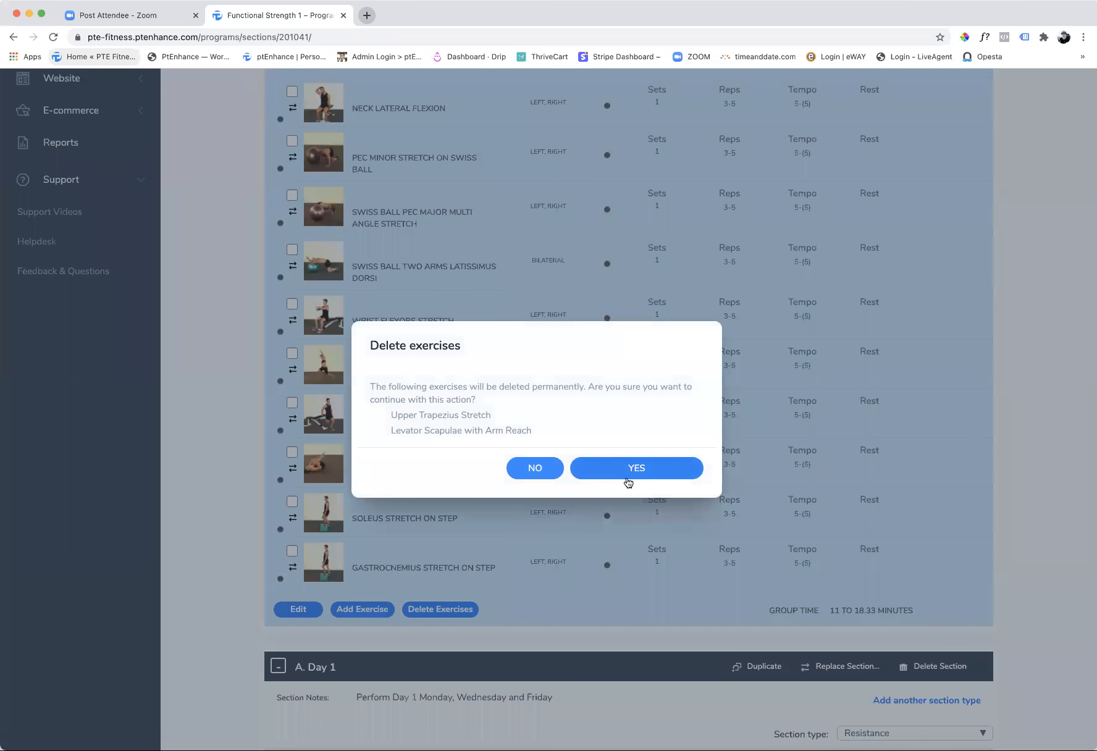
click(628, 483)
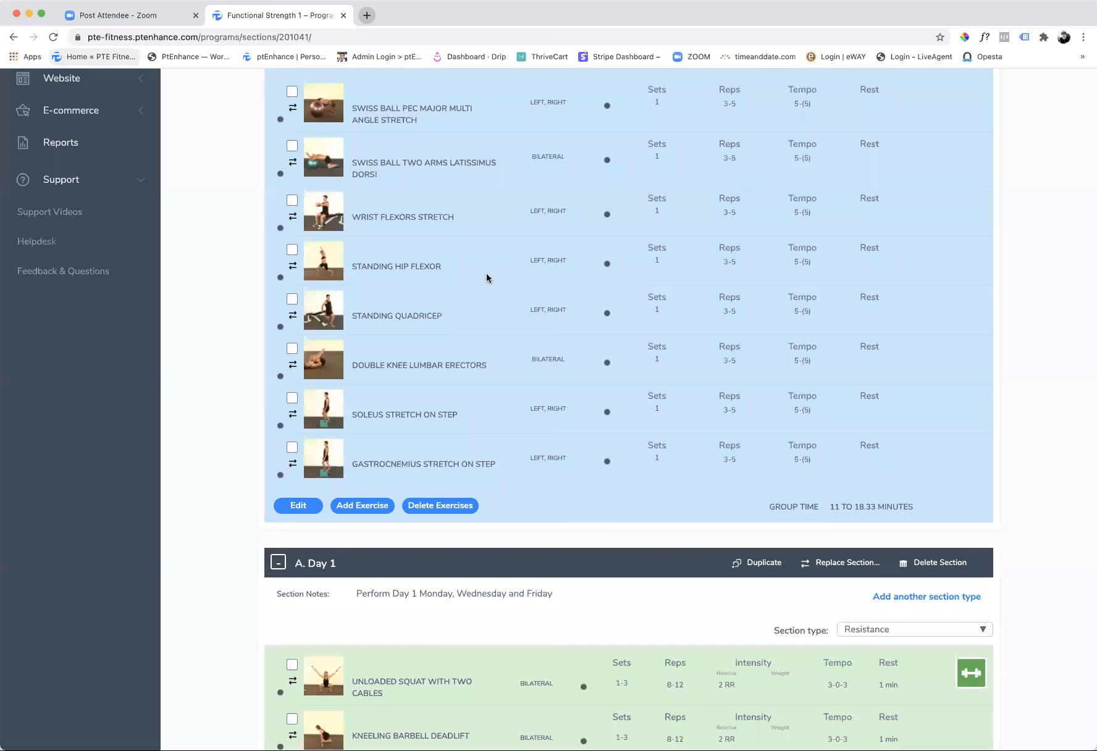
scroll(630, 346, down, 5)
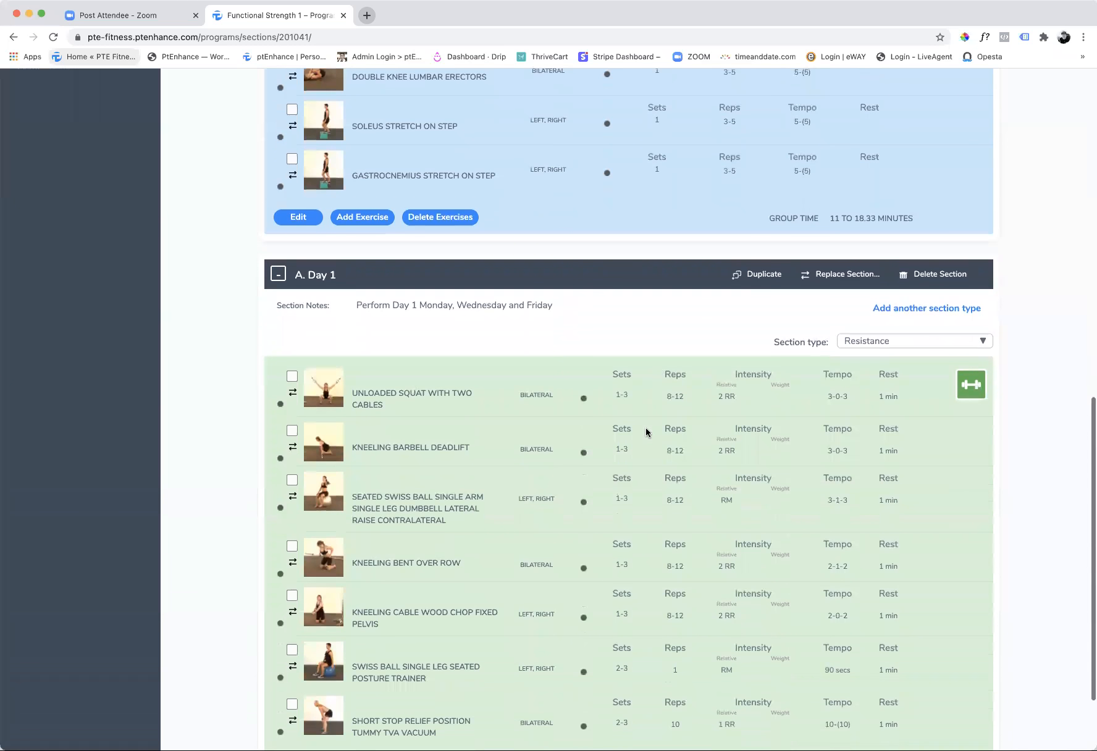
scroll(648, 423, up, 2)
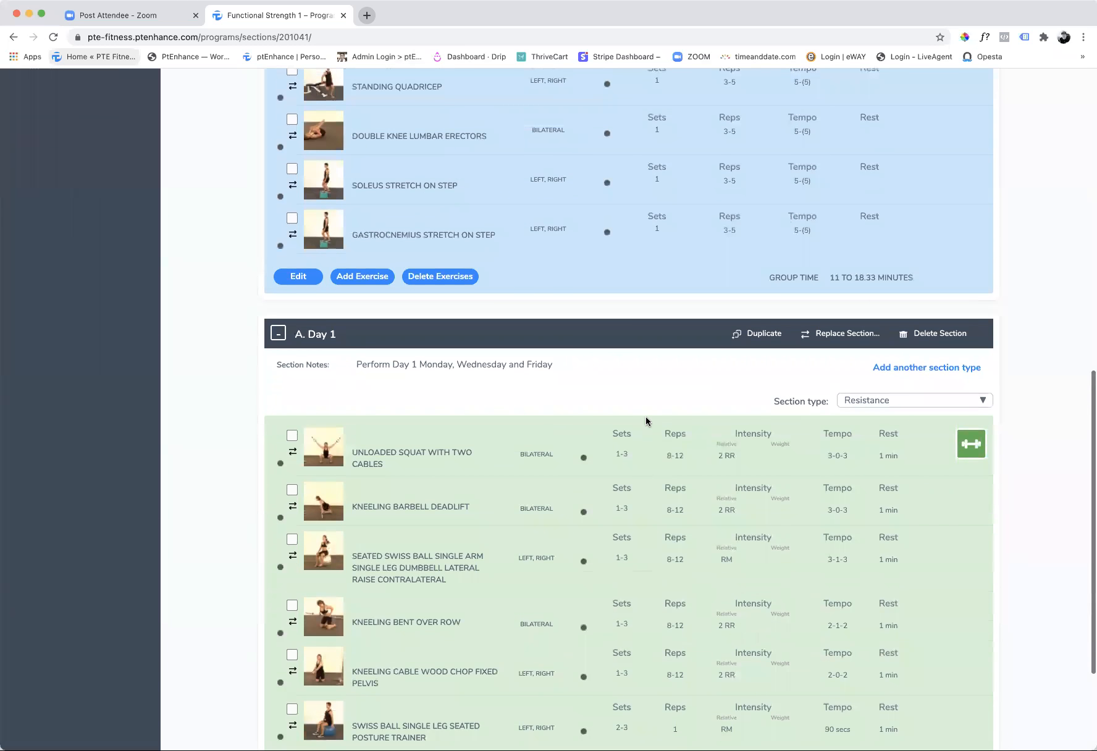
- Review the Day 1 section of the copied Functional Strength 1 program and open its workout schedule
scroll(632, 421, down, 1)
scroll(566, 397, up, 1)
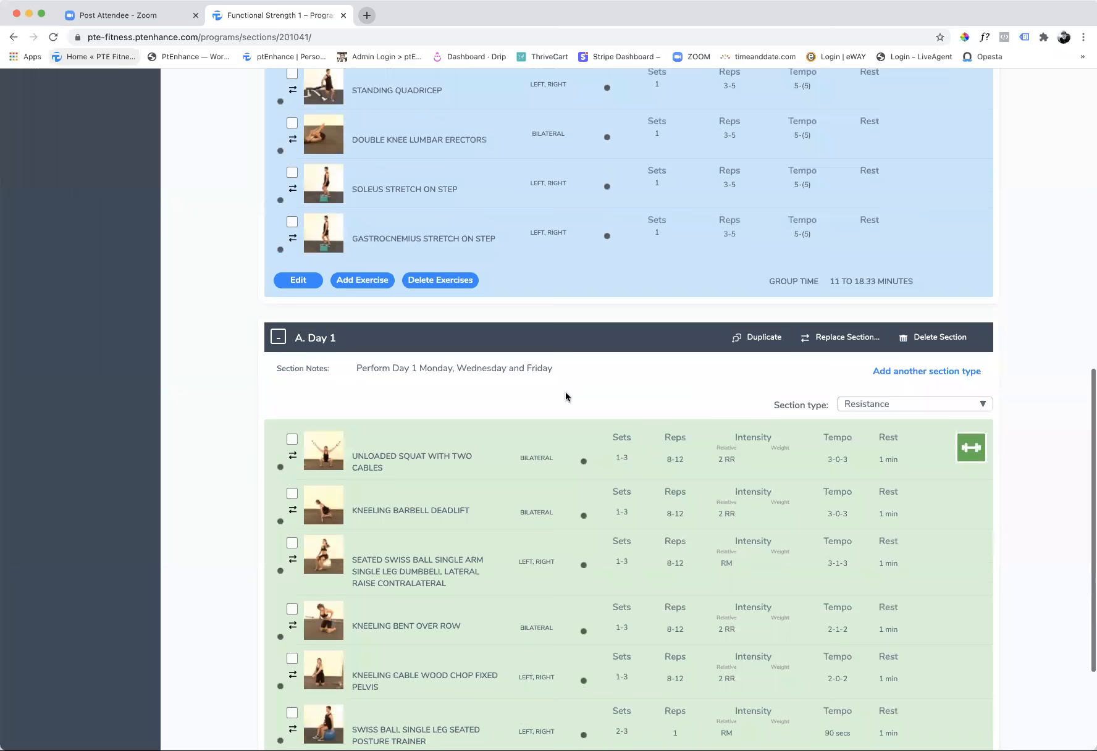
scroll(542, 431, down, 3)
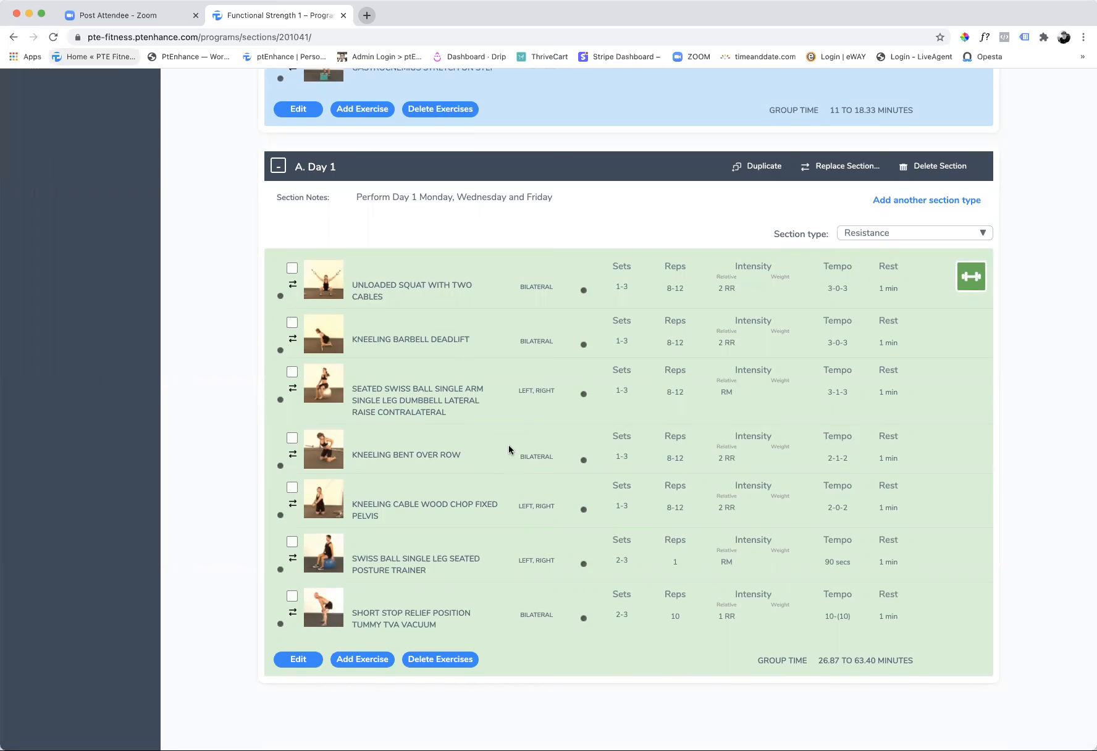
scroll(509, 449, up, 15)
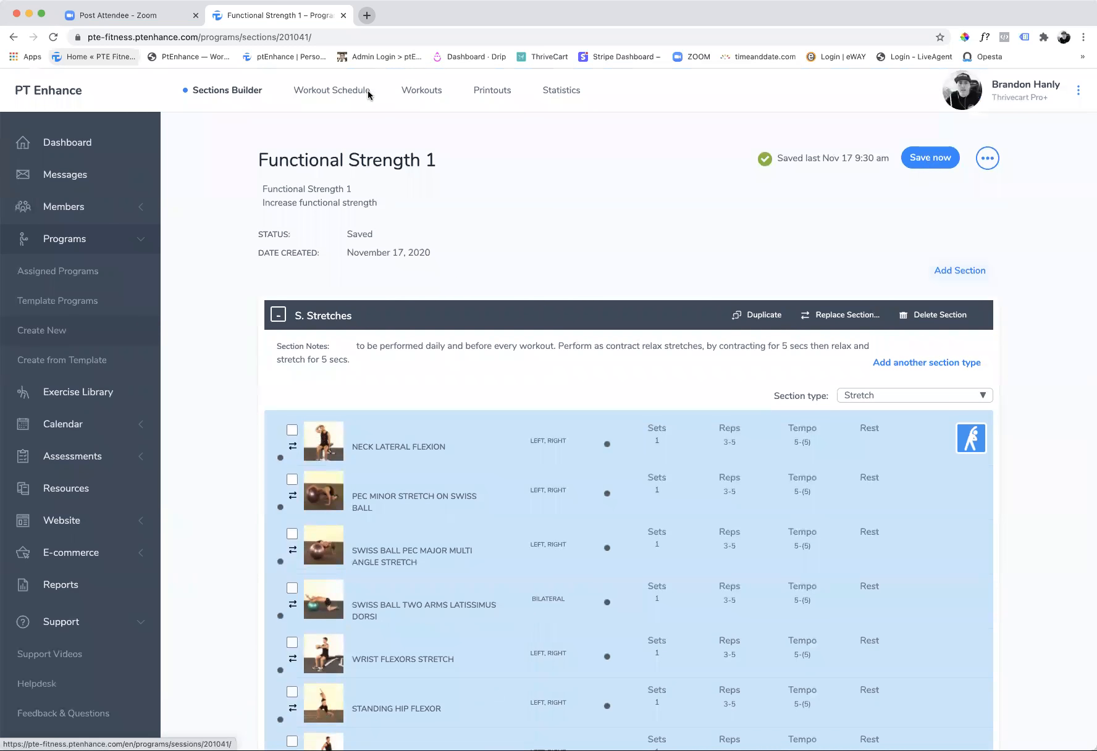
click(348, 92)
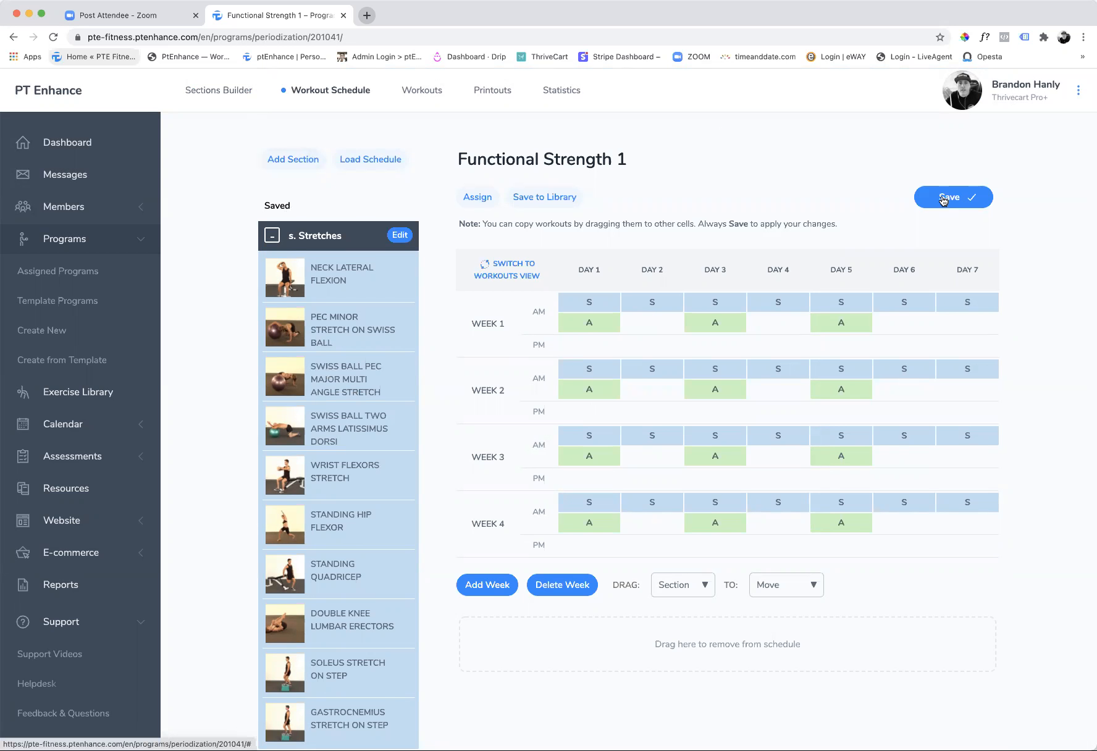
- Open the 6 Week Program Template folder and show the available actions for the Core Program 6 week template
click(60, 304)
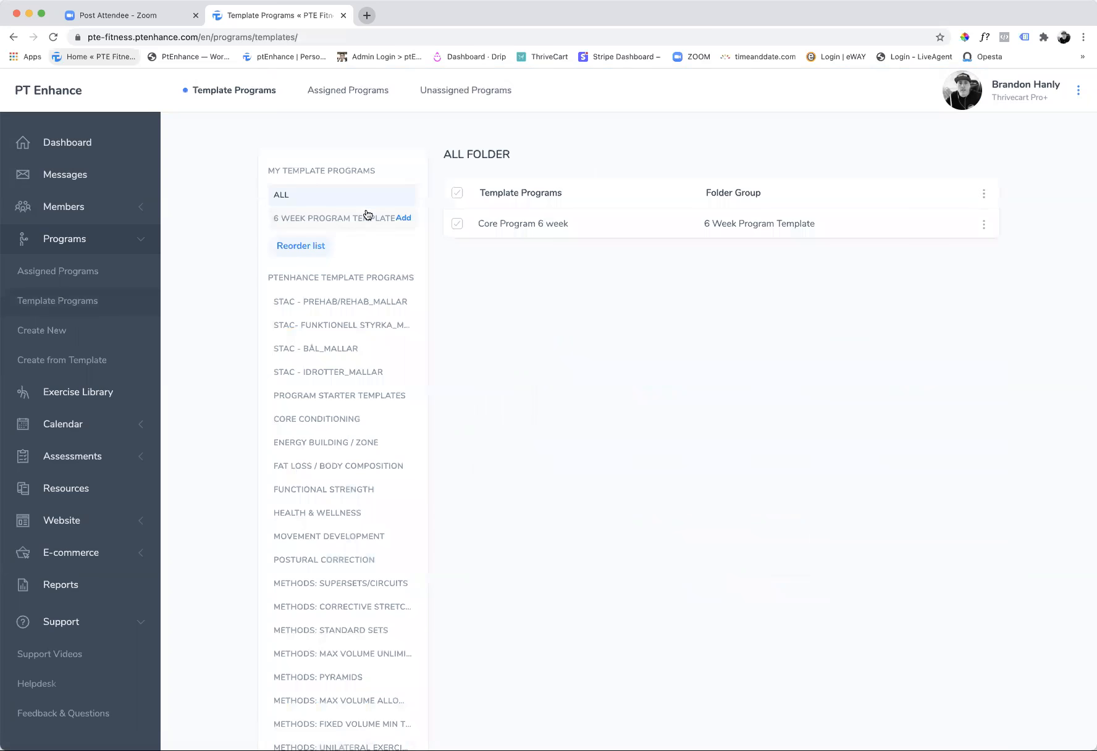
click(314, 222)
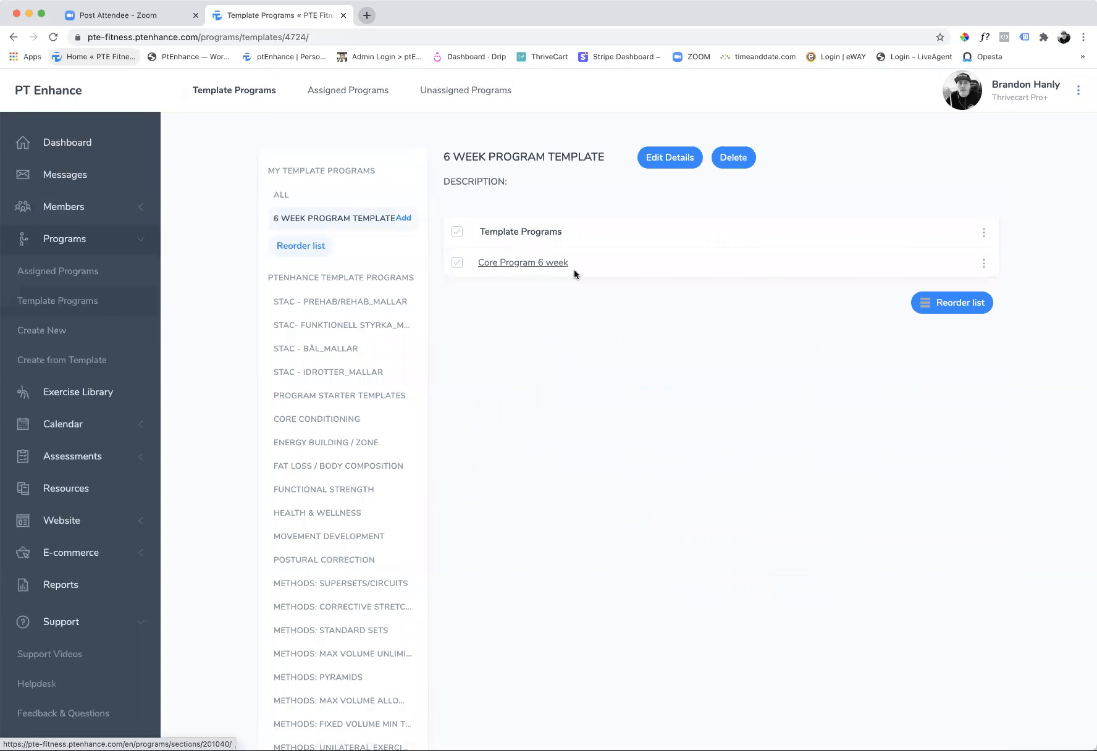
click(984, 264)
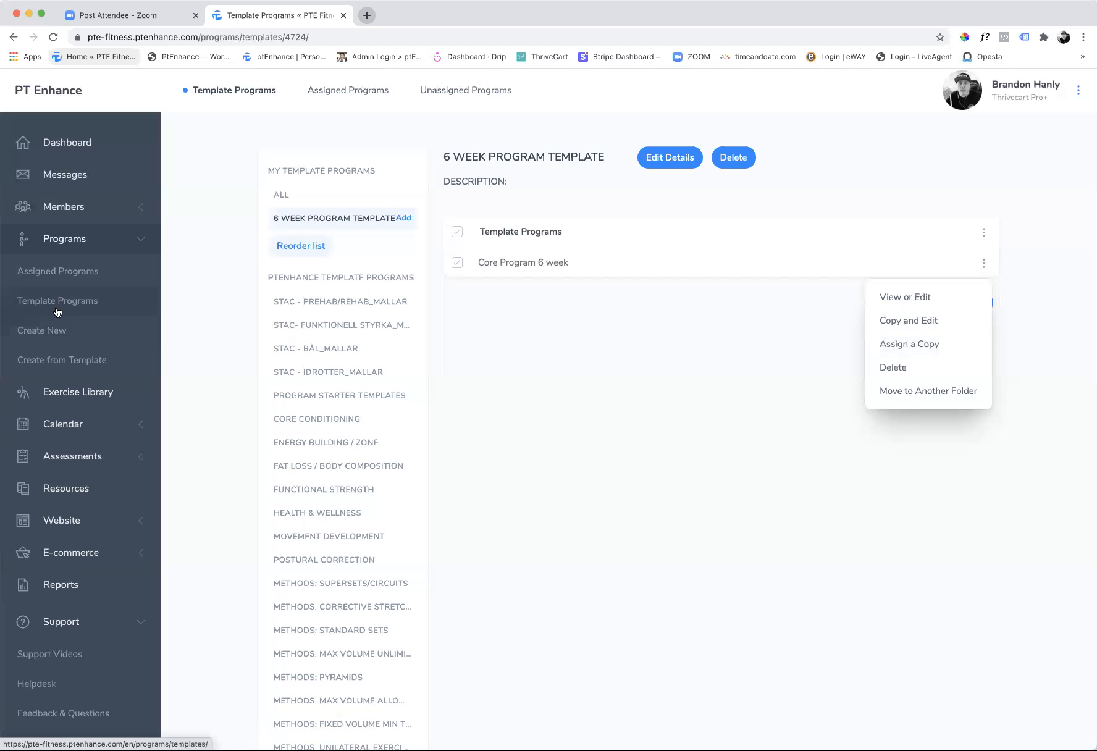
- Start a new program from a template and name it Core 2, leaving the program notes empty
click(36, 366)
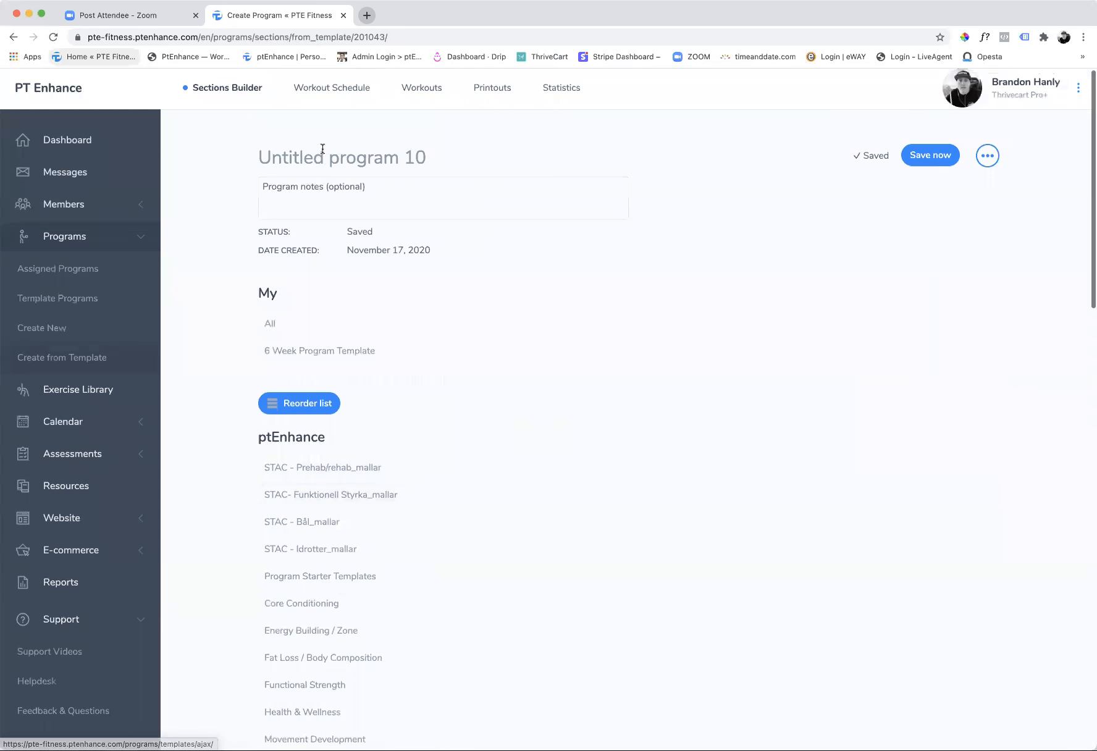
click(357, 160)
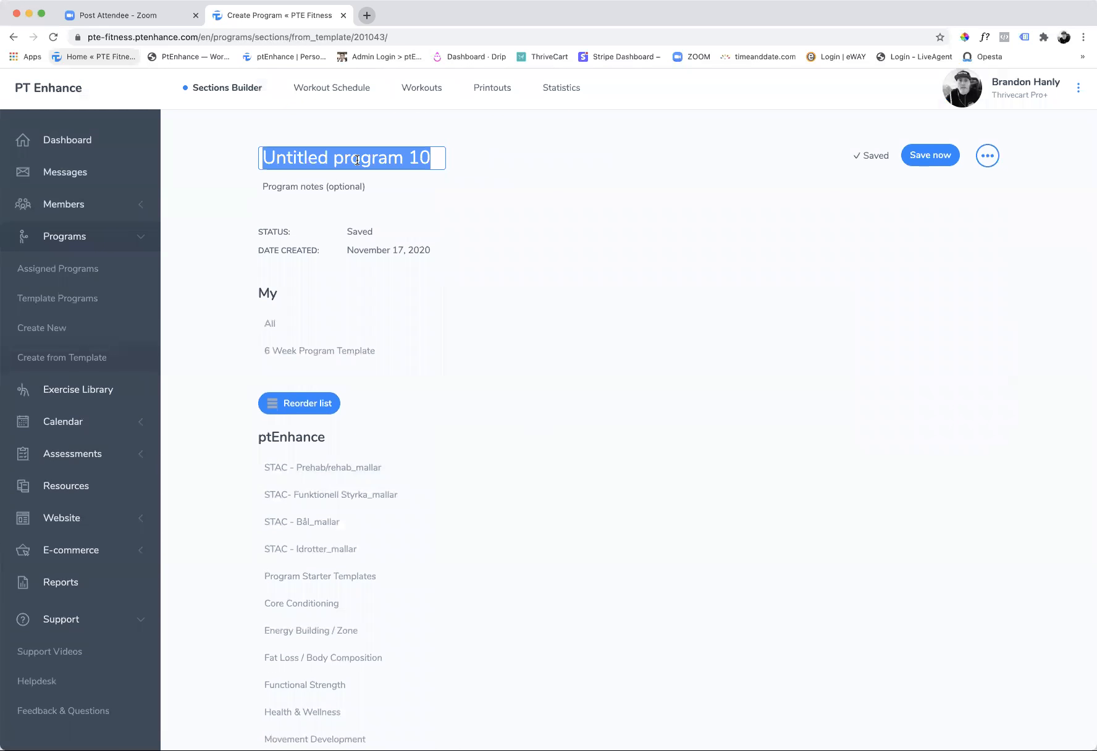
text(Core 2)
click(362, 184)
scroll(532, 369, down, 1)
click(535, 369)
- Preview the Postural Correction: Lower Cross/Lordosis template in the Postural Correction folder and choose it as the basis for the program
scroll(544, 337, down, 5)
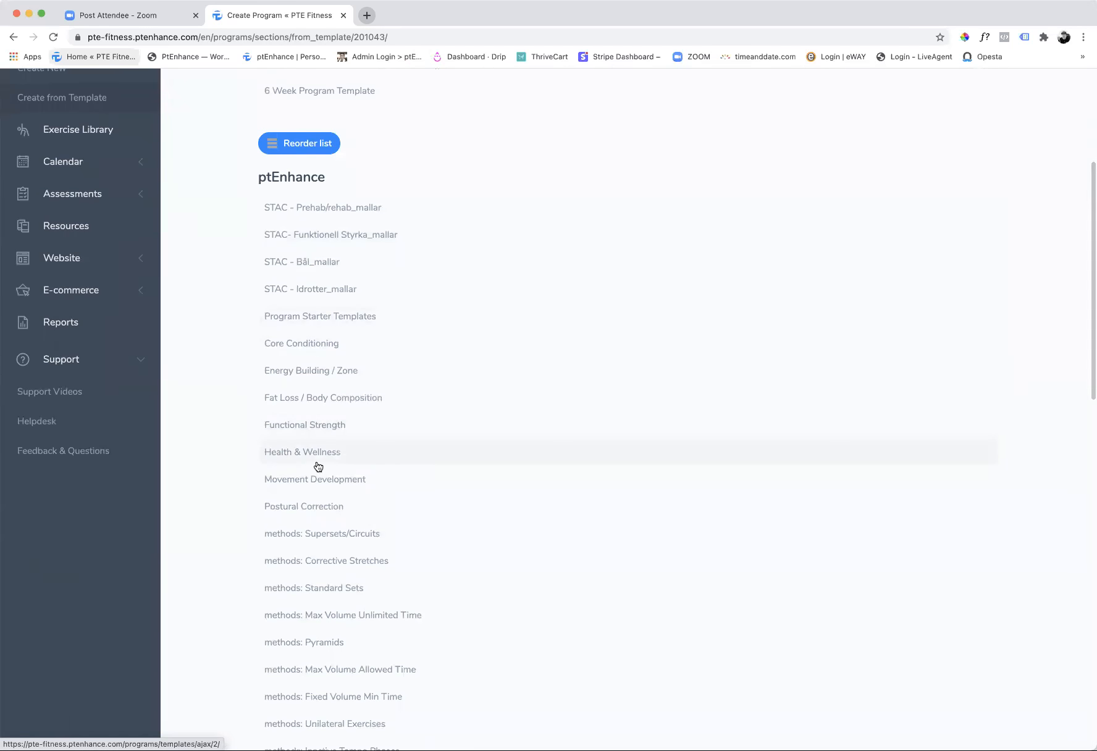
scroll(346, 488, up, 2)
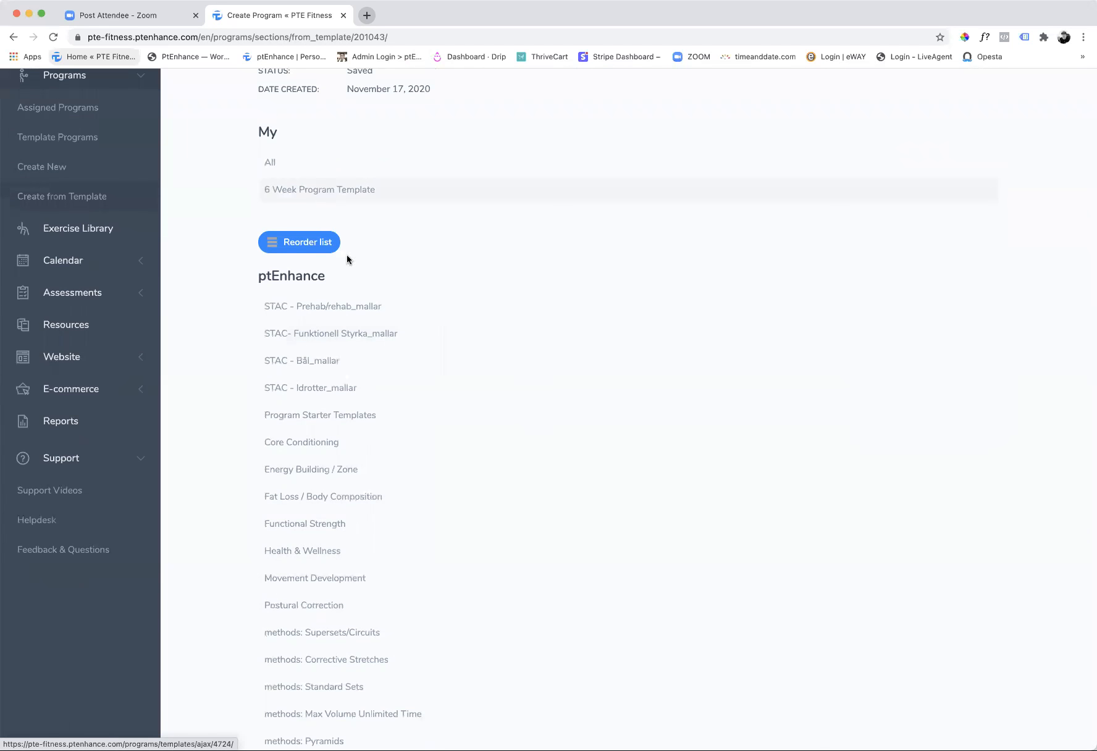
scroll(370, 346, down, 1)
click(306, 582)
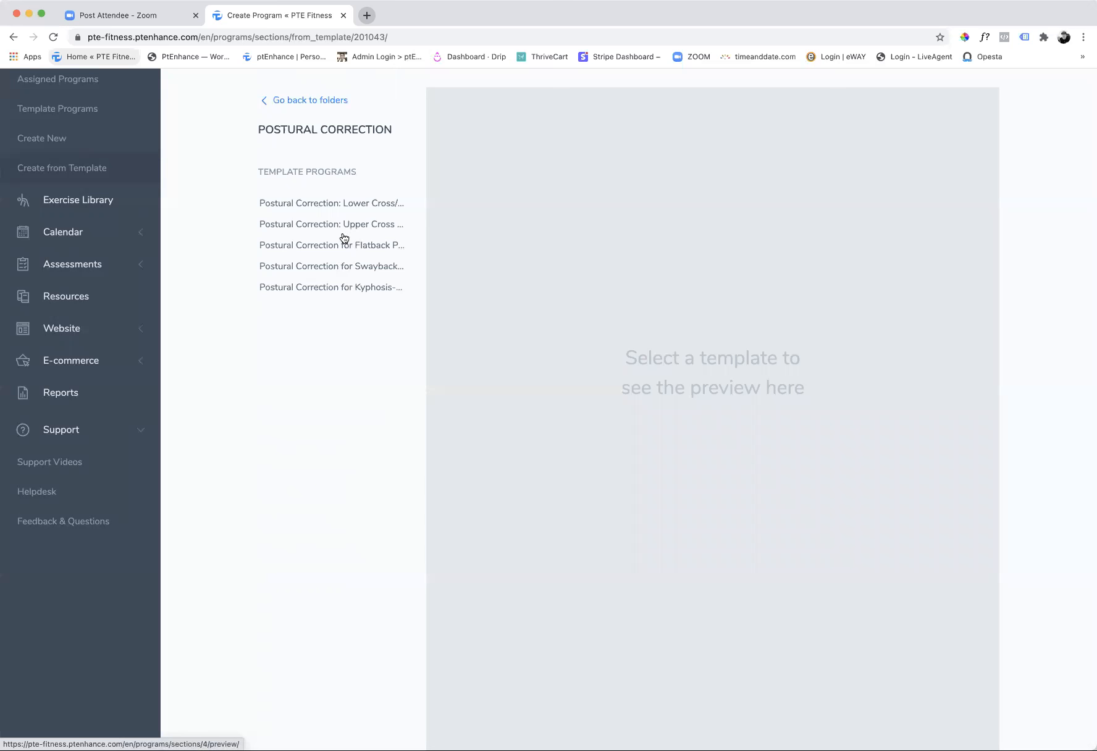
click(308, 207)
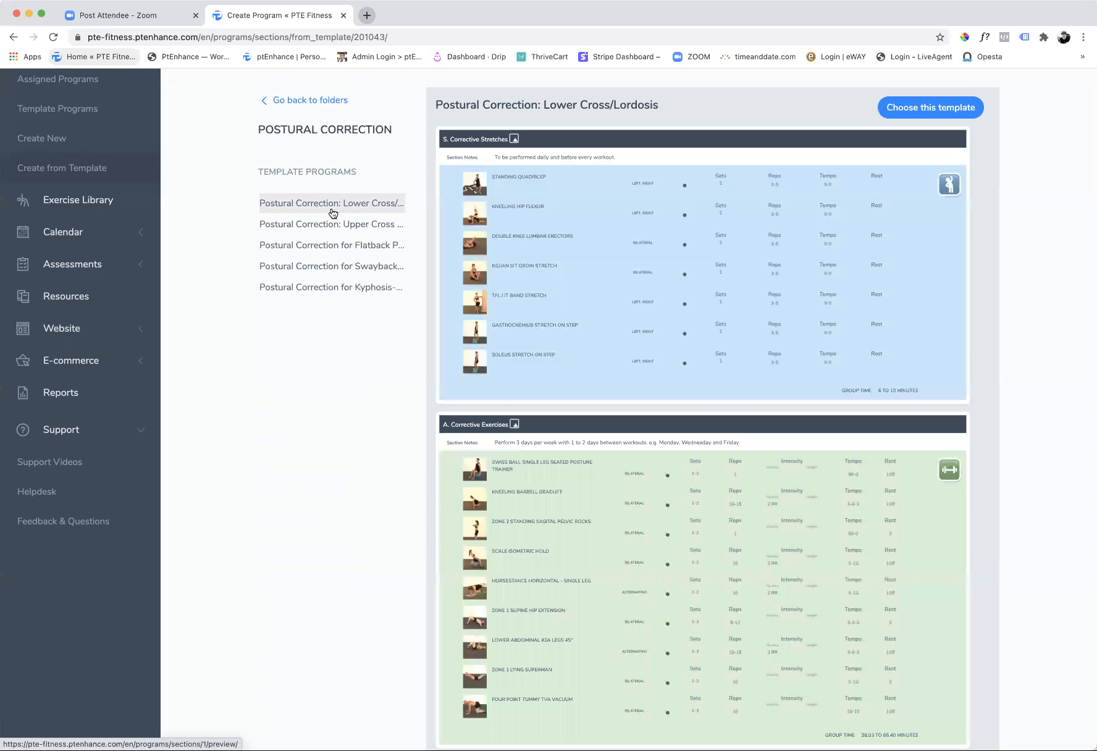
scroll(656, 300, down, 4)
scroll(626, 245, up, 3)
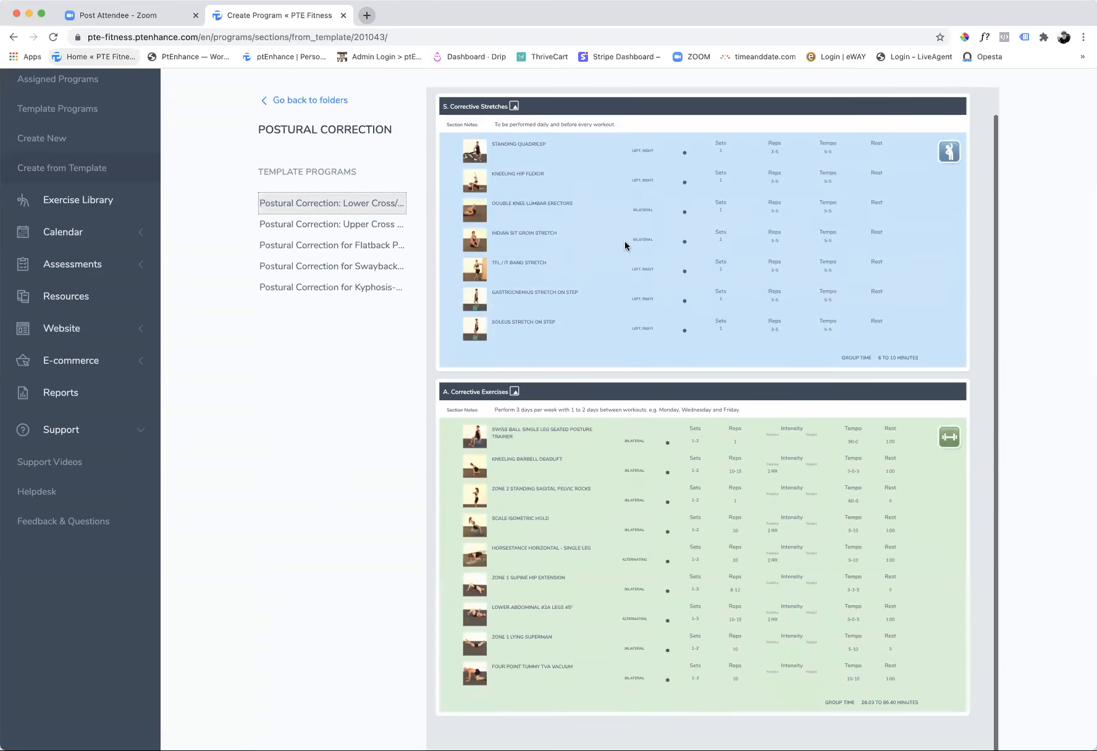
scroll(626, 245, up, 1)
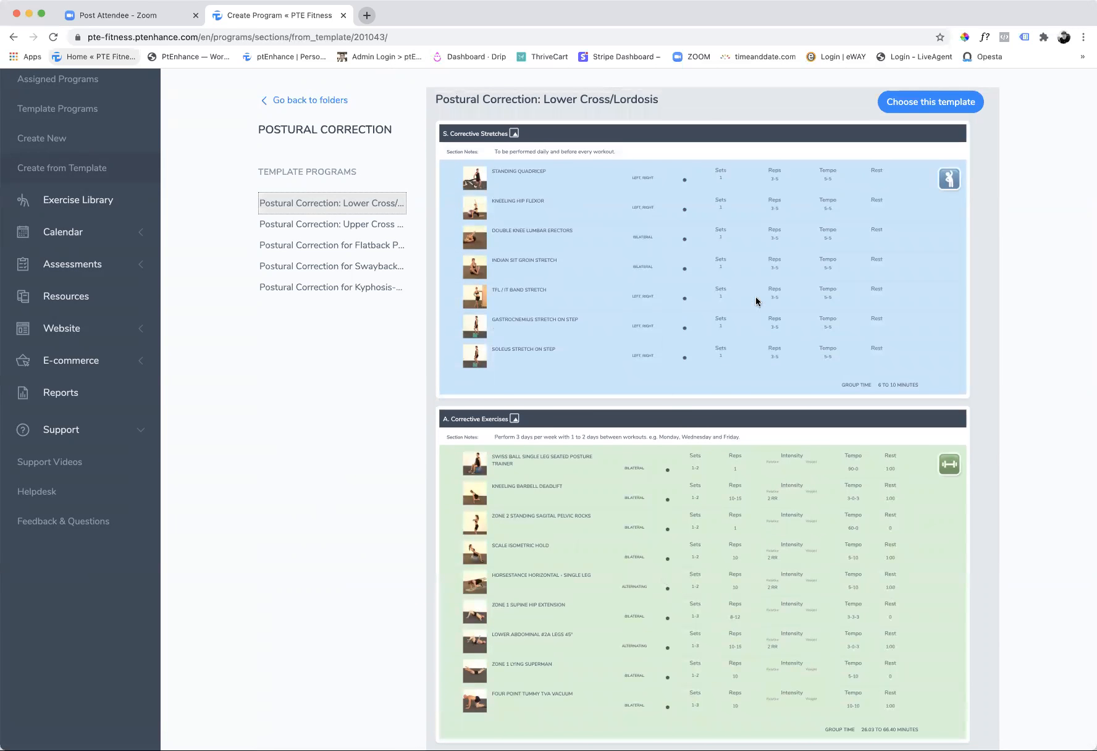
click(925, 109)
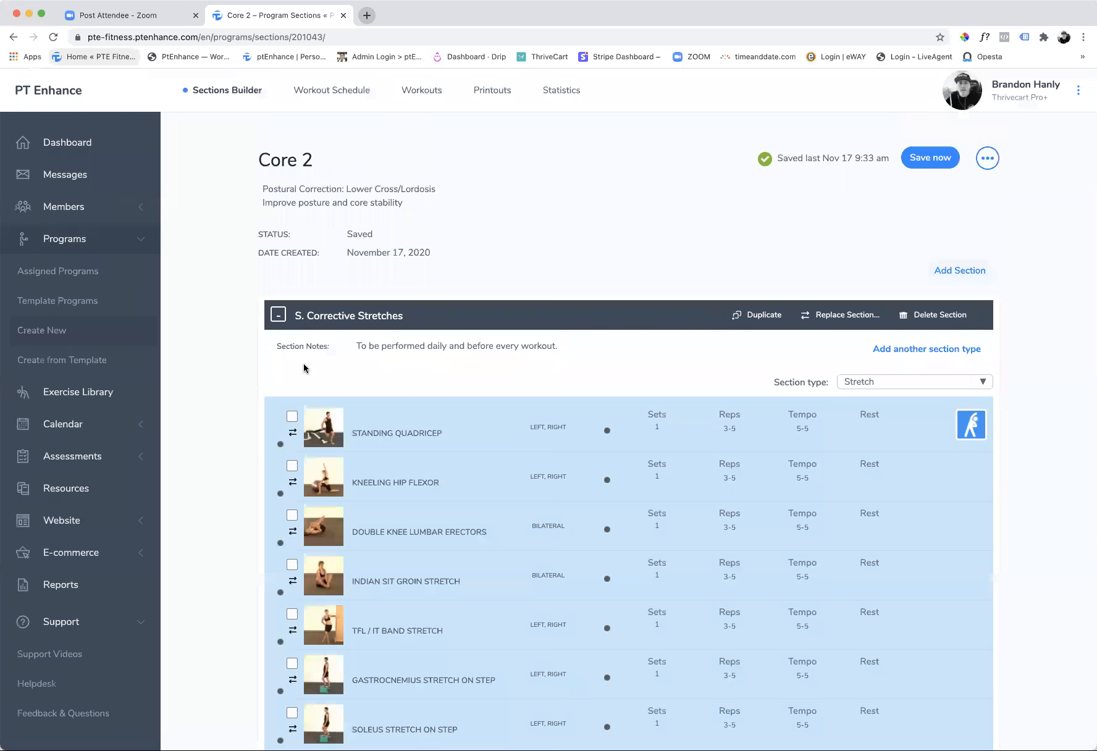
- Replace Core 2's Corrective Exercises section with the Corrective Exercises section of the Postural Correction for Swayback Posture template
scroll(421, 384, down, 2)
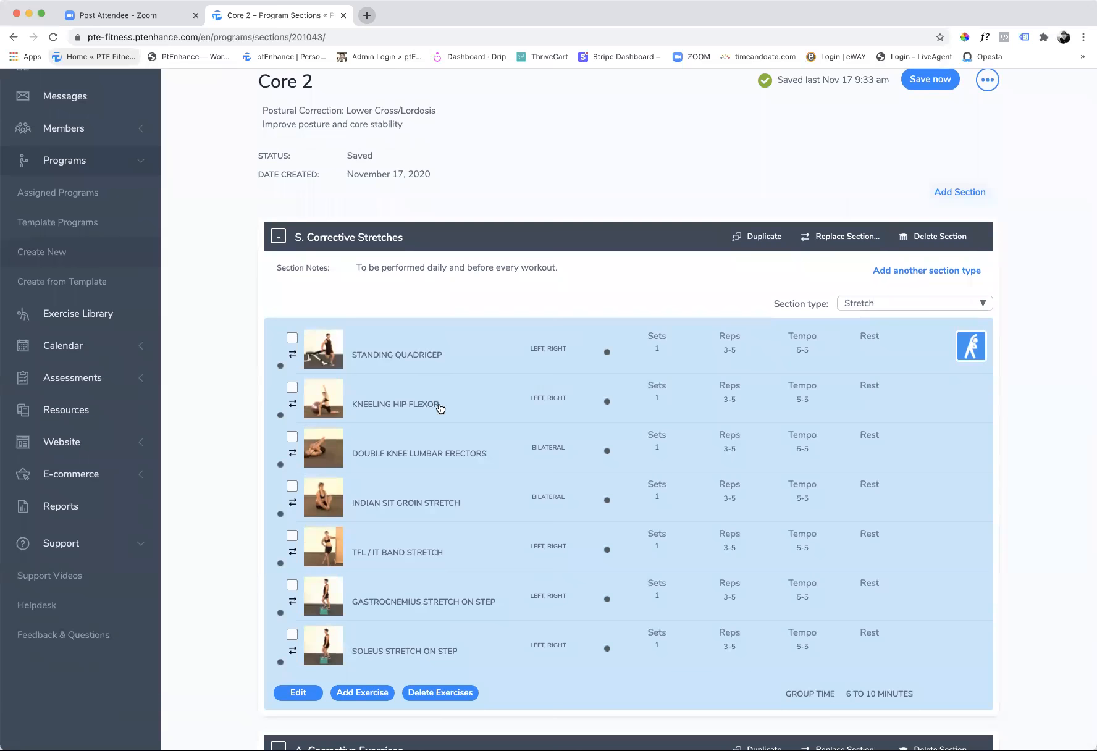
scroll(433, 383, down, 1)
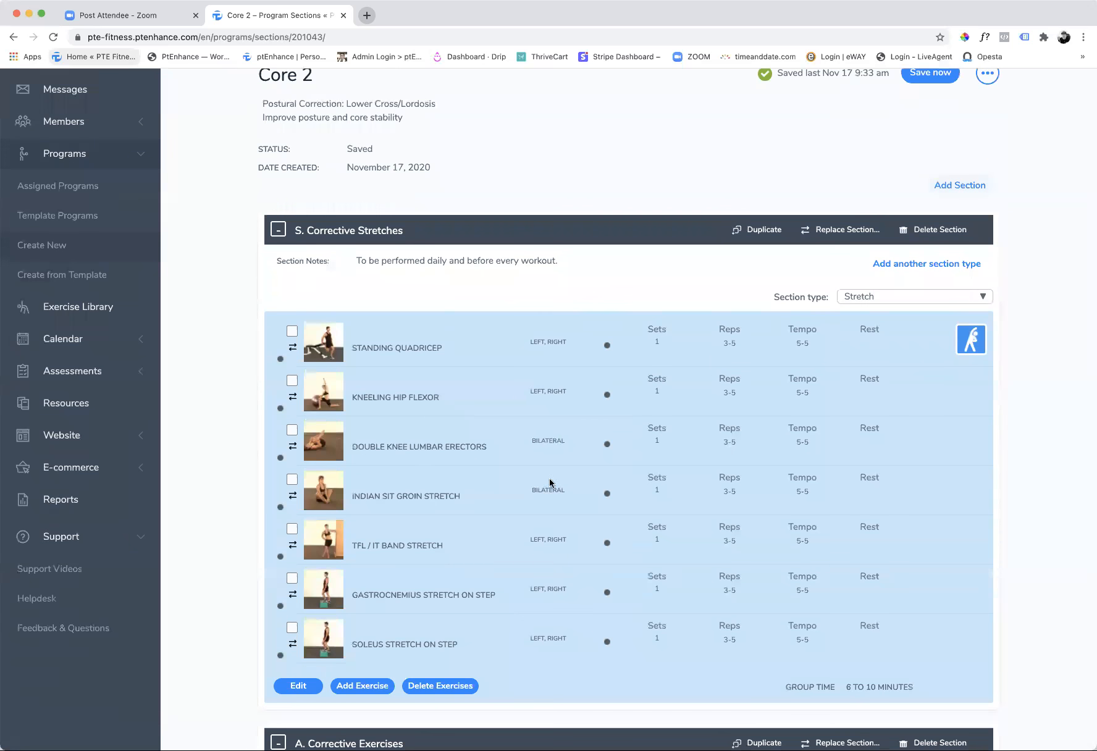
scroll(550, 482, down, 5)
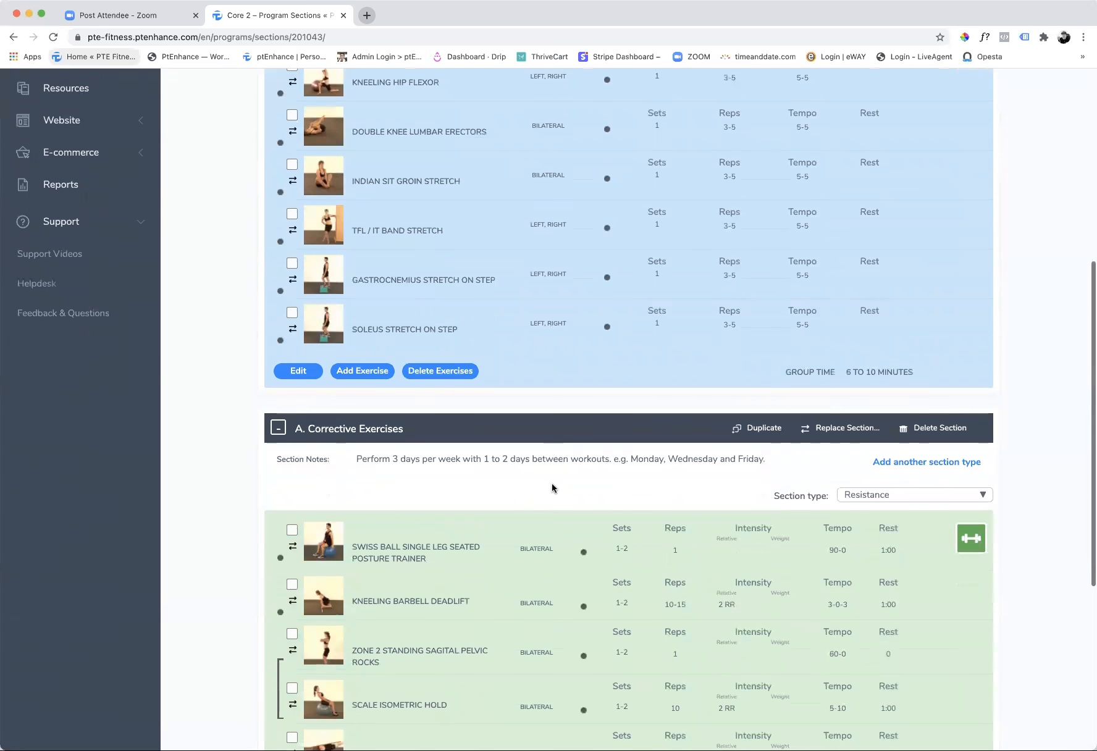
scroll(552, 488, down, 2)
scroll(544, 506, down, 2)
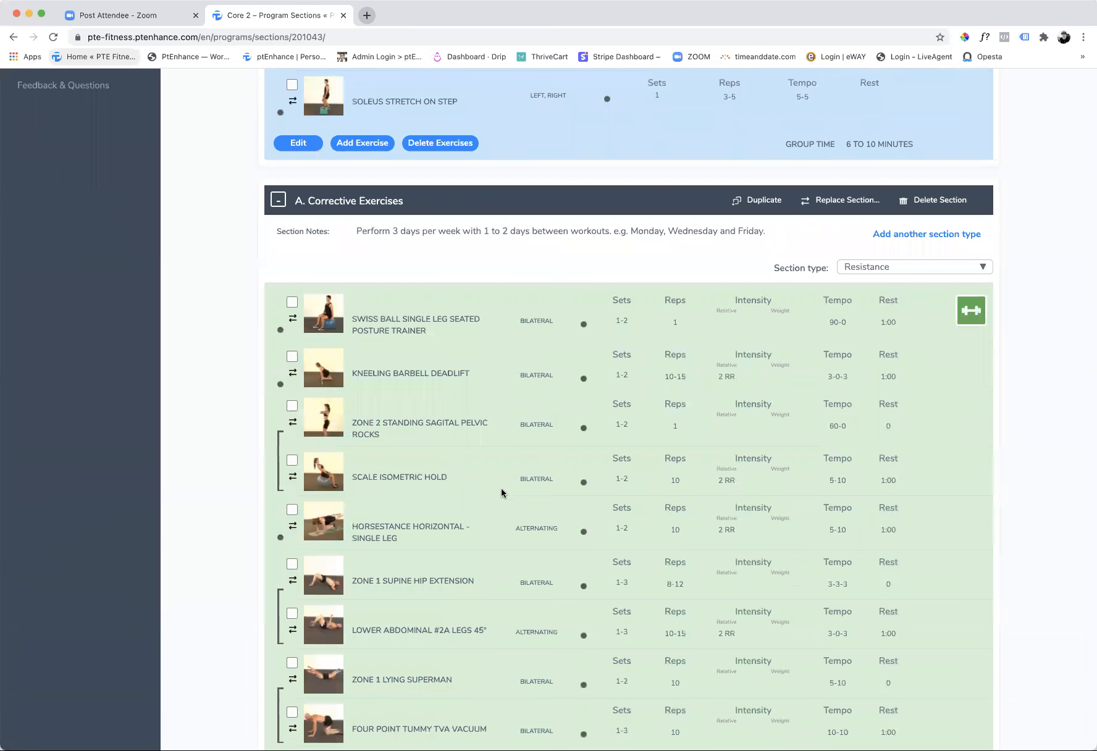
click(836, 204)
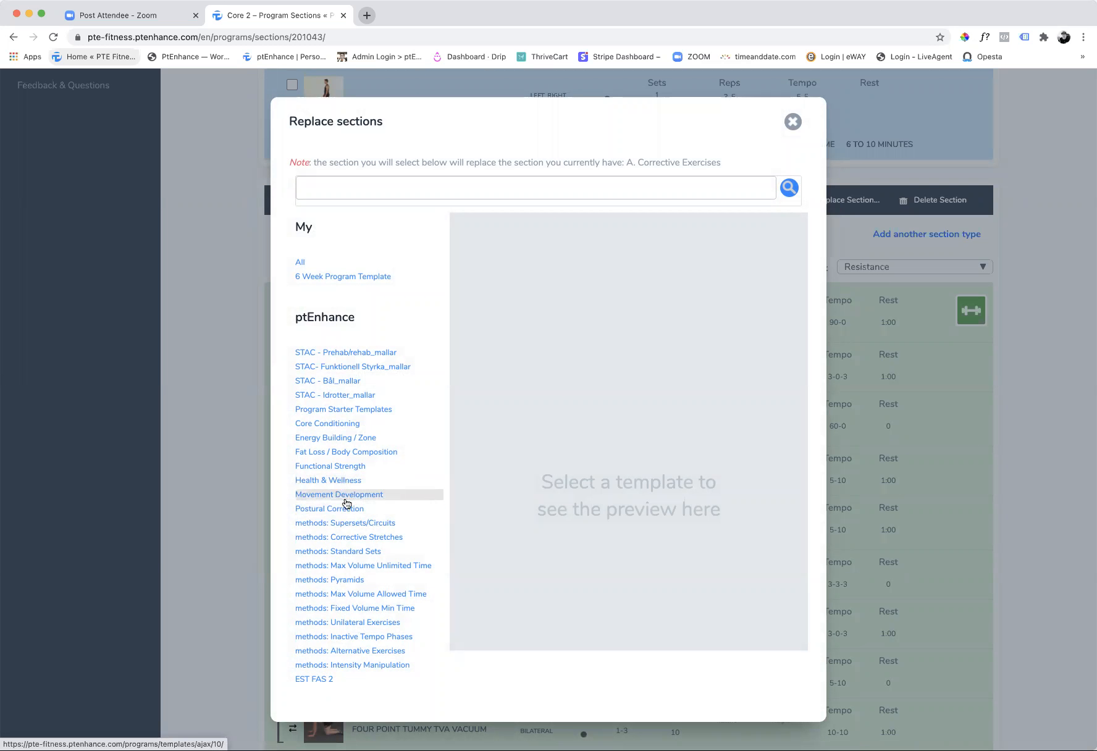
click(345, 510)
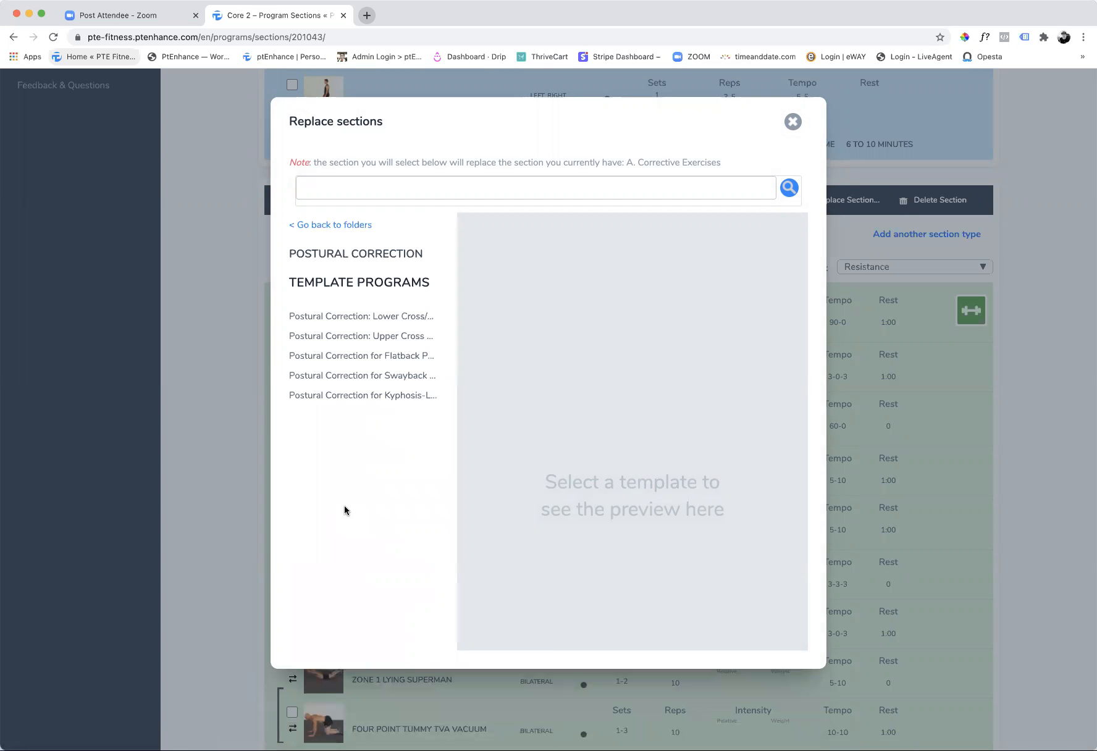
click(367, 378)
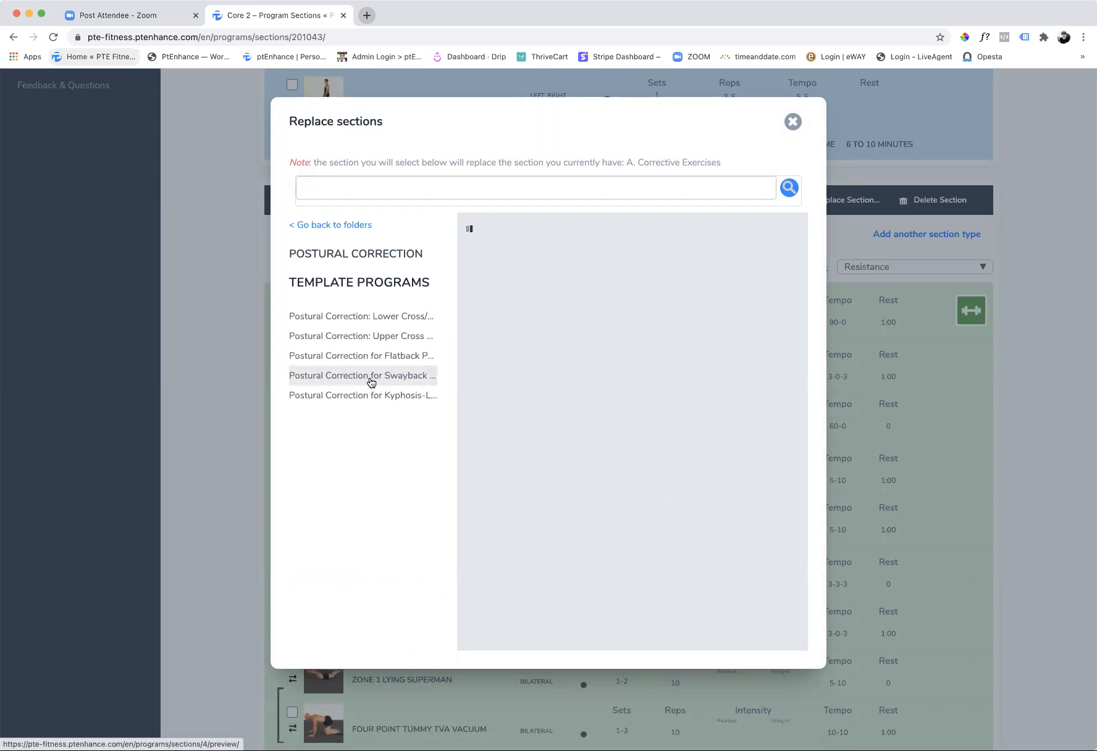
scroll(632, 523, down, 2)
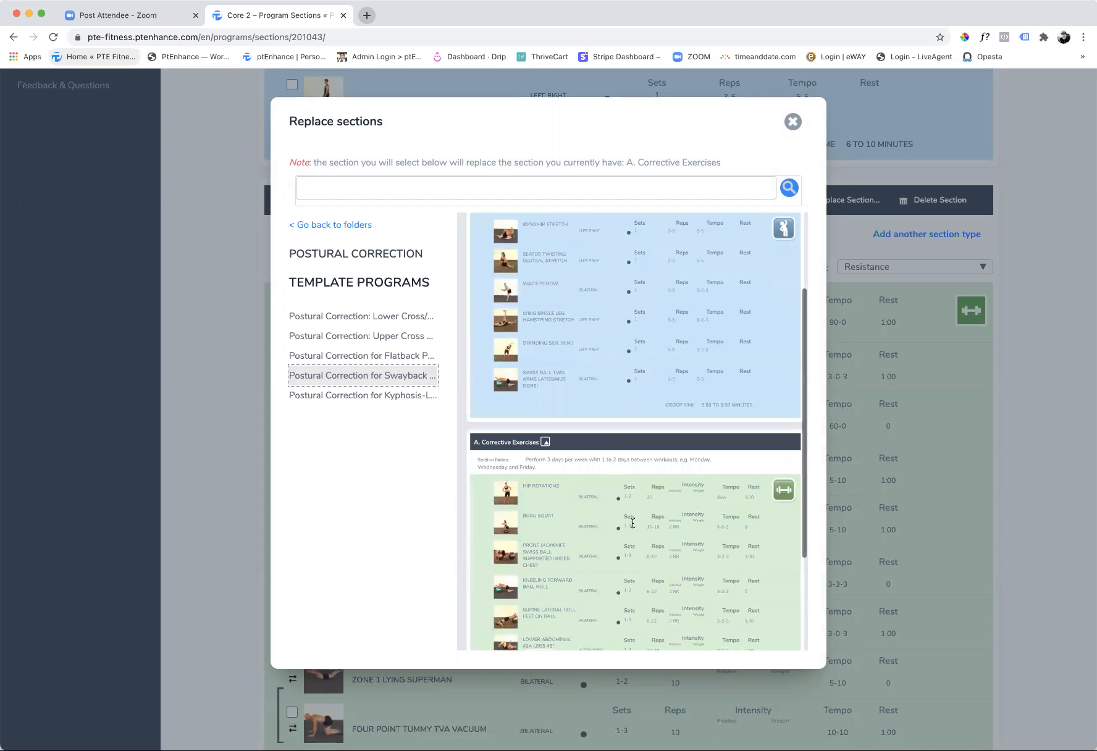
scroll(632, 528, down, 1)
scroll(632, 529, up, 5)
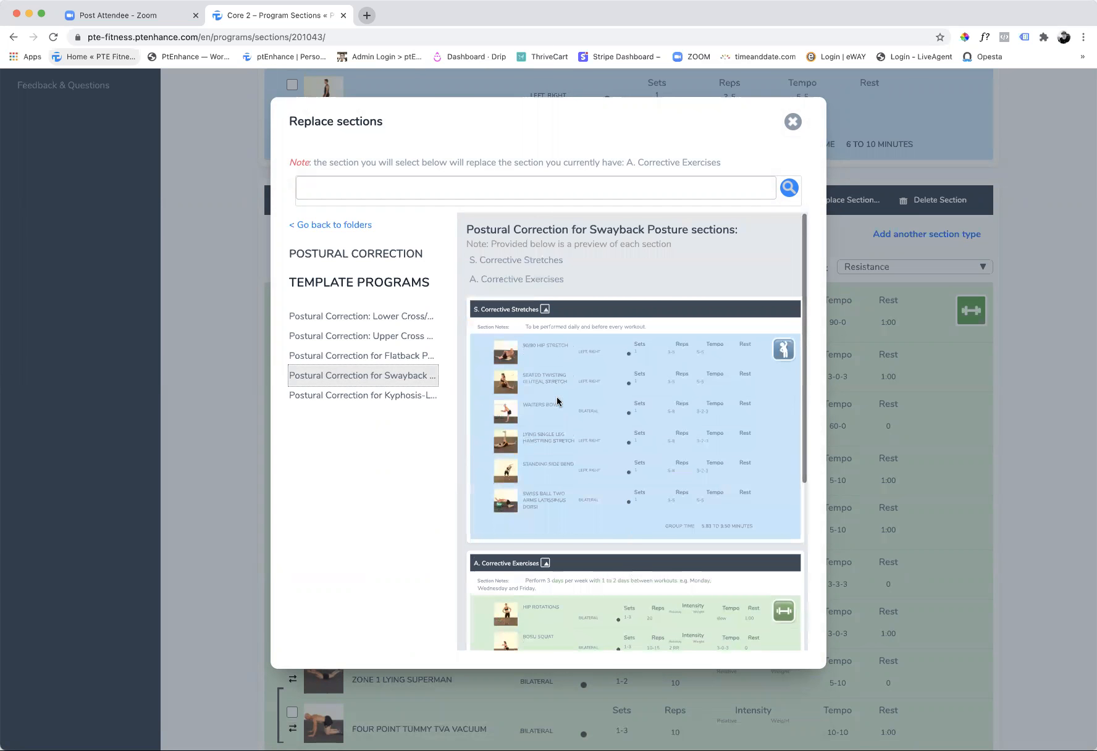
click(511, 279)
click(611, 285)
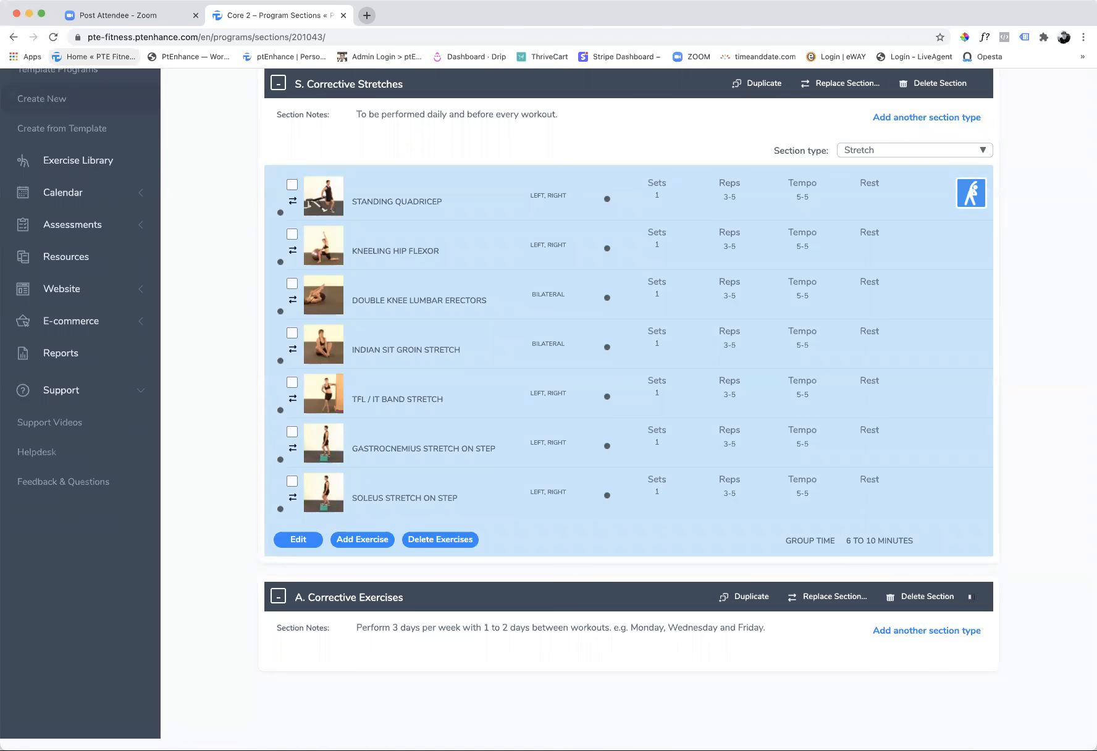
- Examine the replaced Corrective Exercises section and the Corrective Stretches section of the Core 2 program
scroll(572, 720, down, 6)
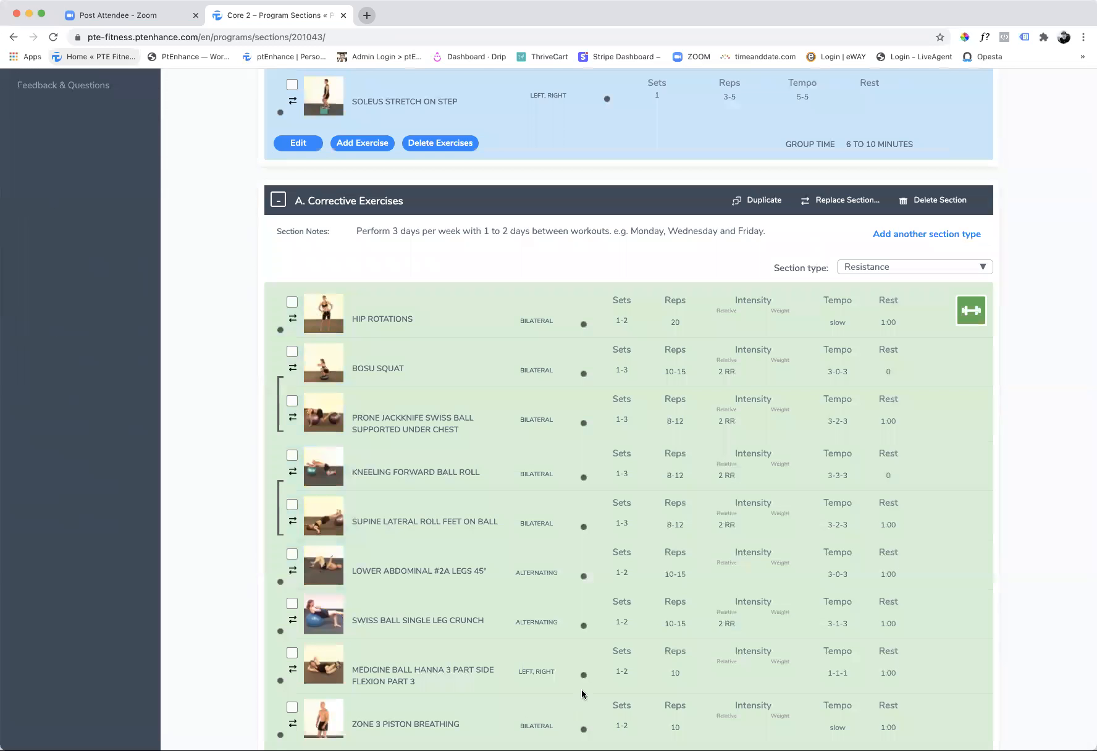
scroll(585, 641, up, 2)
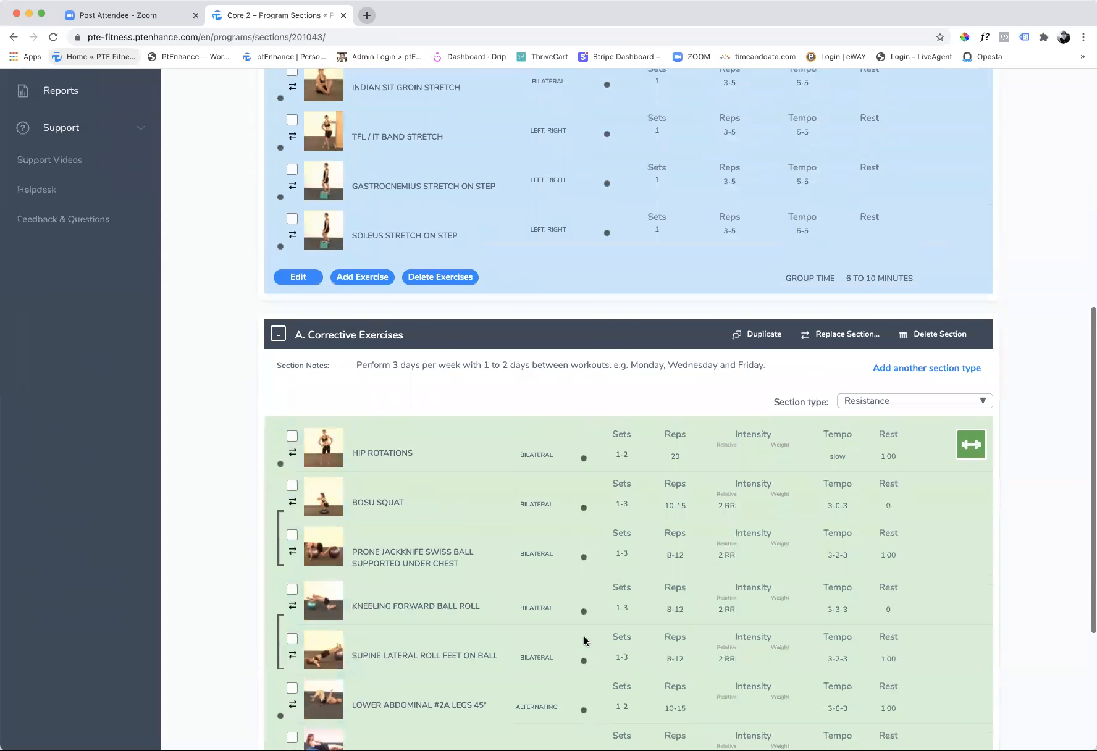
scroll(585, 642, up, 4)
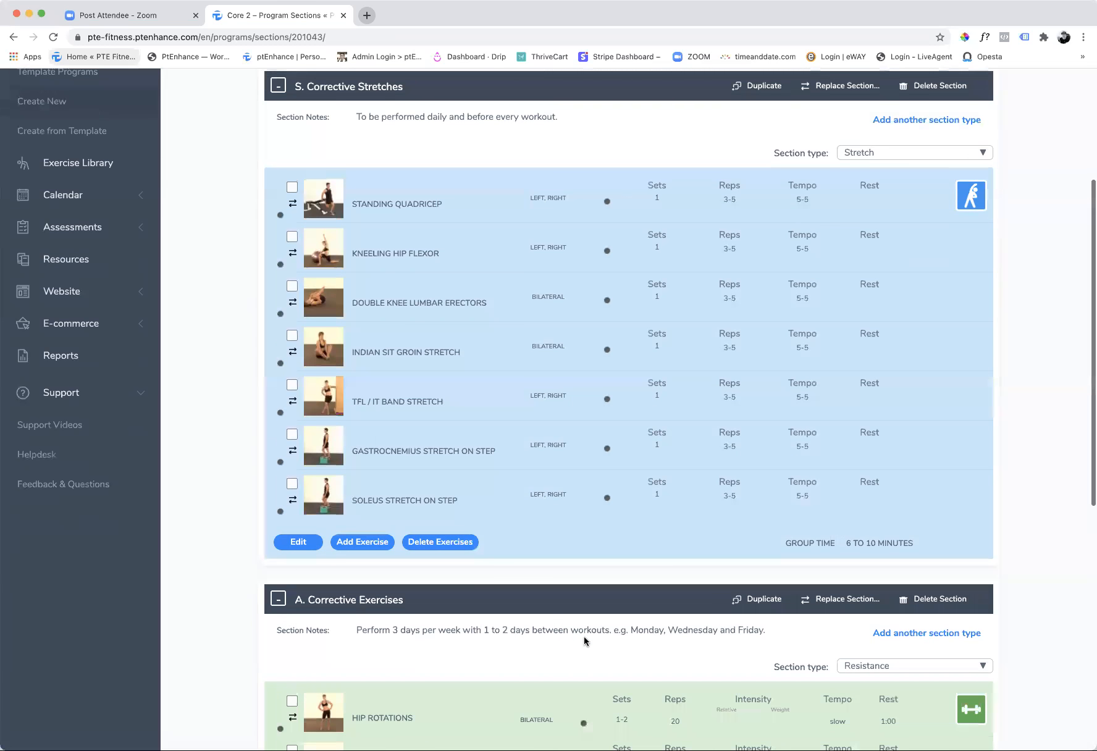
scroll(414, 374, up, 4)
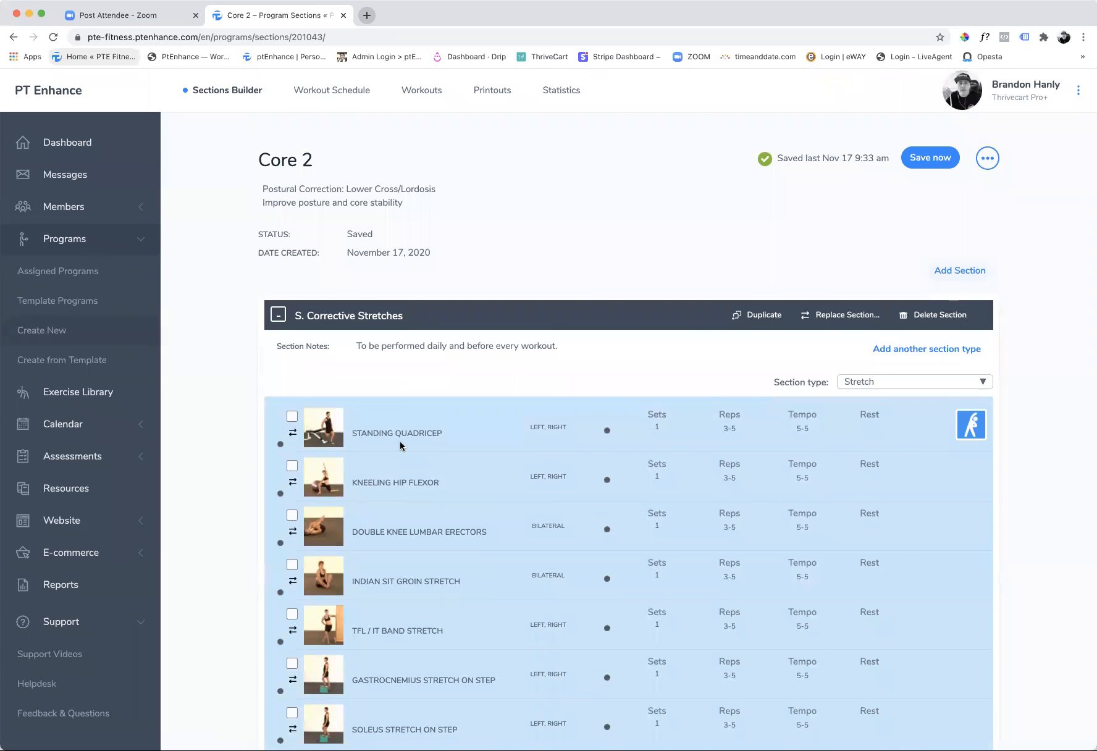
scroll(407, 446, down, 2)
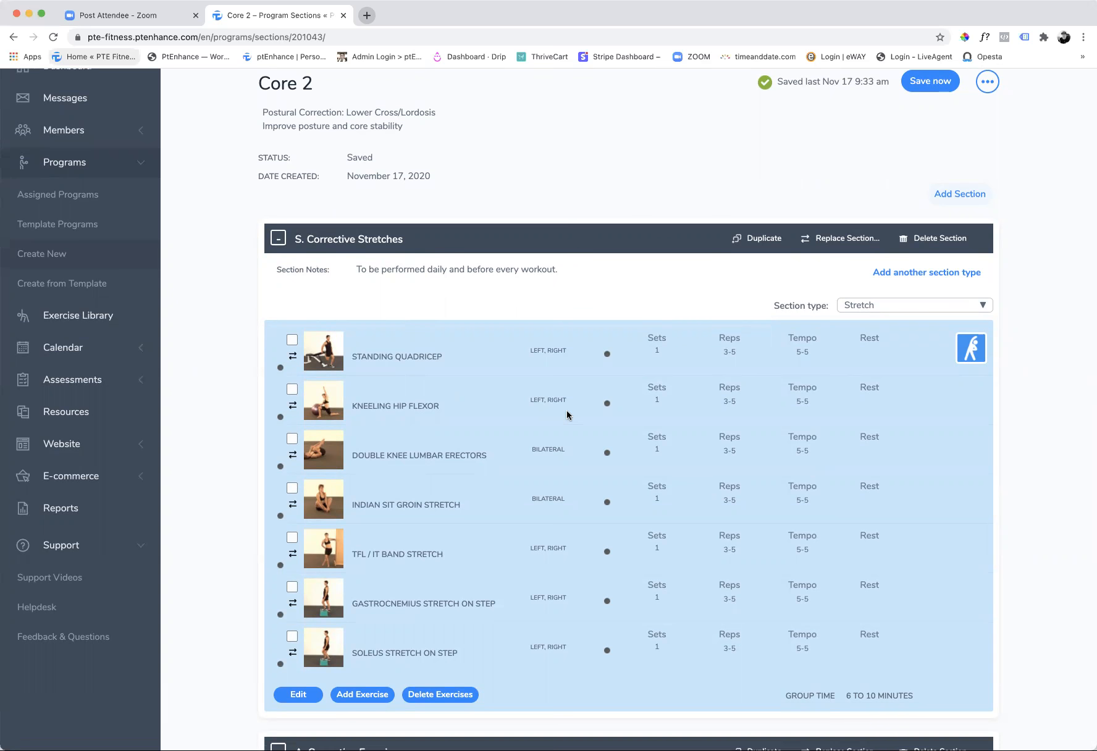
scroll(569, 411, down, 6)
scroll(610, 490, down, 1)
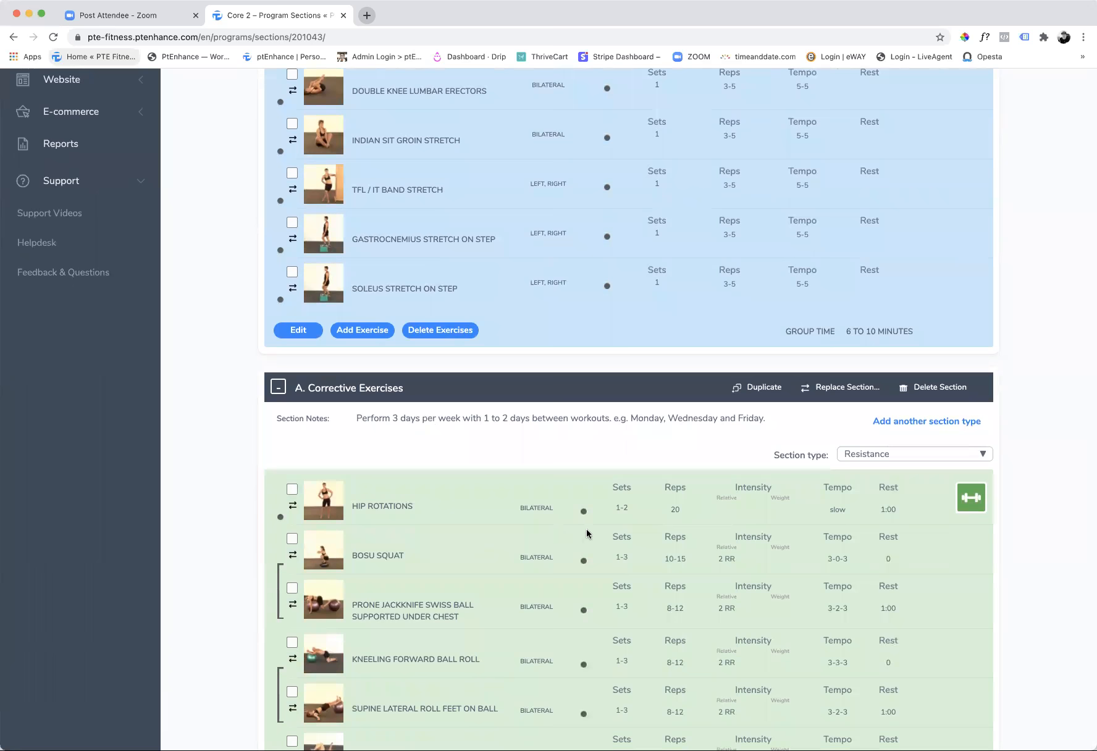
scroll(587, 534, up, 5)
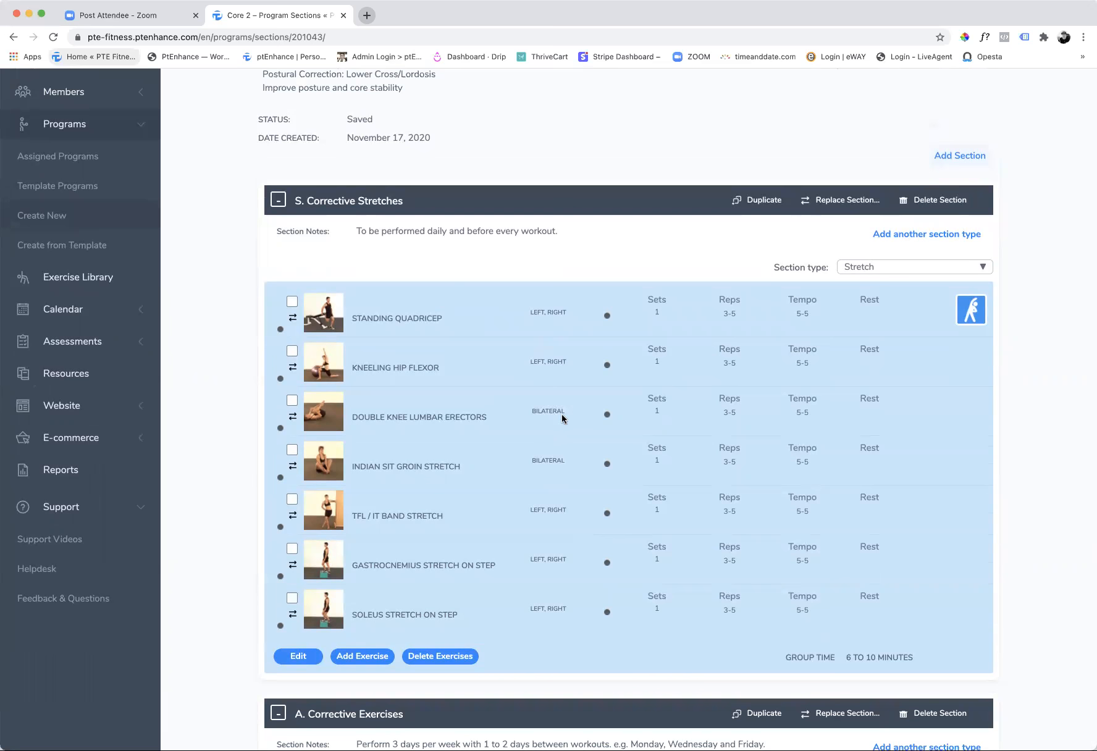
scroll(562, 419, up, 2)
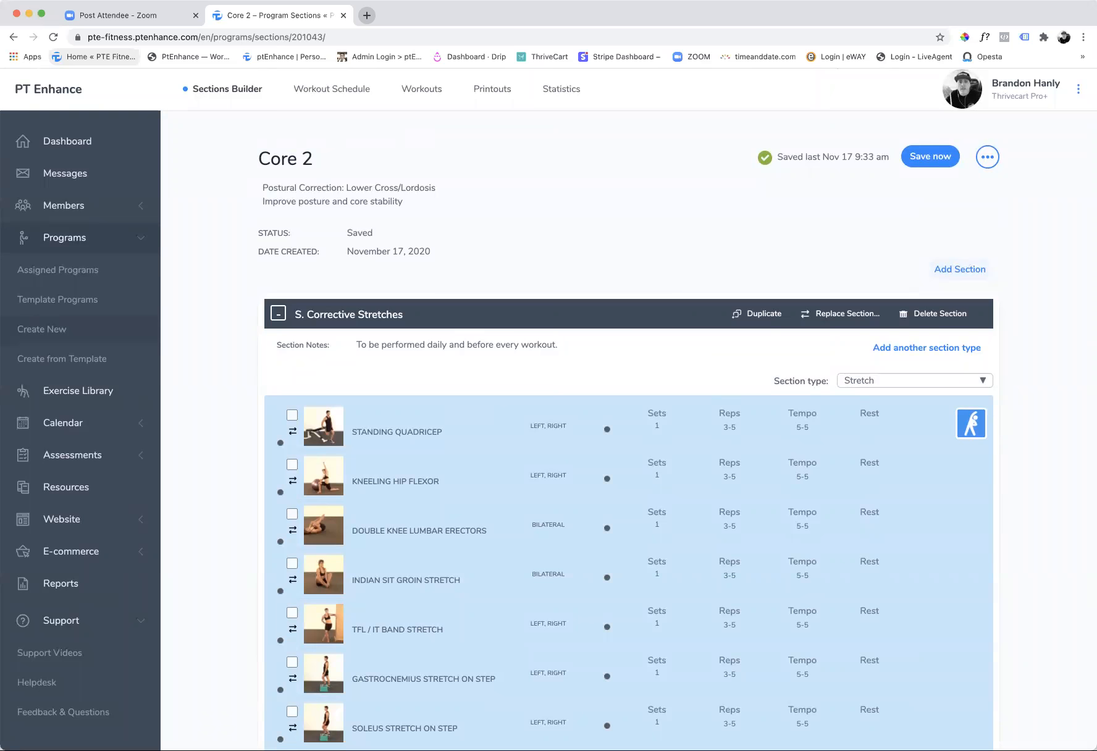
- Start a new program and delete its Legs and Core sections
click(52, 333)
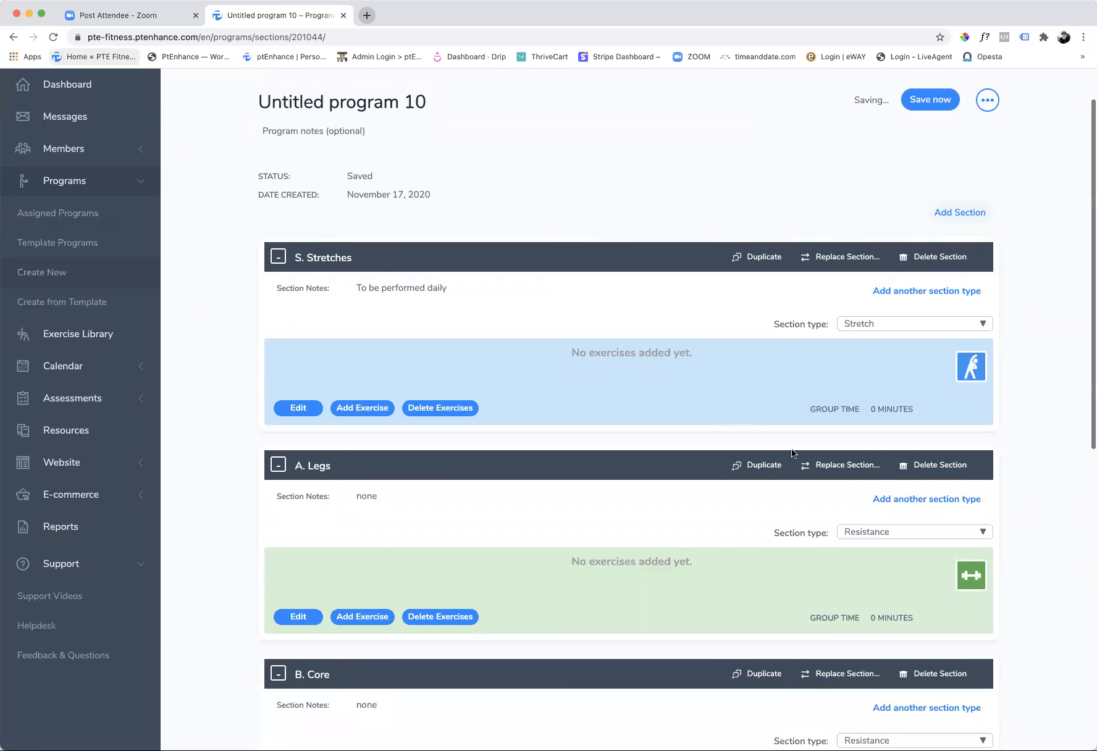
scroll(803, 445, down, 3)
click(957, 428)
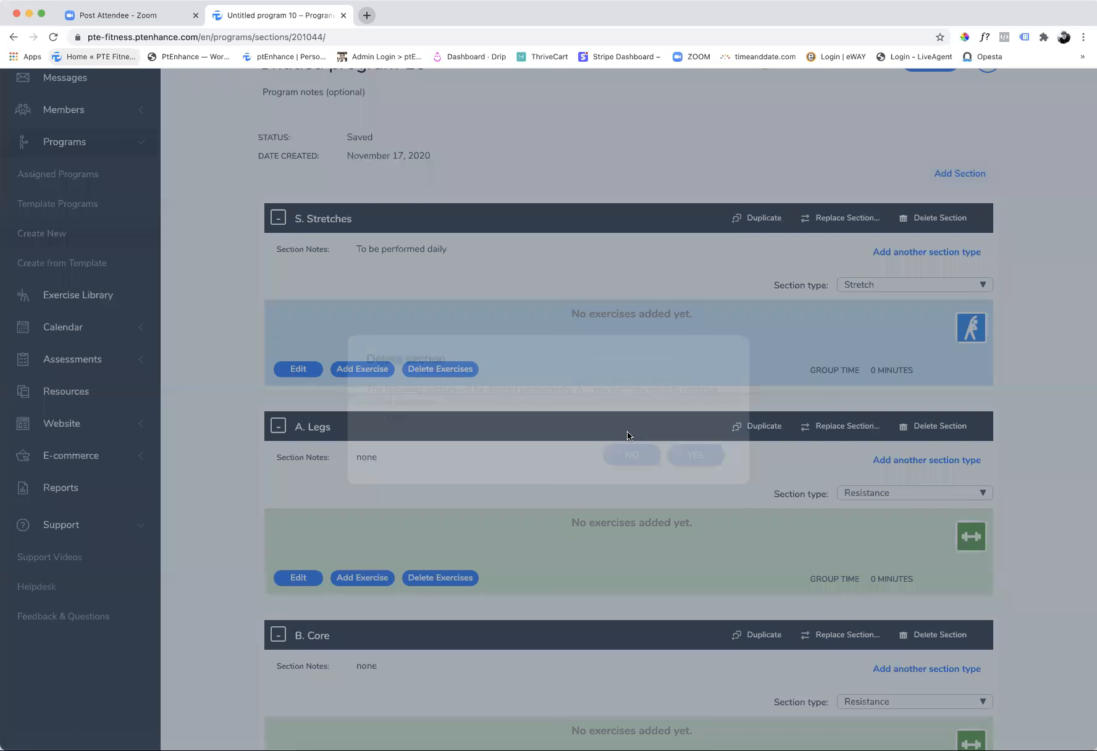
click(708, 460)
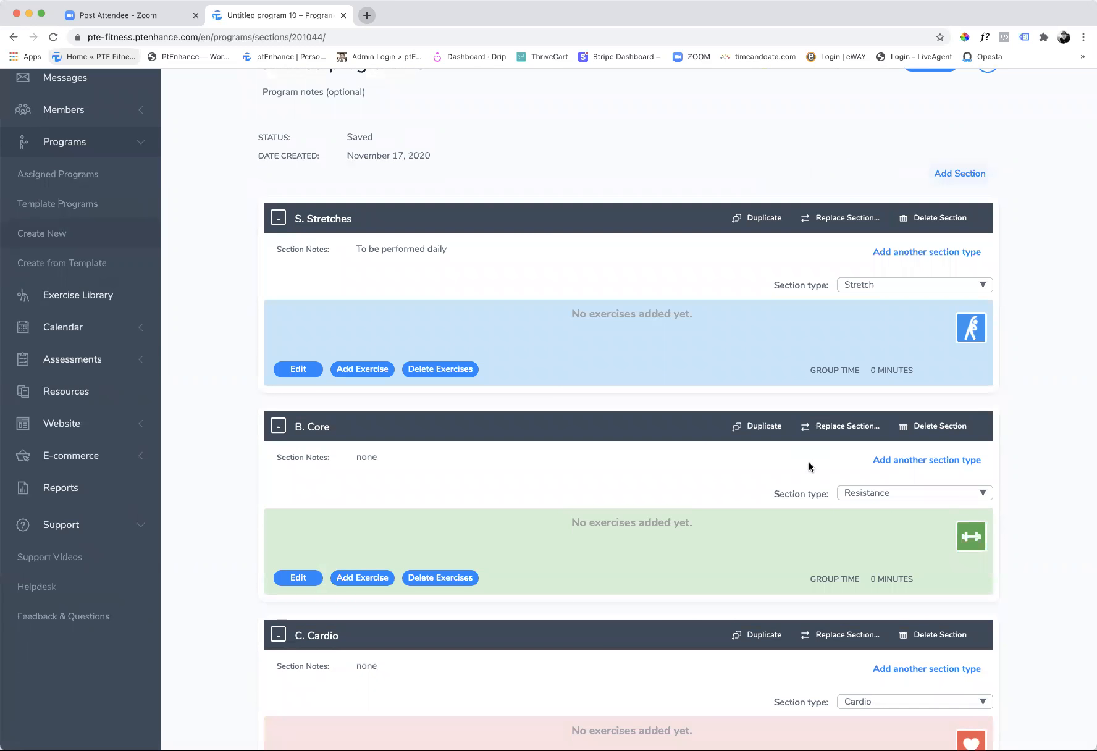
click(930, 427)
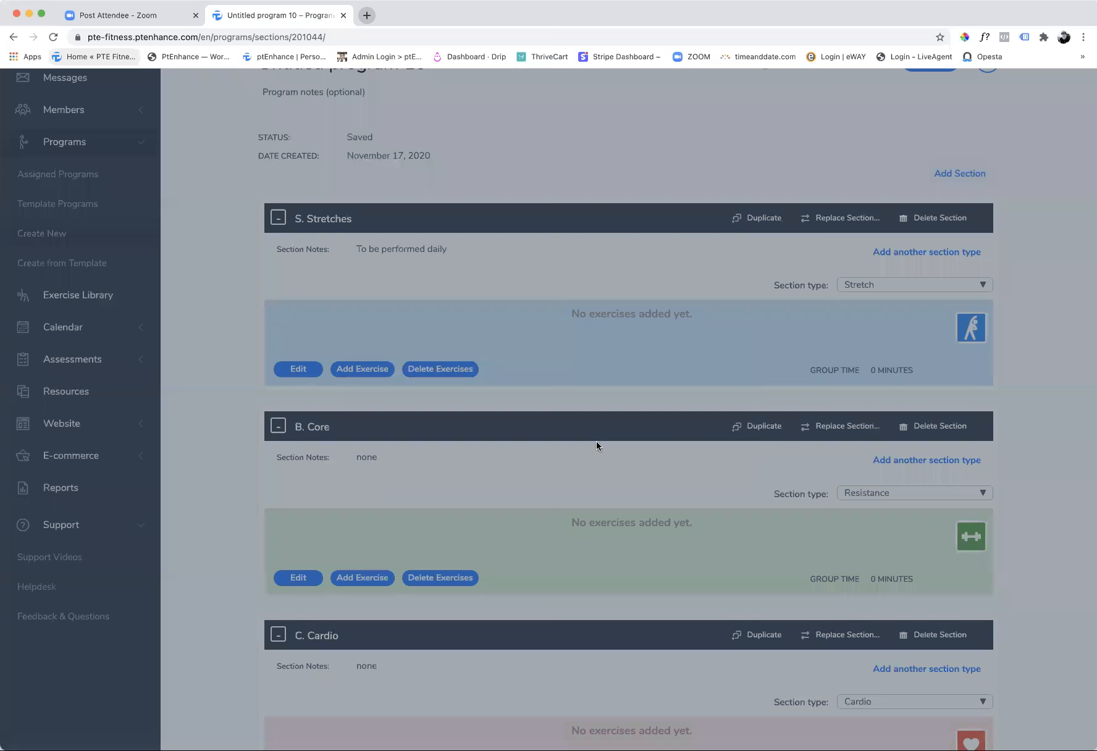
click(685, 457)
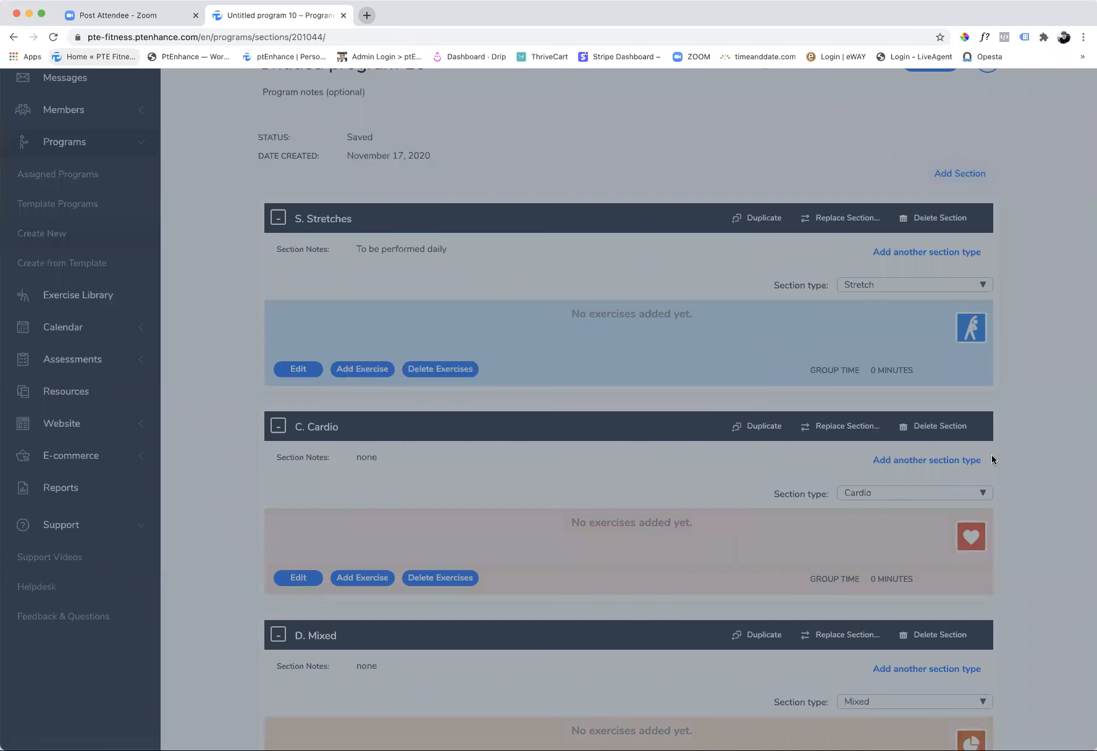
- Delete the Cardio and Mixed sections of the new program, keeping only Stretches
scroll(838, 457, up, 1)
scroll(714, 481, down, 2)
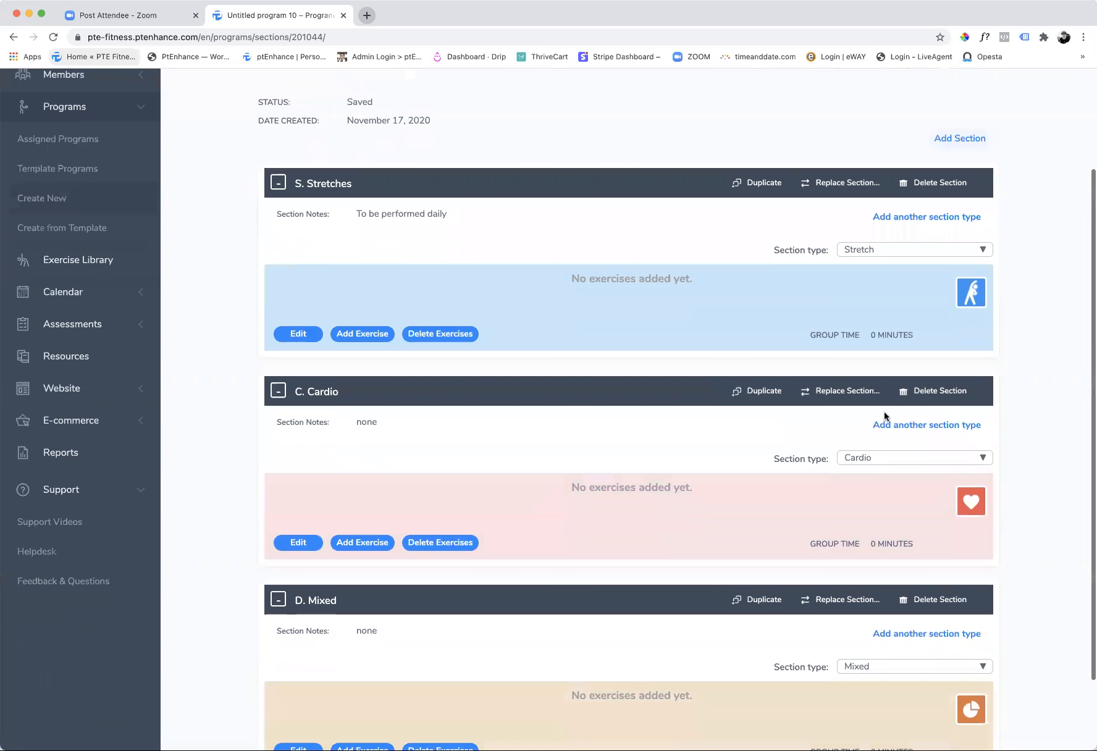
scroll(784, 457, up, 2)
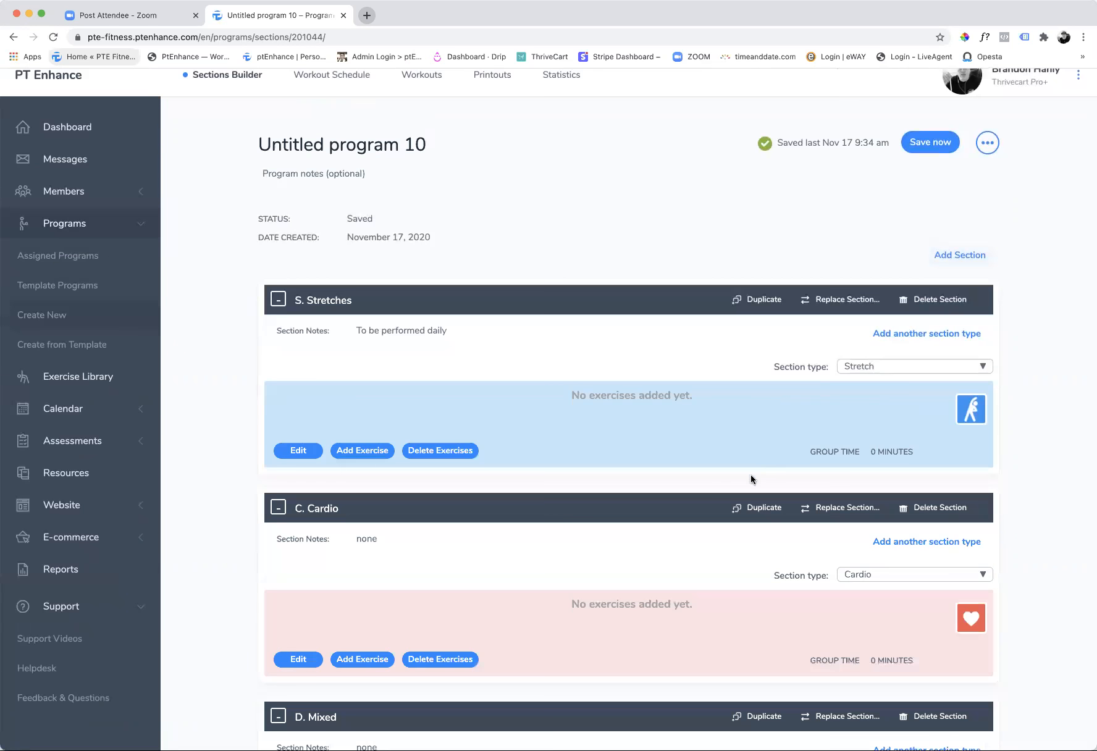
click(935, 507)
click(700, 456)
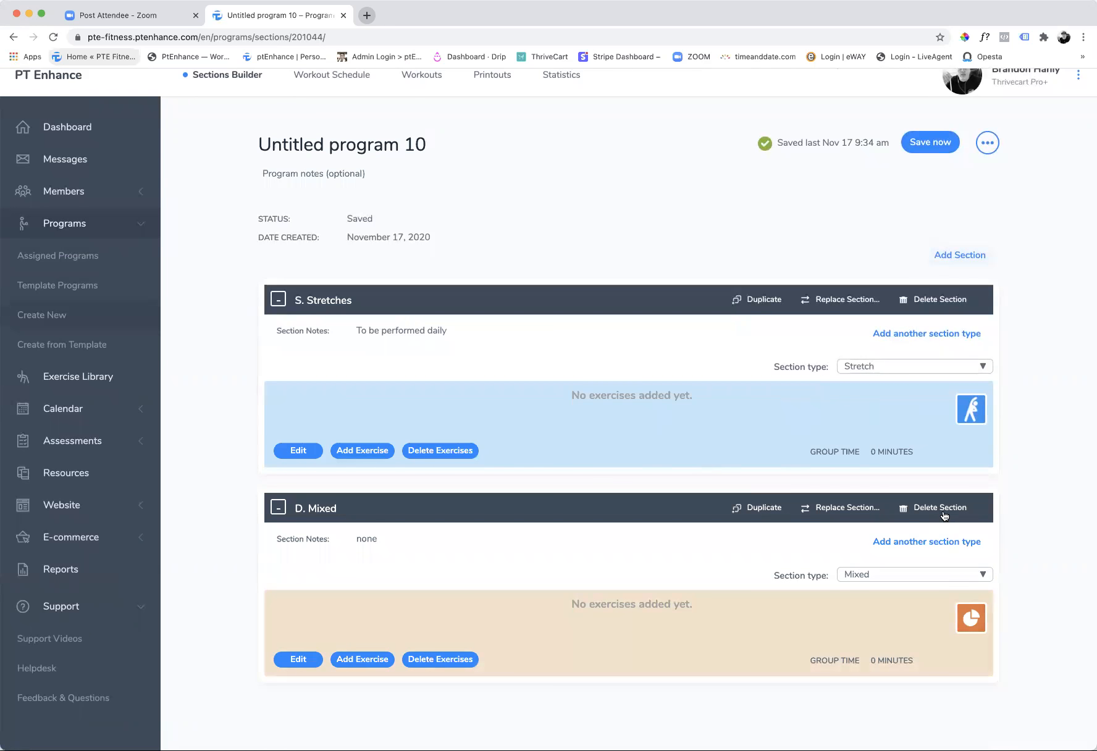
click(944, 514)
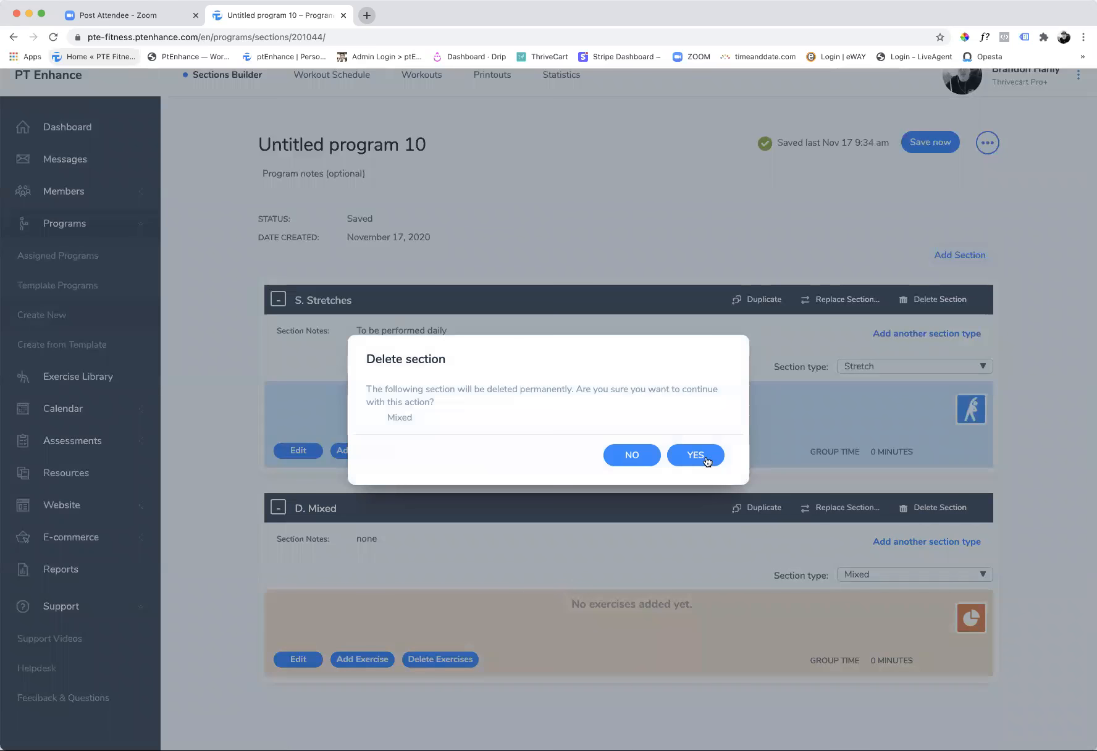
click(696, 457)
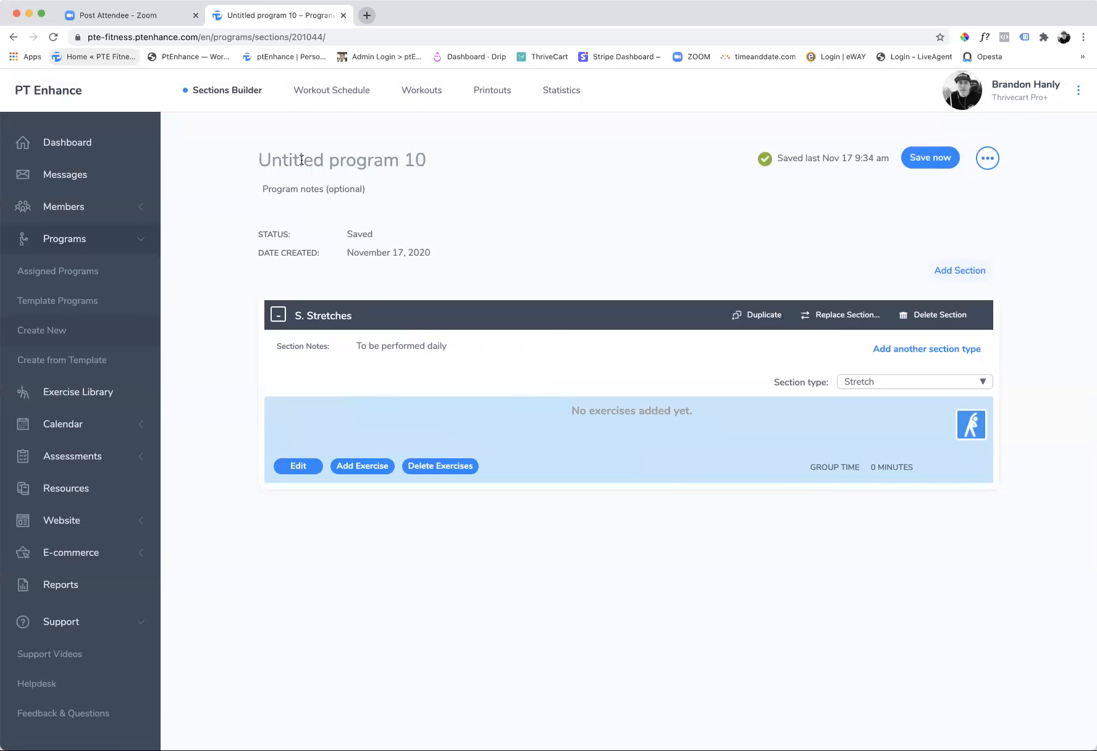
- Name the program Warm Up 1, leaving the program notes empty
click(301, 161)
text(S)
key(BackSpace)
text(Warm Up 1)
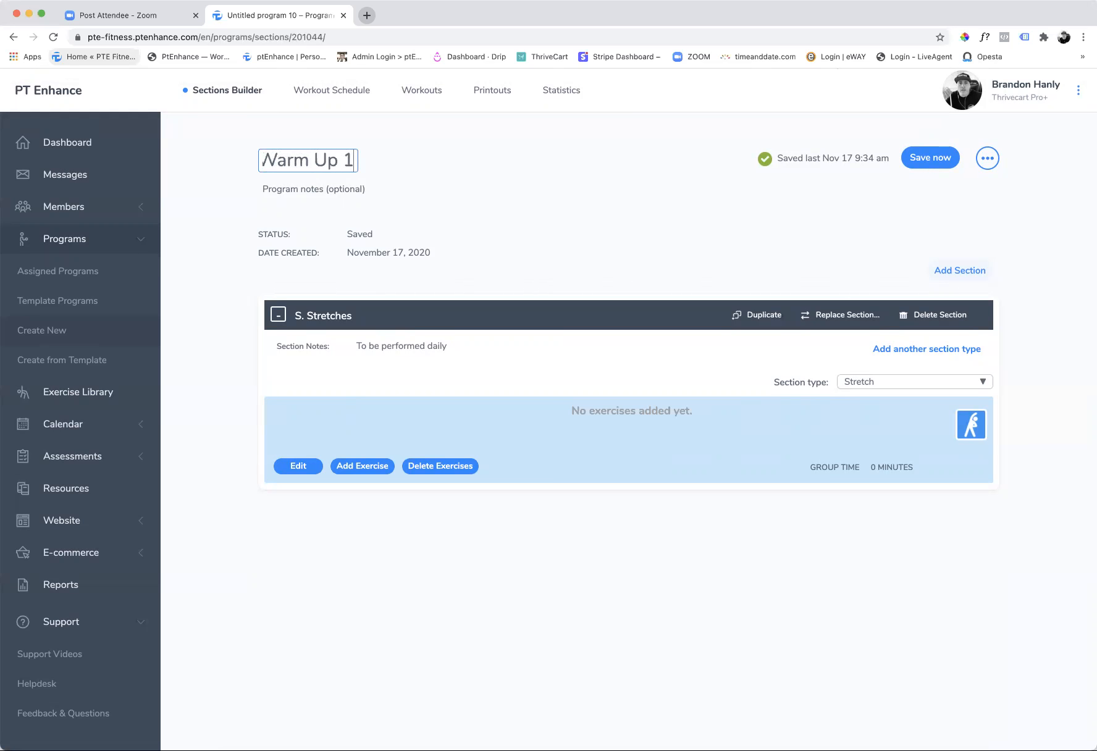
click(334, 199)
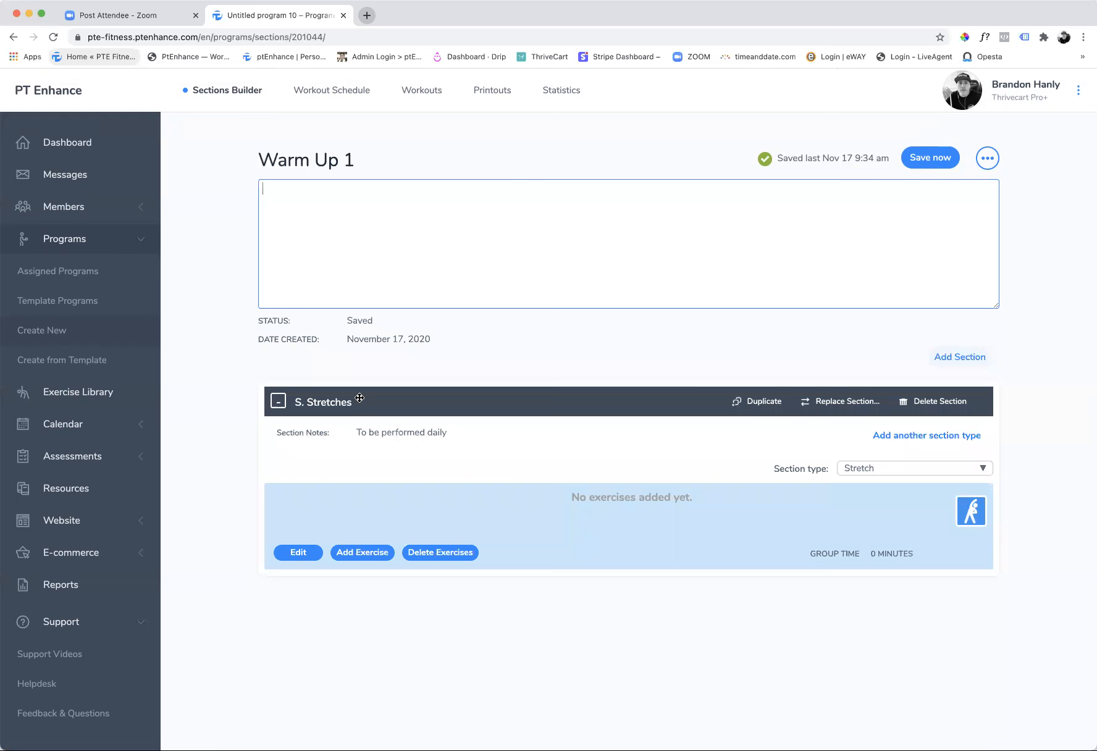
- Rename the Stretches section to Warm Up and clear its section notes
click(350, 410)
text(Warm U)
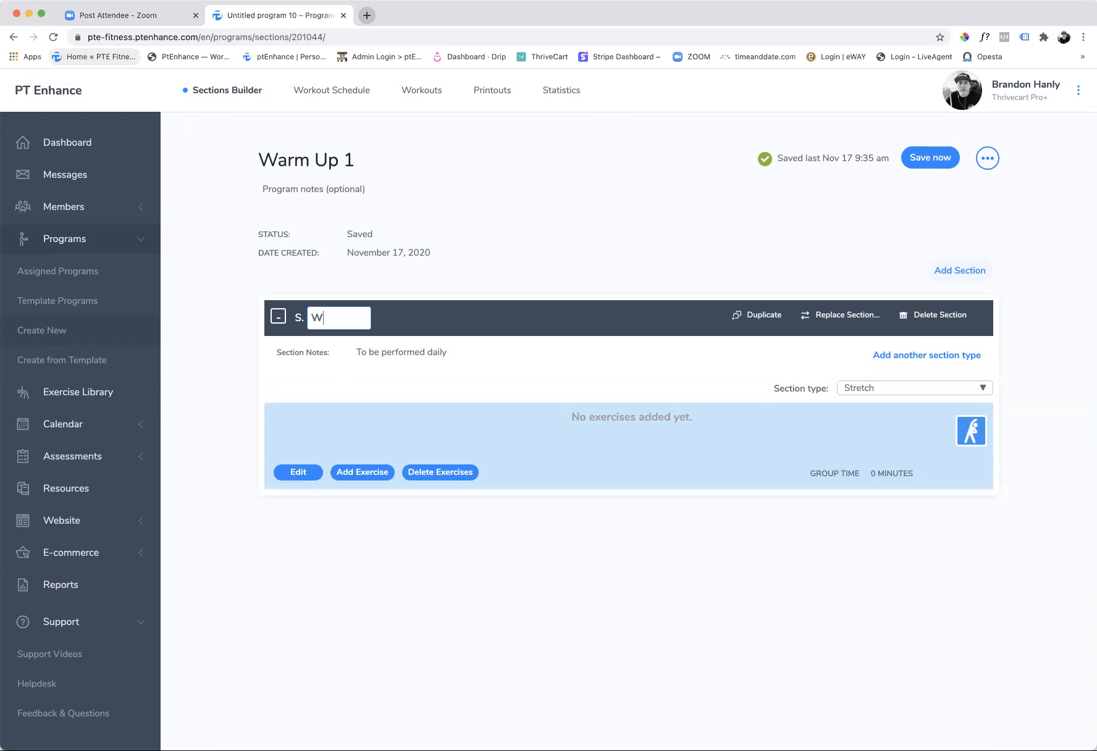
text(p)
key(Return)
- Add the stretches Neck Lateral Flexion, Lumbar Roll, Kneeling Hip Flexor, Hip Shifting, 90/90 Hip Stretch and Swiss Ball Lumbar Rotation to the Warm Up section
click(370, 472)
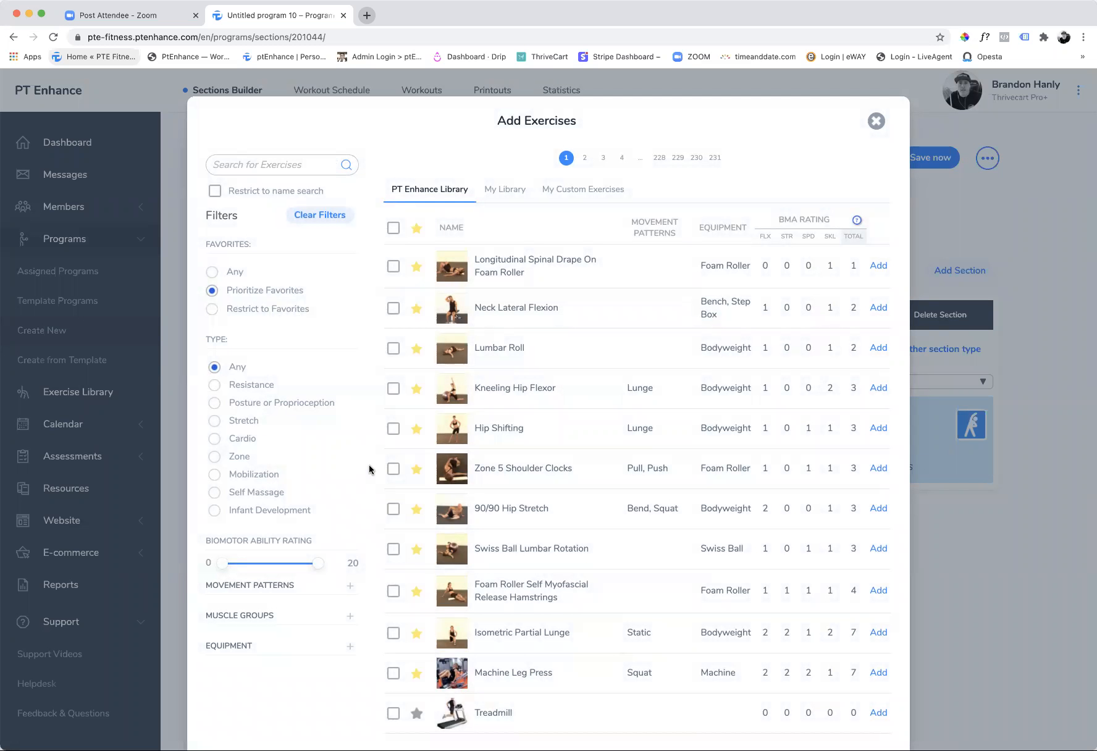
click(215, 422)
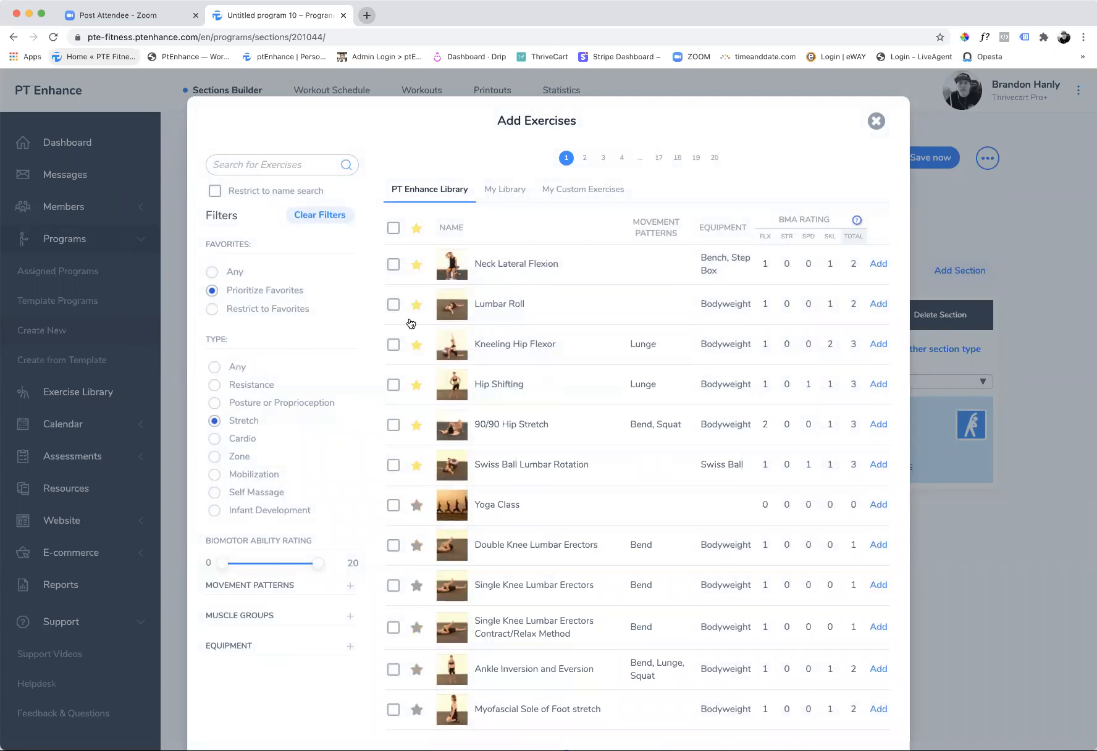
click(879, 264)
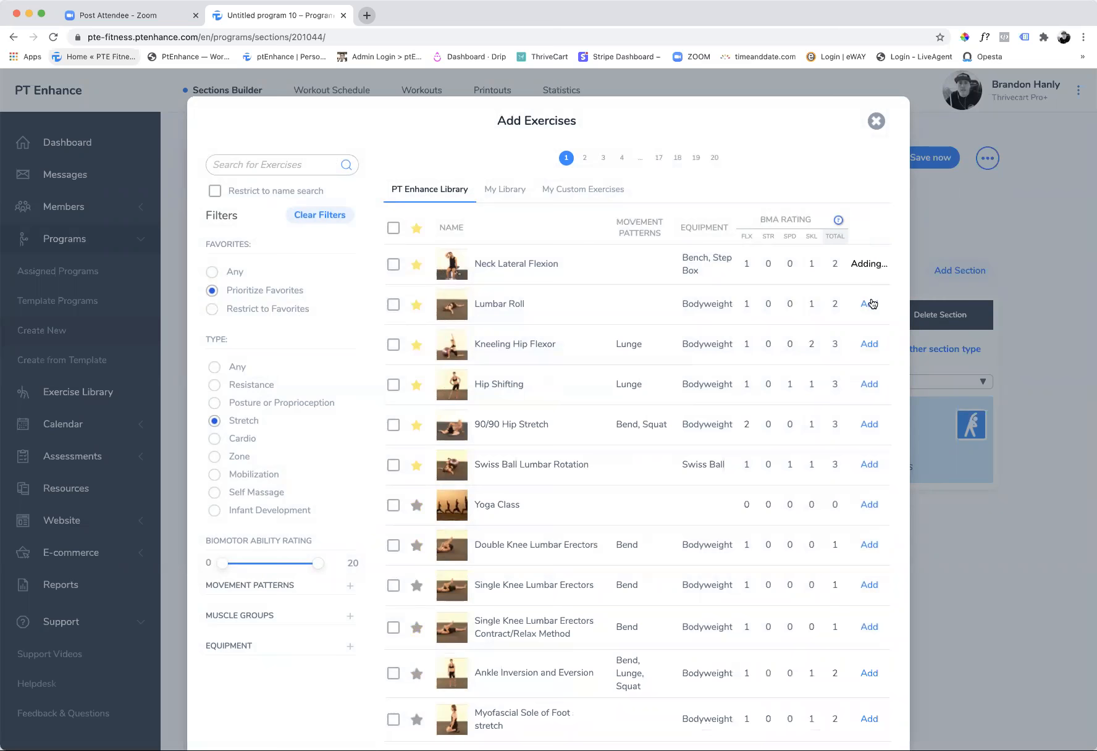
click(878, 304)
click(872, 344)
click(870, 384)
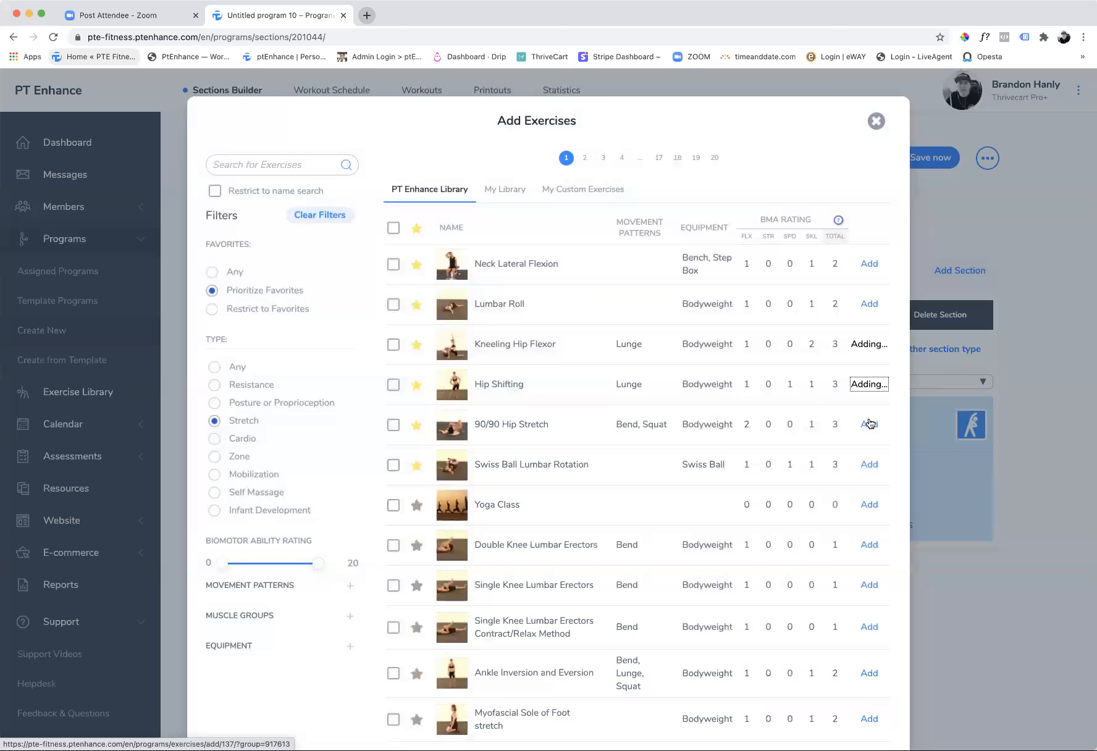
click(869, 424)
click(869, 465)
click(1025, 485)
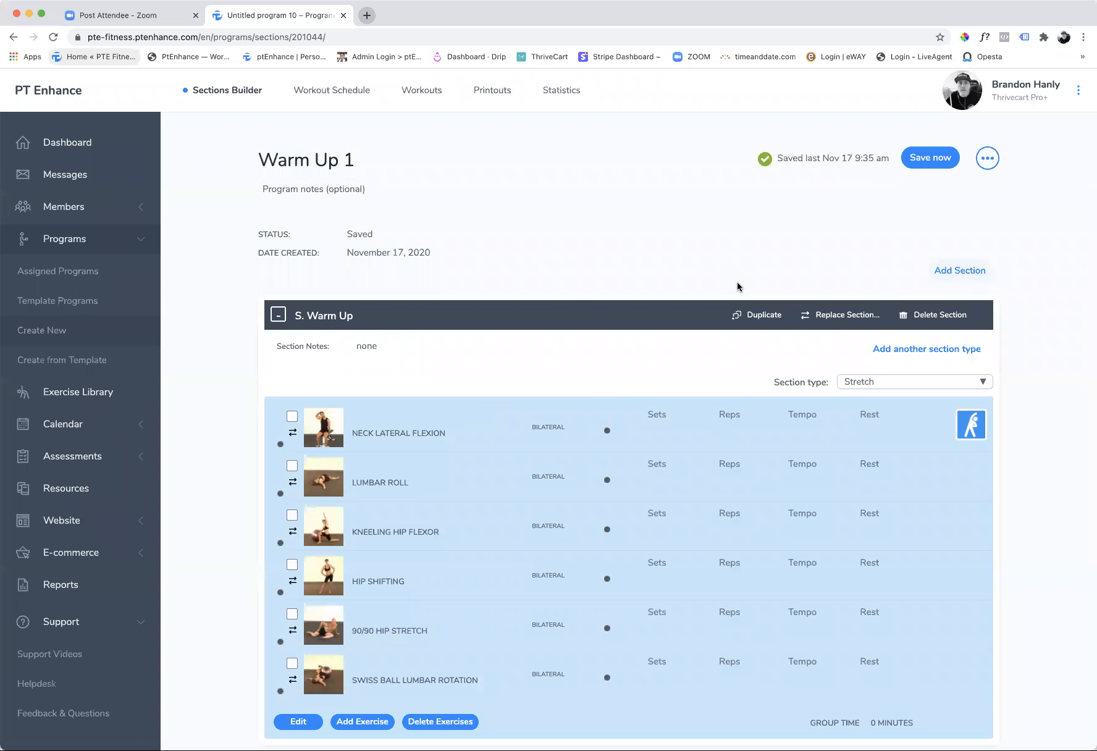
- Save the Warm Up 1 program and store it as a template in a new folder named Stretches
click(925, 164)
click(990, 161)
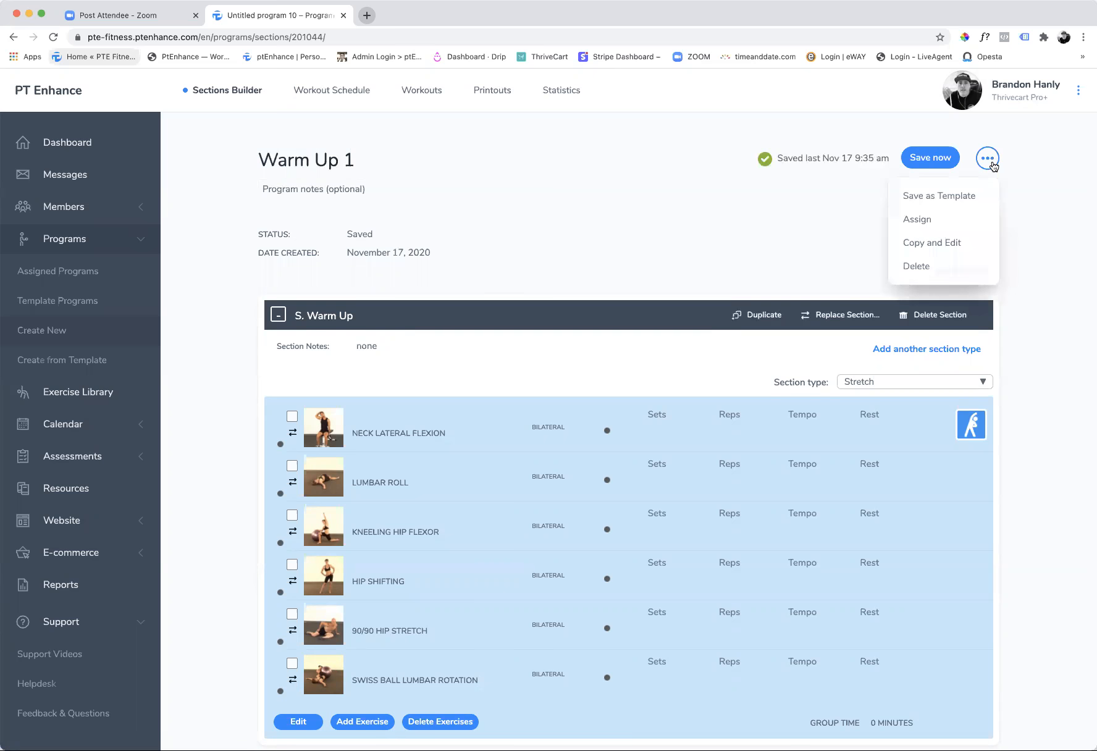
click(941, 196)
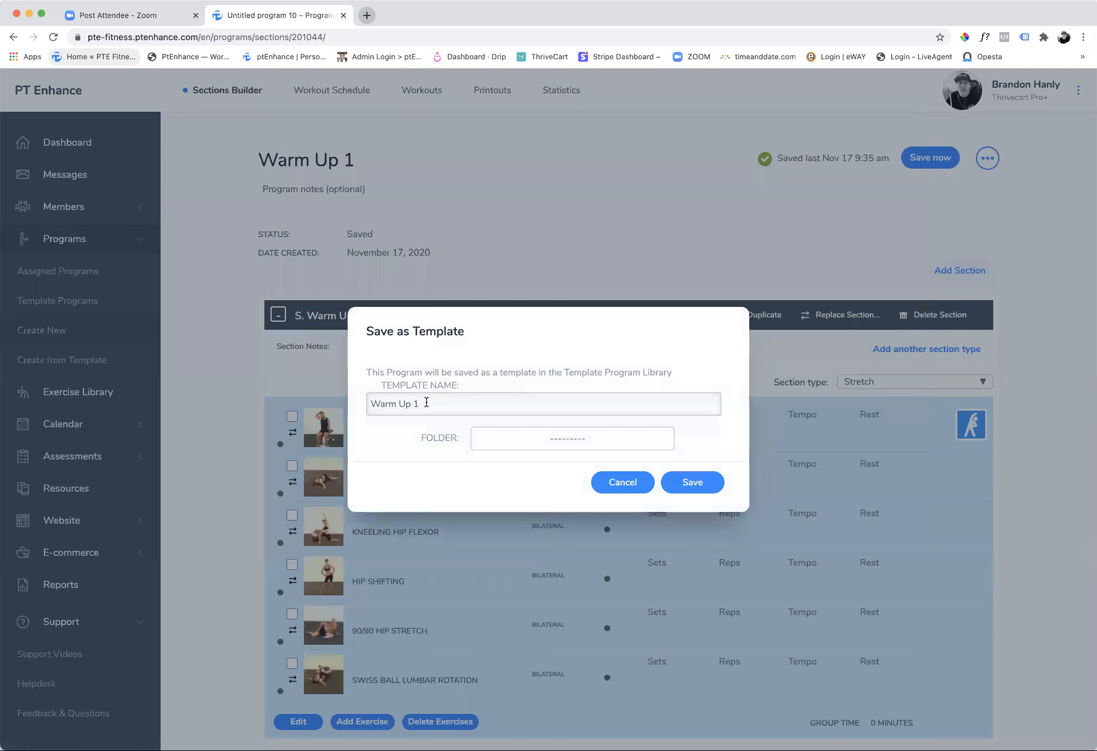
click(540, 440)
click(529, 535)
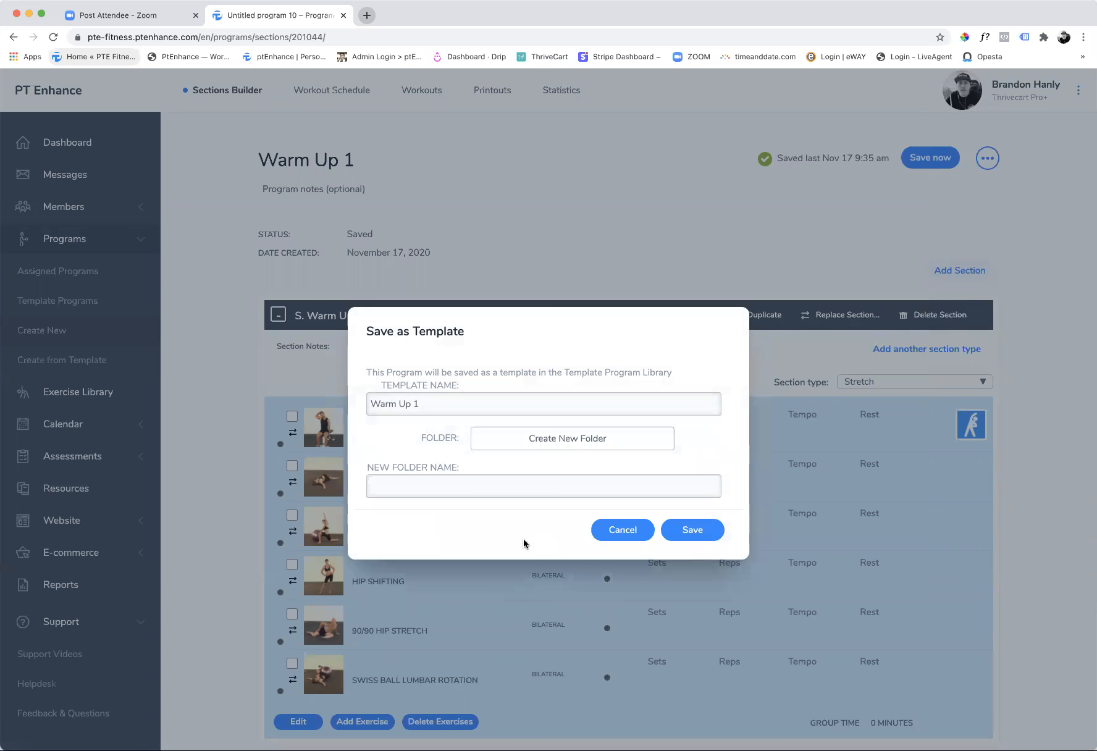
click(469, 482)
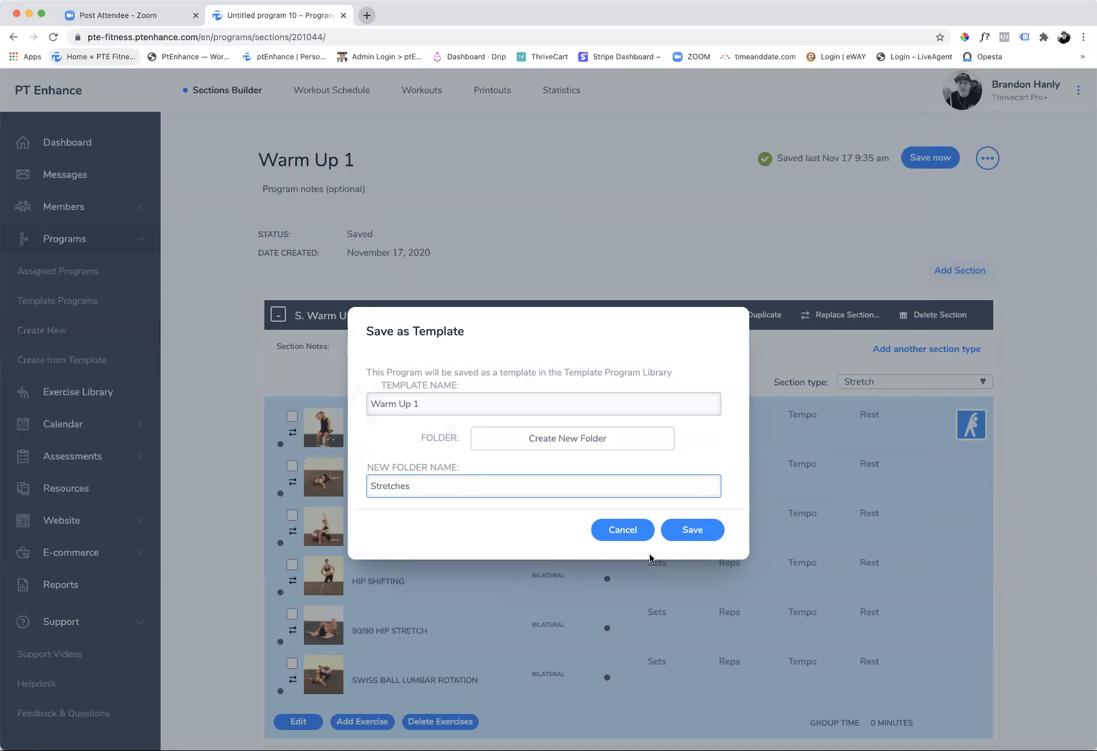
click(685, 535)
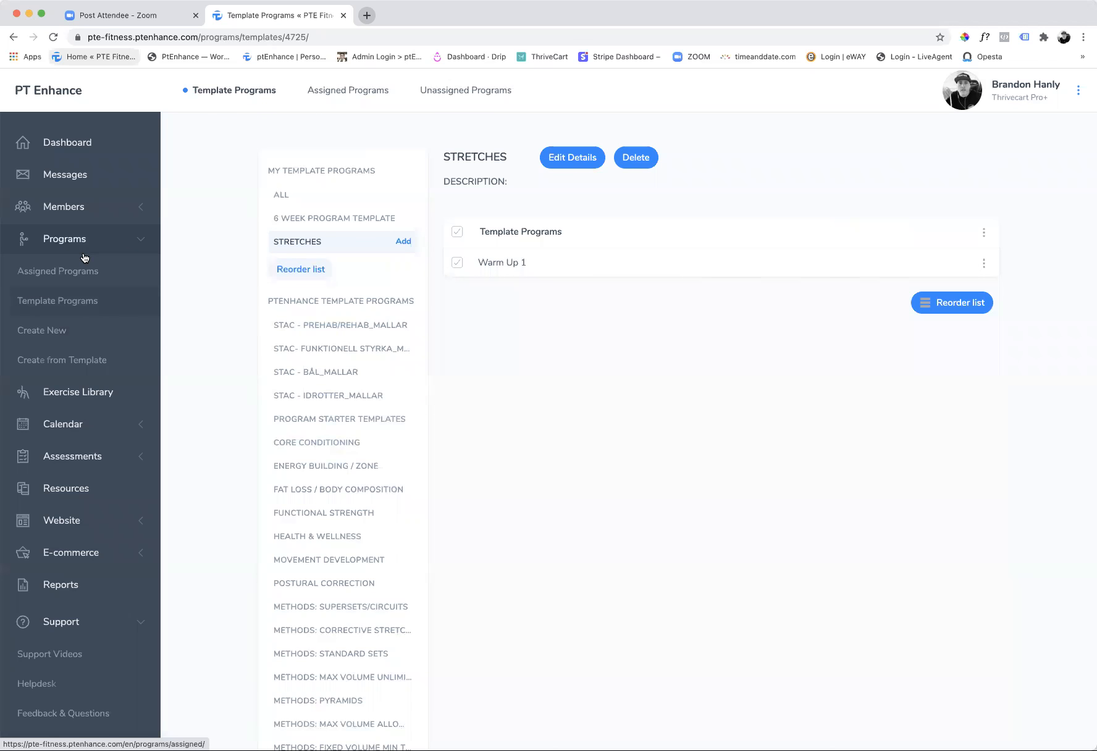
- Start another new program and name it Warm up 2
click(45, 334)
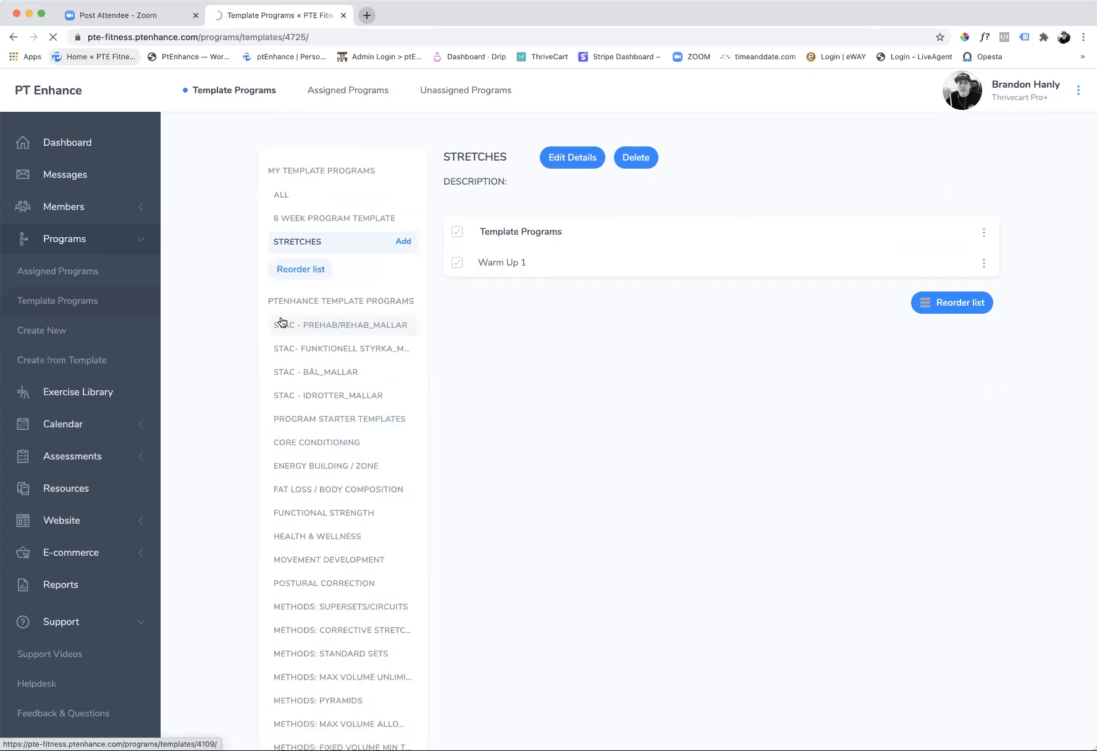
text(Warm up 2)
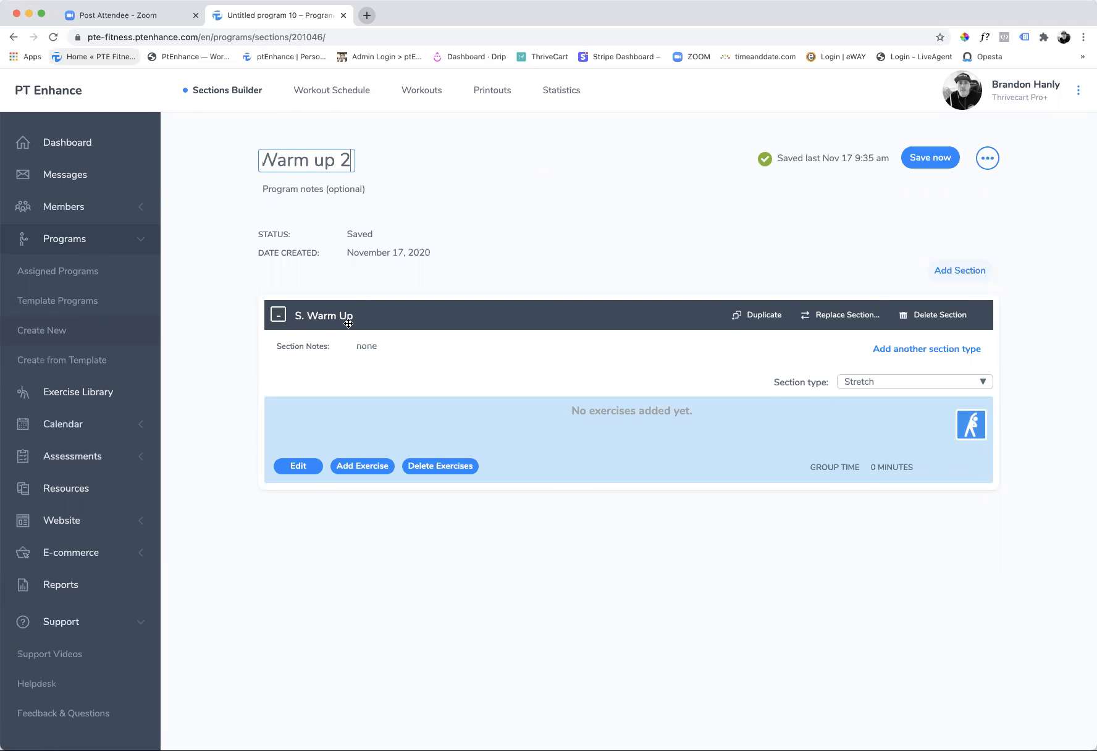
- Add the stretches Double Knee Lumbar Erectors, Single Knee Lumbar Erectors, Single Knee Lumbar Erectors Contract/Relax Method and Ankle Inversion and Eversion to the Warm Up section
click(358, 468)
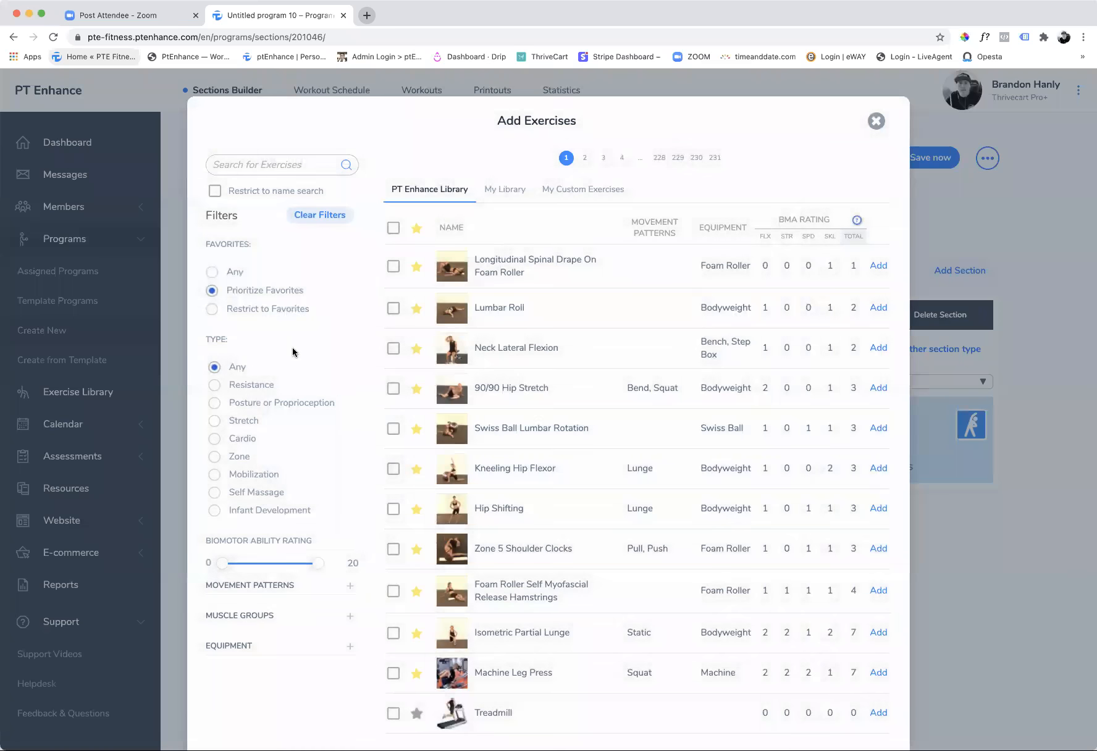
click(216, 424)
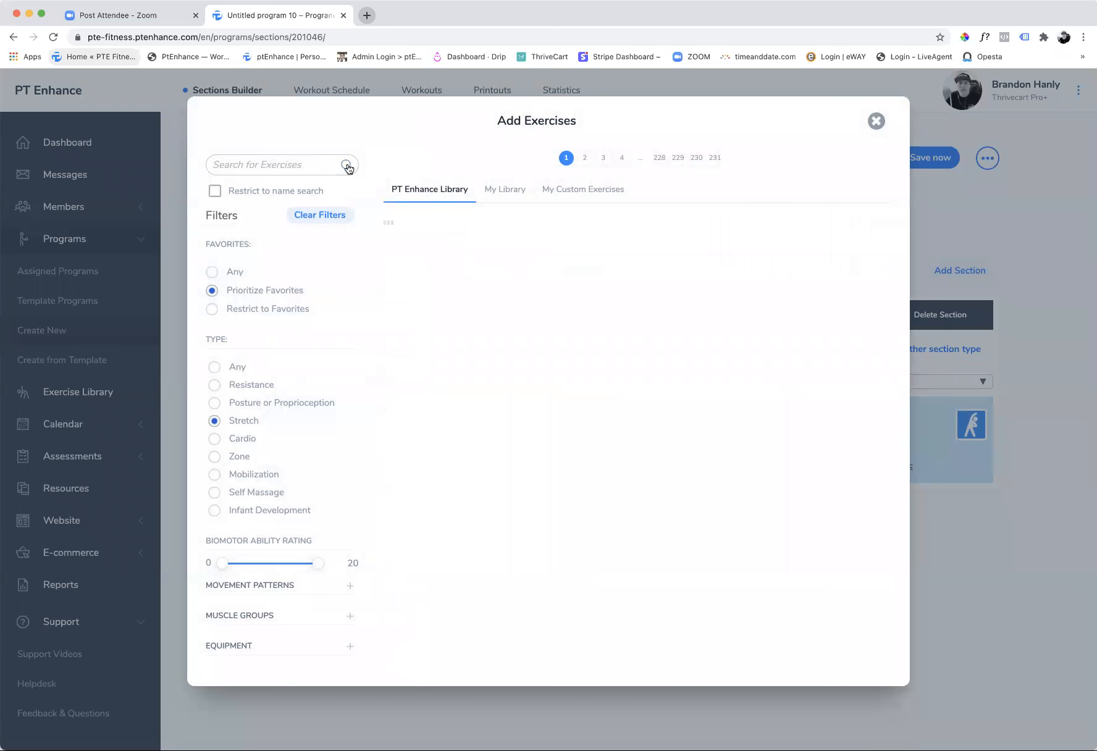
scroll(673, 492, down, 2)
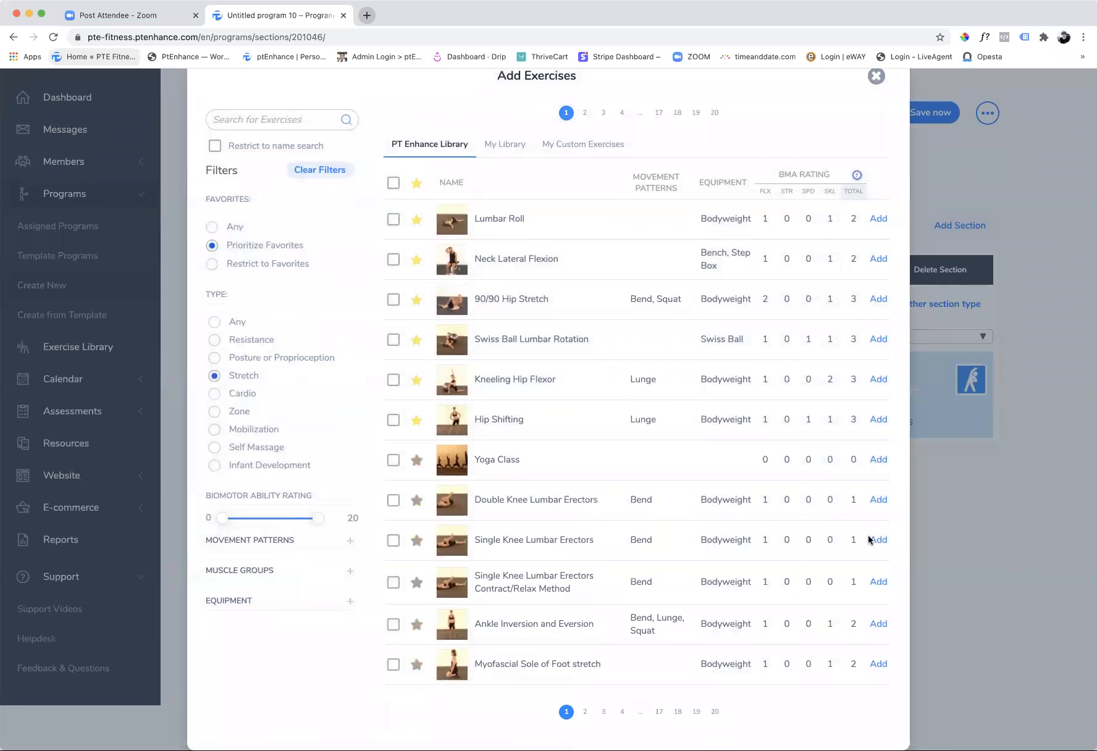
click(880, 500)
click(874, 541)
click(872, 584)
click(876, 632)
click(956, 625)
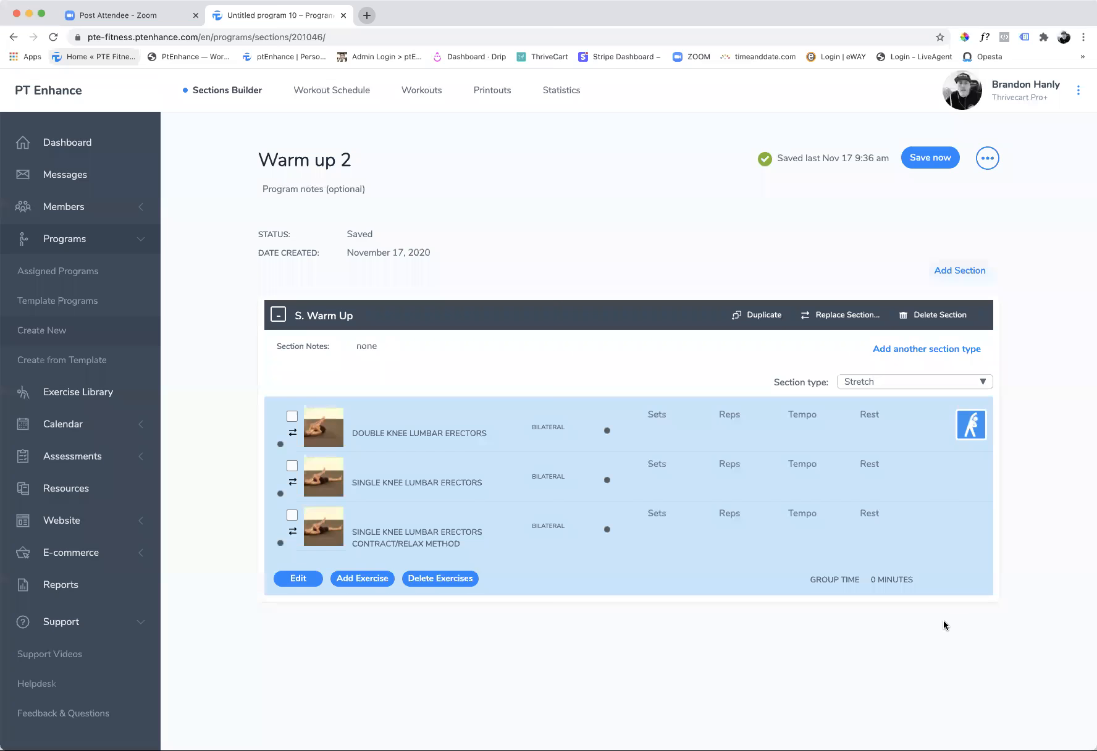
- Save Warm up 2 as a template in the existing Stretches folder
click(988, 158)
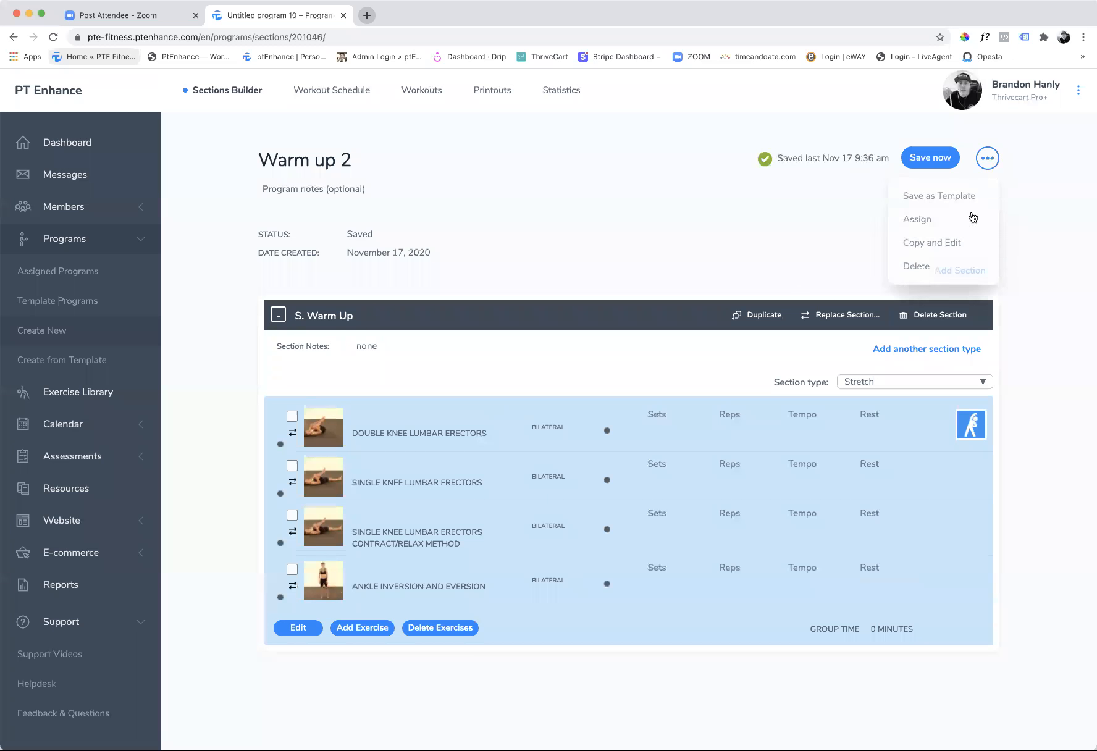
click(940, 196)
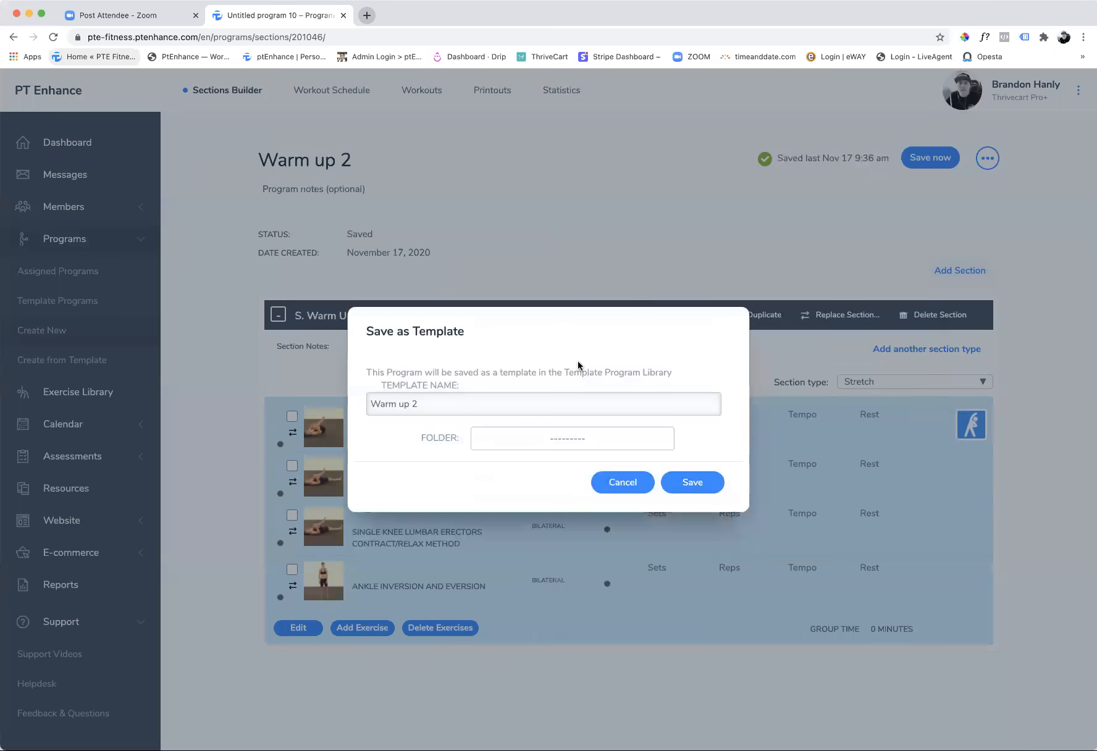
click(529, 444)
click(521, 539)
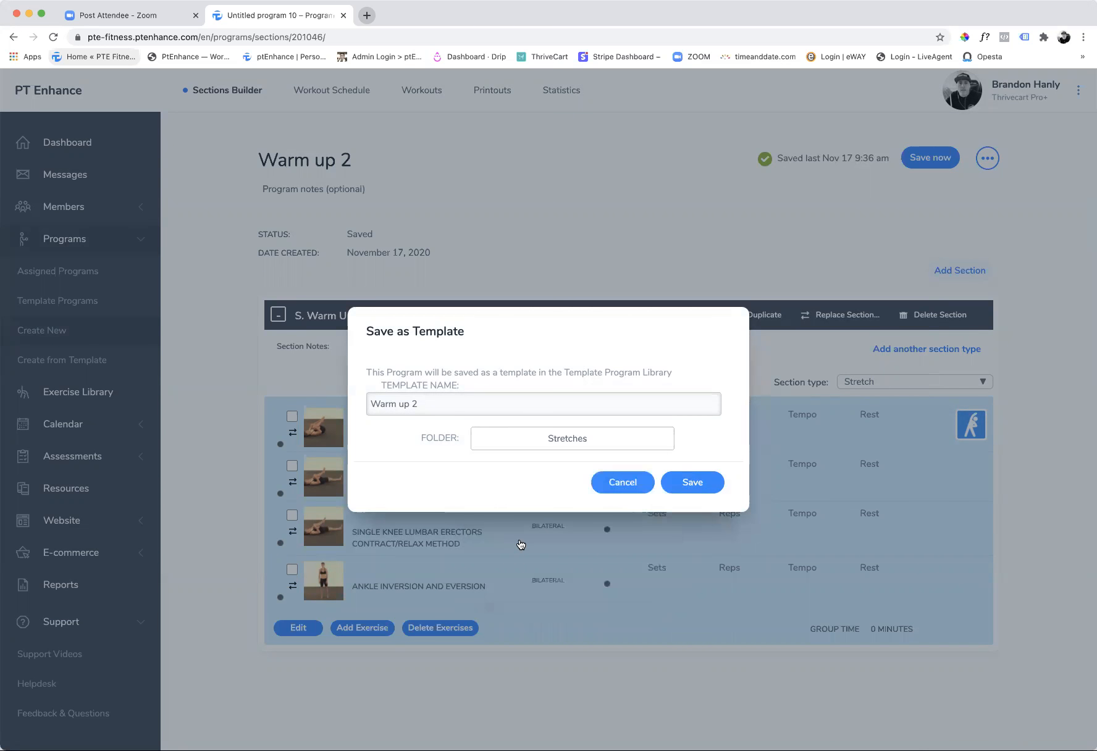
click(681, 496)
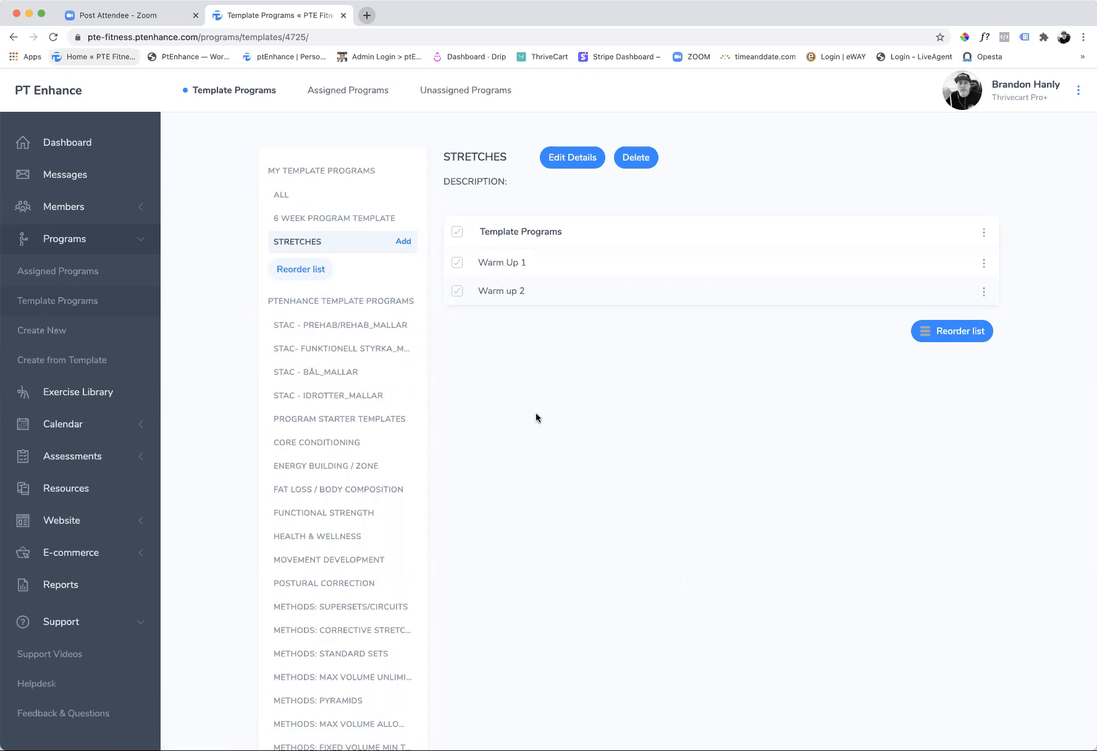
- Start a program from a template and look through the available personal and ptEnhance template folders
click(82, 366)
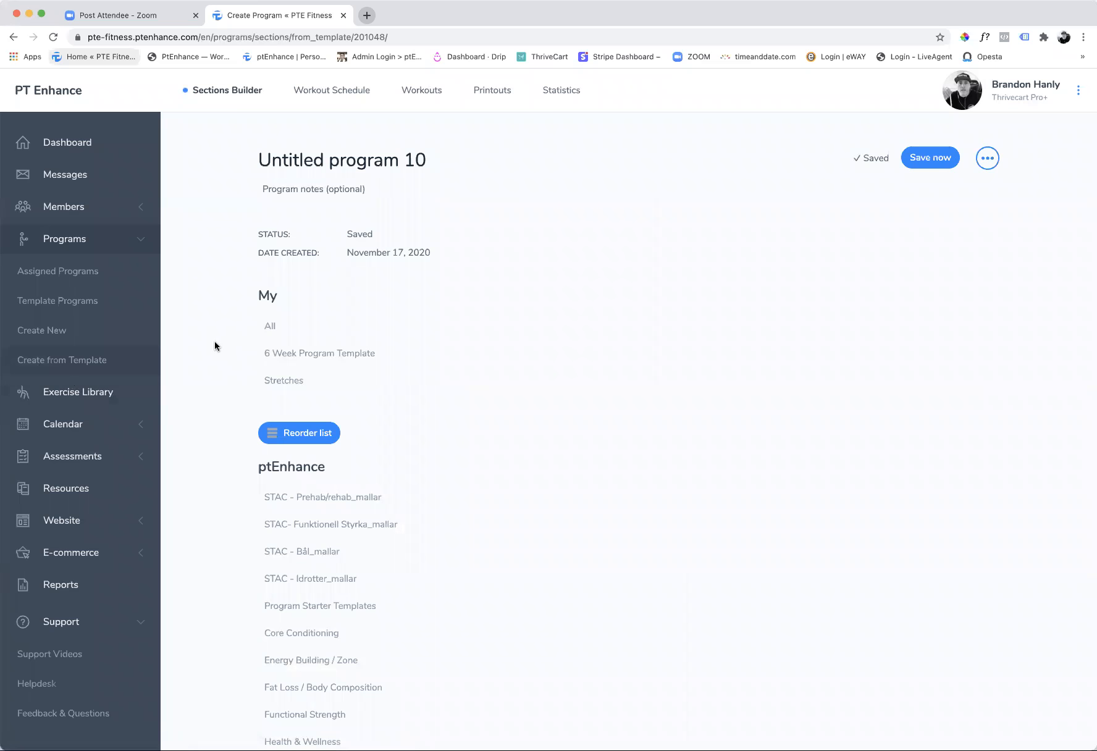
scroll(375, 371, down, 15)
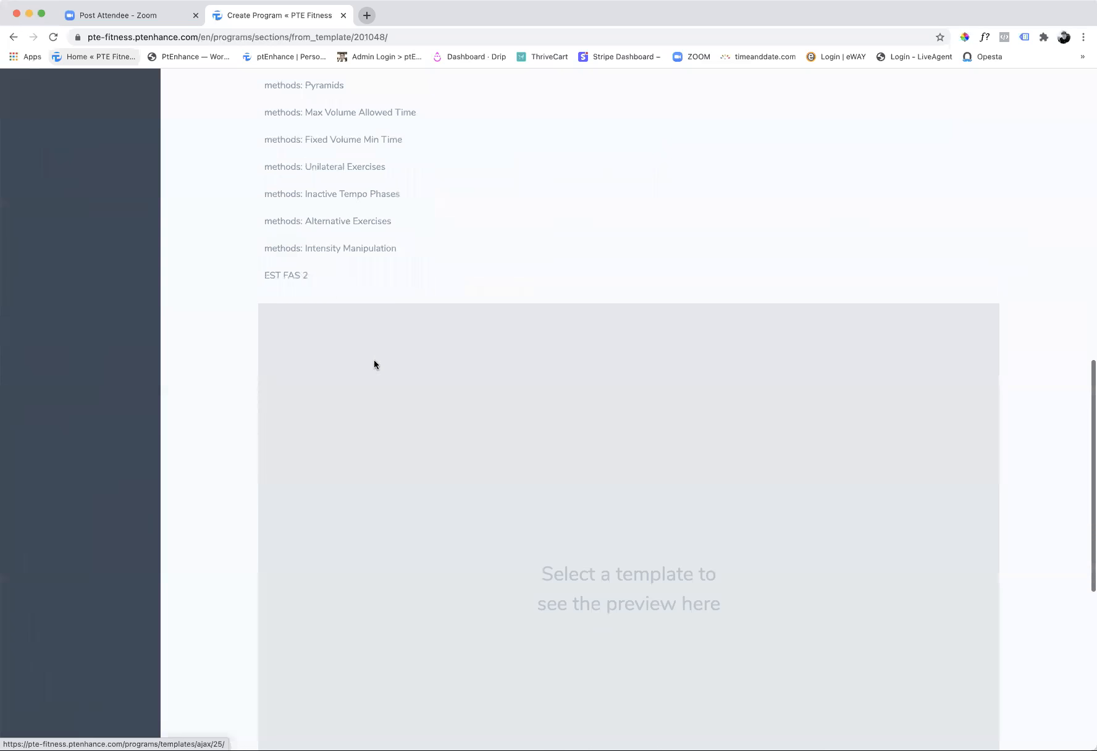
scroll(331, 291, up, 1)
scroll(331, 294, up, 1)
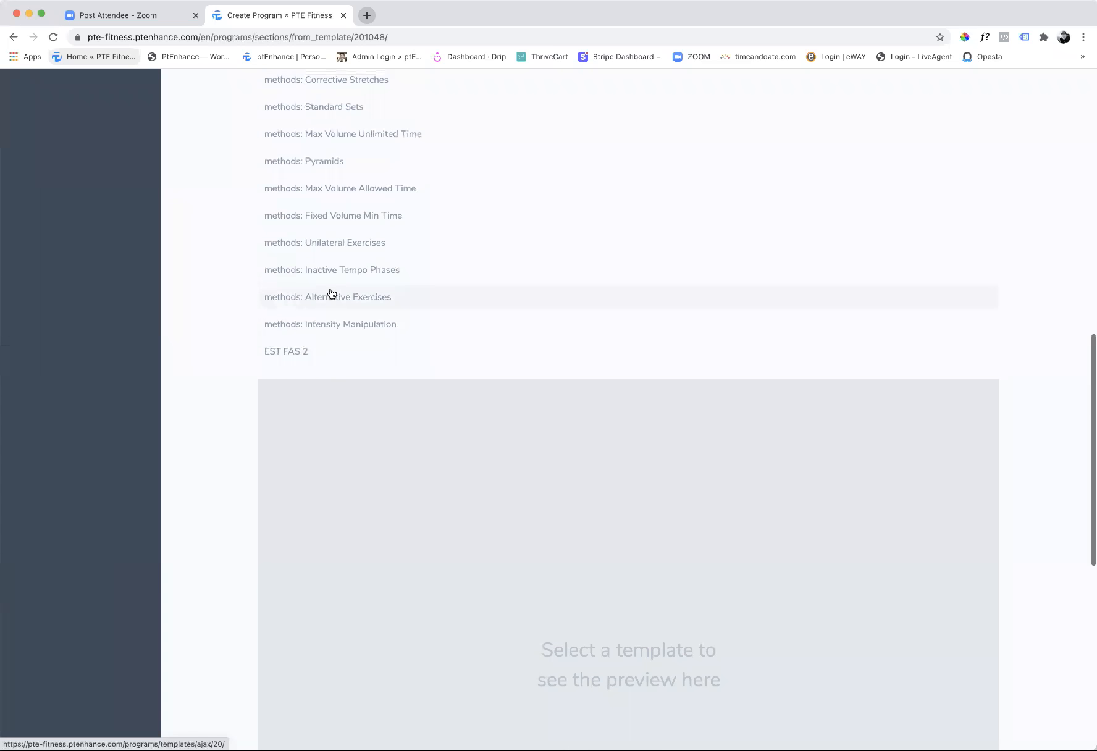
scroll(332, 293, up, 3)
scroll(332, 293, down, 8)
scroll(332, 293, up, 4)
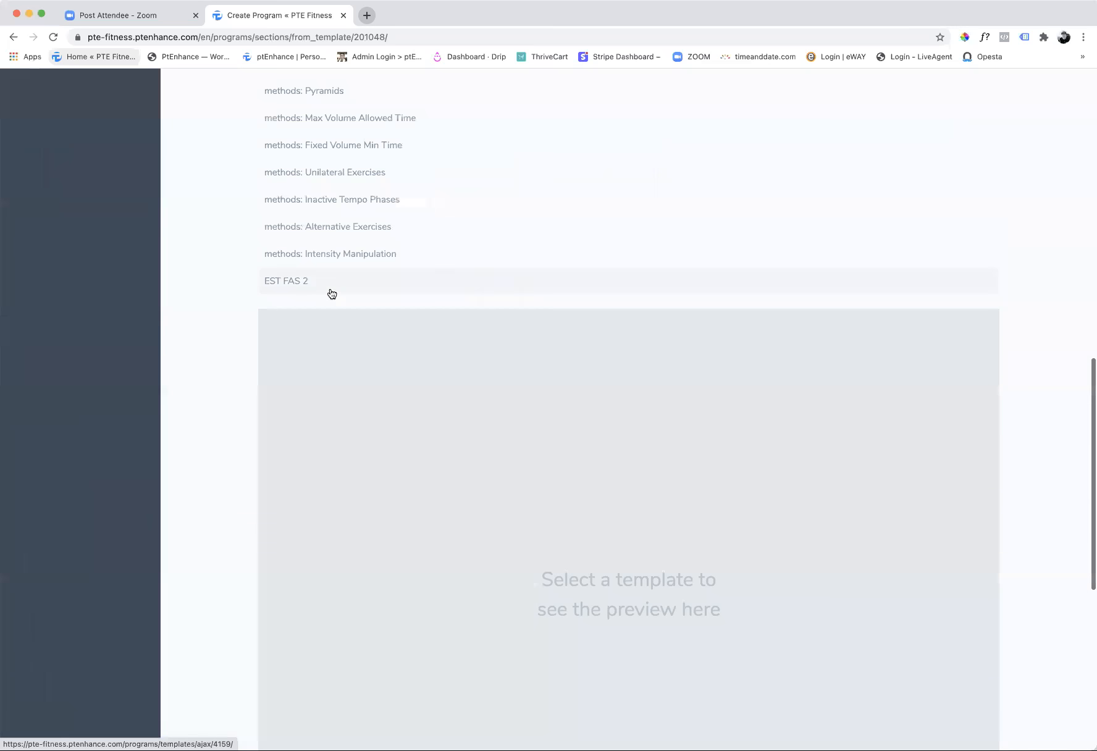
scroll(331, 294, up, 15)
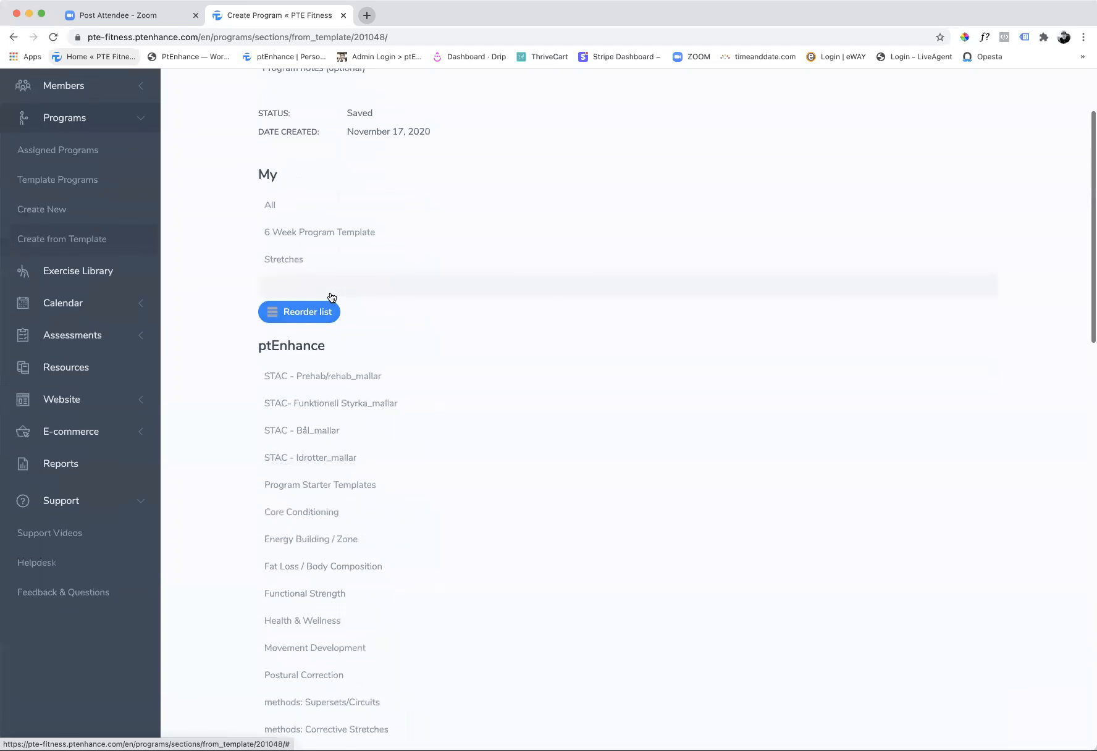
- Create a new blank program and add a section with identifier A and name Legs
click(56, 232)
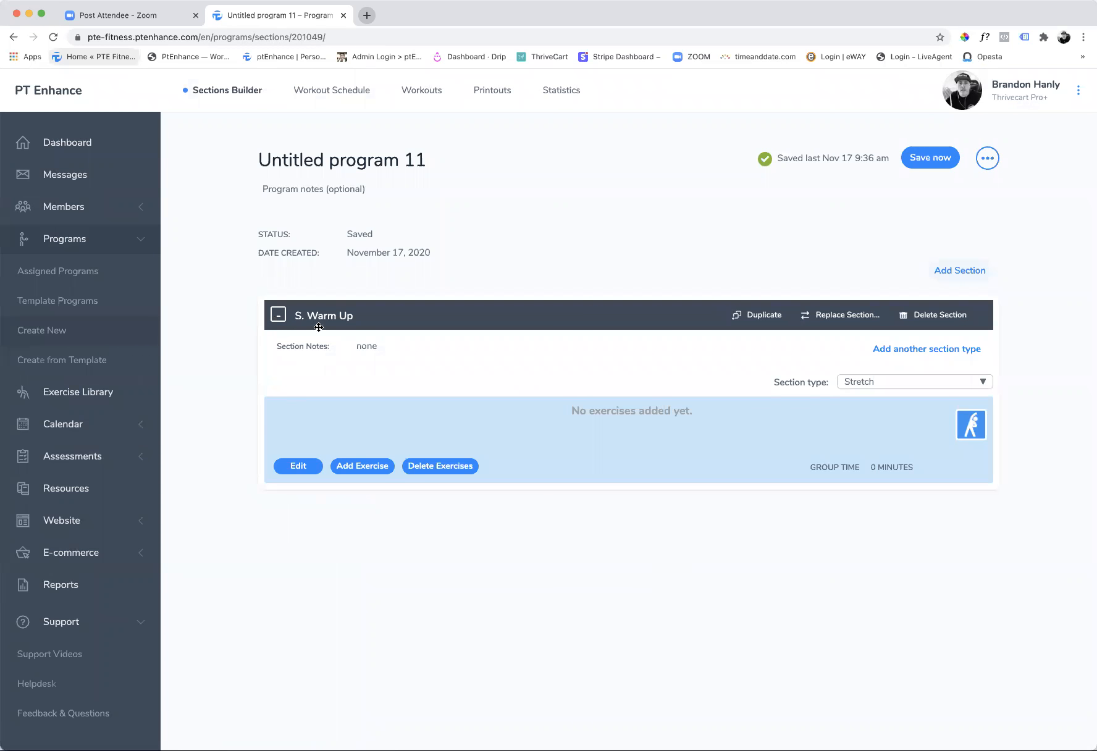
click(928, 278)
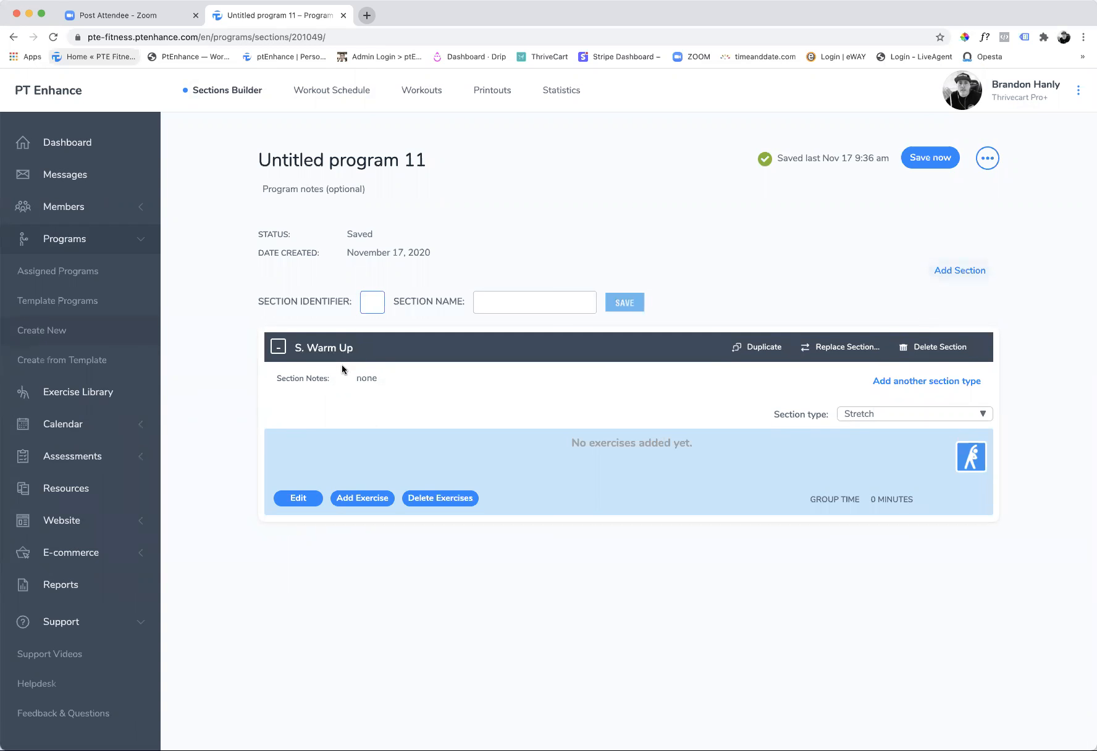
click(536, 302)
click(624, 302)
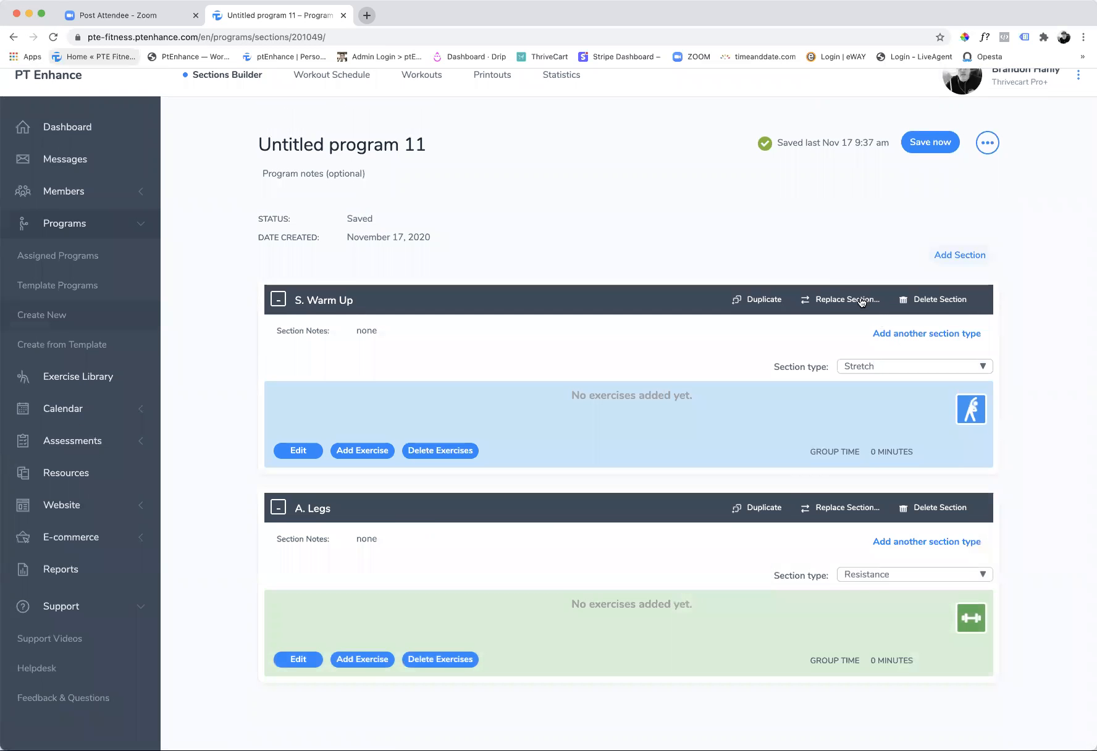
- Replace the S. Warm Up section with the section from the Warm Up 1 template in the Stretches folder
scroll(863, 303, up, 1)
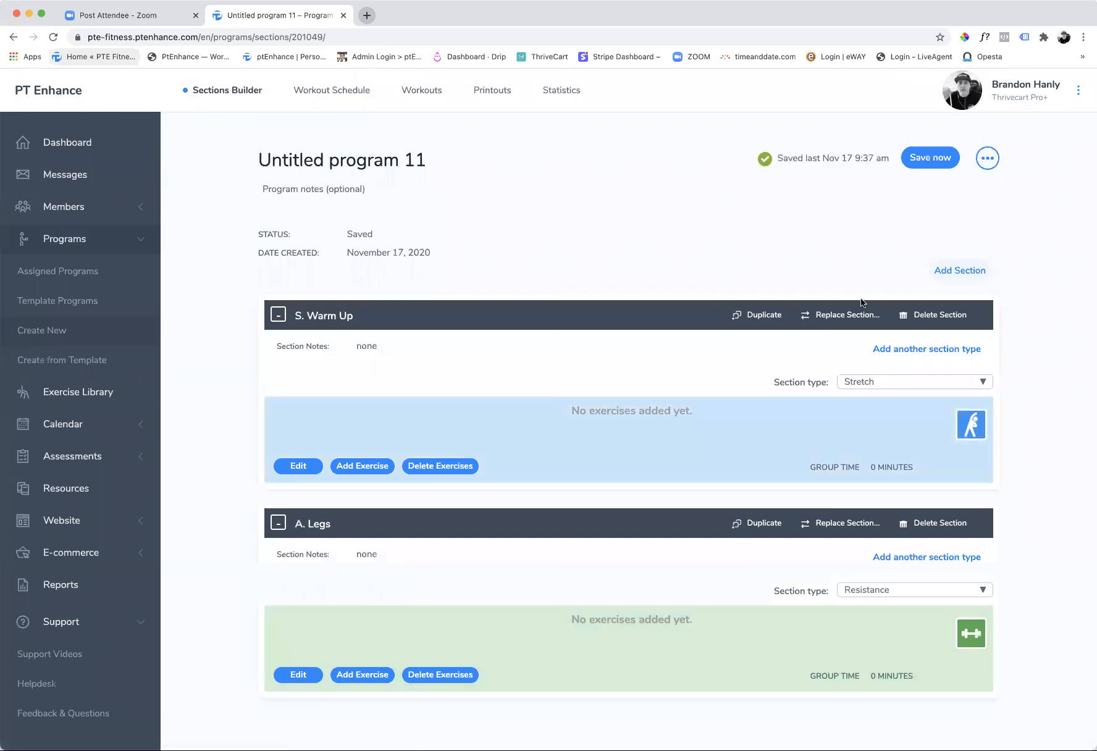
click(833, 317)
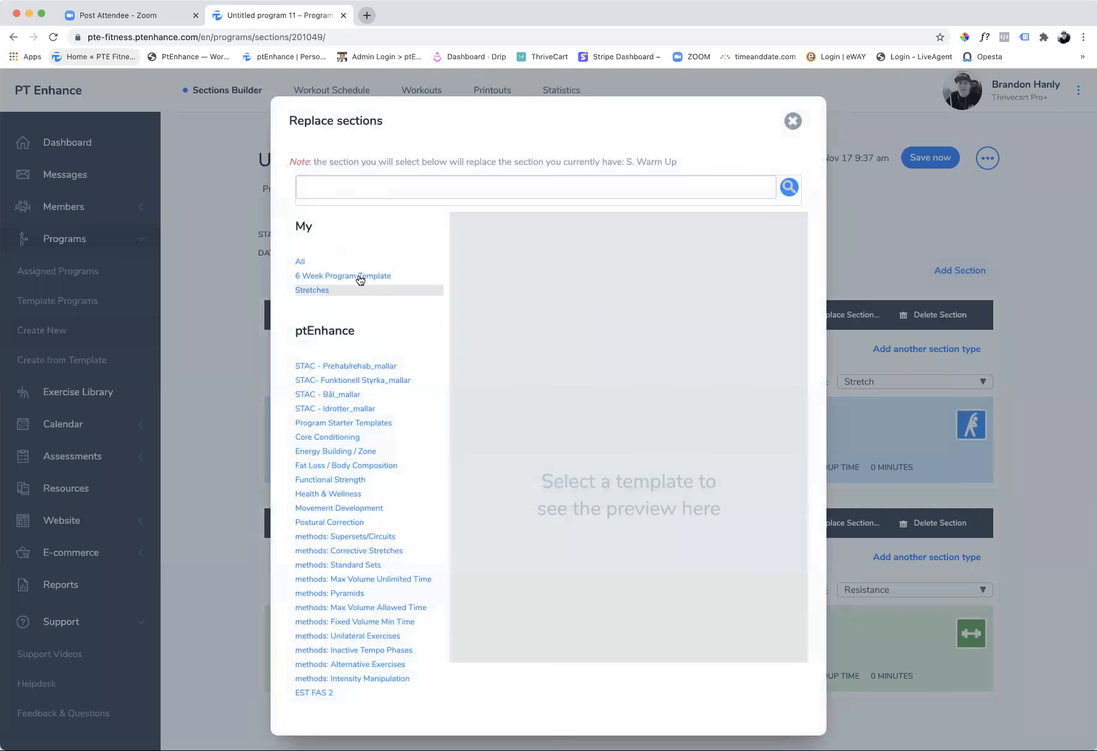
click(325, 297)
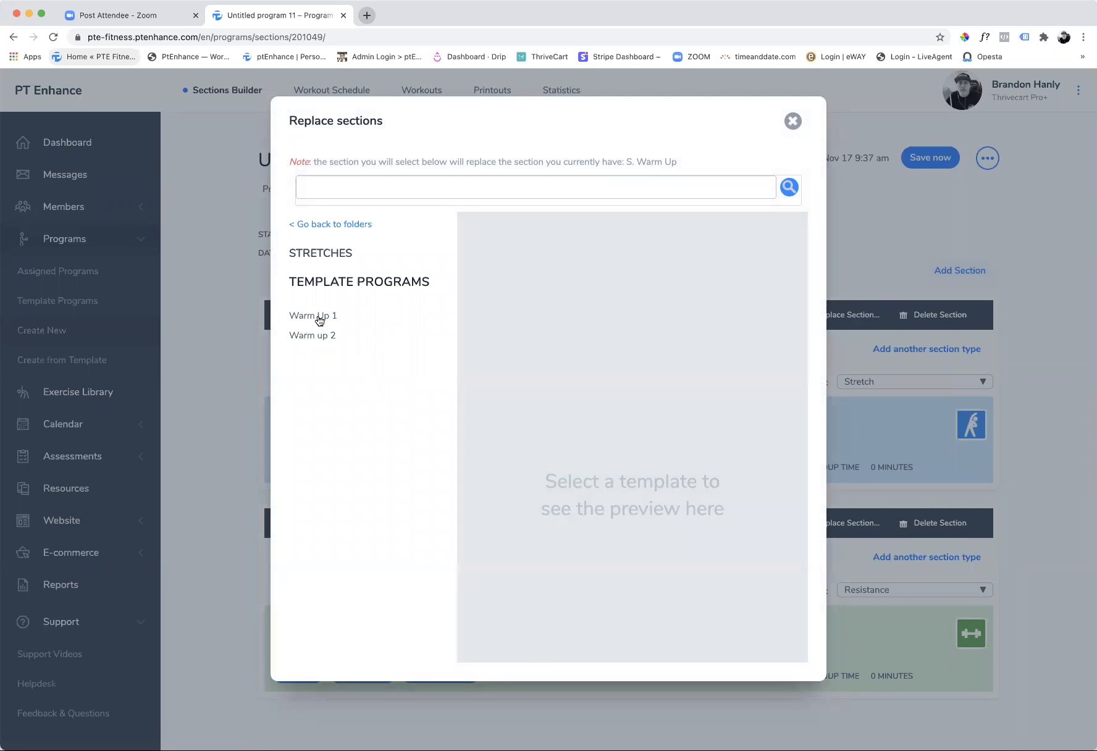
click(313, 317)
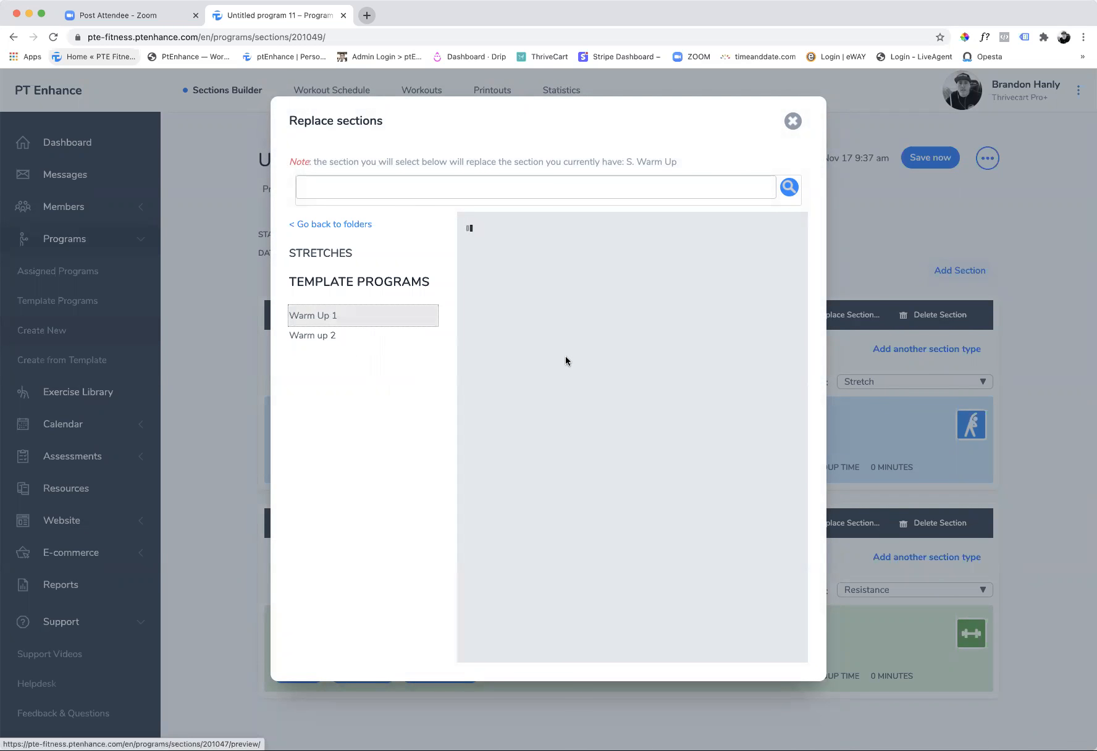
click(571, 261)
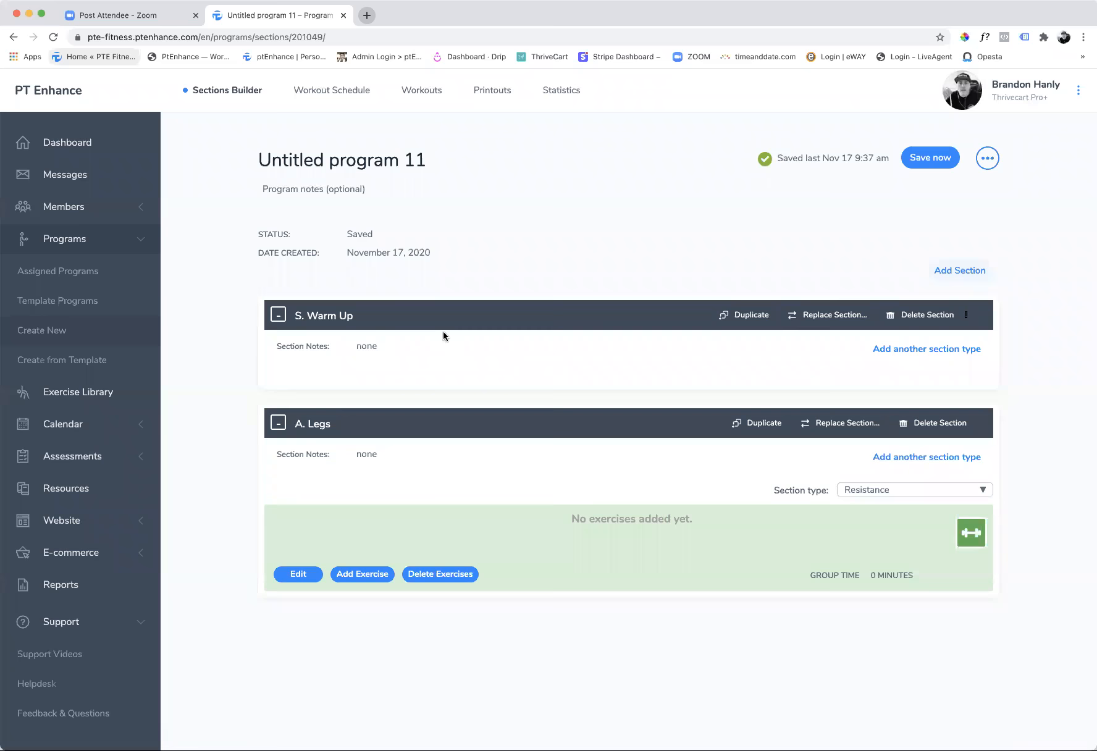
- Replace the A. Legs section with the Legs section of Core Program 6 week from the 6 Week Program Template folder
scroll(529, 454, down, 5)
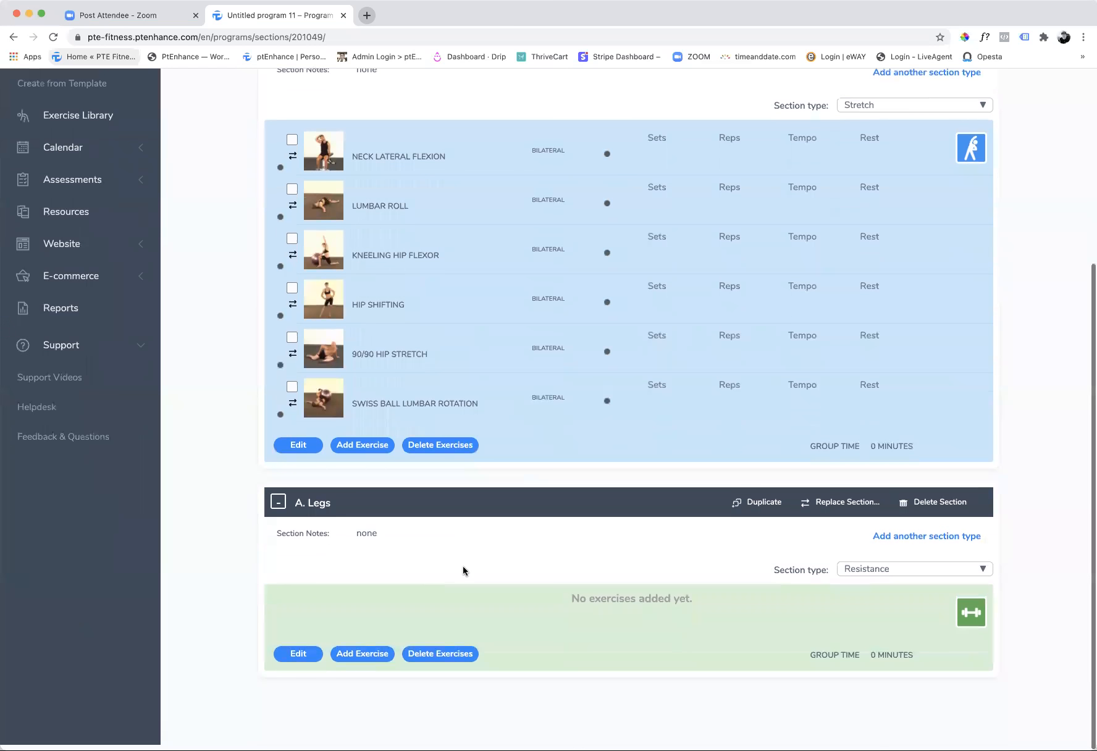
click(847, 509)
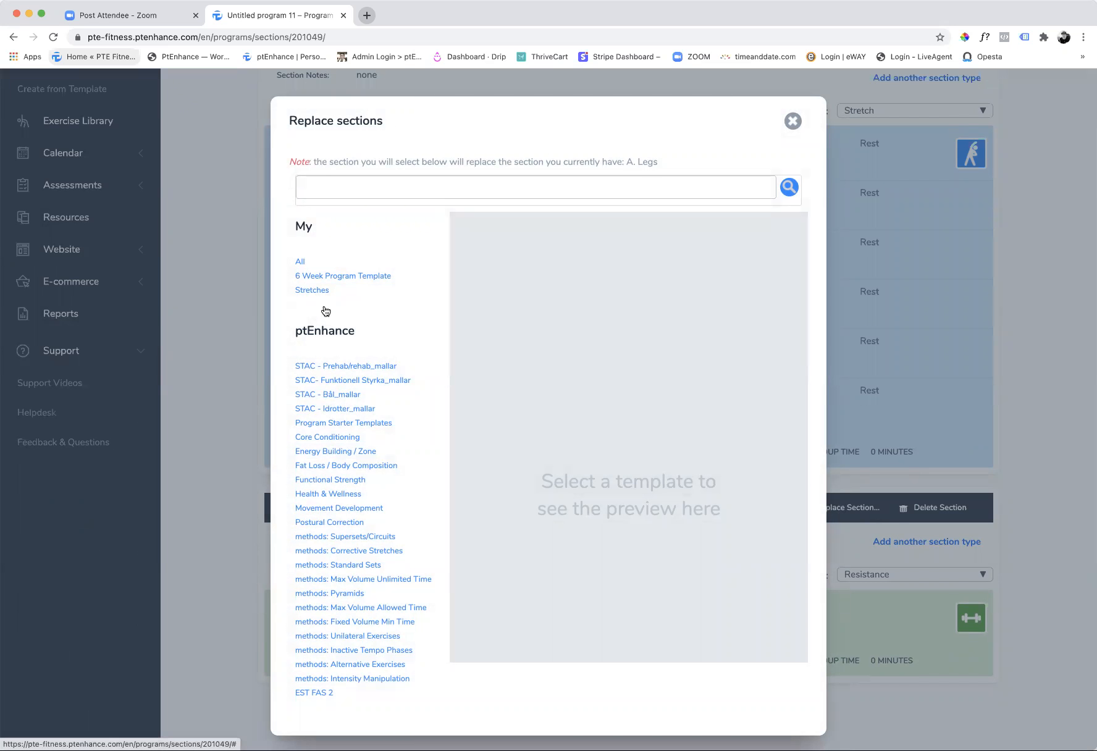
click(343, 277)
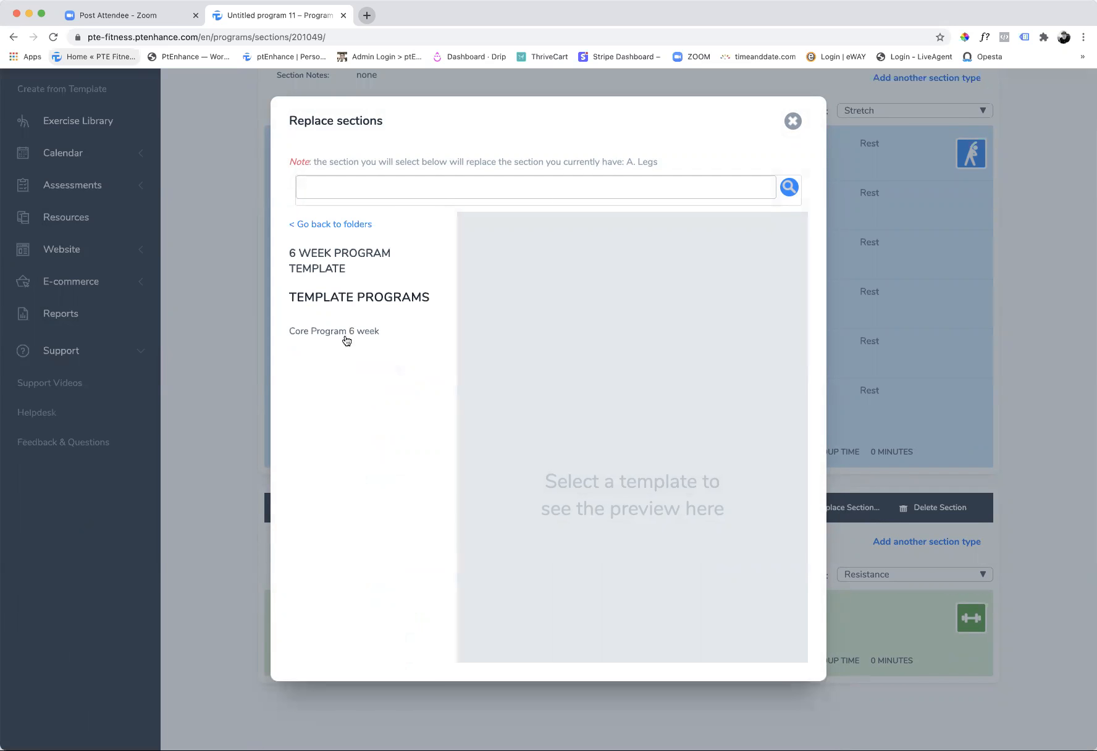
click(345, 336)
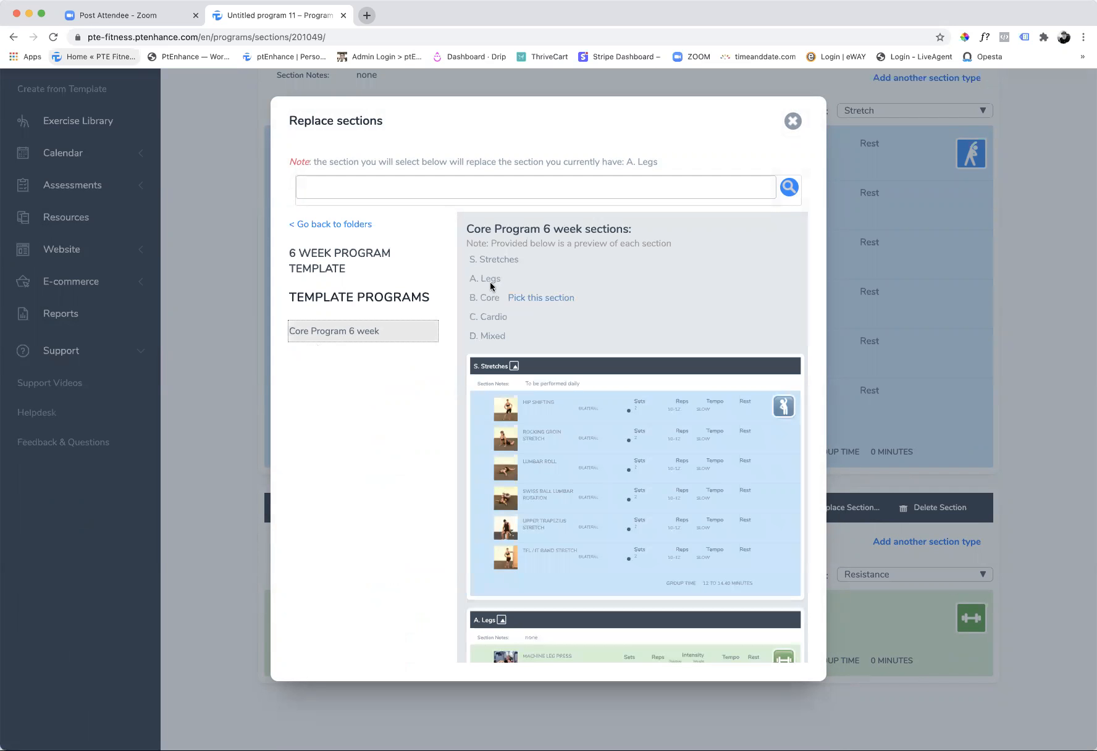
click(549, 283)
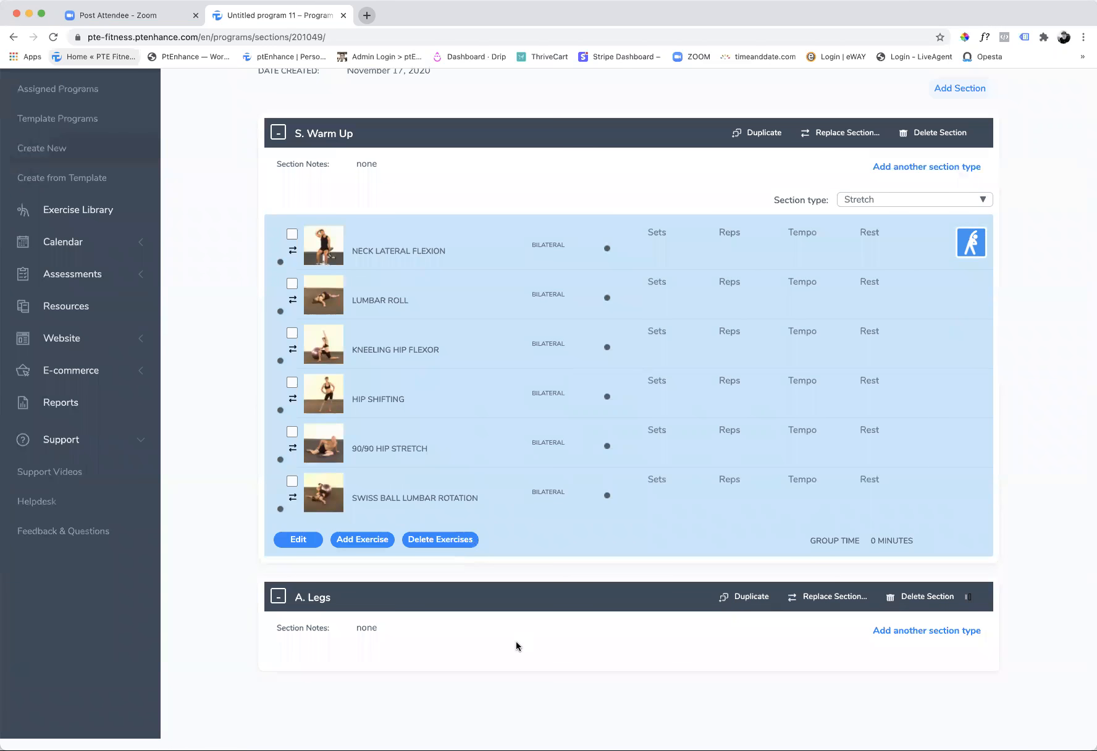
scroll(519, 646, down, 5)
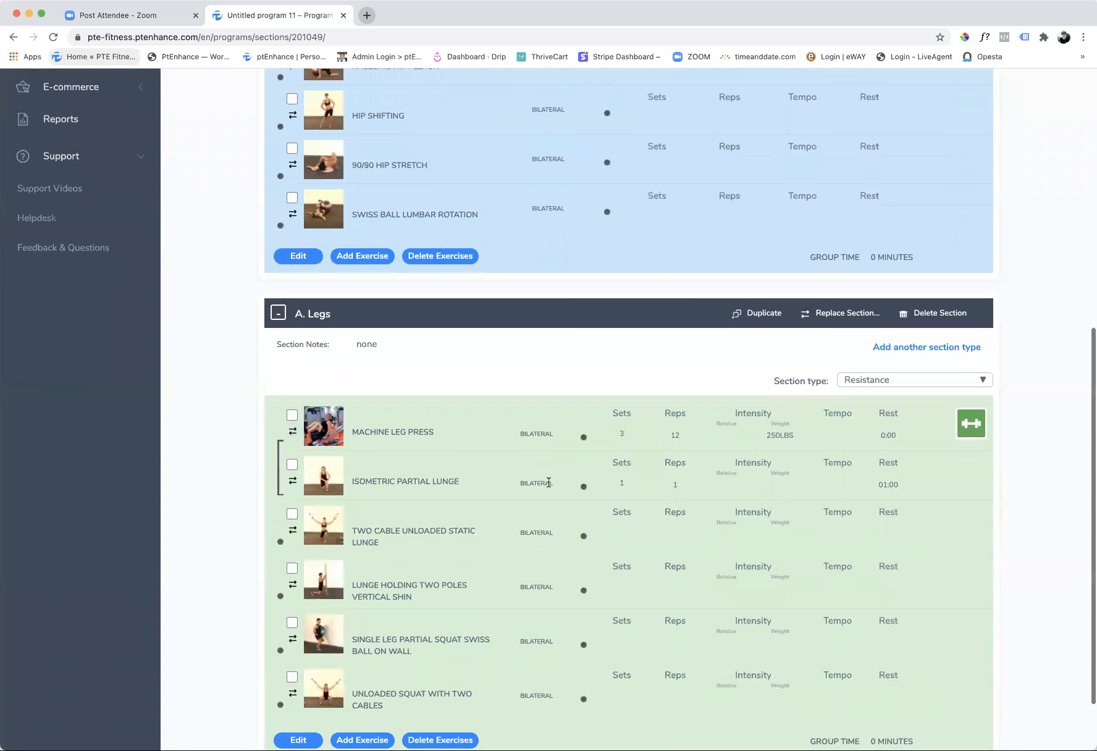
scroll(549, 483, up, 1)
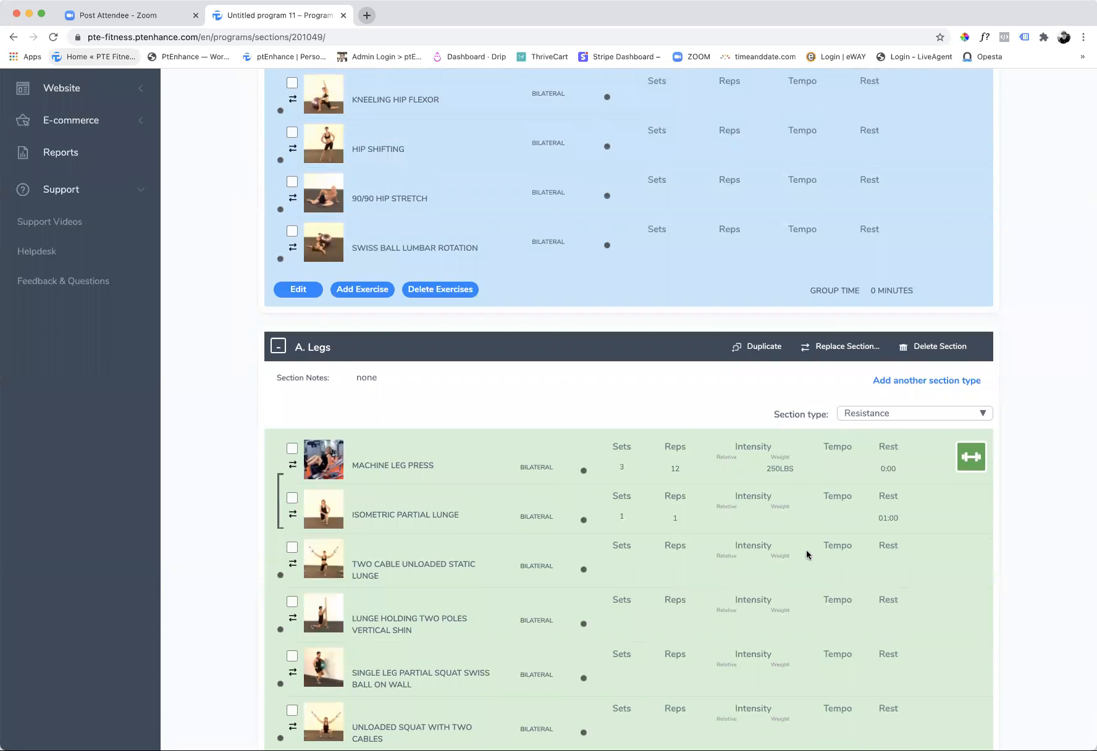
- Rename the program with the trainer's first name in possessive form followed by "6 Week Program", and save it
scroll(807, 555, up, 8)
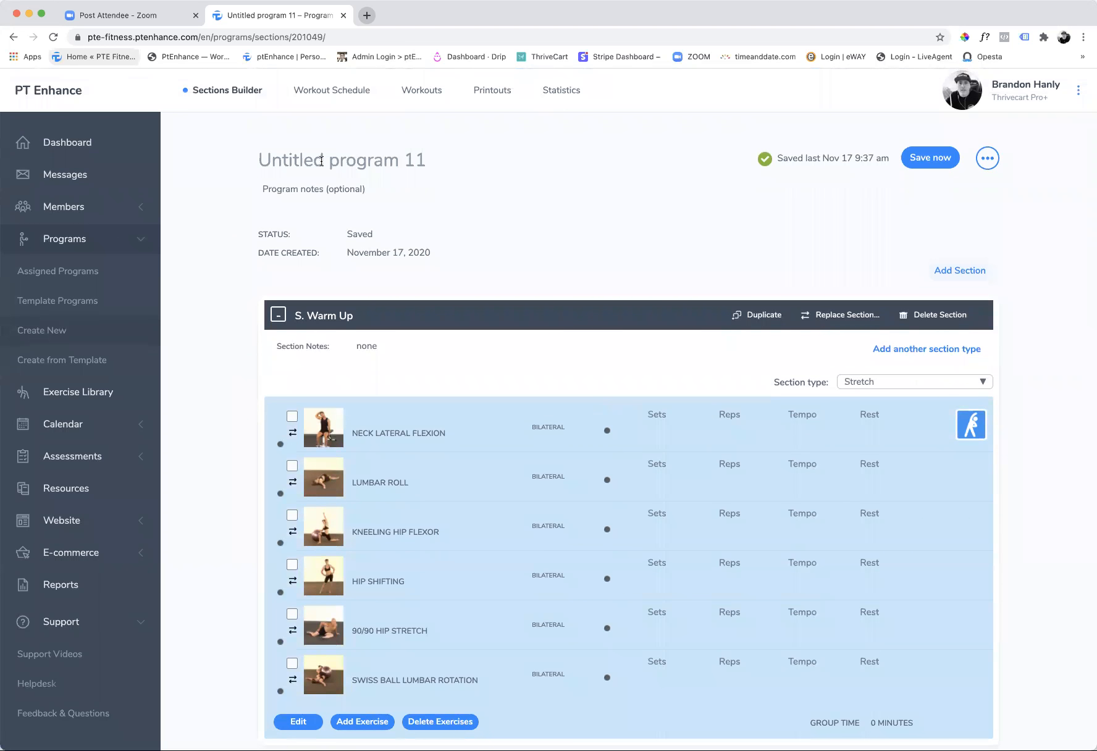
click(321, 161)
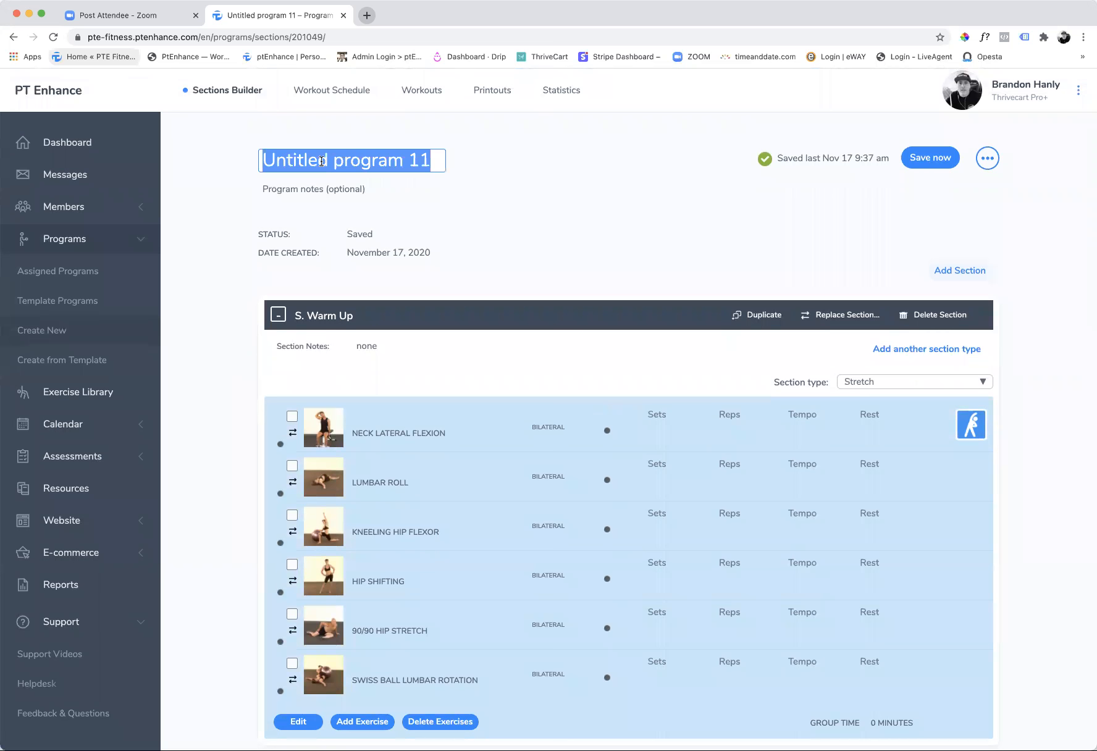
text(Brand)
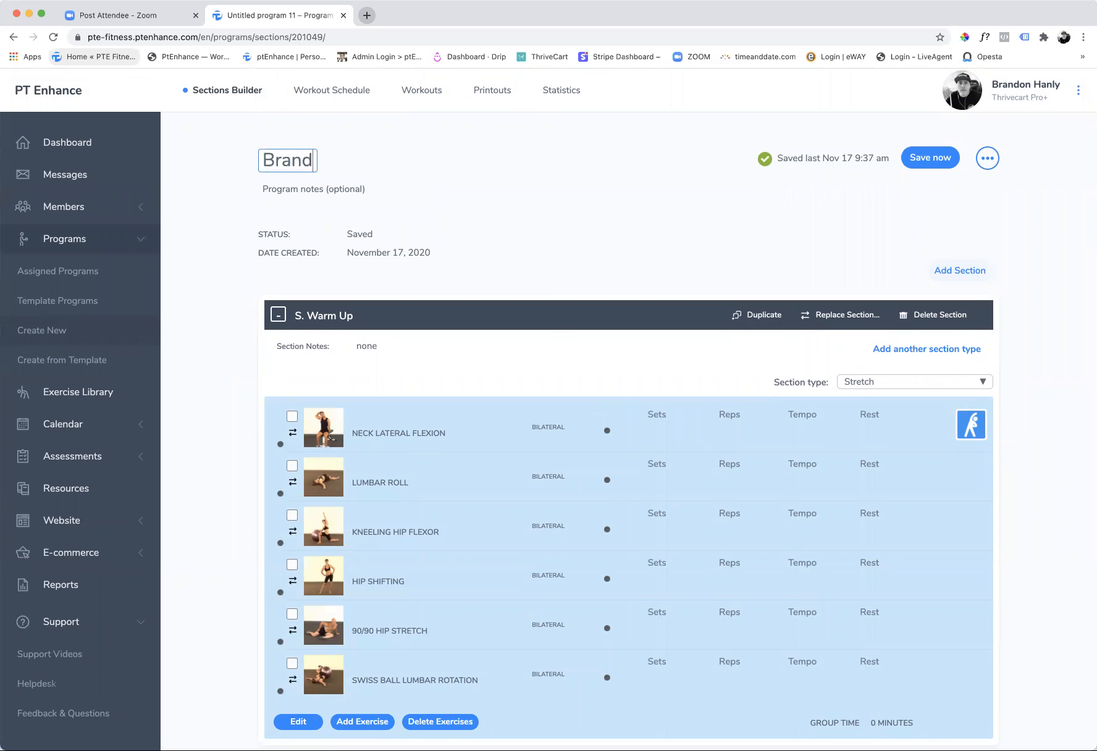
text(on's 6)
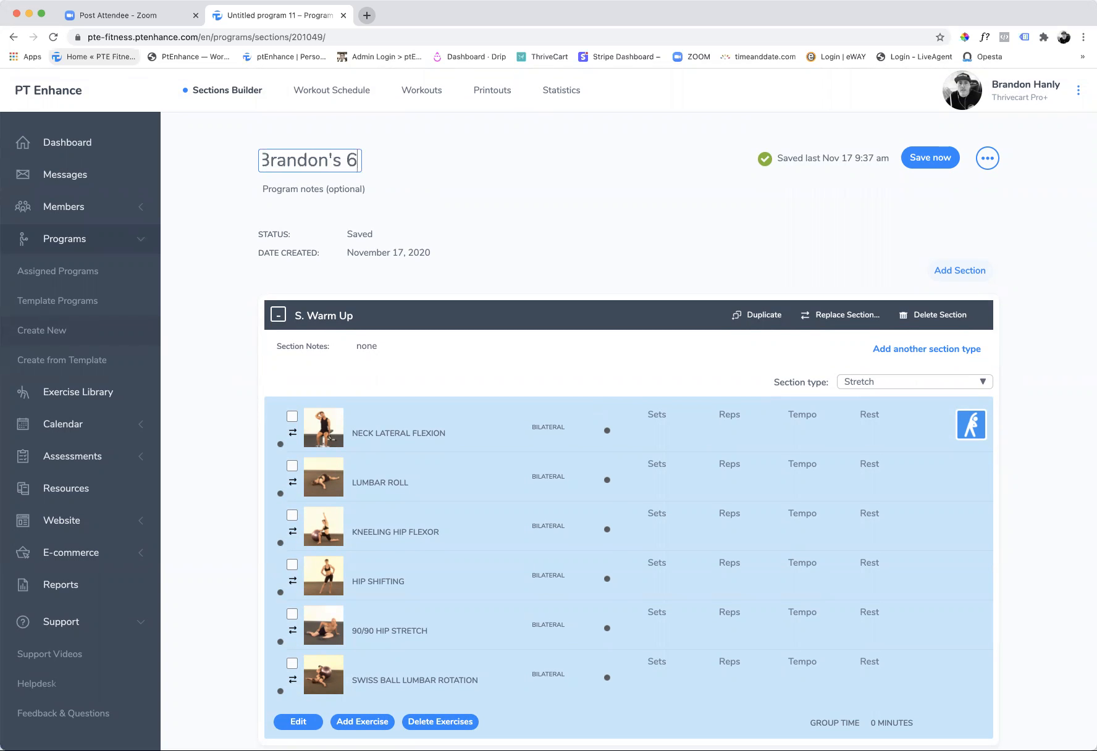
text( Week)
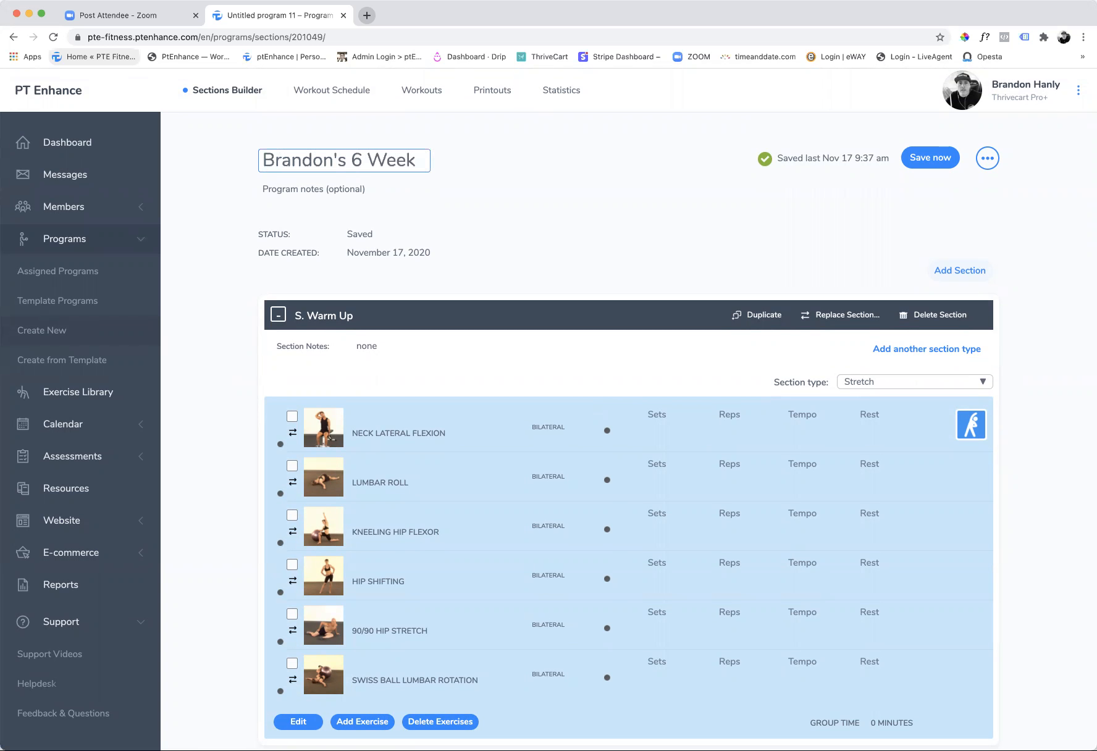
text( Program)
click(328, 192)
click(921, 163)
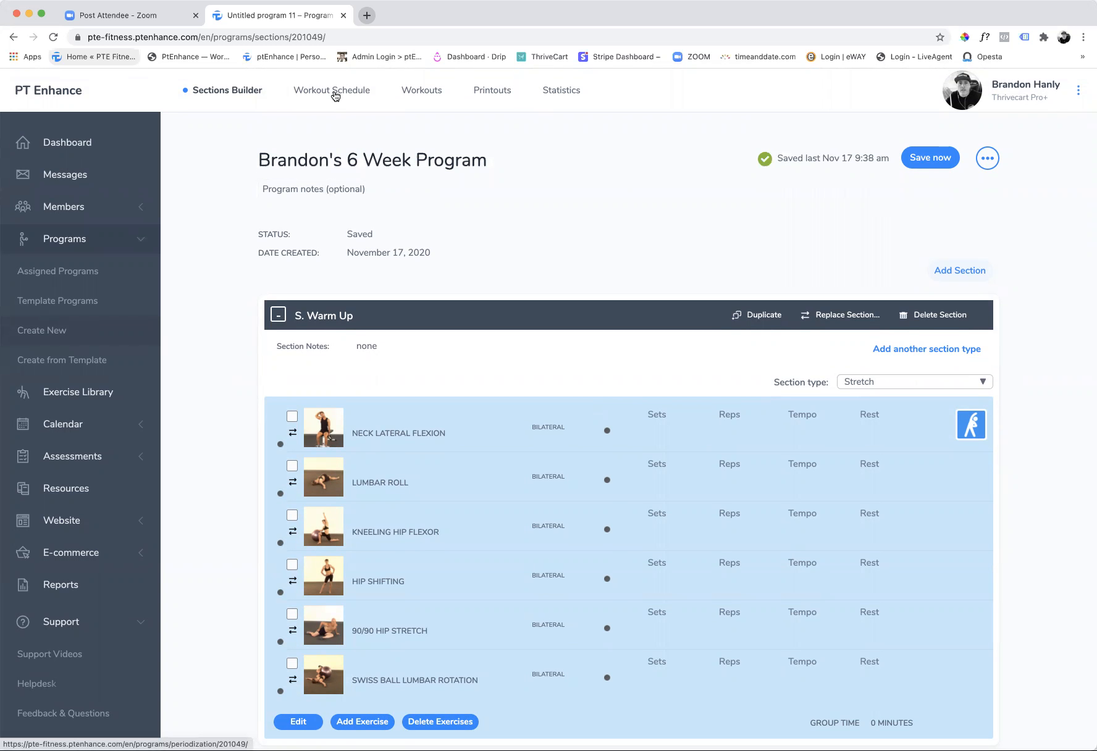
- Extend the program's workout schedule to six weeks and save the schedule
click(317, 98)
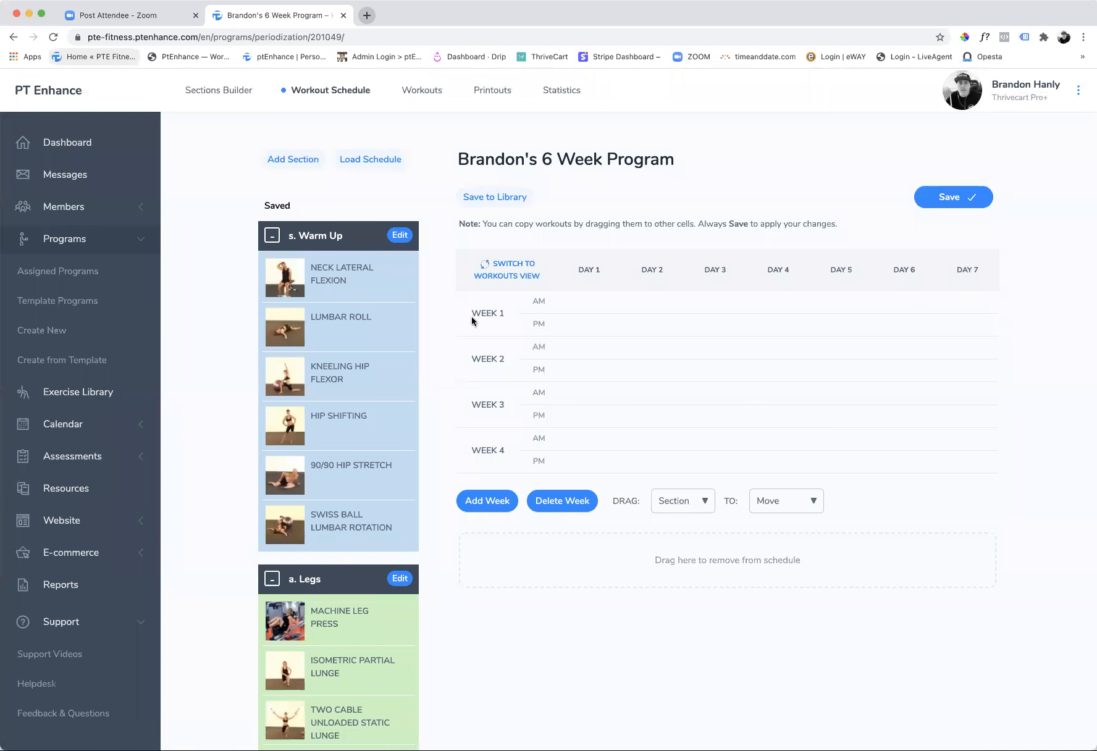
click(559, 507)
click(489, 458)
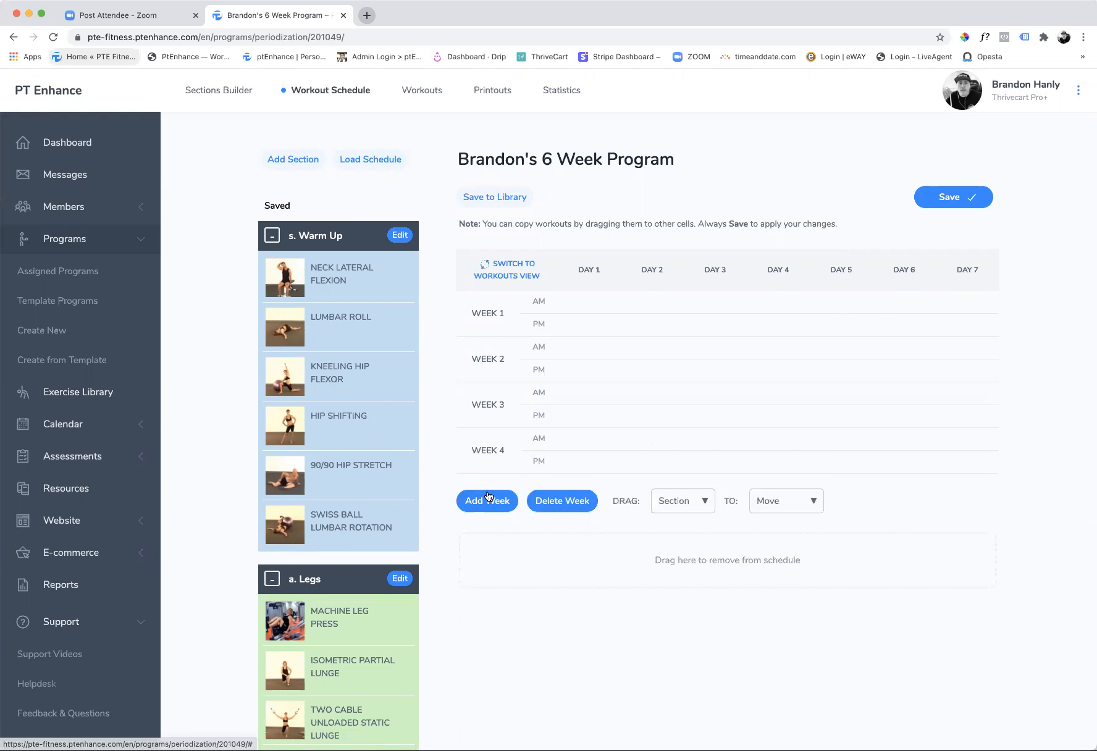
click(490, 501)
click(489, 547)
click(963, 198)
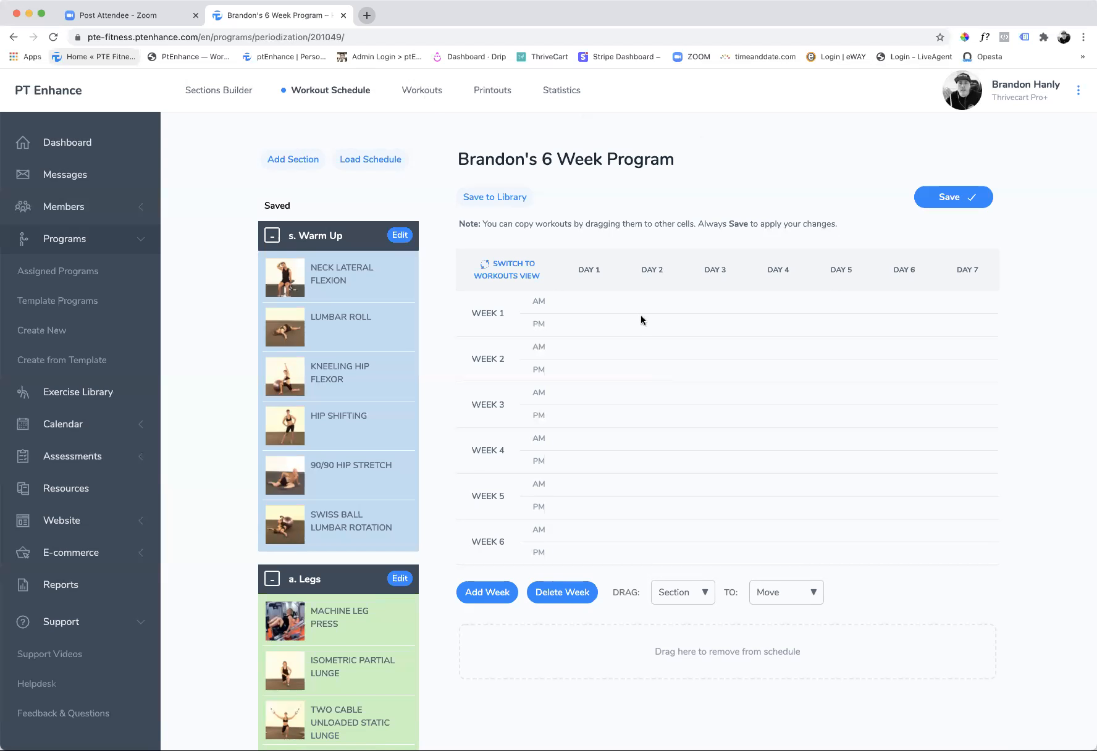
- Review the list of all template programs and the trainer's educational video resources
click(43, 304)
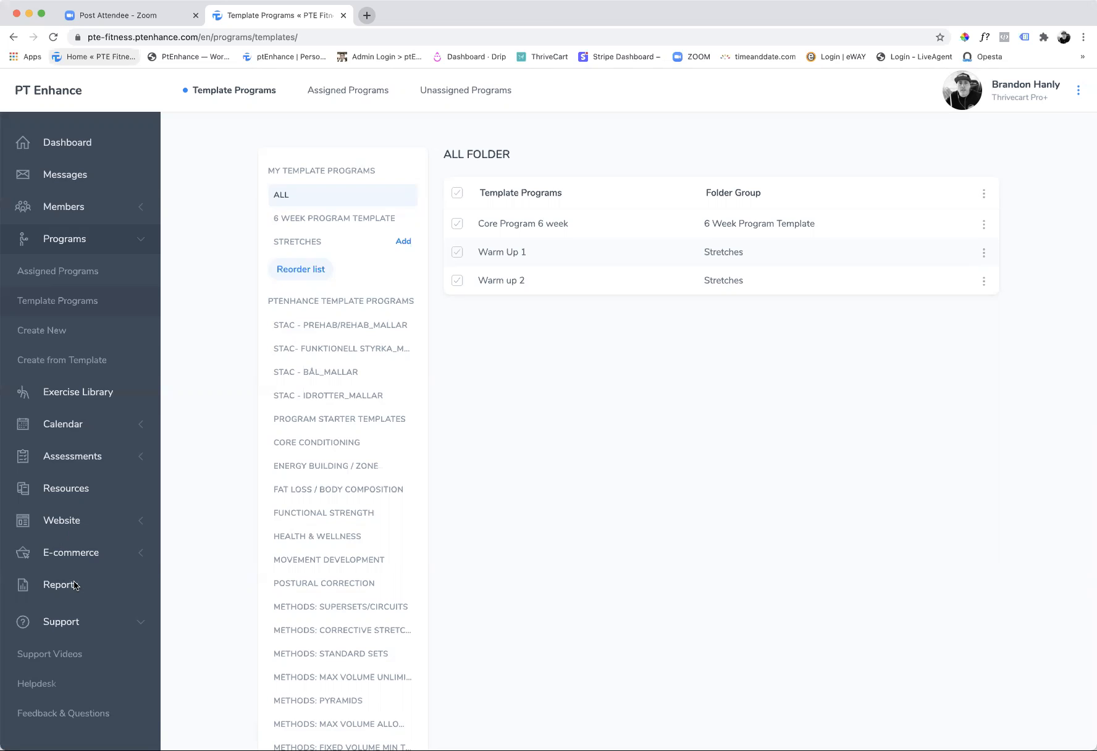
click(72, 494)
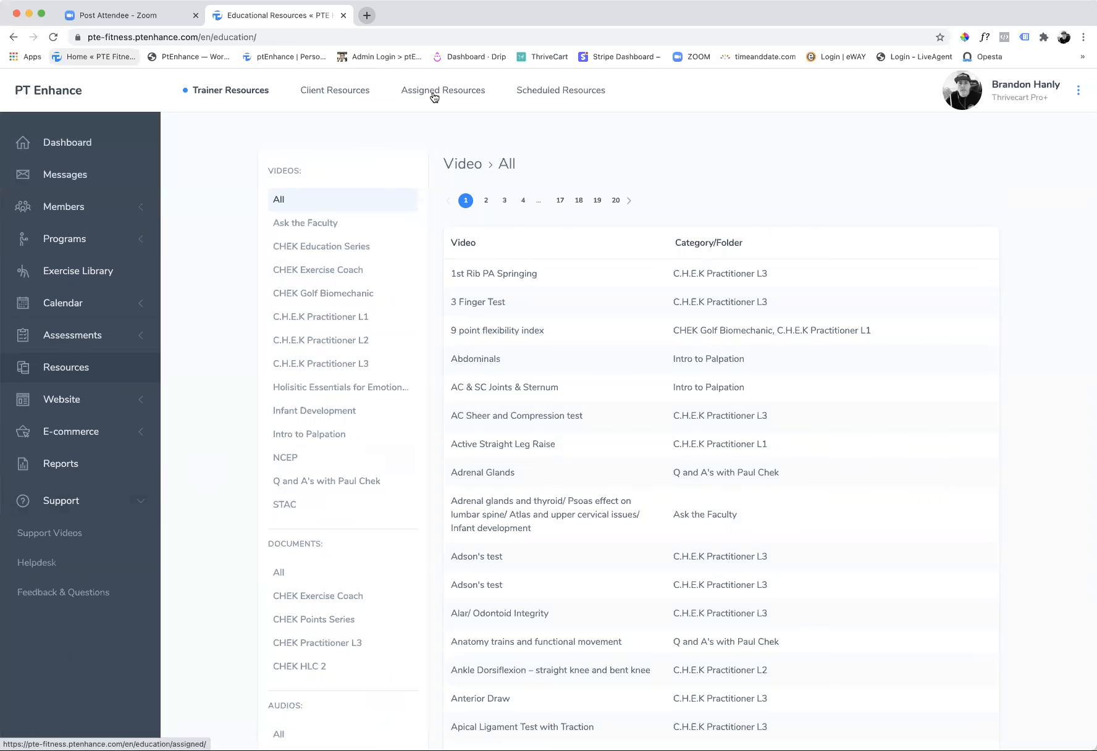
scroll(482, 284, down, 2)
scroll(479, 262, up, 2)
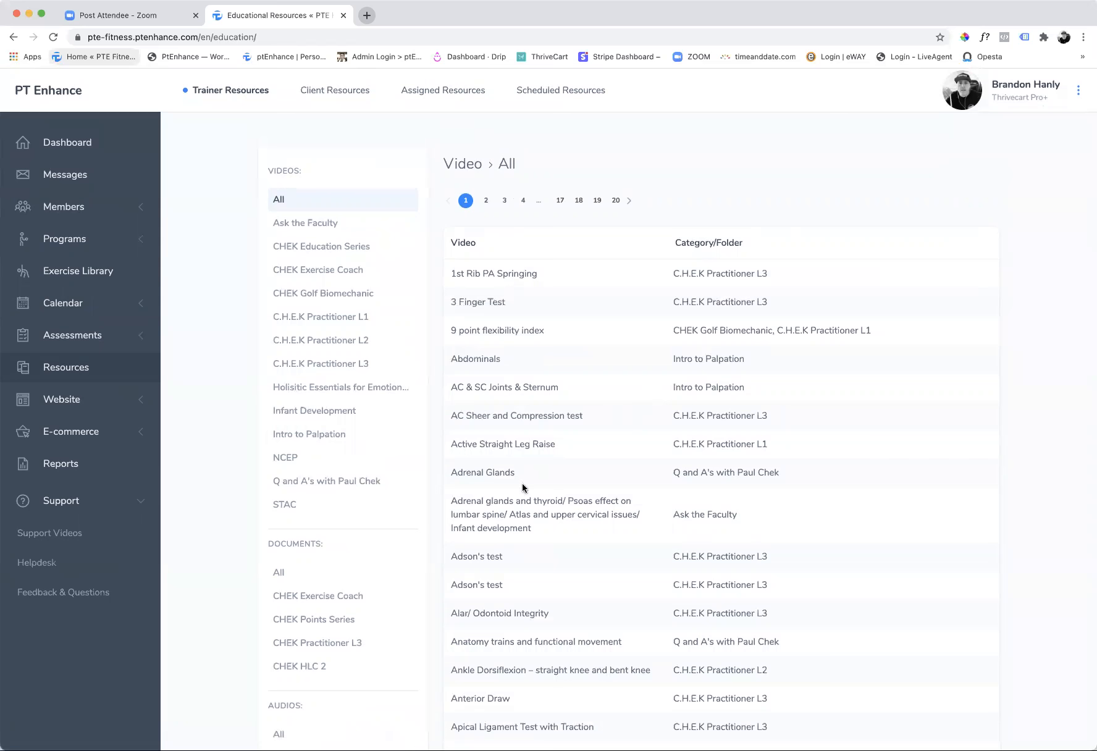
- Unpublish the How to Eat Move and be Healthy package in the e-commerce automations
click(99, 433)
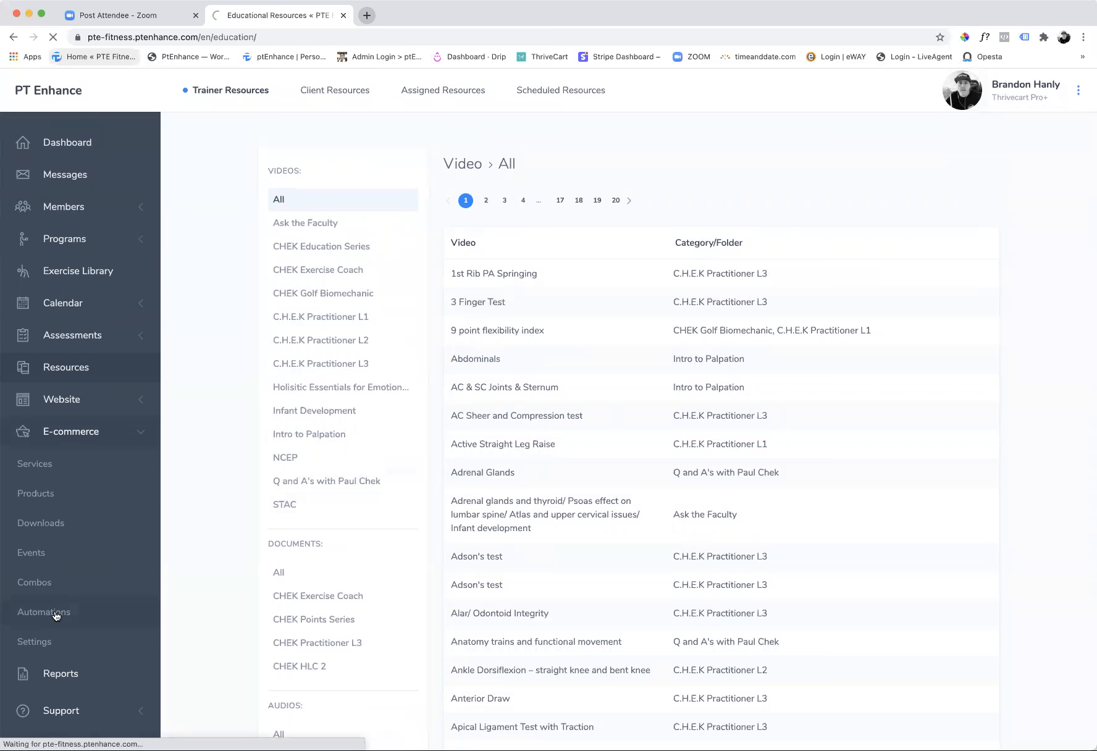
scroll(550, 524, down, 3)
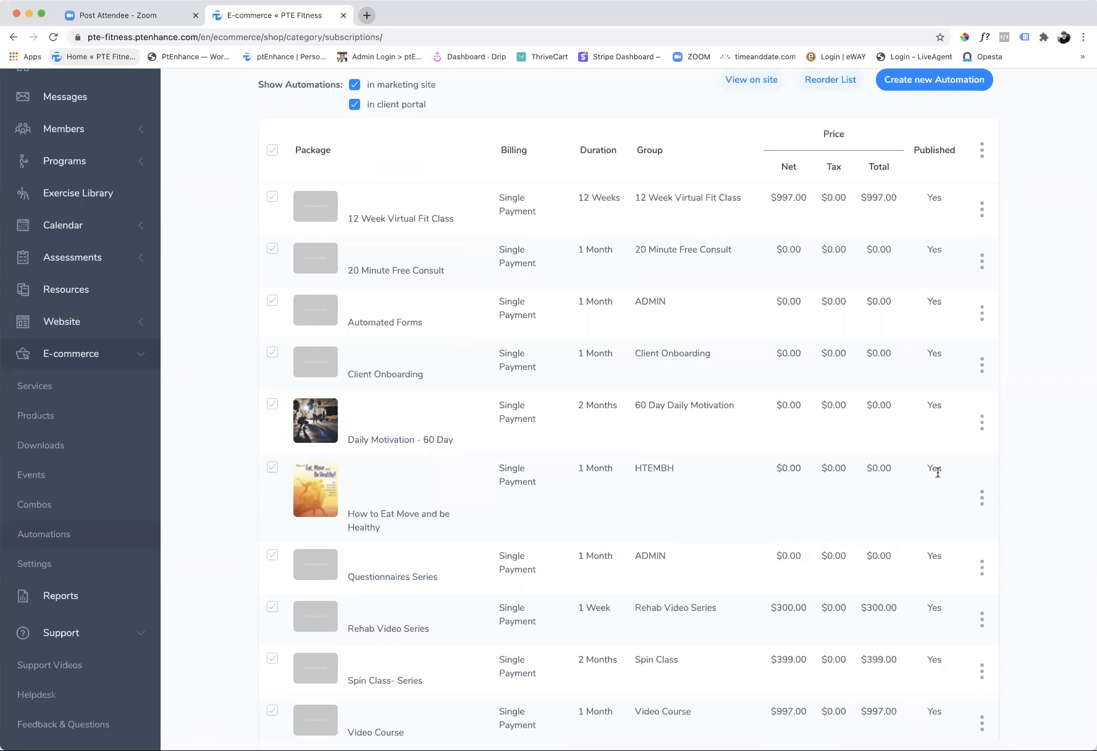
click(982, 498)
click(927, 582)
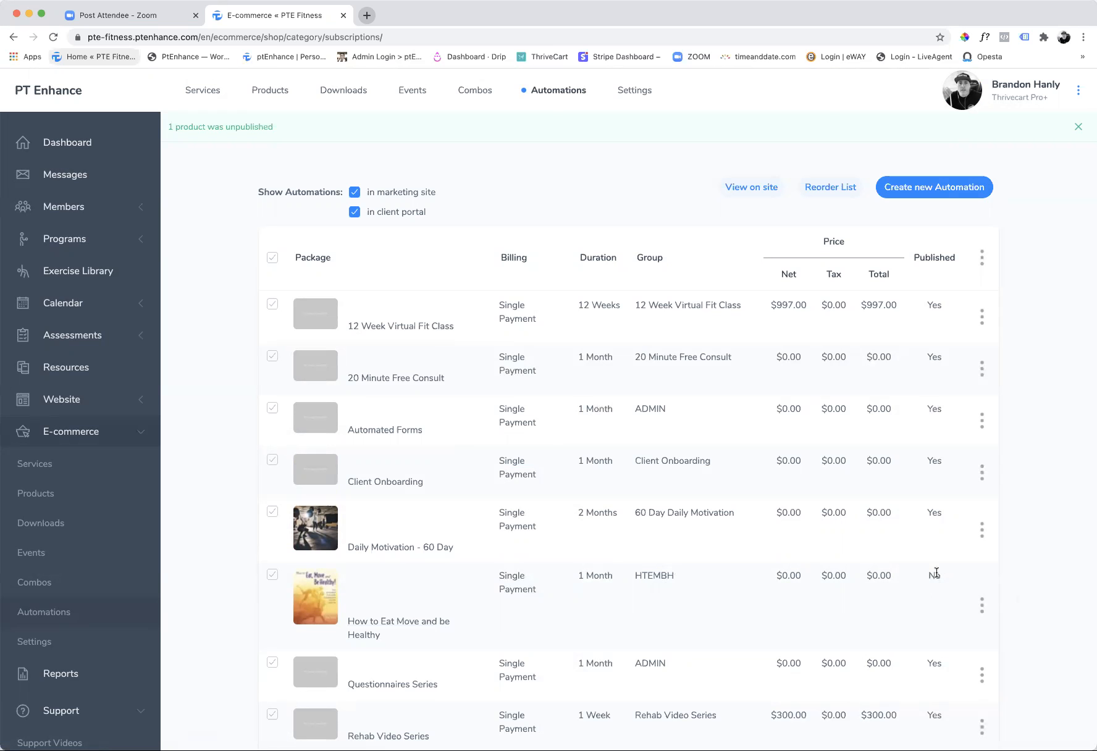
- Review the scheduled resources, questionnaires and messages of the How to Eat Move and be Healthy automation
click(982, 606)
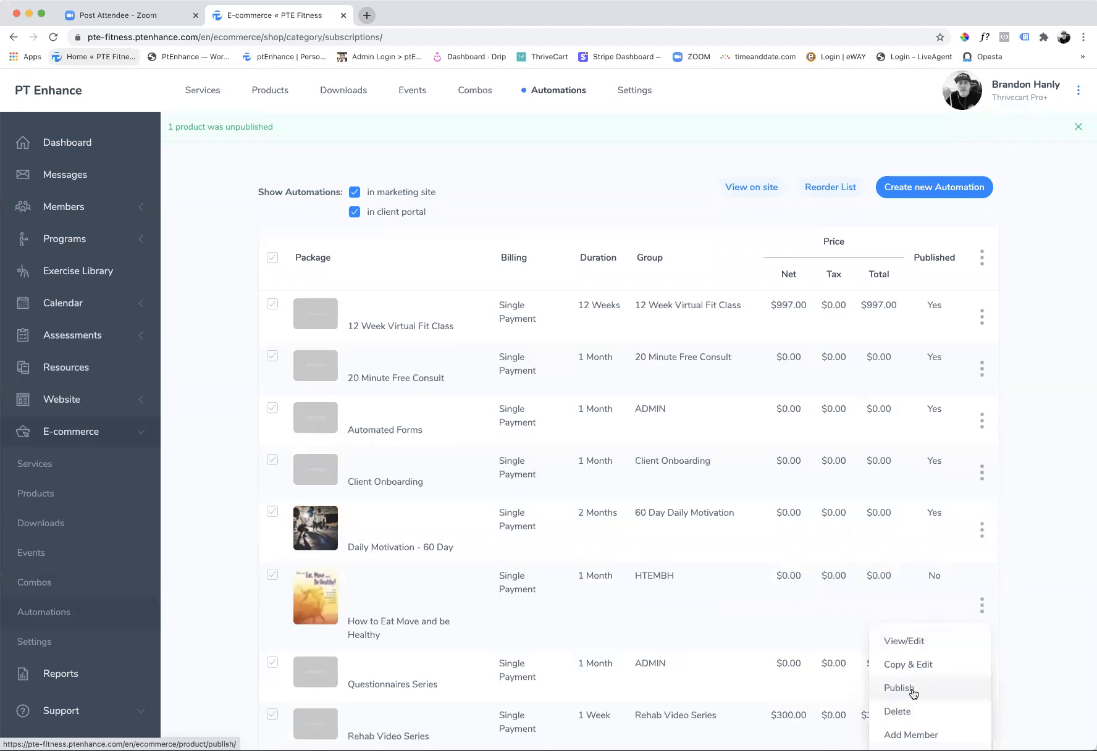
click(1022, 582)
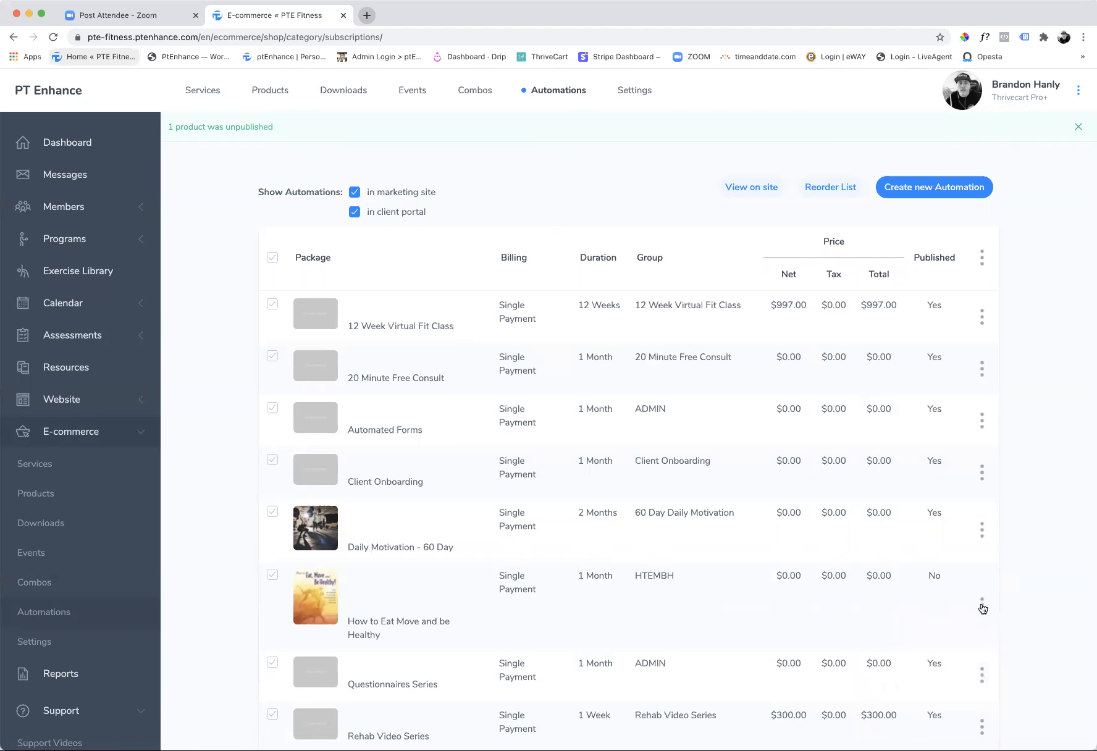
click(982, 606)
scroll(887, 593, down, 3)
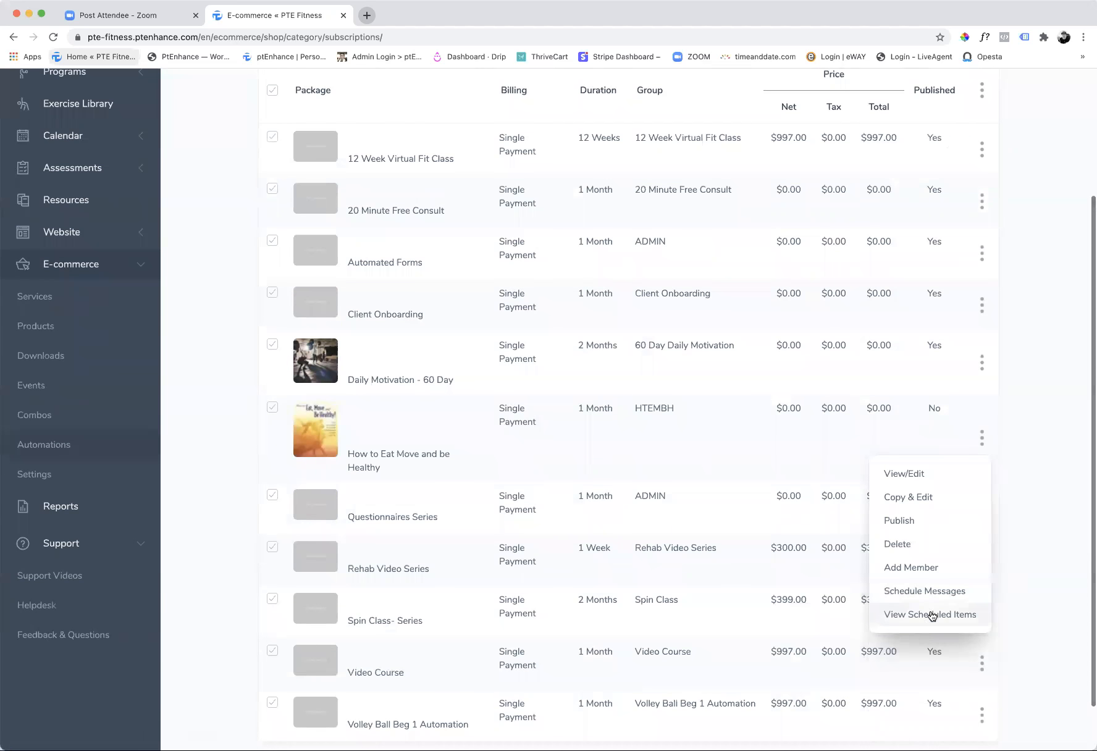
click(930, 615)
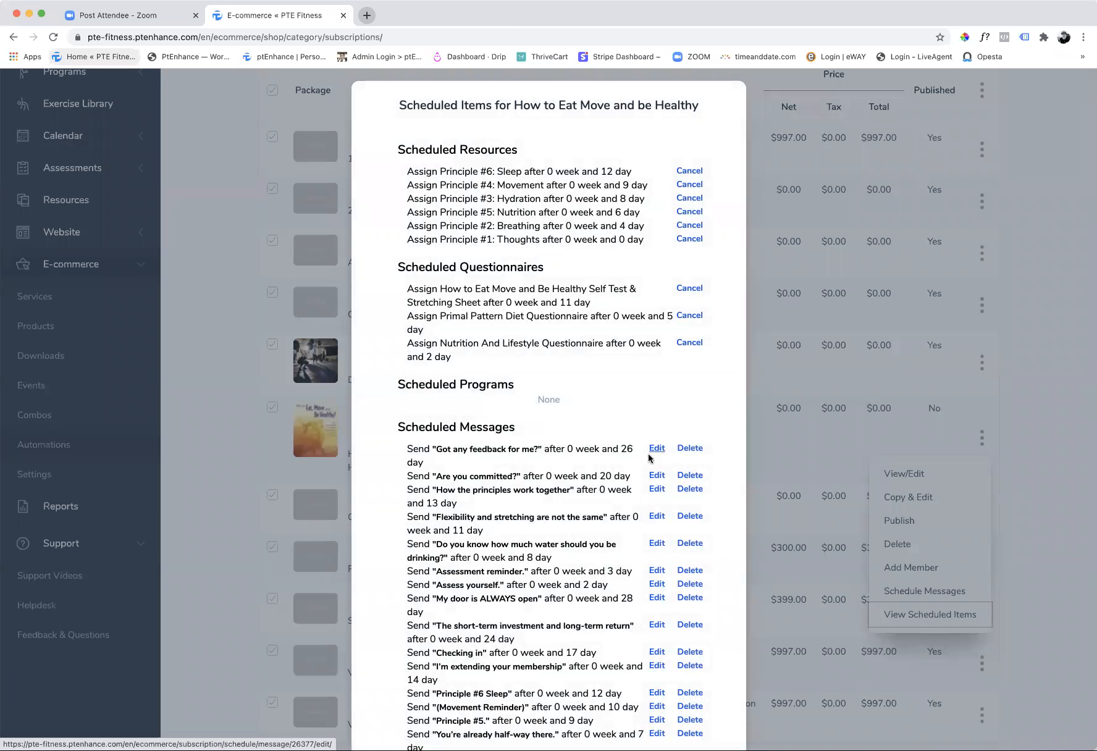
scroll(631, 471, down, 2)
scroll(629, 470, down, 4)
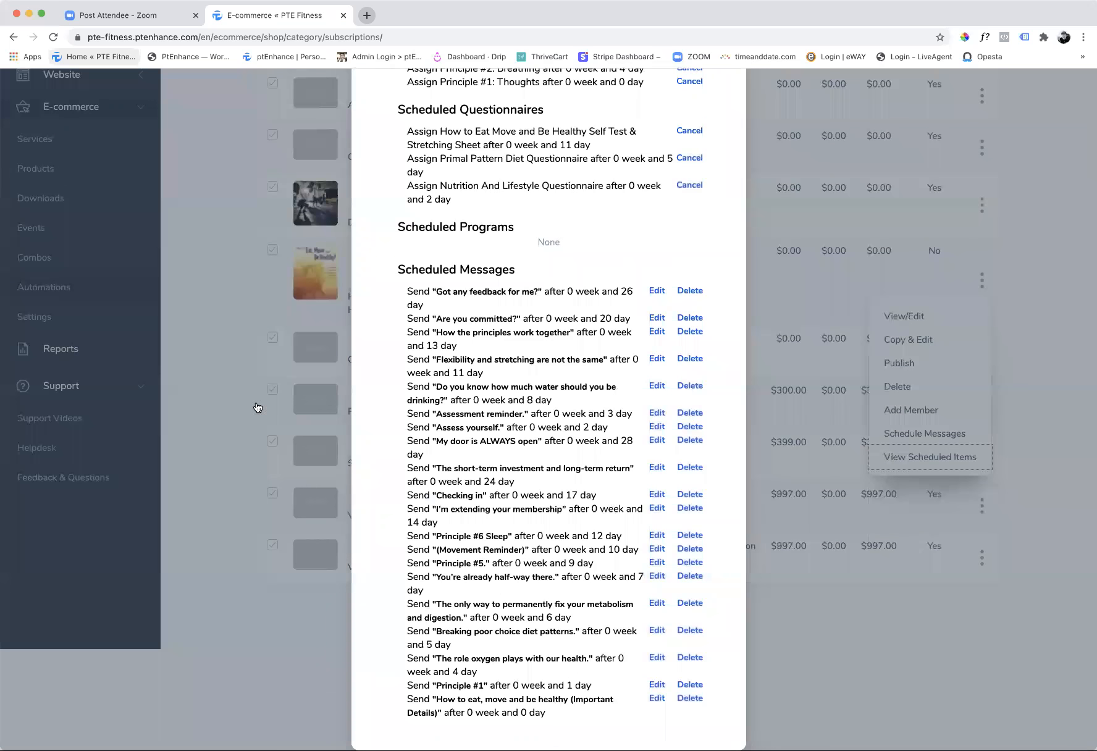
click(210, 364)
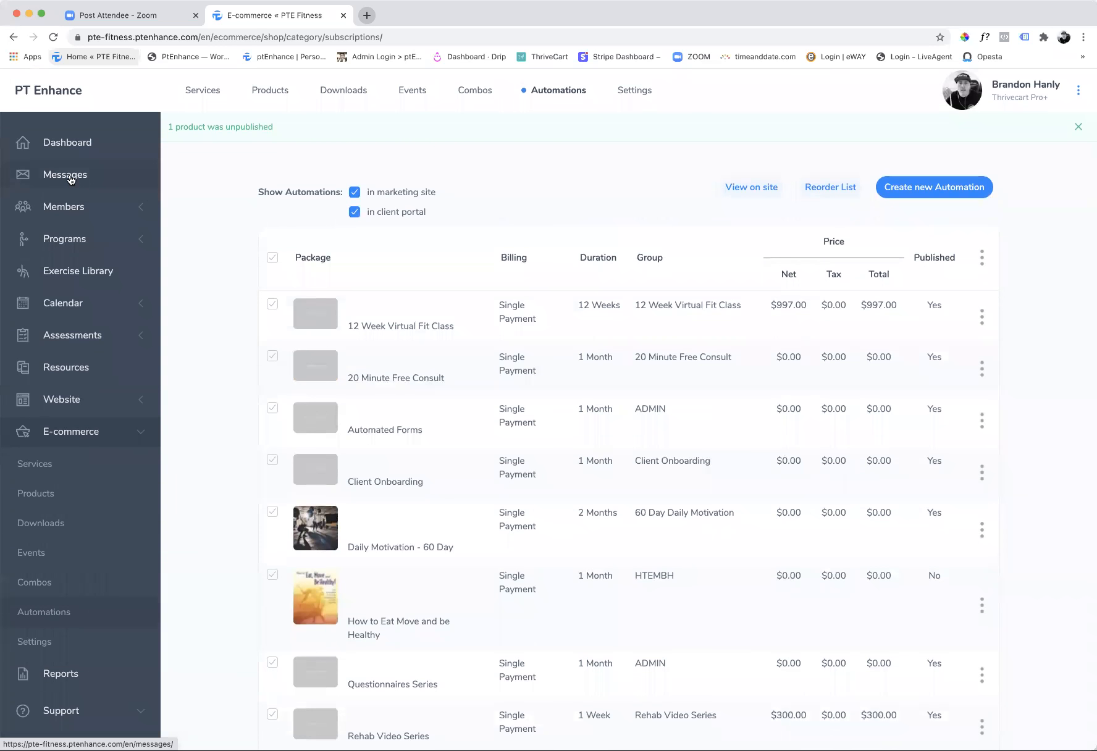
- Visit the dashboard, return to the e-commerce automations and reopen the scheduled items of How to Eat Move and be Healthy
click(70, 146)
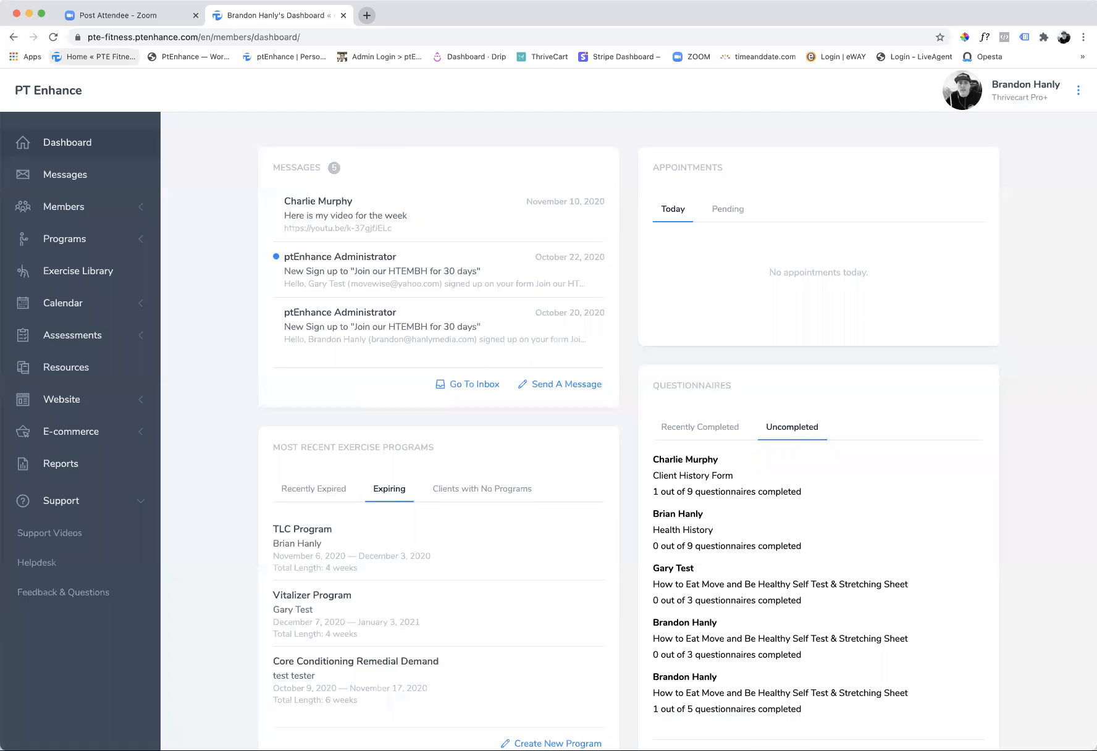
click(67, 433)
click(72, 614)
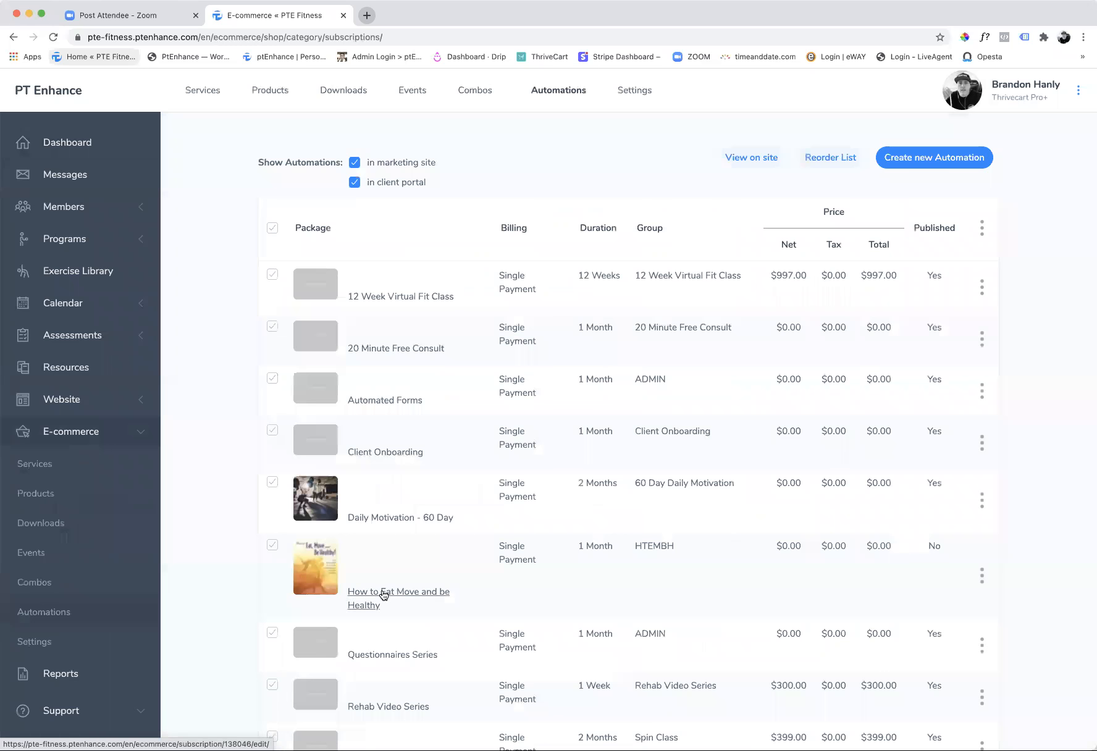
click(983, 577)
scroll(952, 601, down, 5)
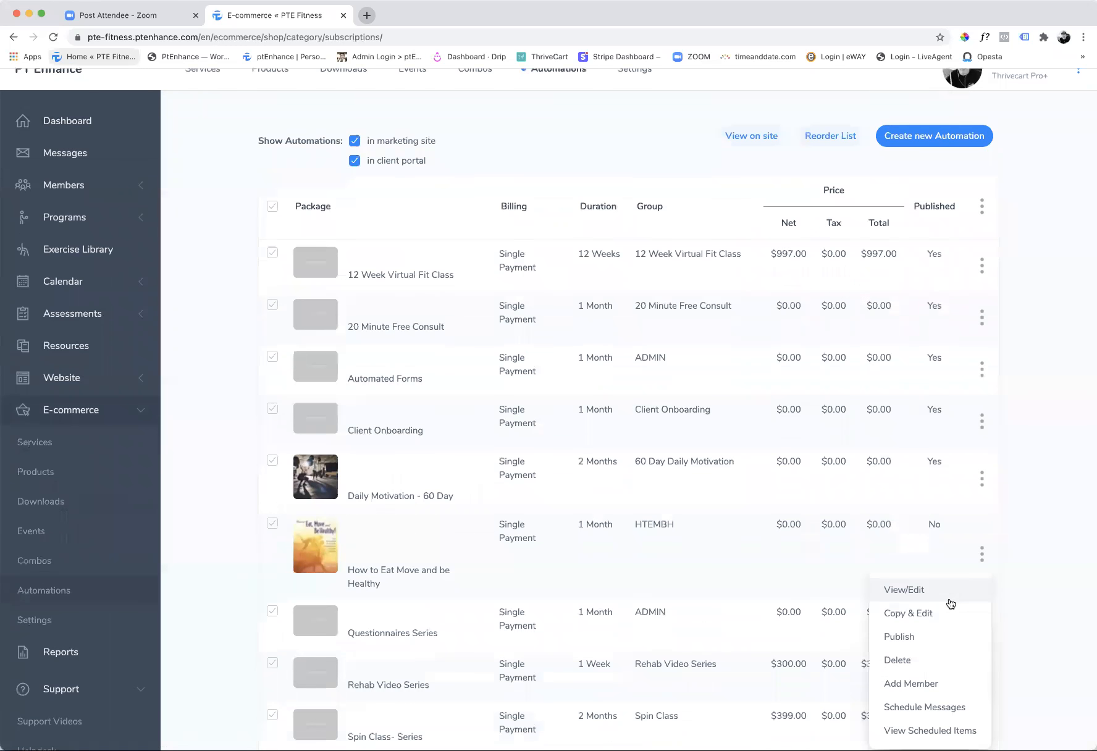
click(898, 597)
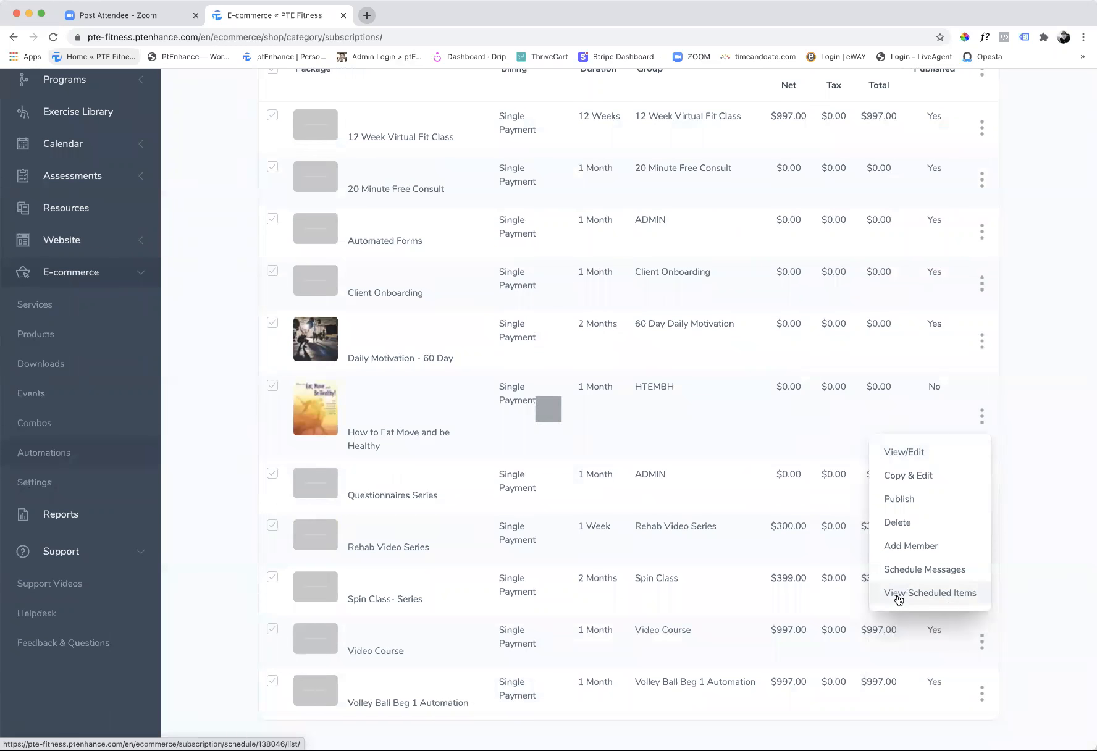
scroll(553, 507, down, 5)
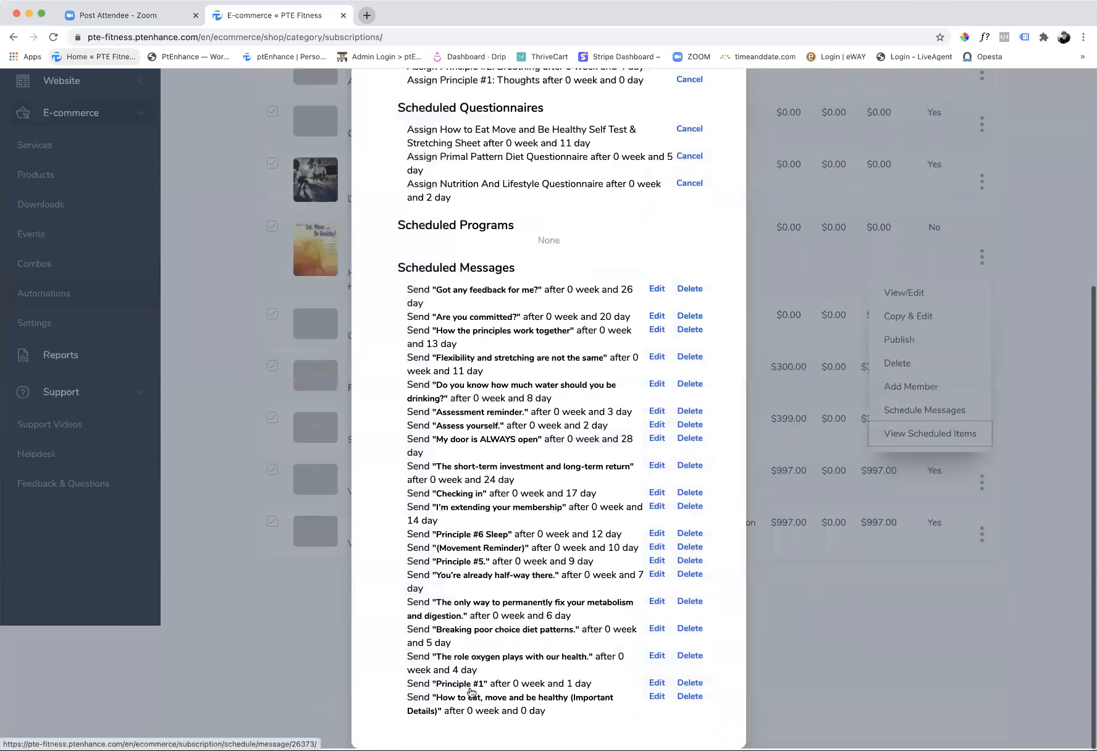
- Read through the scheduled message "How to eat, move and be healthy (Important Details)" in its editor and close it without saving
click(660, 701)
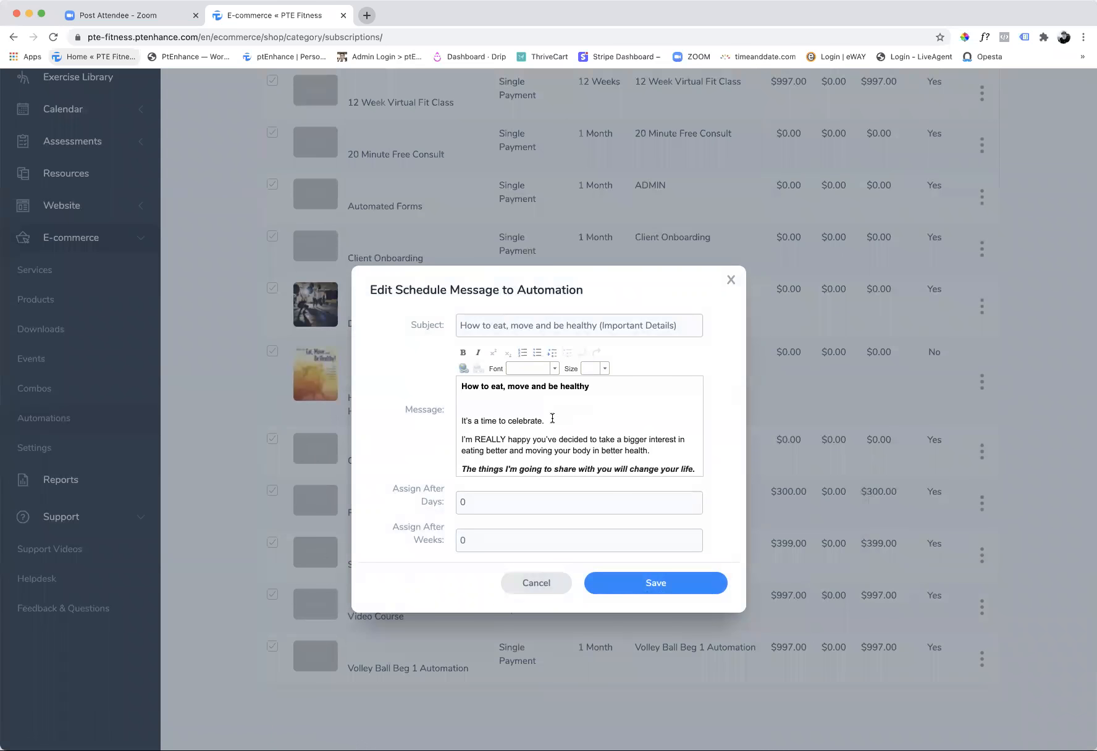
scroll(550, 427, down, 2)
scroll(550, 428, down, 6)
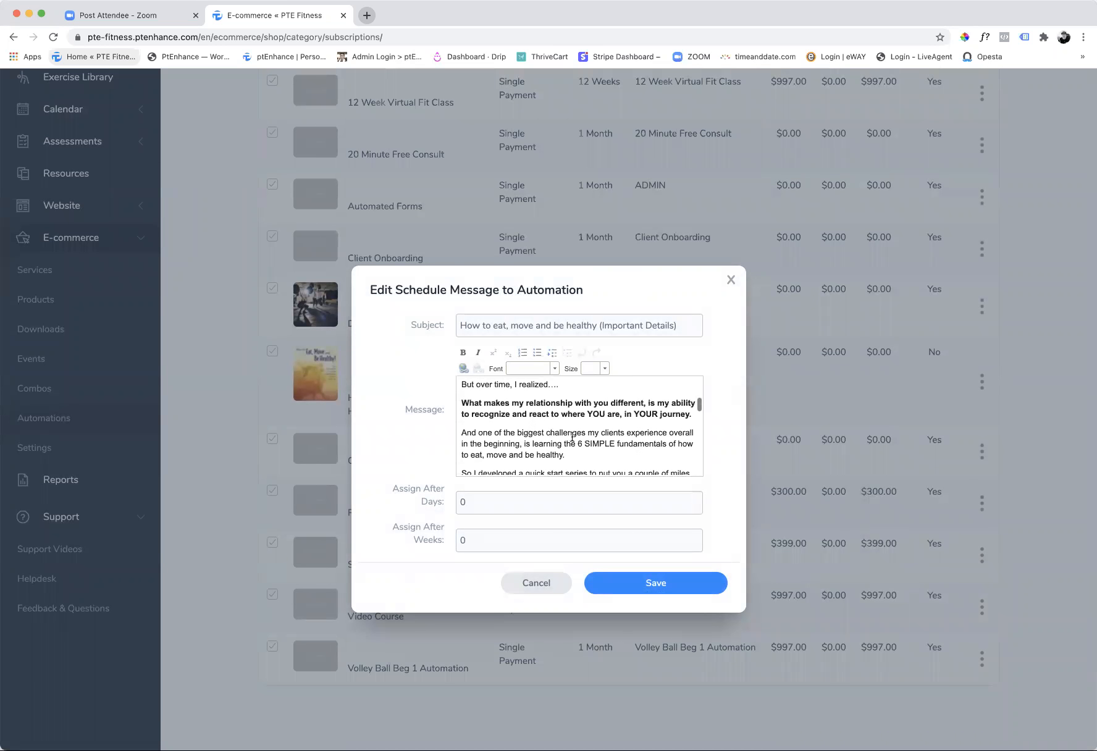
scroll(586, 435, down, 10)
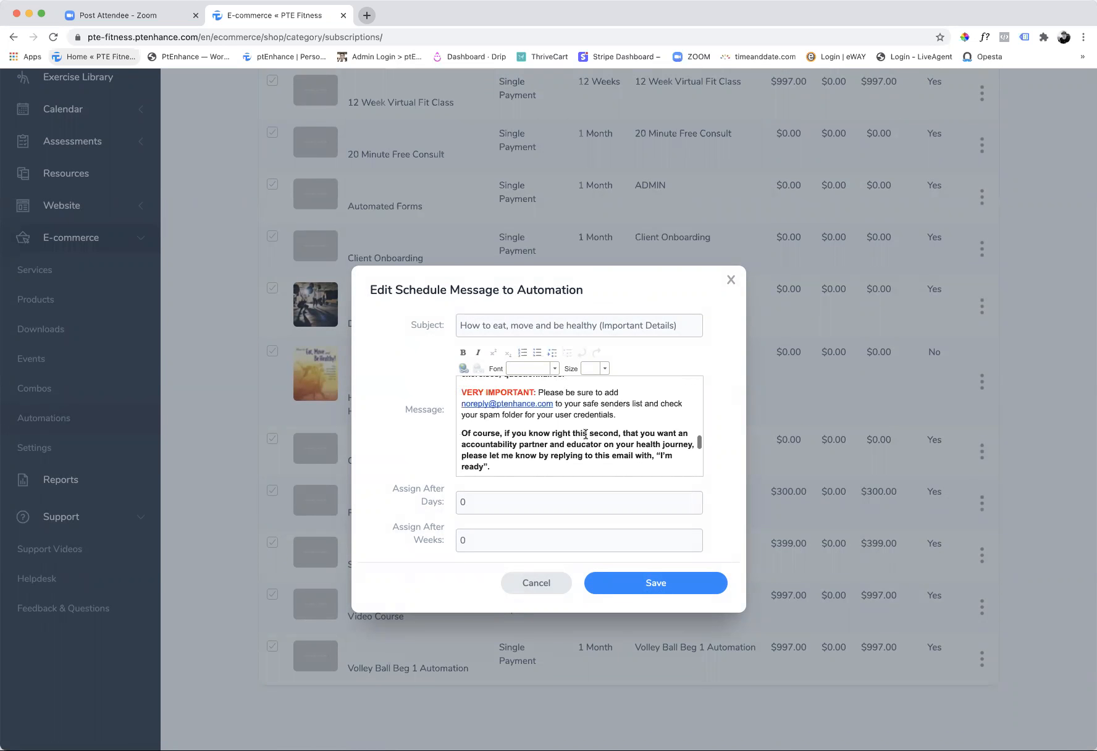
scroll(585, 434, down, 1)
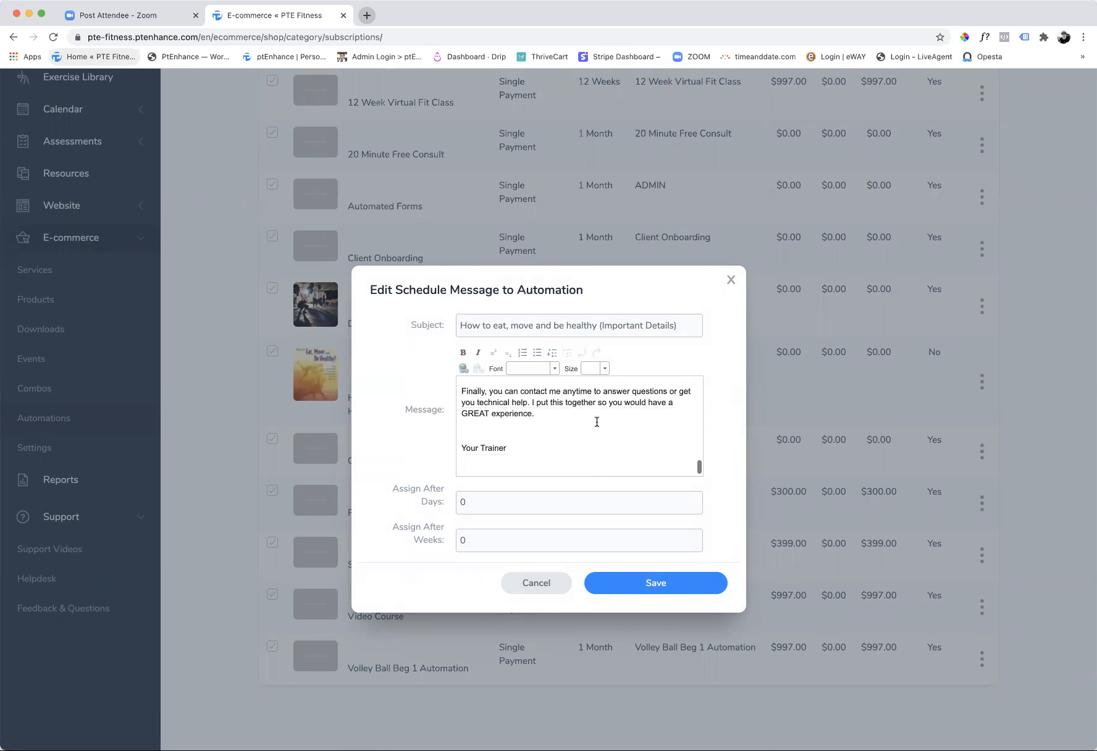
click(731, 284)
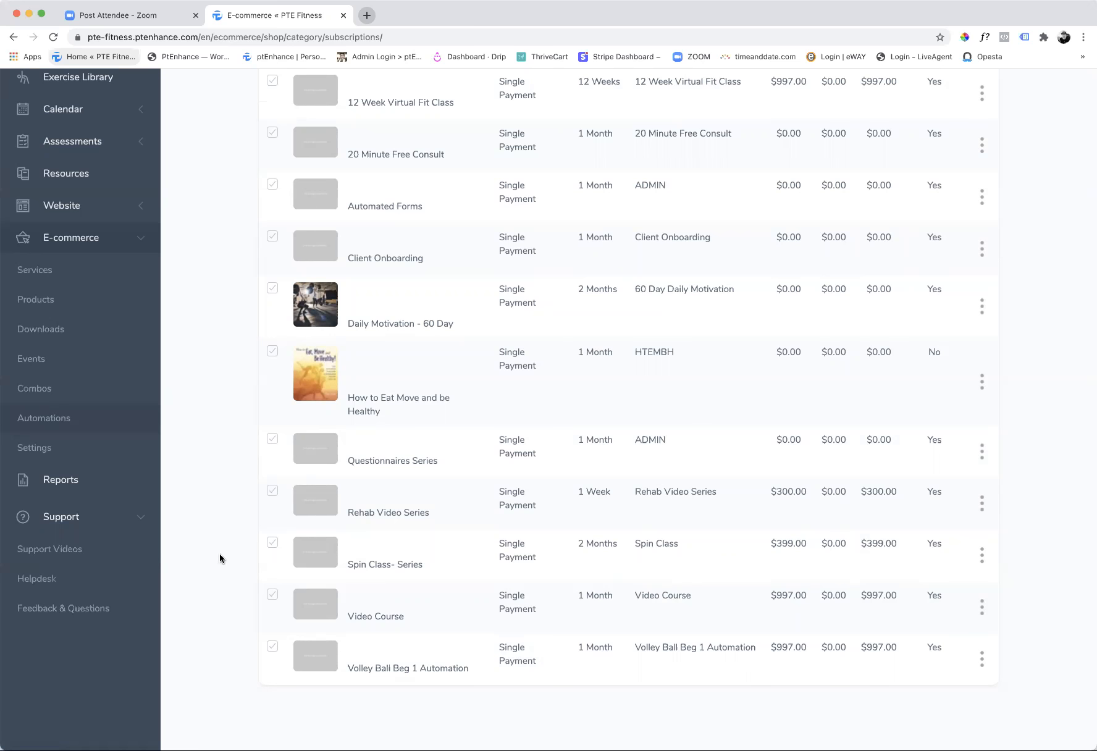
- Look at the Feedback & Questions support form and dismiss it without sending
click(56, 609)
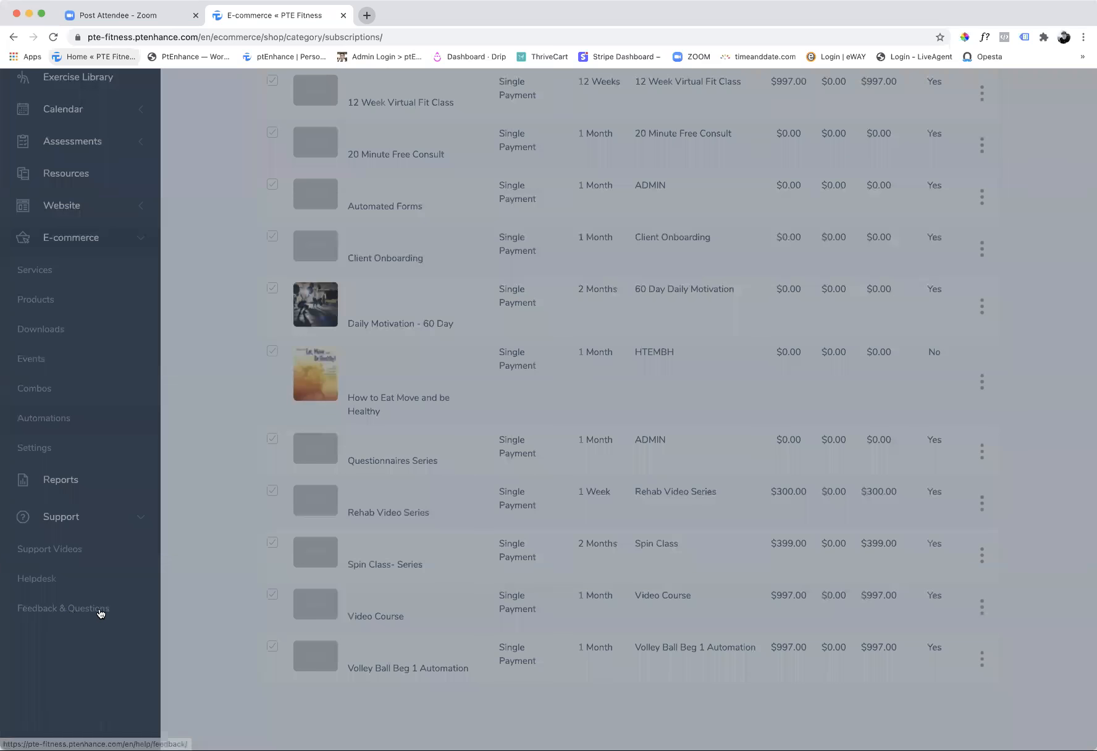
click(528, 448)
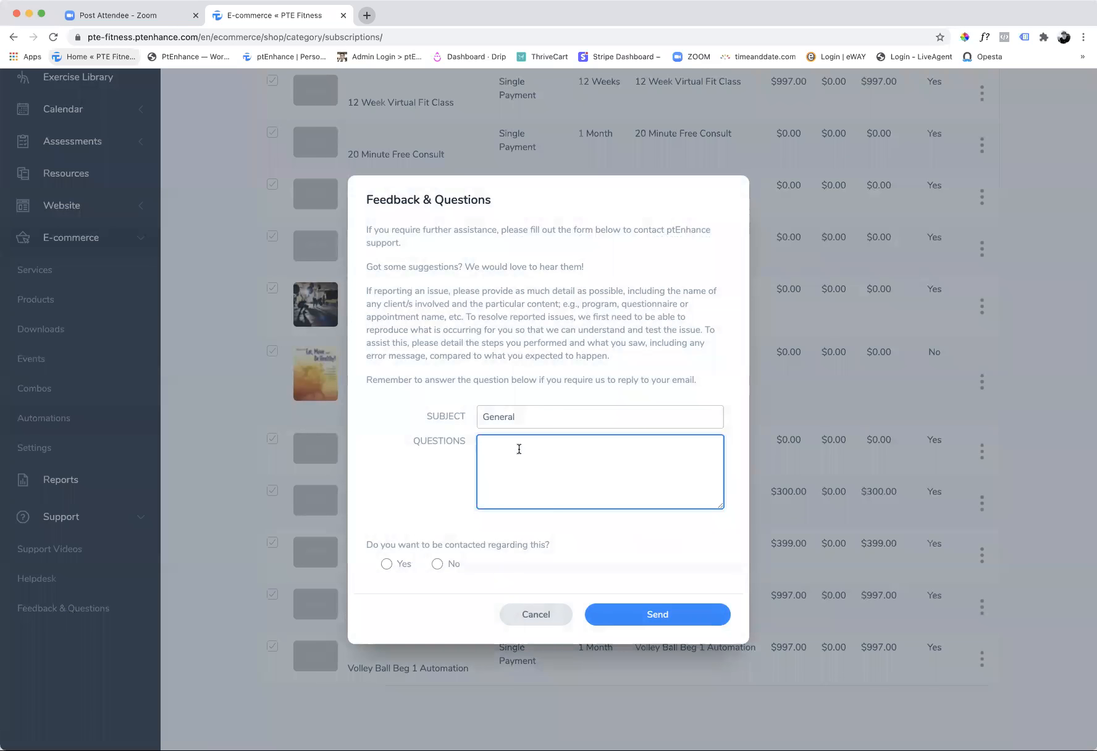
click(551, 617)
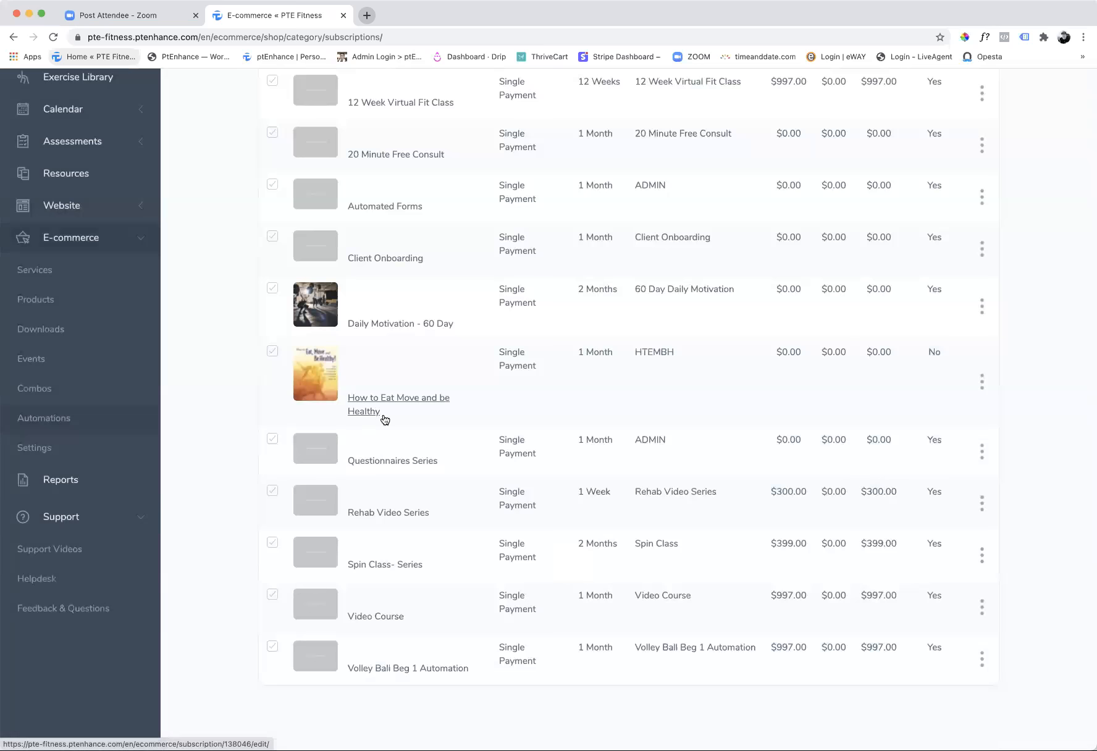
scroll(466, 449, up, 5)
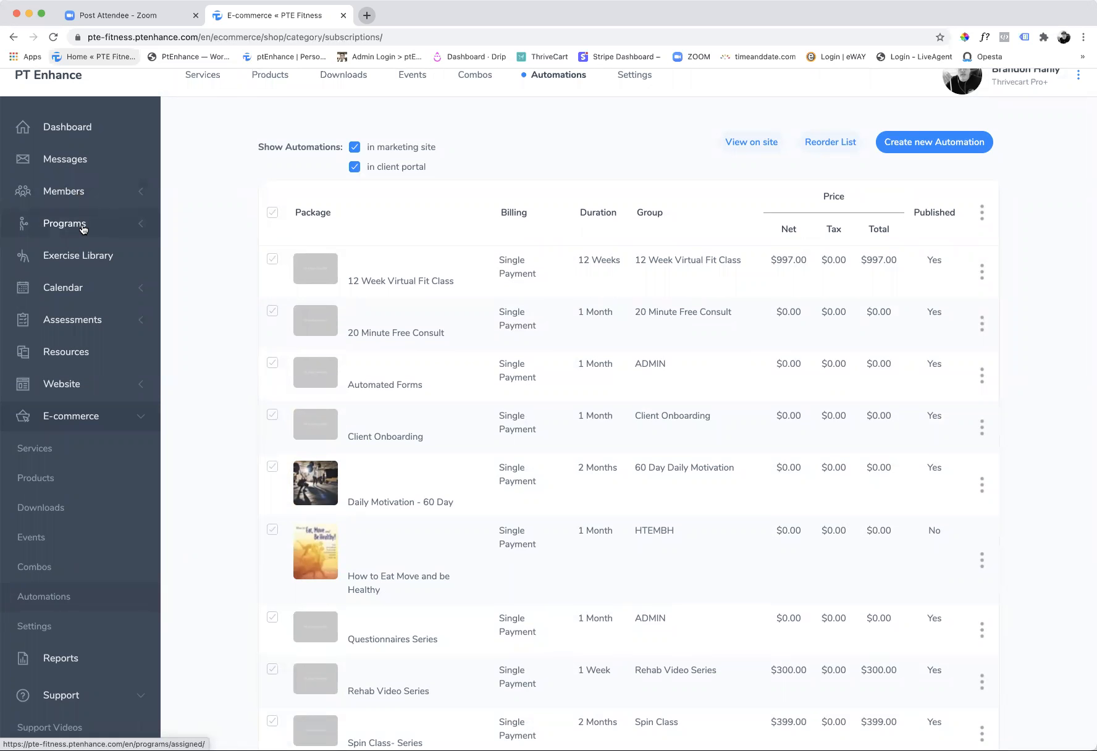
click(75, 194)
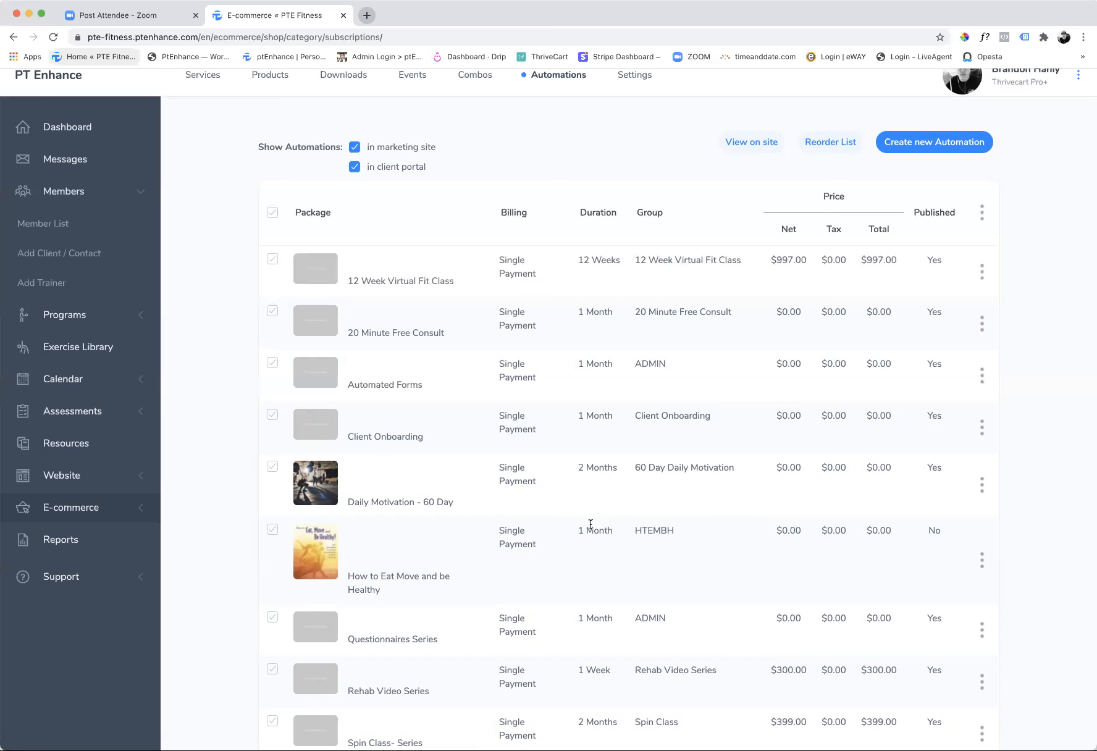
scroll(590, 524, down, 2)
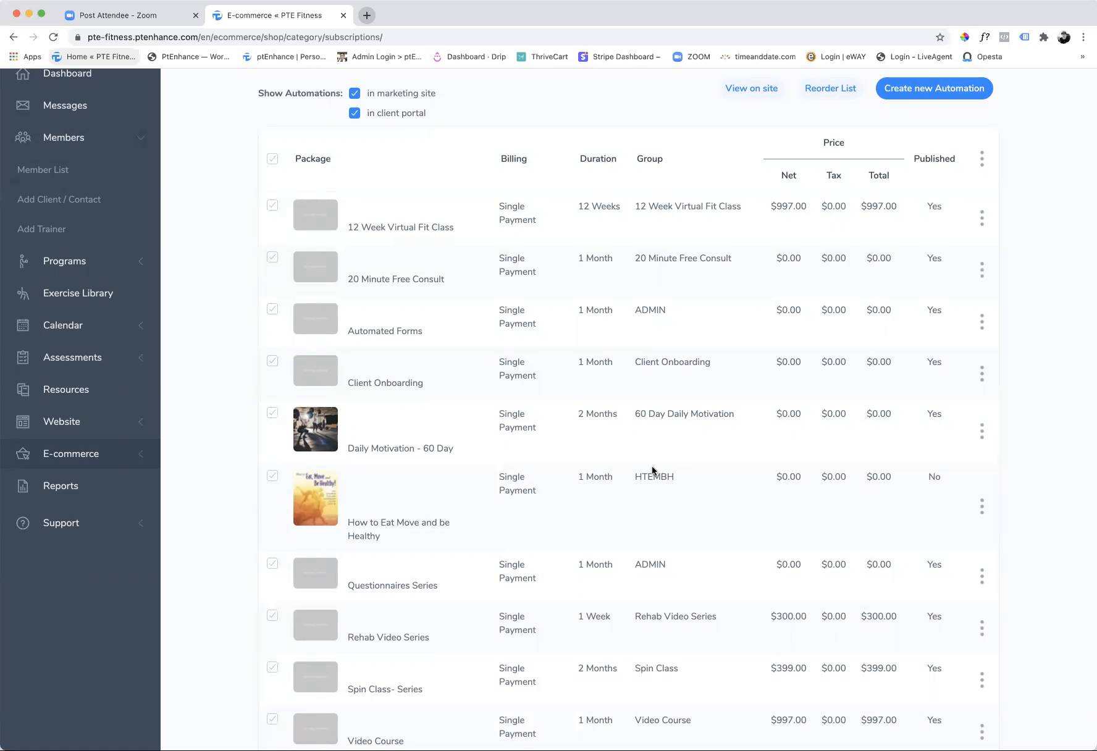
scroll(652, 471, up, 2)
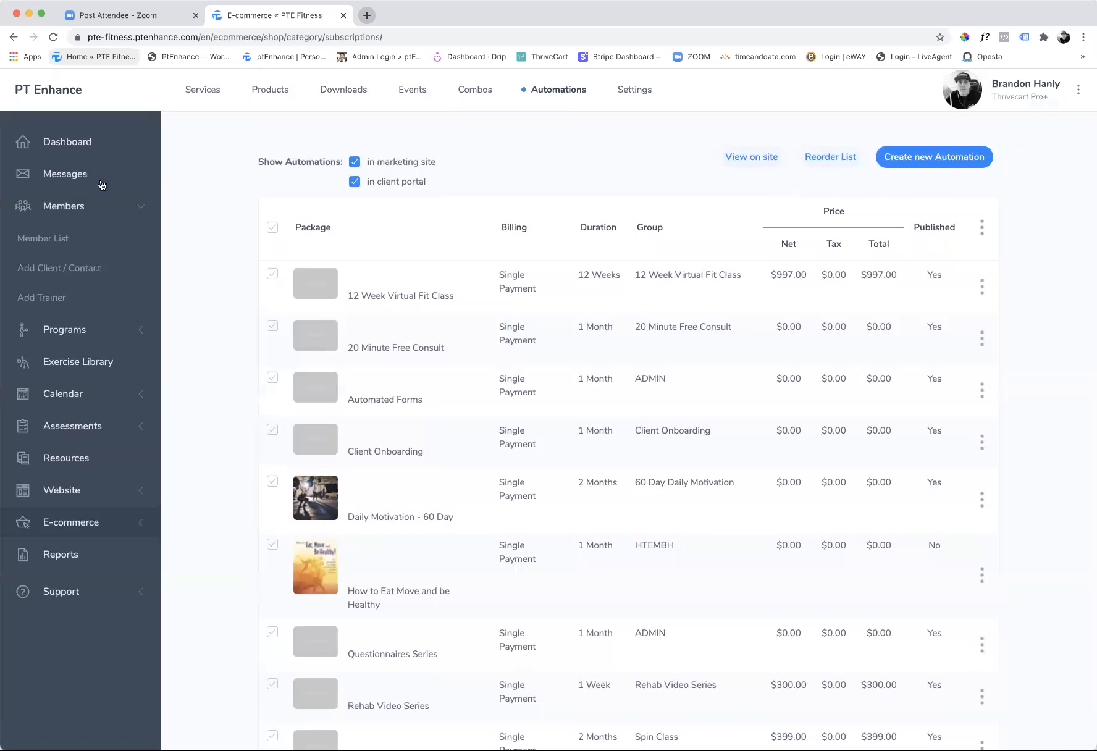
- Open the support videos from the dashboard, expand all sections of the PT Enhance Onboarding course and look over their modules
click(77, 145)
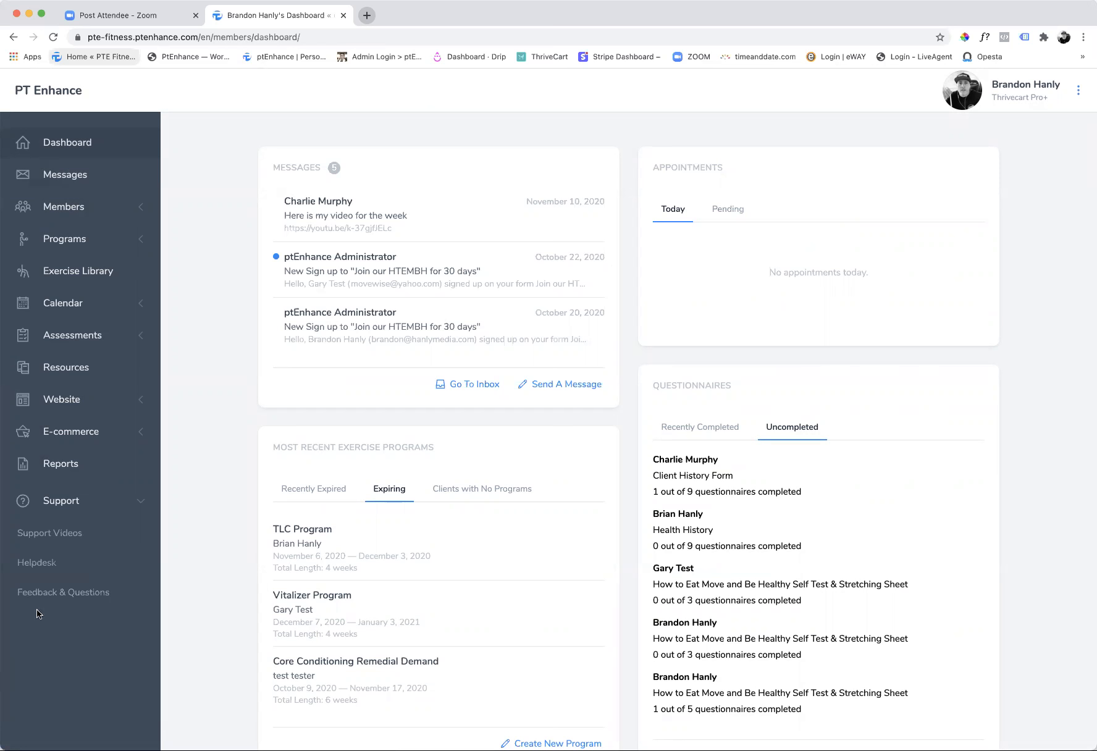
click(48, 534)
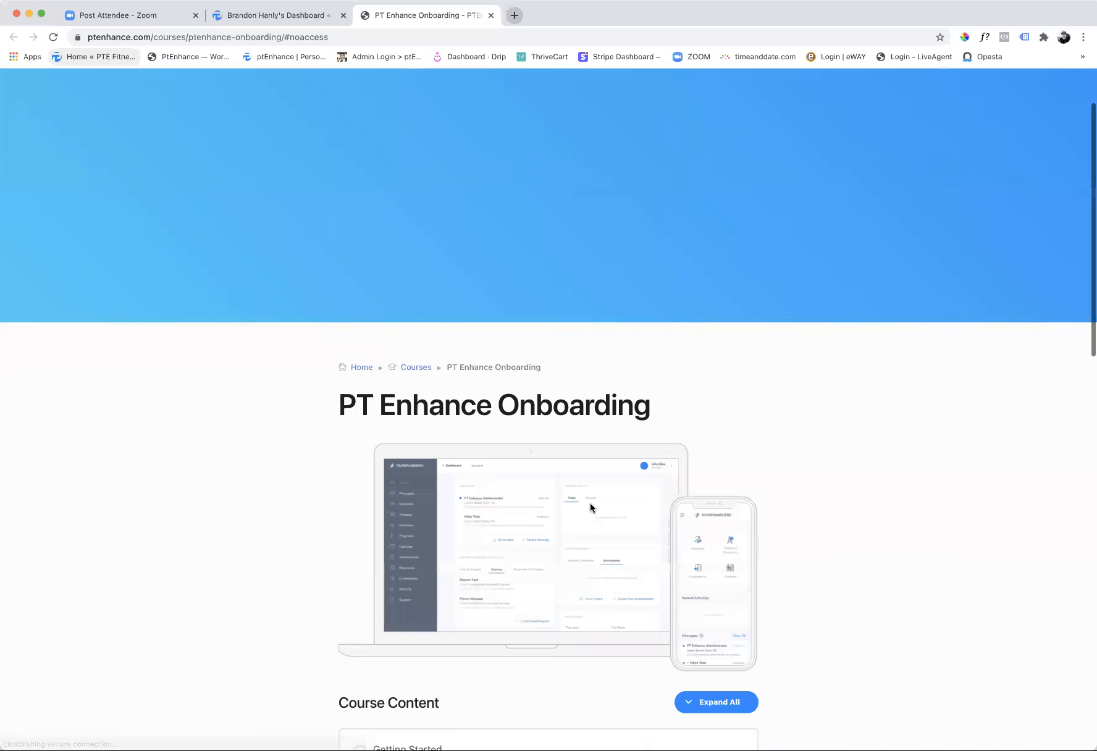
scroll(590, 508, down, 6)
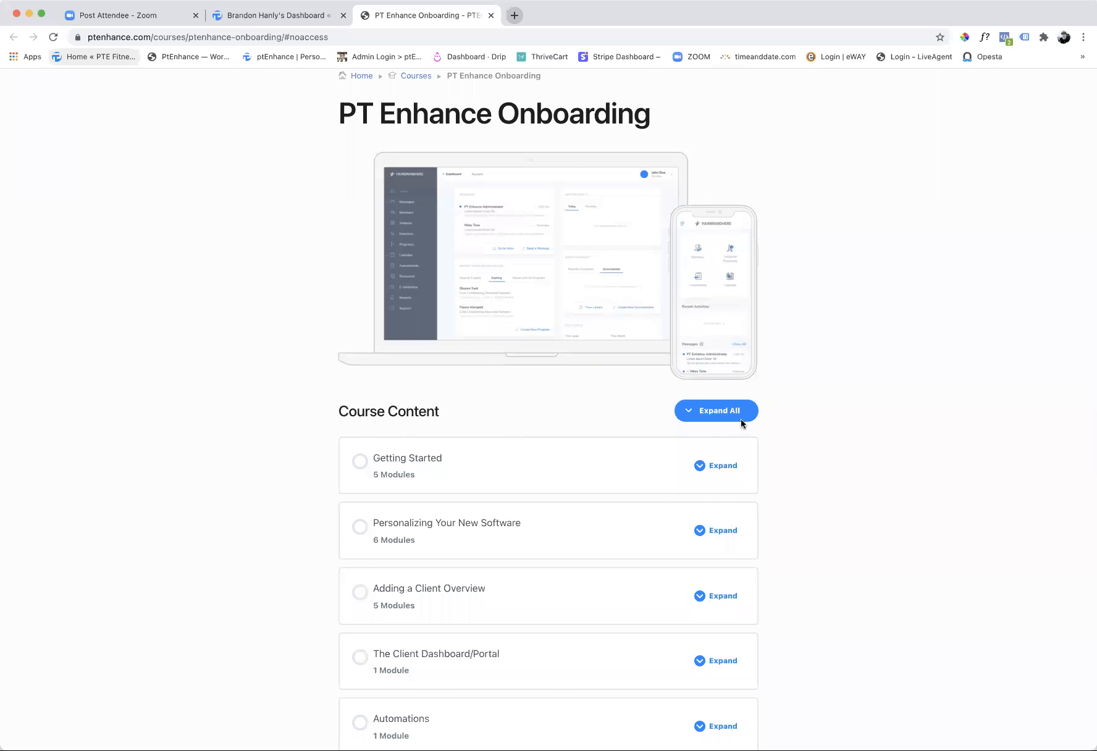
click(731, 411)
scroll(465, 434, down, 3)
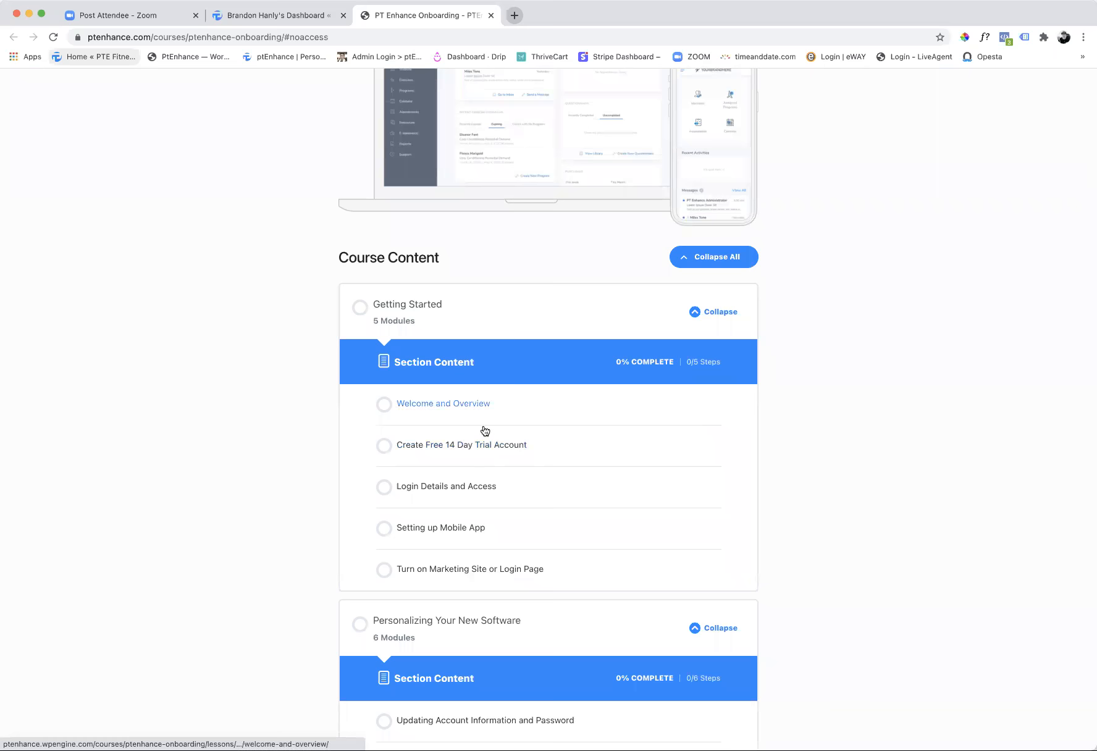
scroll(475, 489, up, 2)
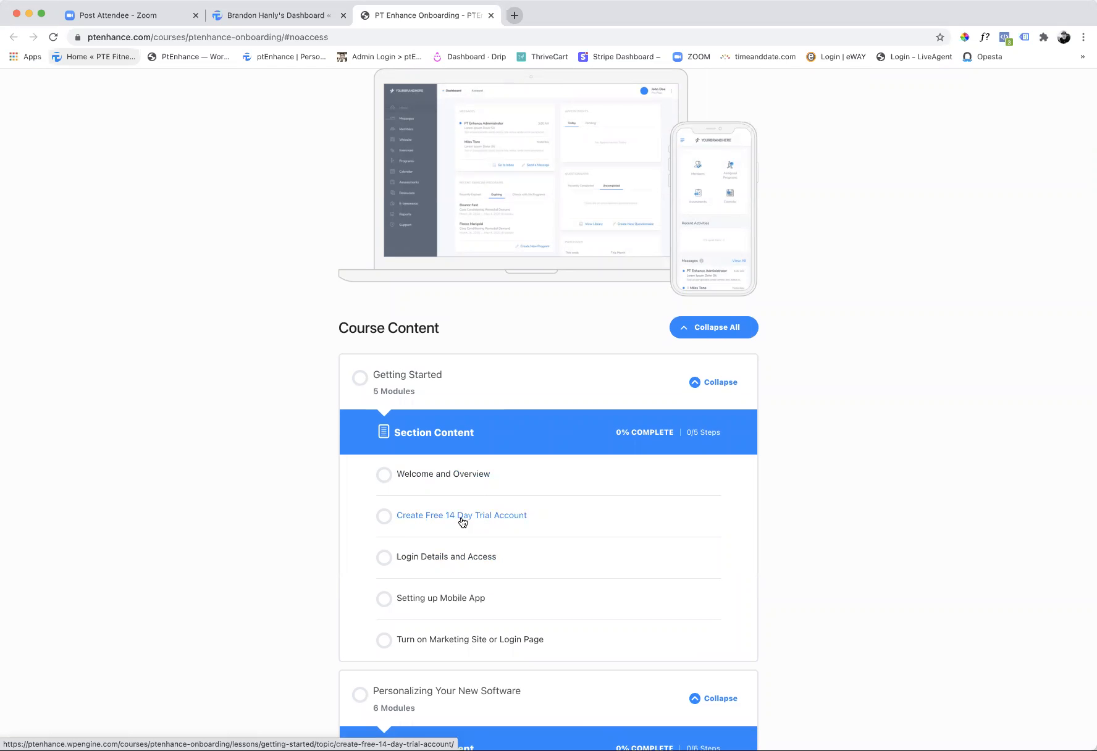
scroll(468, 524, down, 2)
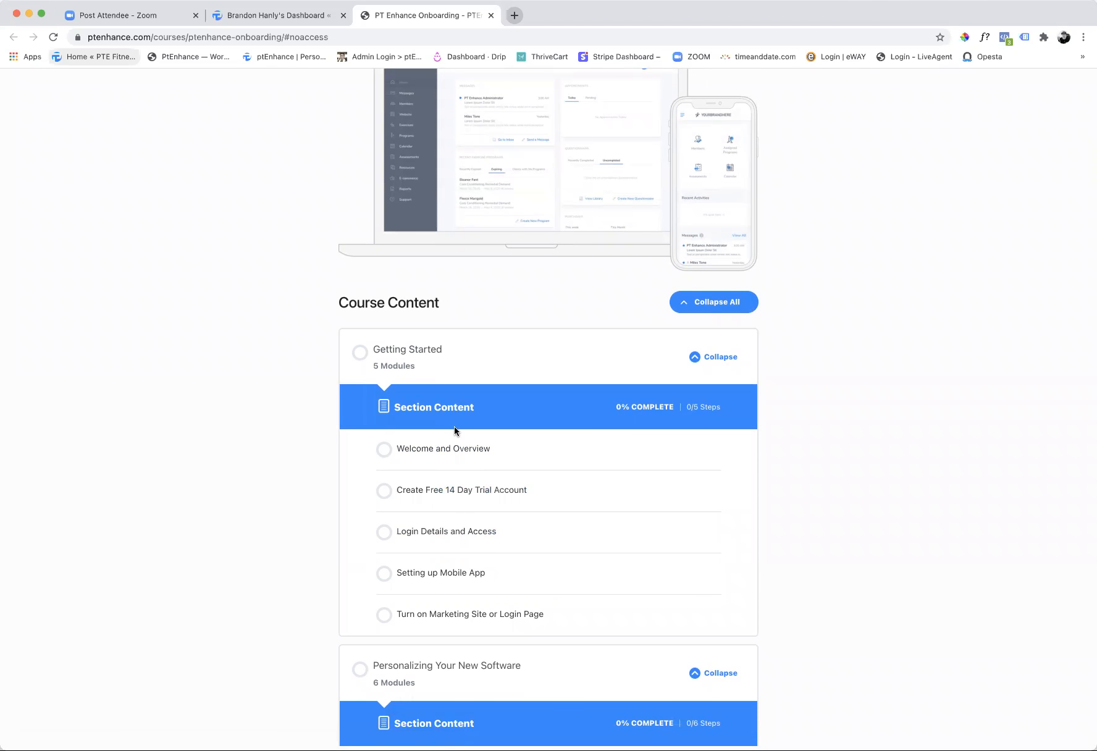
scroll(456, 433, down, 5)
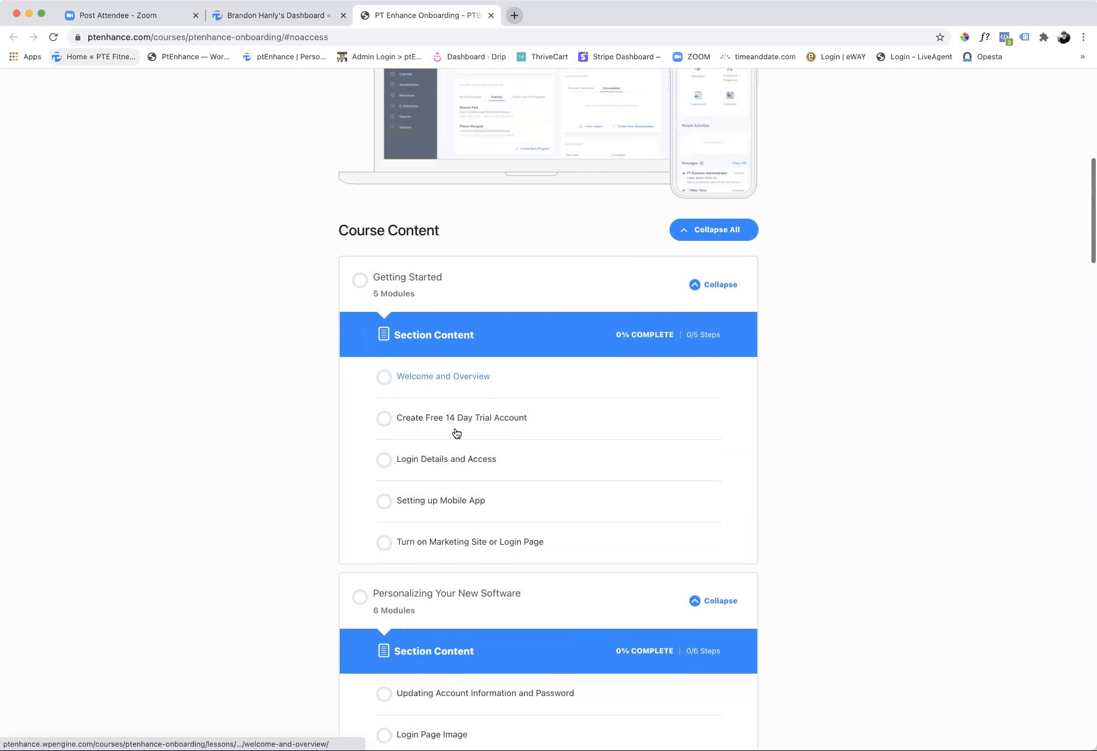
scroll(472, 448, down, 3)
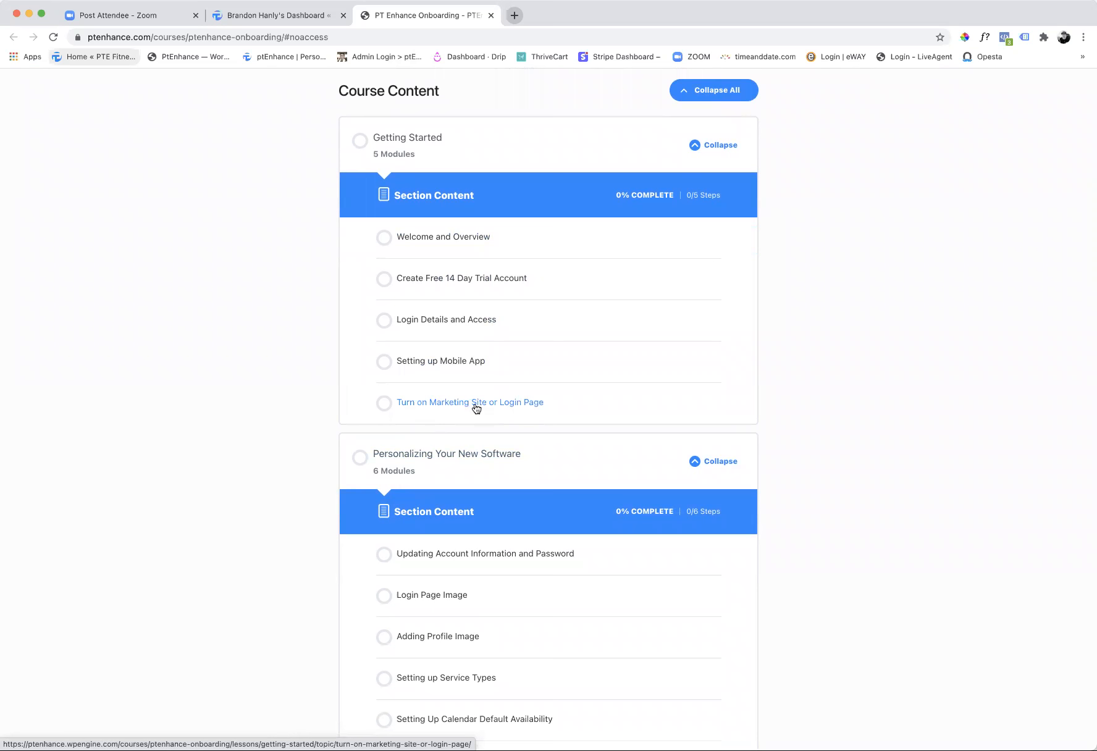
- Open the Turn on Marketing Site or Login Page lesson and browse the Personalizing Your New Software and Creating Programs modules
click(444, 408)
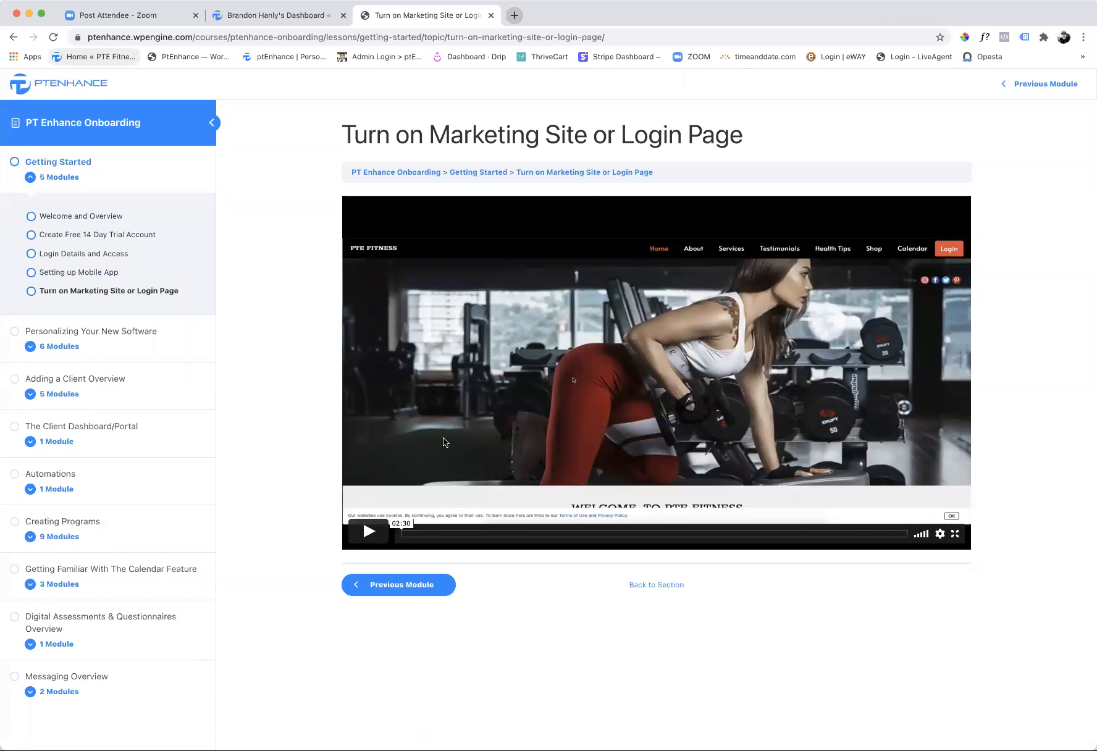
click(31, 347)
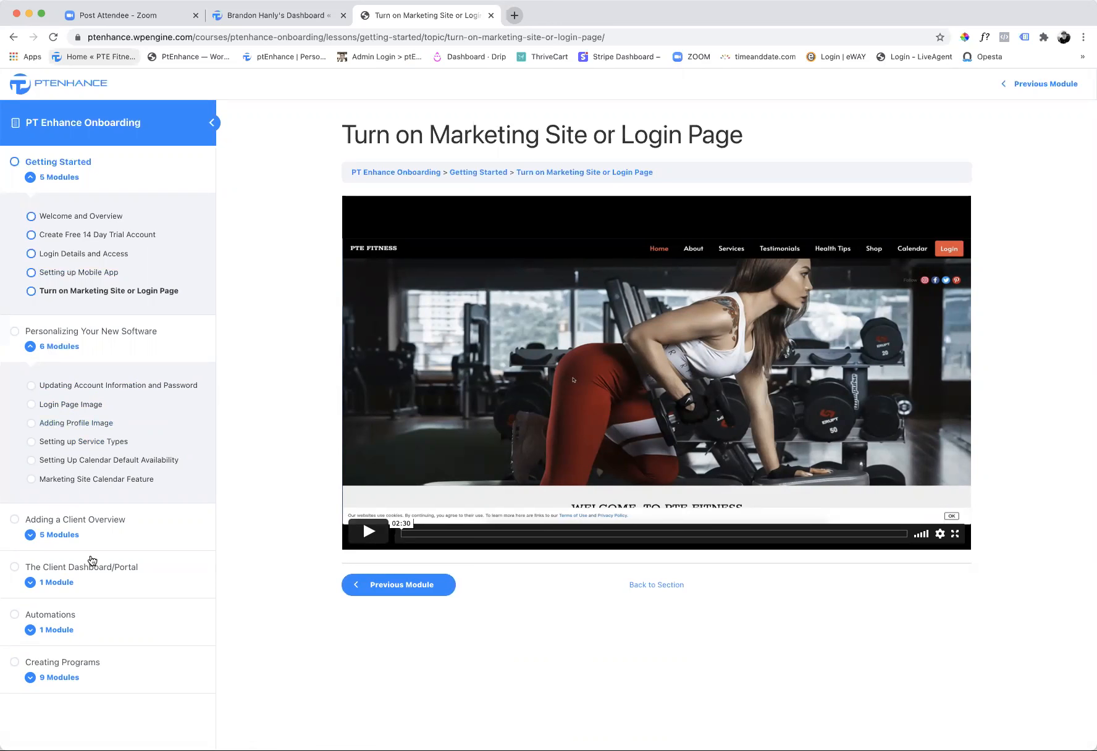
click(30, 678)
scroll(123, 660, down, 2)
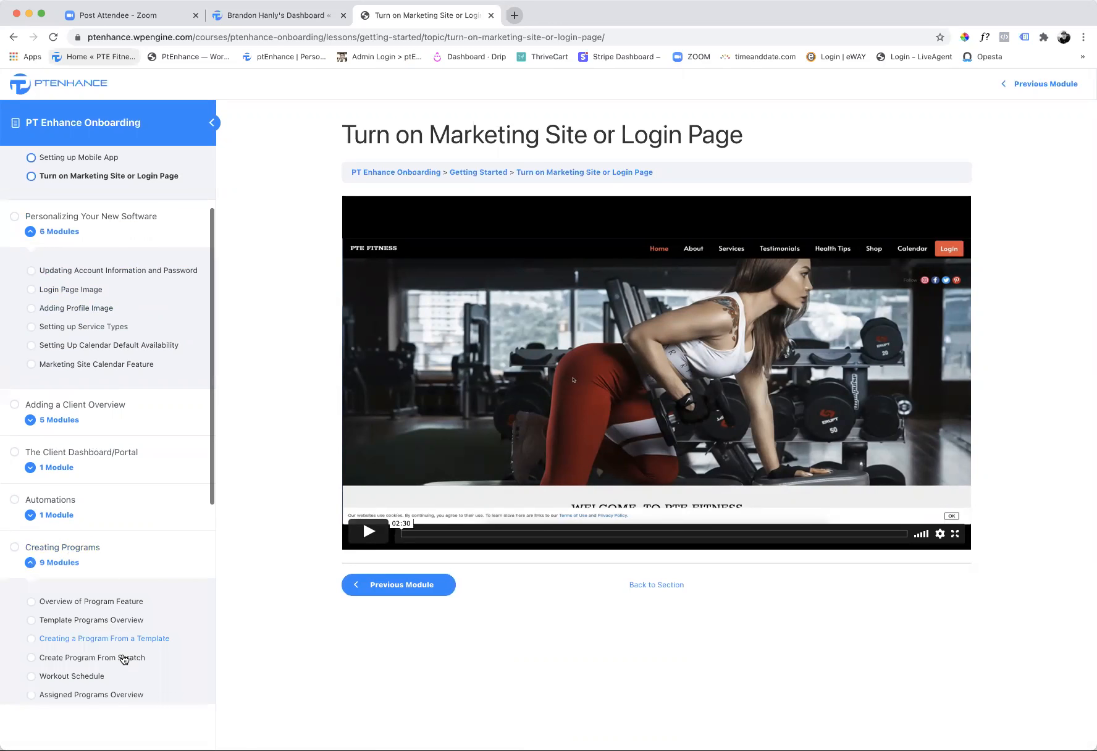
scroll(124, 659, down, 5)
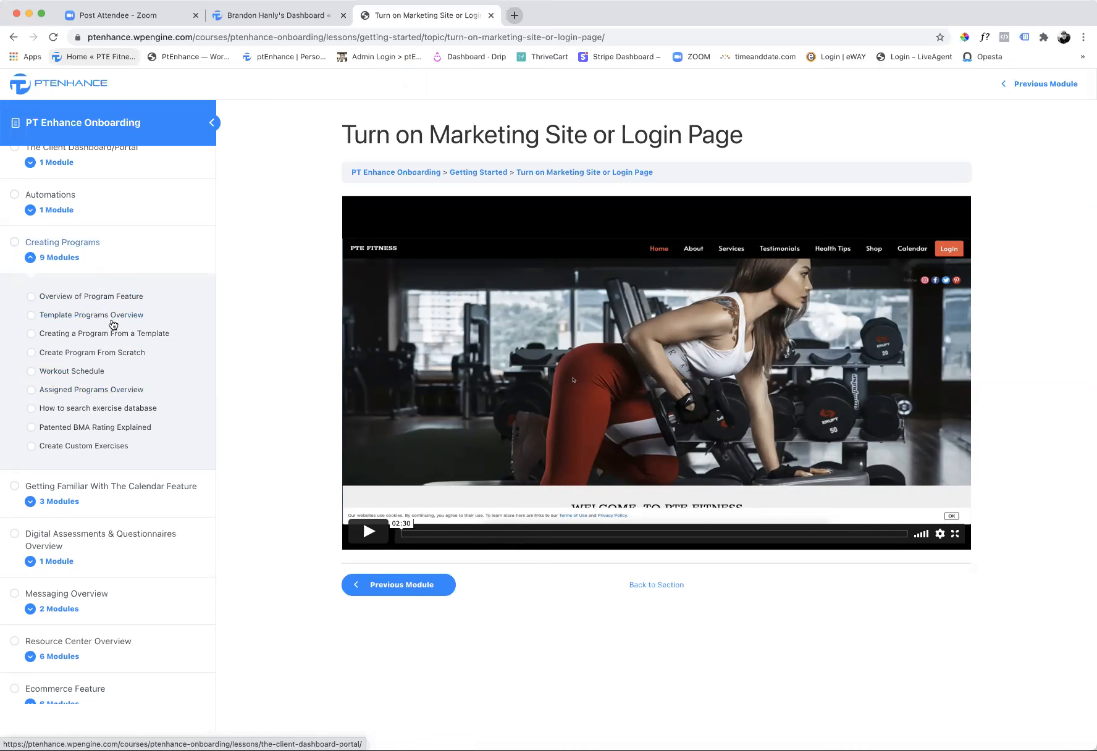
- Close the lesson page, reopen the support videos from the dashboard and look over the PT Enhance Onboarding course sections before closing them
scroll(238, 247, up, 1)
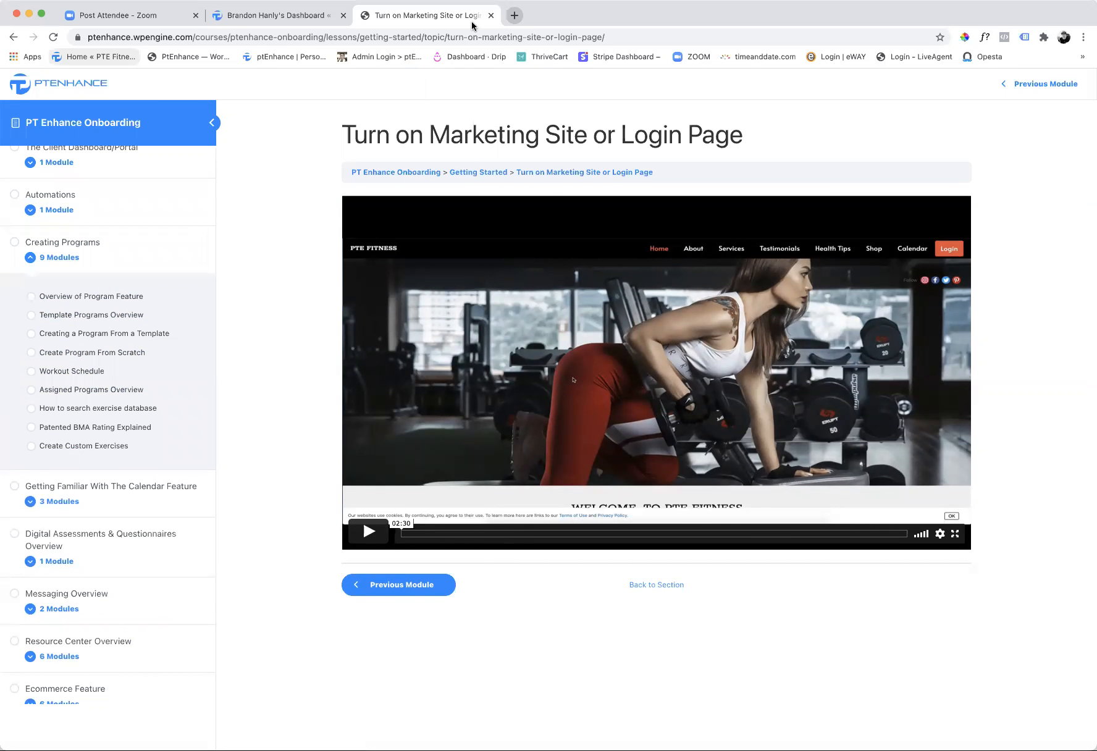
click(491, 16)
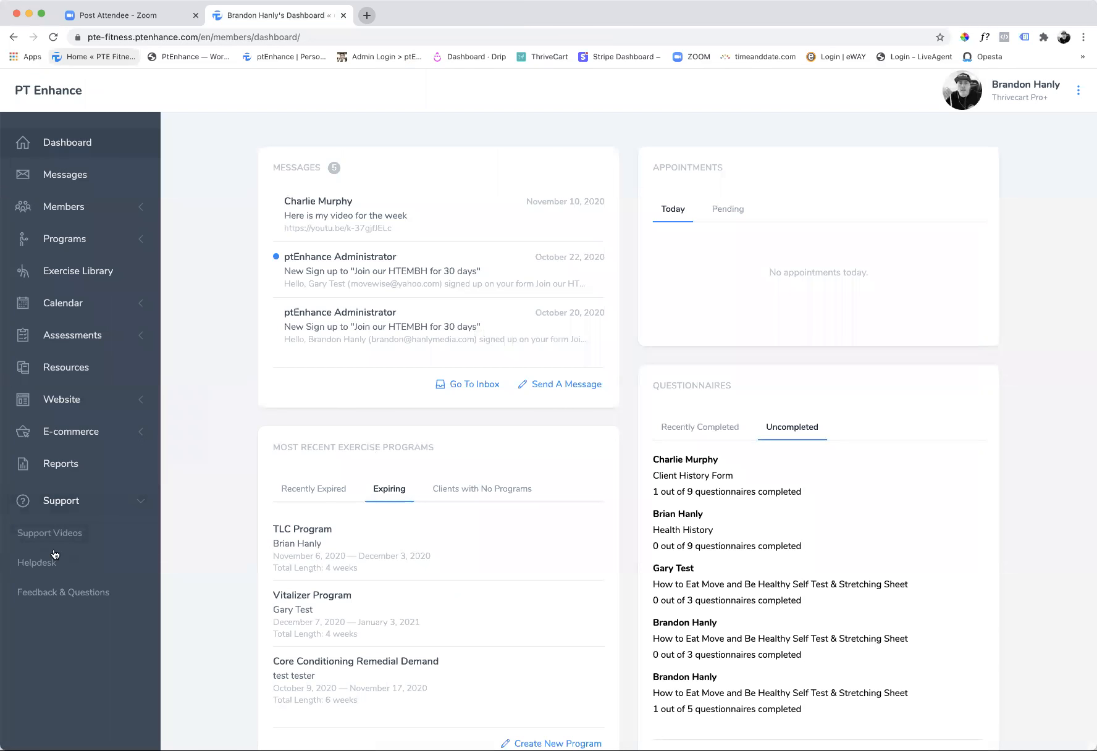
click(46, 535)
scroll(526, 482, down, 3)
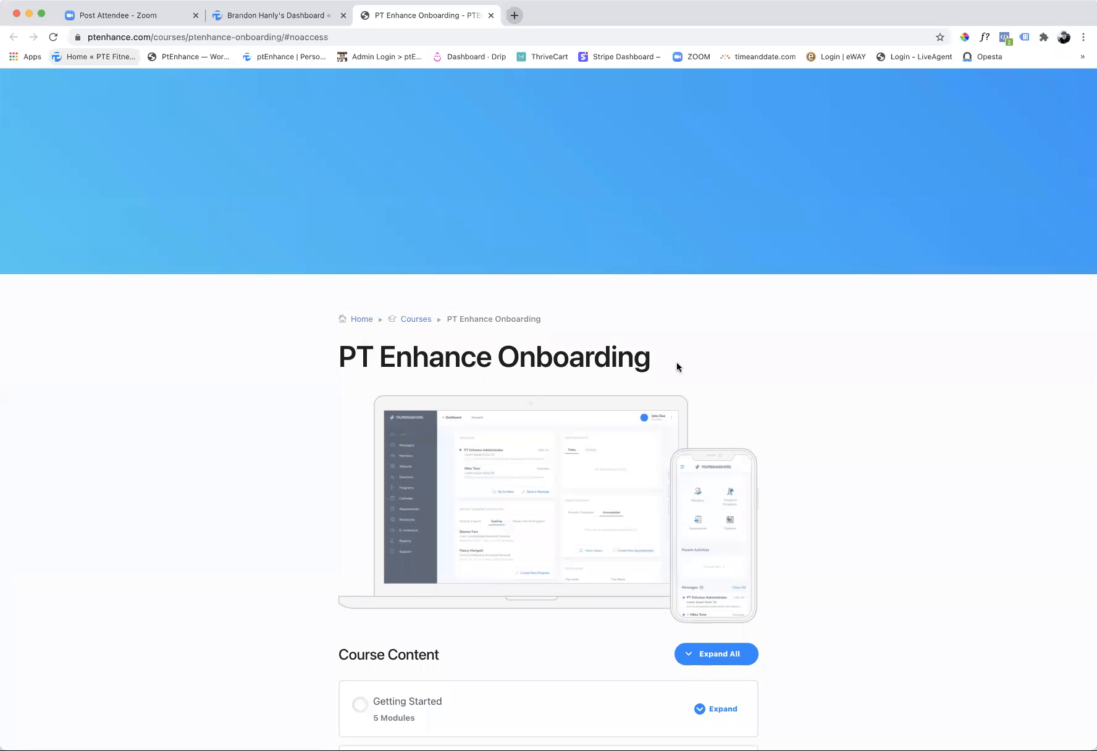
scroll(590, 448, down, 3)
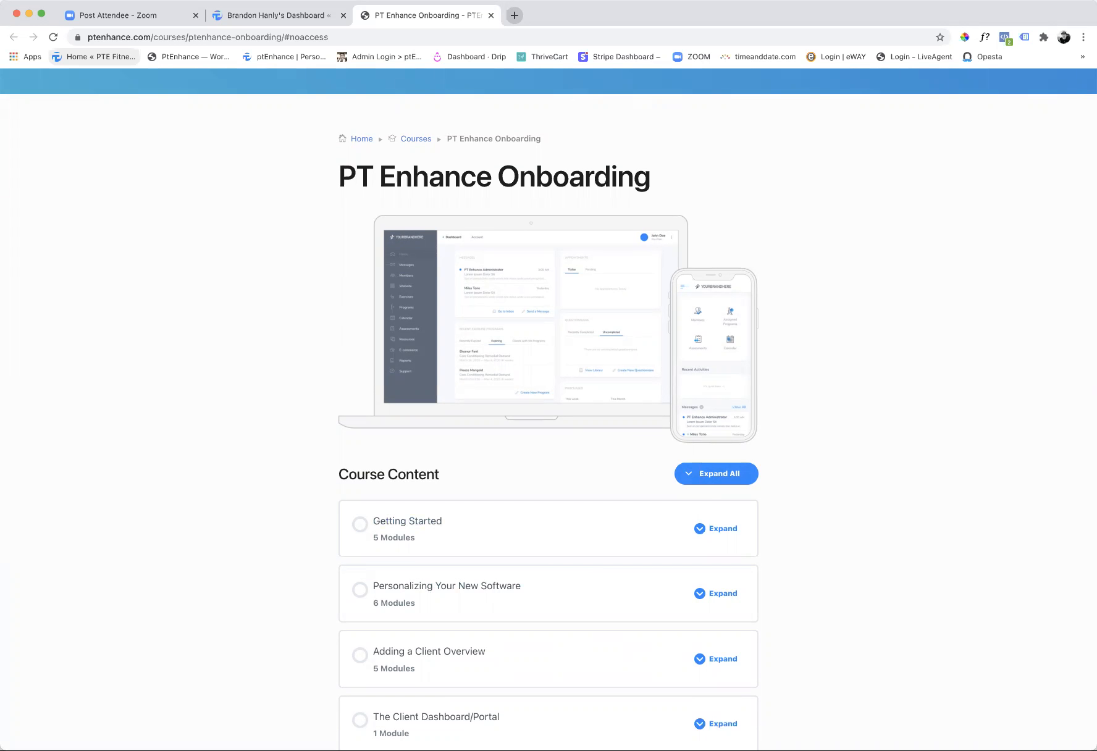
click(491, 15)
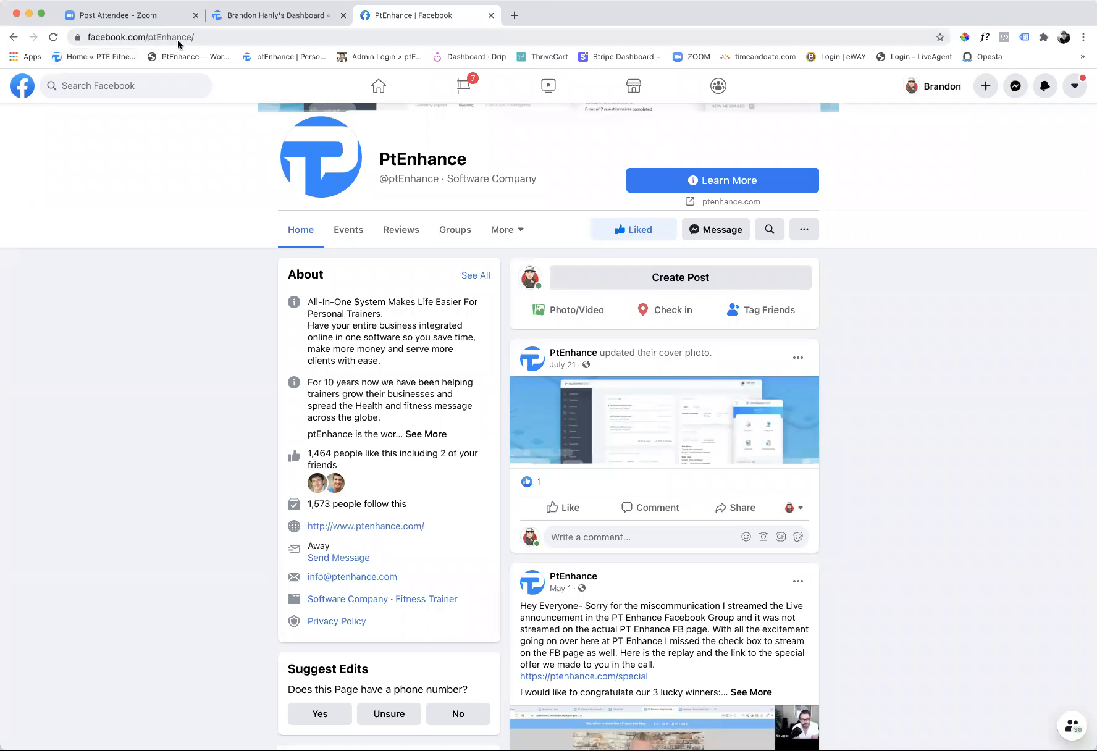
- Look over the PtEnhance Facebook page and its linked groups, and return to the PT Enhance dashboard
scroll(535, 353, down, 3)
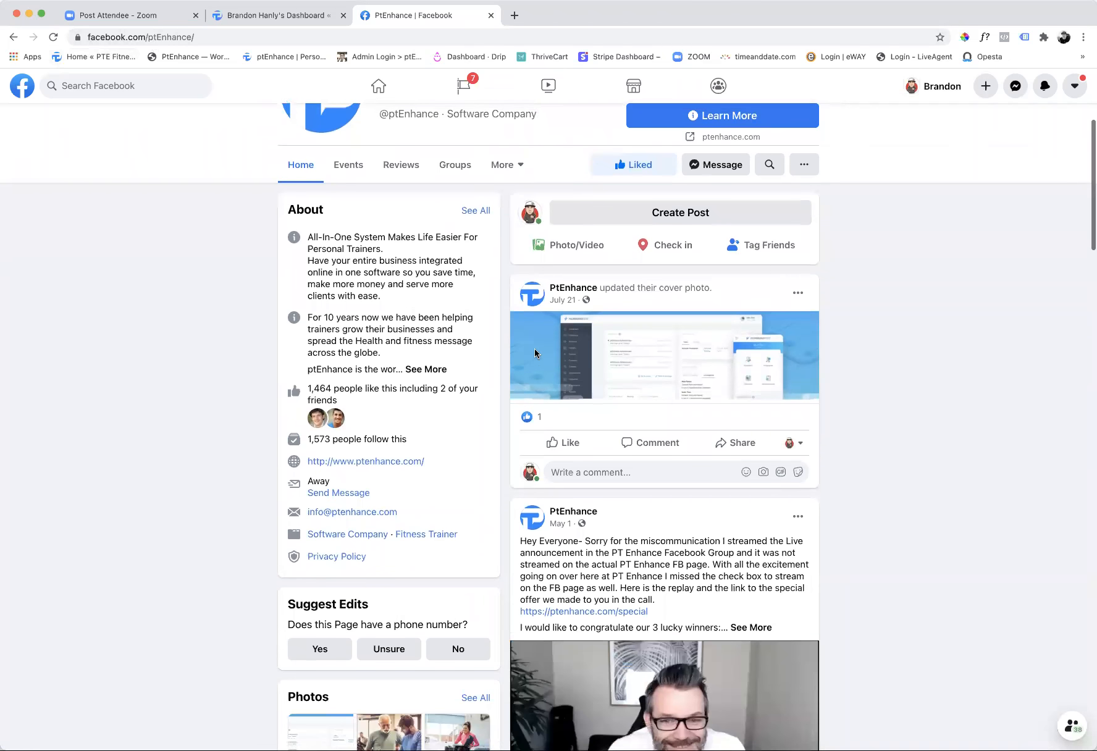
scroll(535, 353, up, 3)
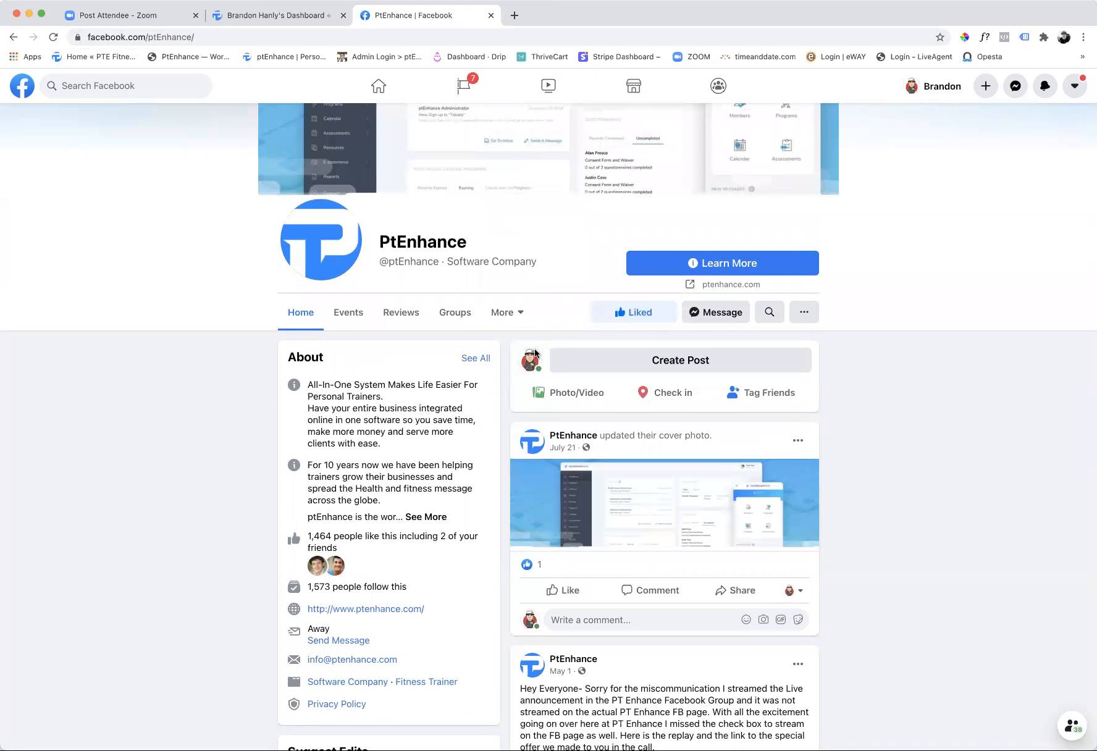
scroll(535, 354, down, 1)
click(456, 306)
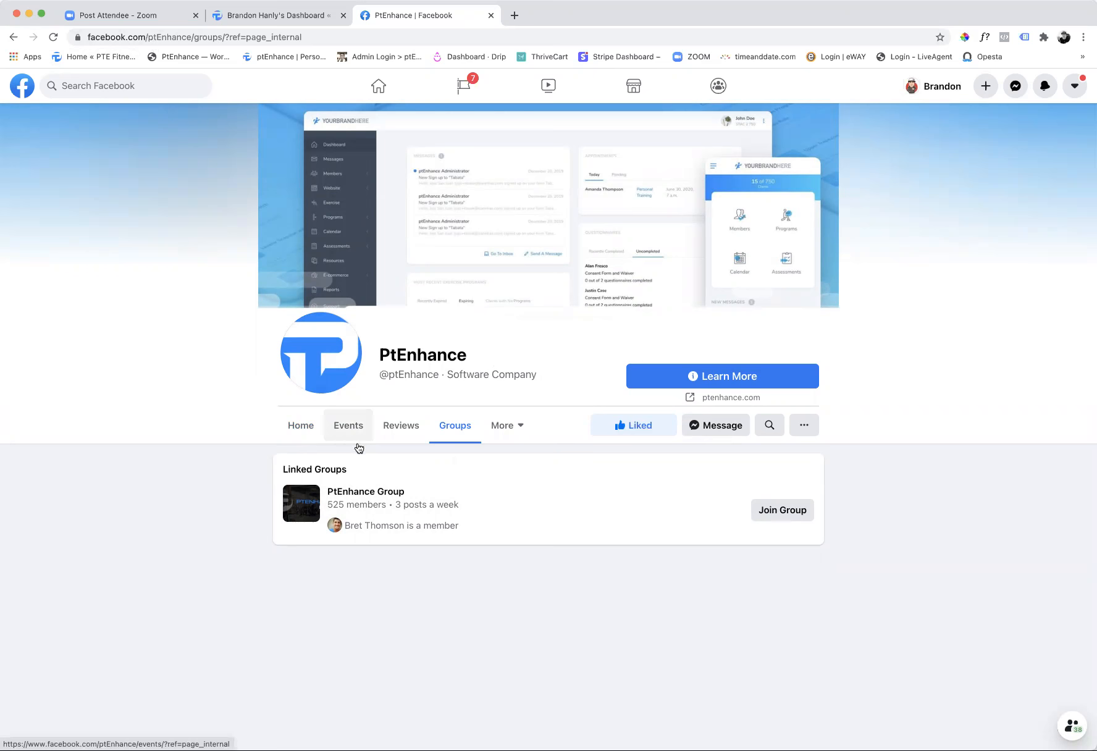
click(269, 15)
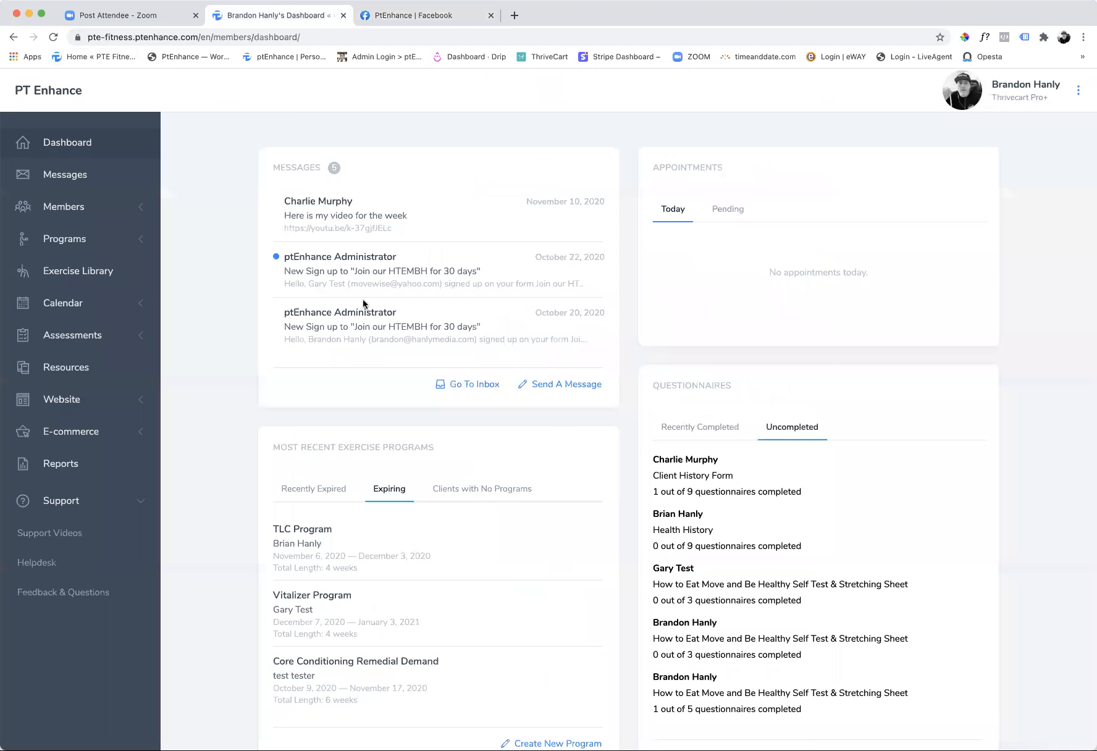